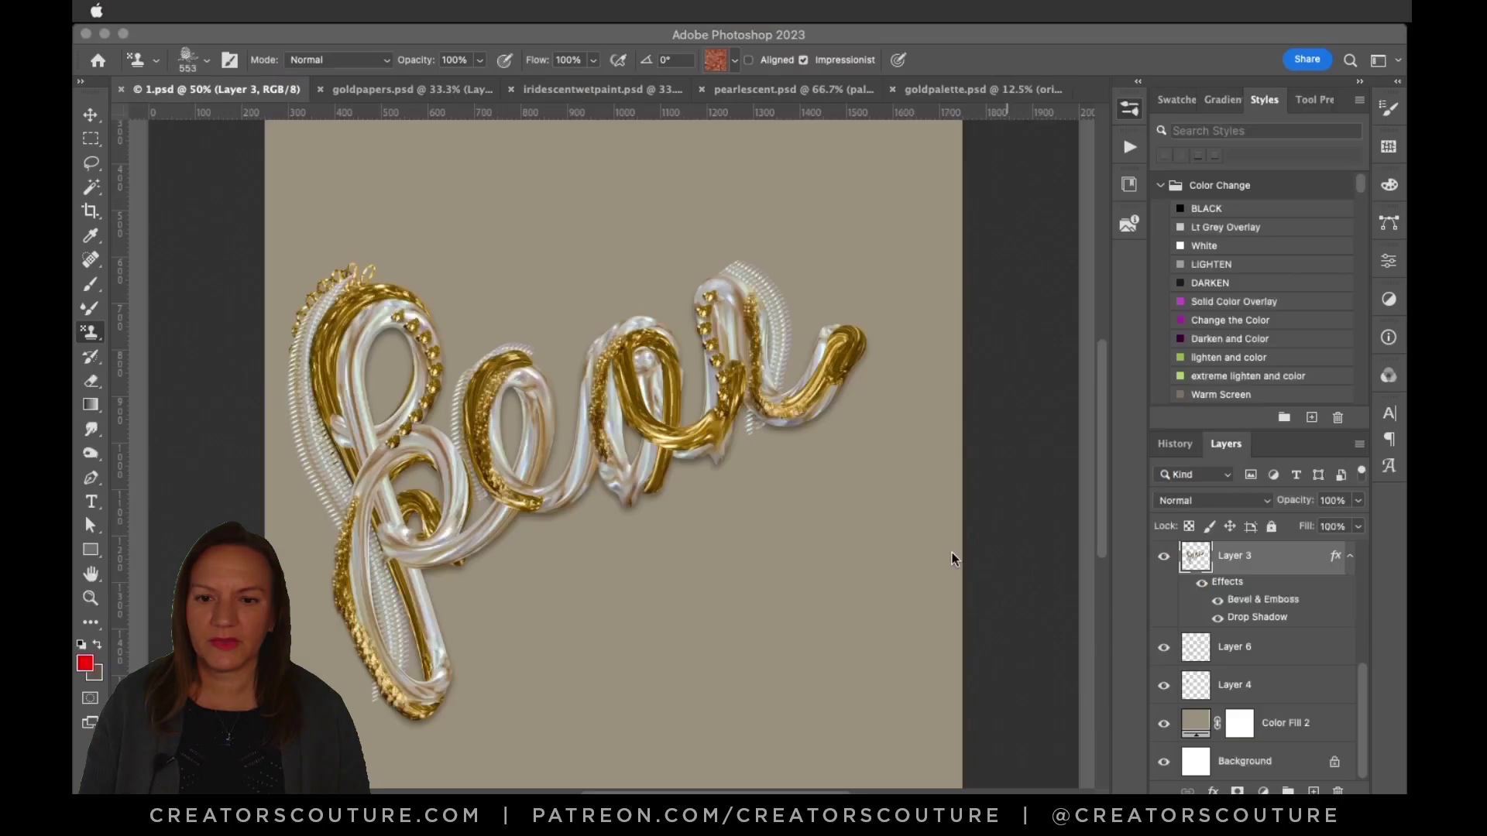
Cycle the Pattern Stamp through the galaxy brushes up to 12-galaxy to test their effect behind the lettering
key("F5")
scroll(928, 542, "up", 5)
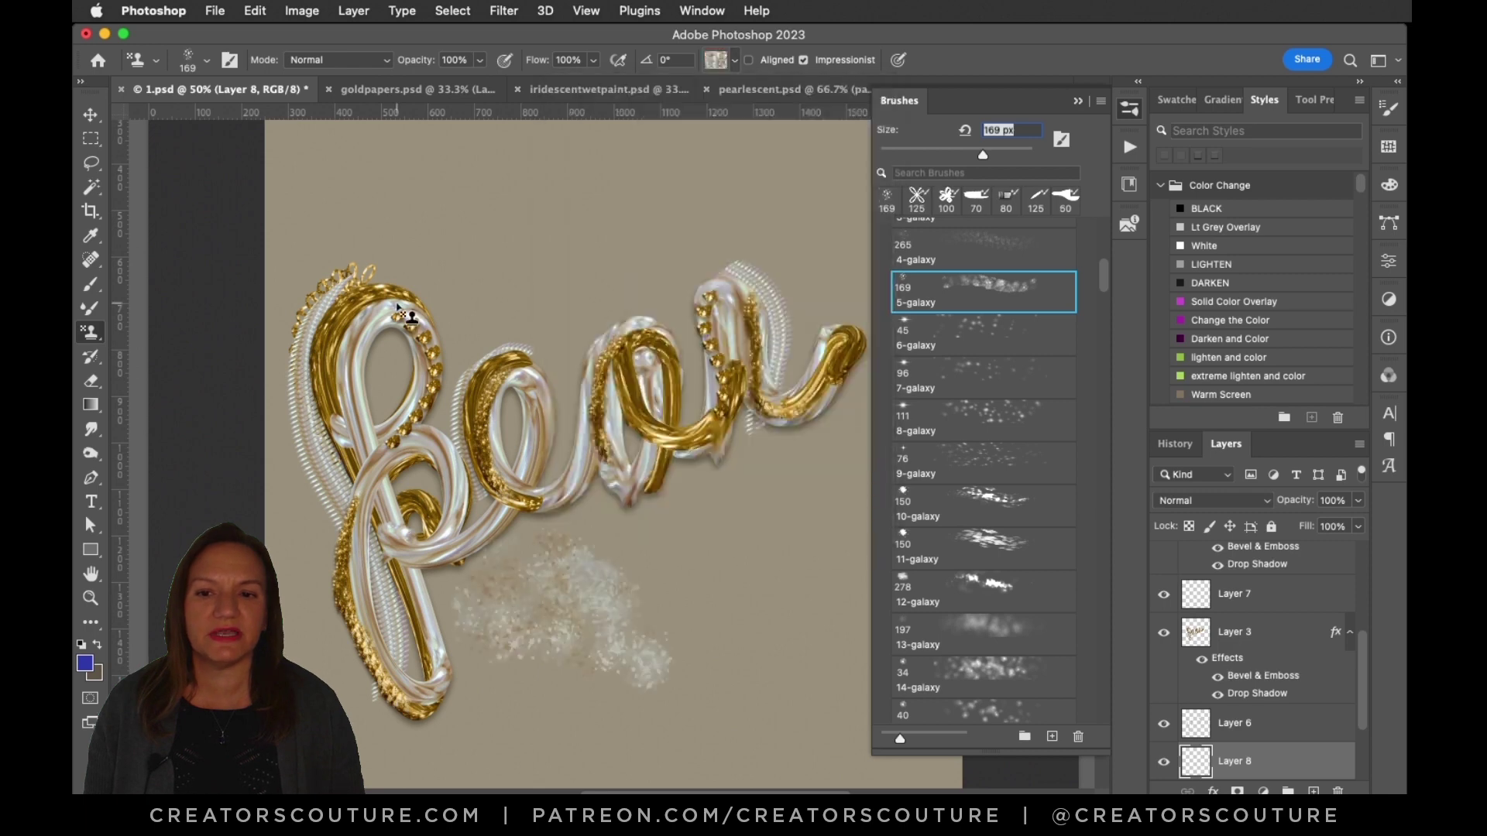
key("period")
key("period")
key("period")
key("period")
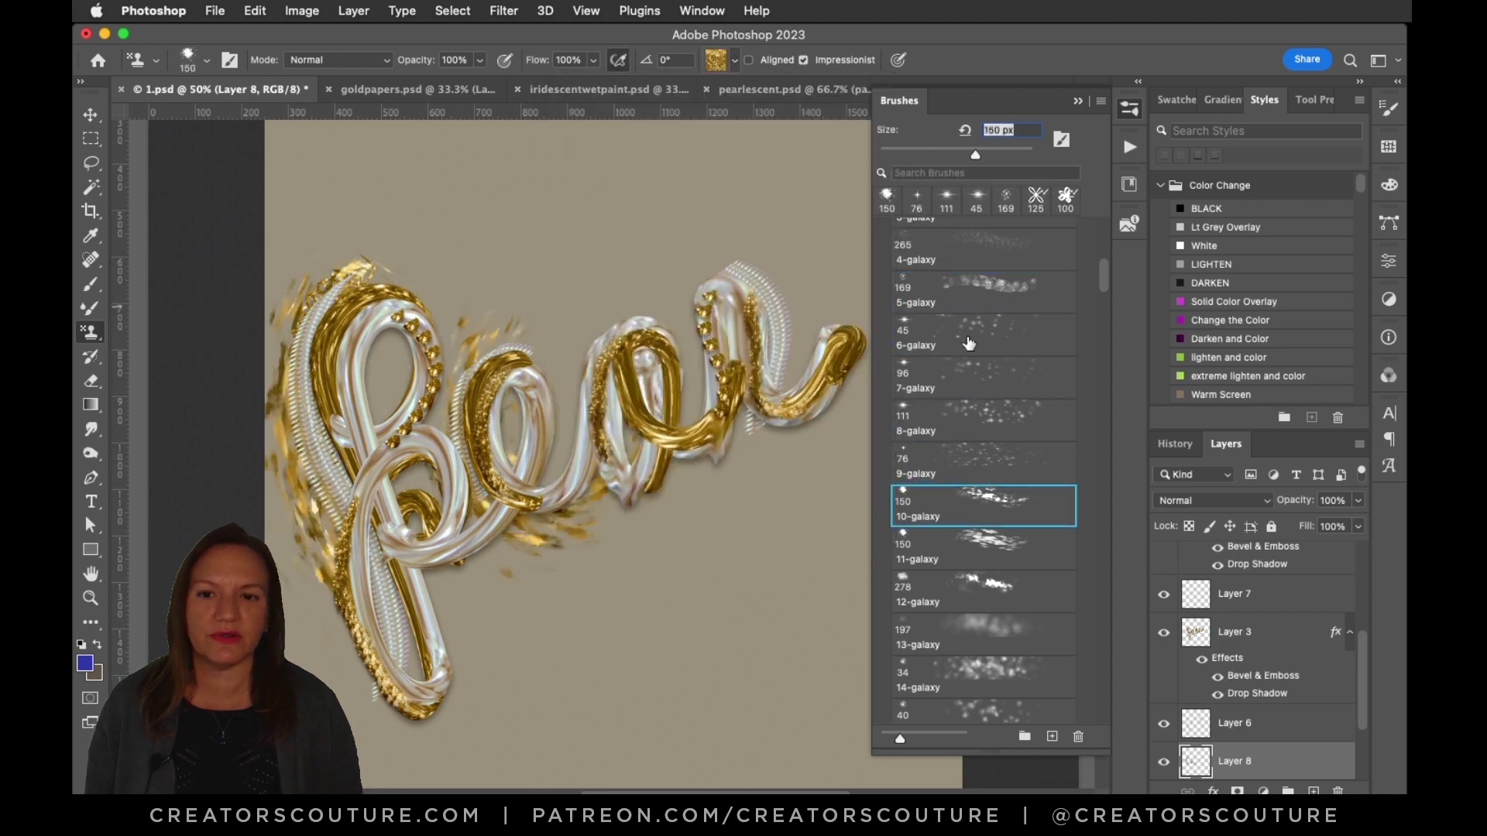
key("period")
key("period")
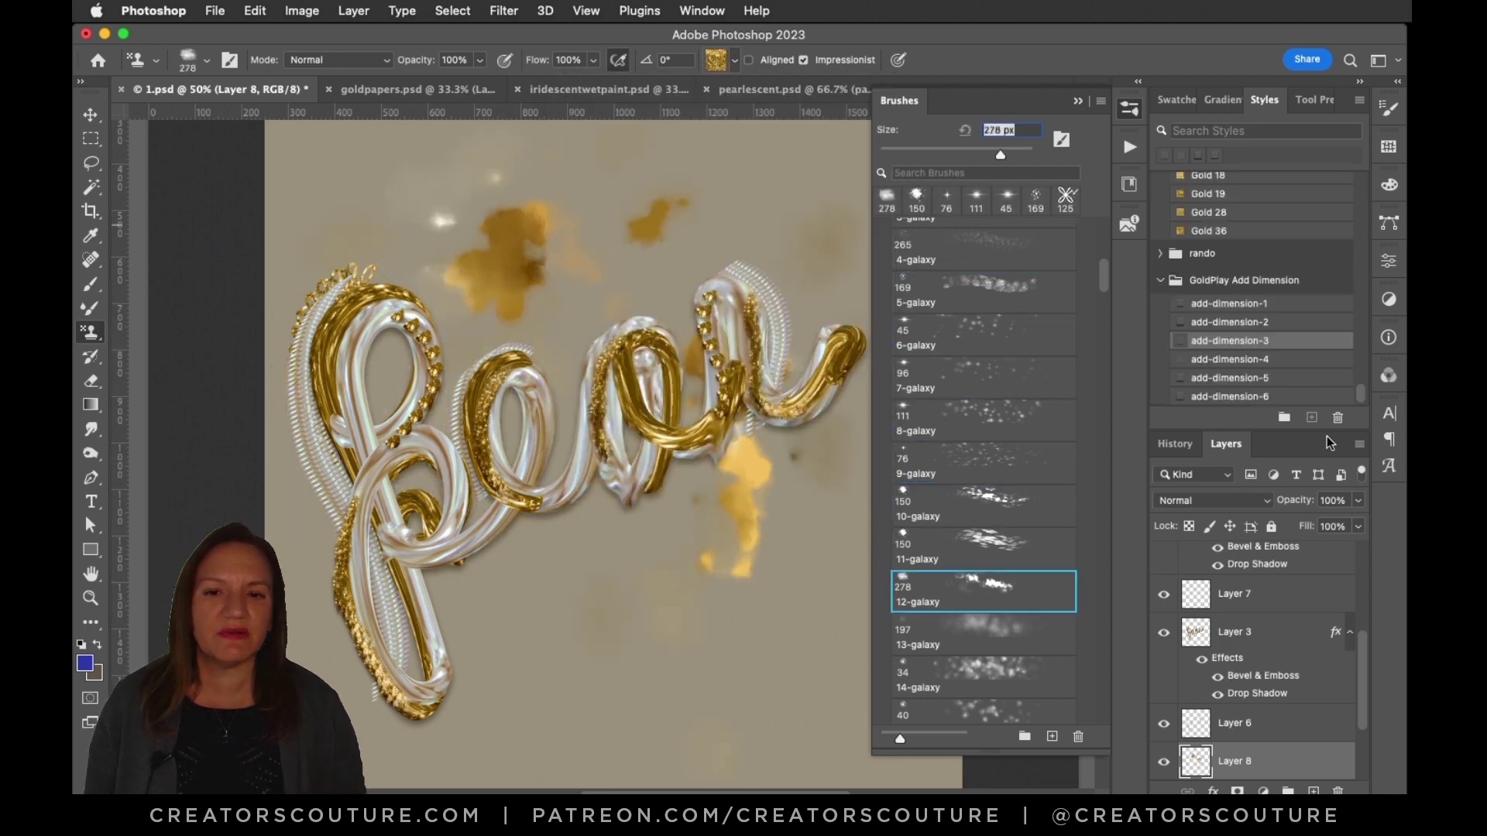
Apply a gold style from the My Gold Essentials group to Layer 8 and switch to the 13-galaxy brush
scroll(1262, 326, "down", 5)
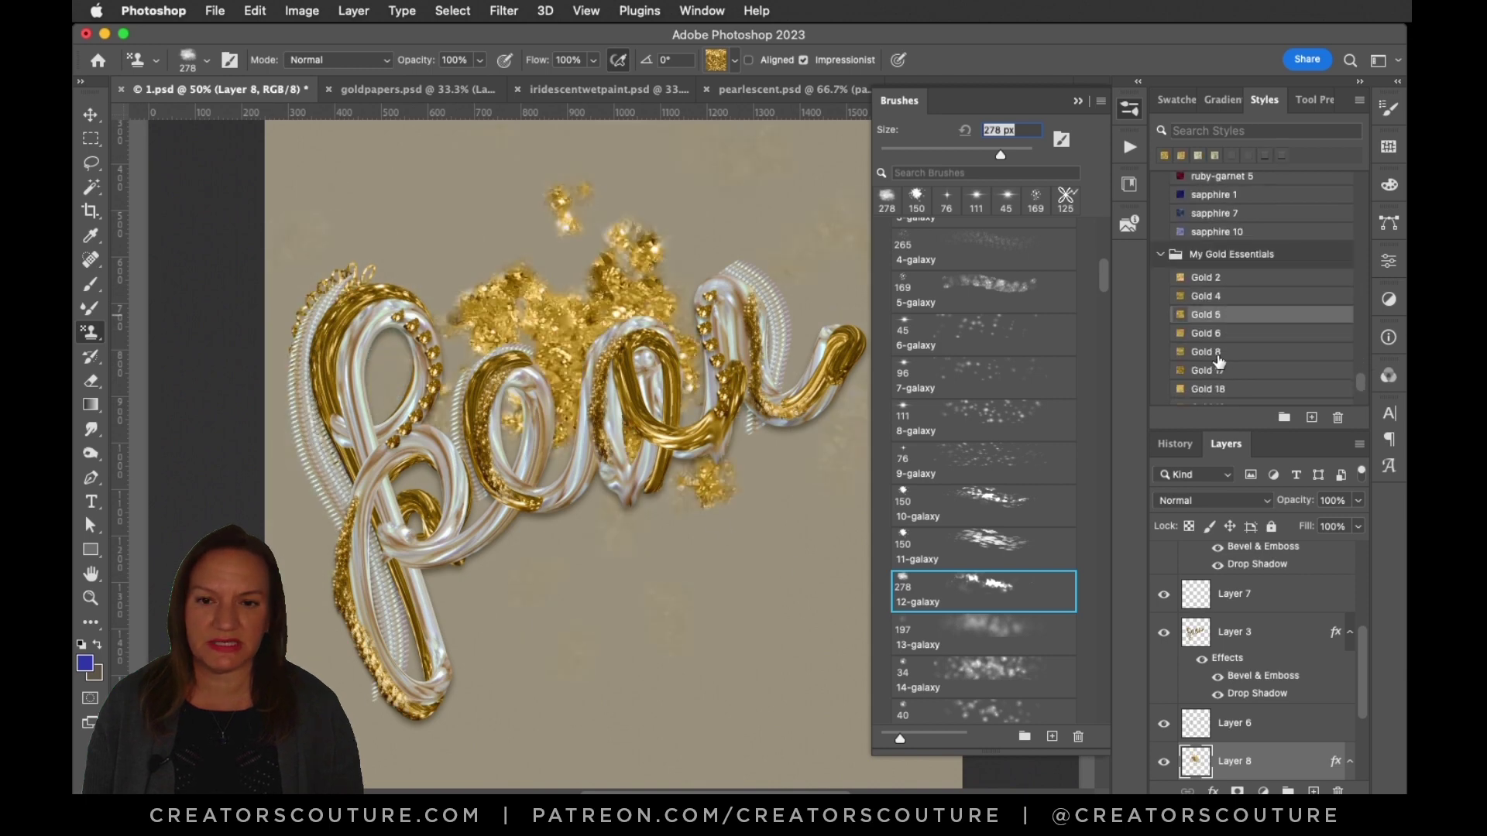
left_click(1208, 370)
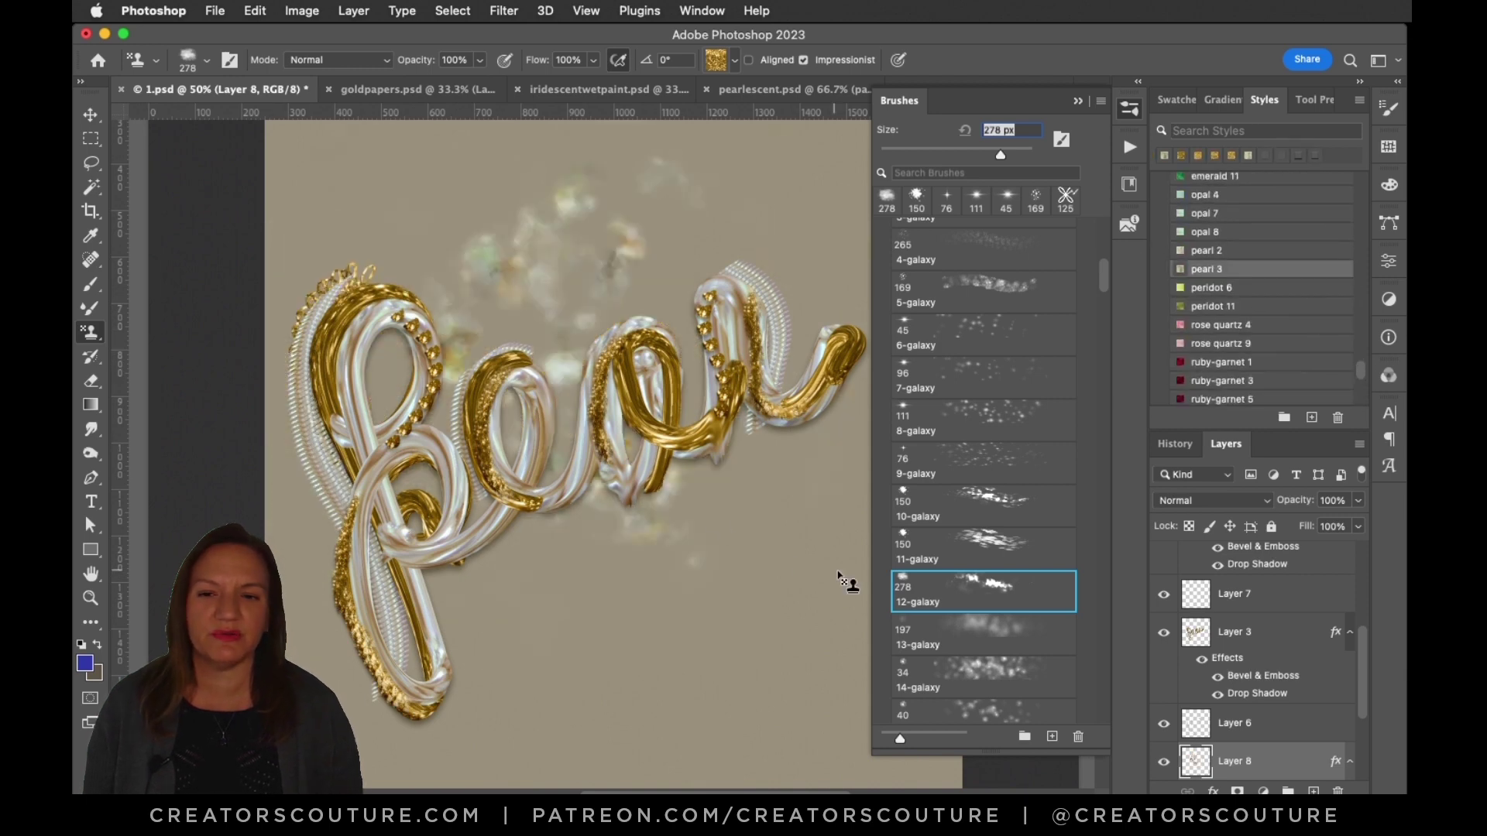
key("period")
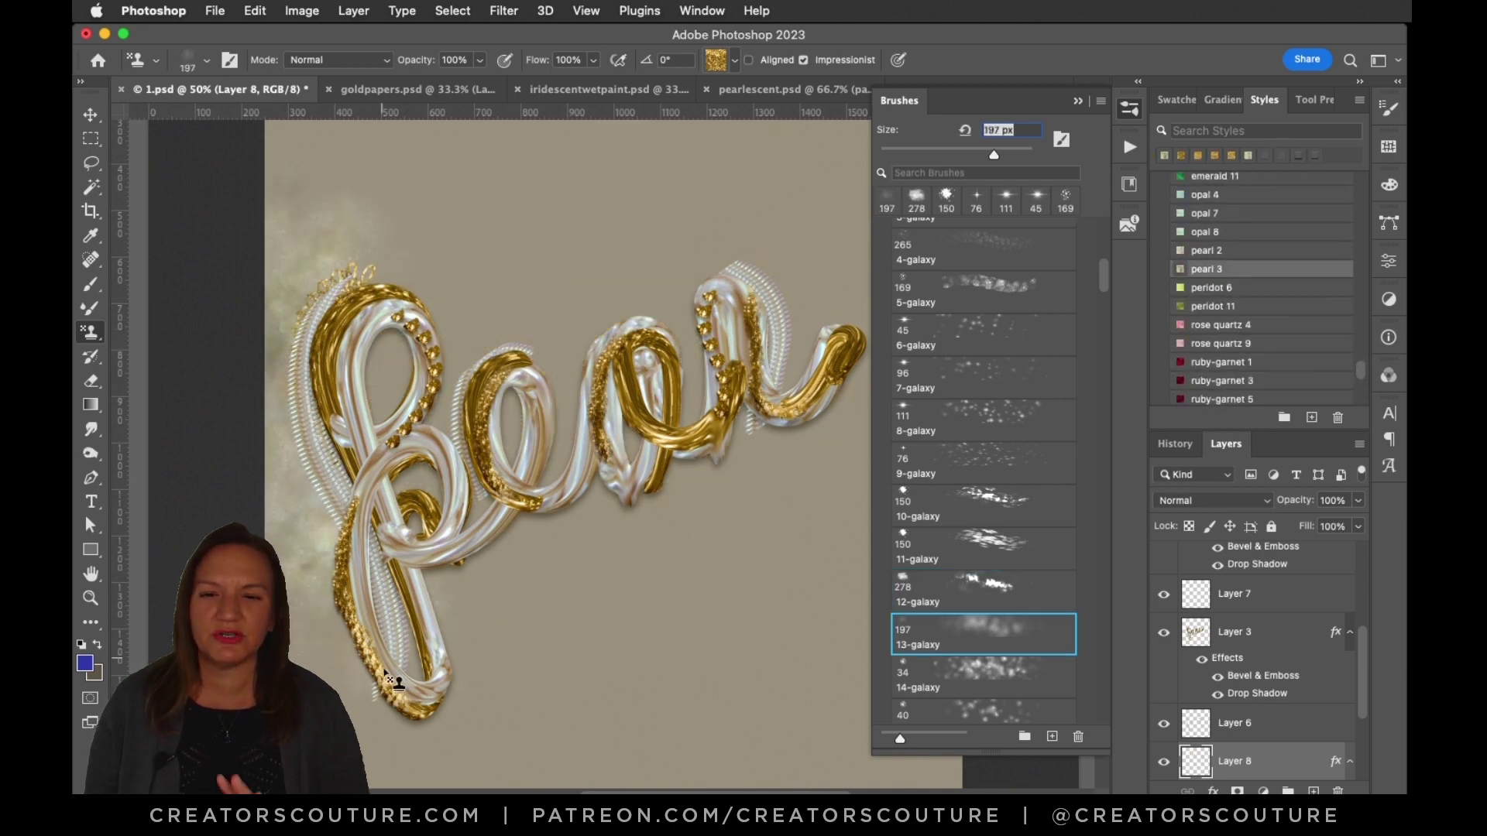
Step through the galaxy brushes to 20-galaxy and stamp a soft pearl cloud below the lettering on Layer 8
key("comma")
key("comma")
key("comma")
key("comma")
key("comma")
key("comma")
key("comma")
key("period")
key("period")
key("period")
key("period")
key("period")
key("period")
key("period")
key("period")
key("ctrl+z")
key("period")
key("period")
key("period")
key("period")
key("period")
key("period")
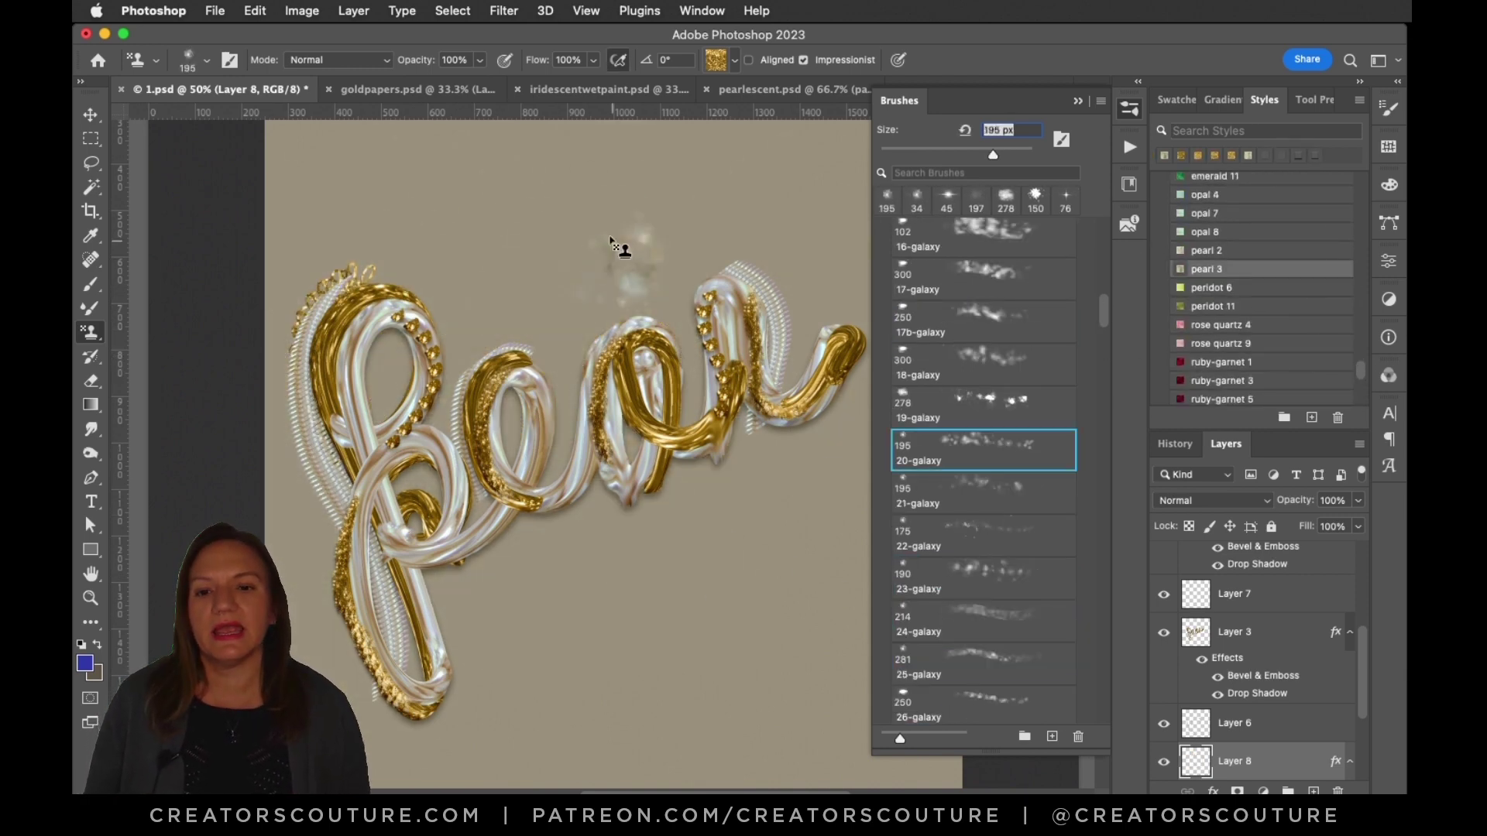
left_click_drag(496, 565, 775, 449)
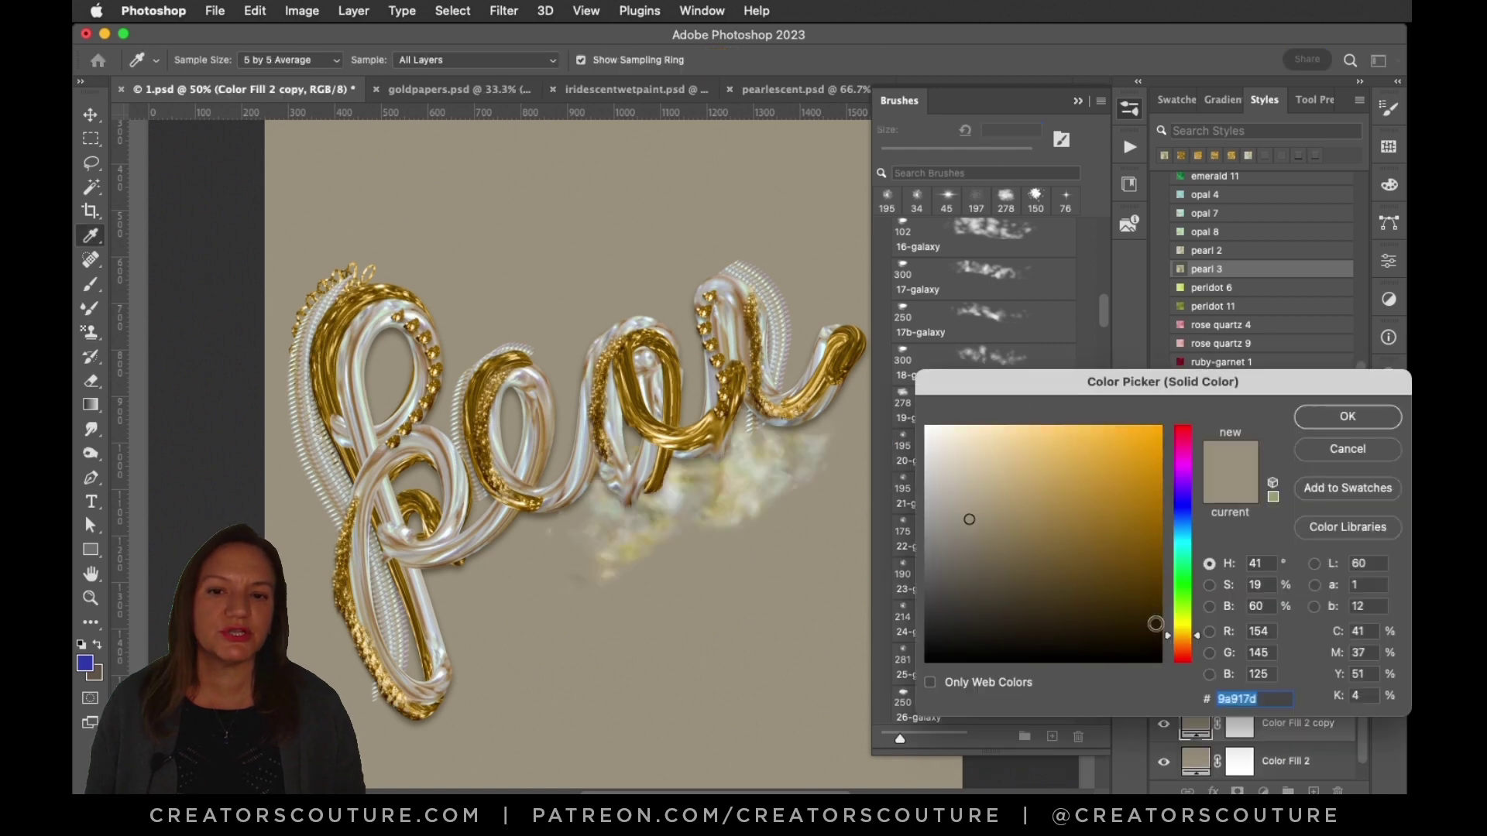
Change the Color Fill 2 copy background to near-black and stamp a gold pattern cloud above the lettering
left_click_drag(968, 521, 916, 617)
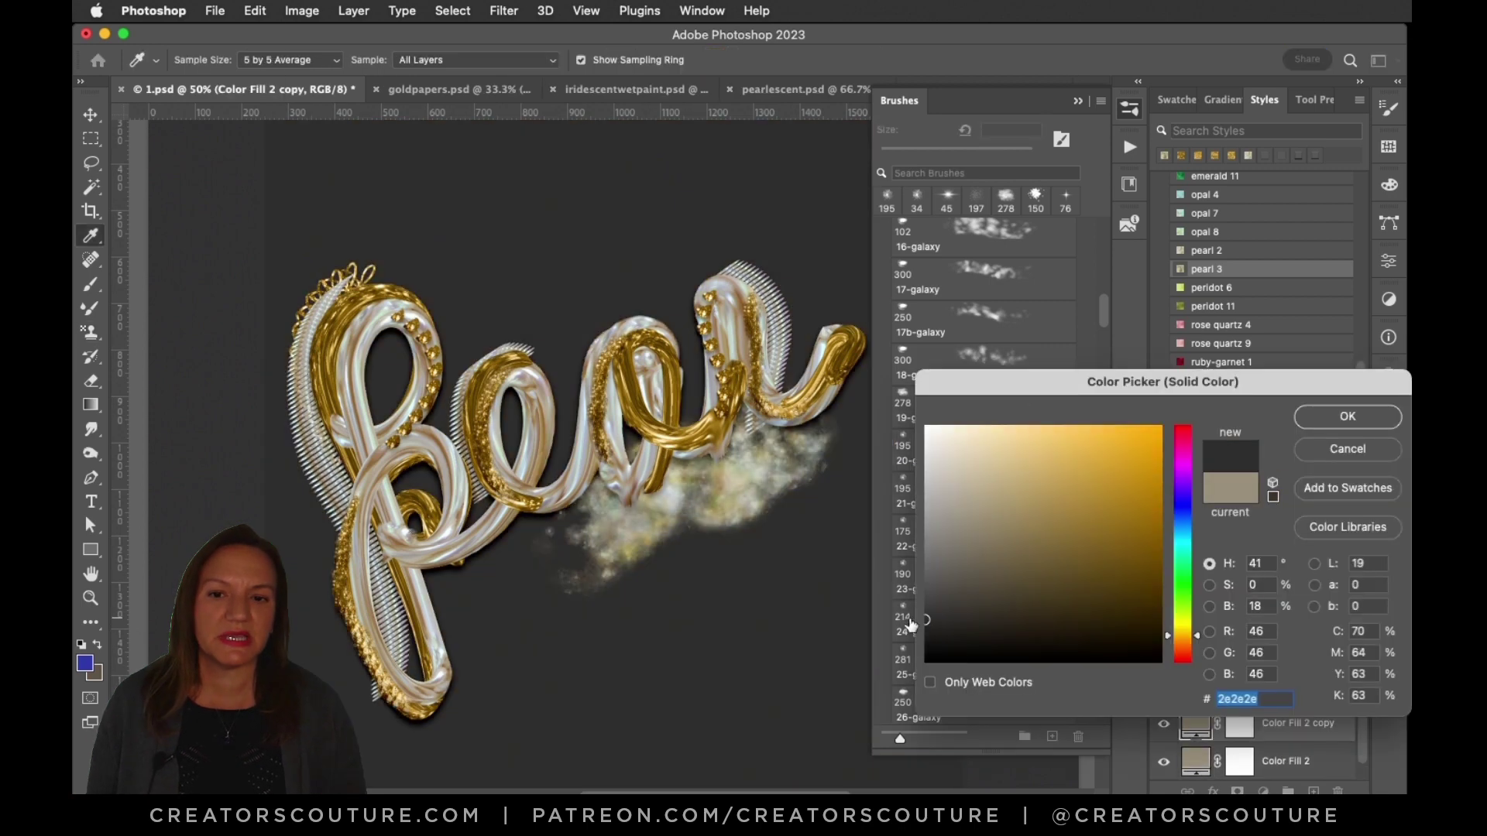
left_click(1340, 411)
left_click_drag(581, 178, 511, 352)
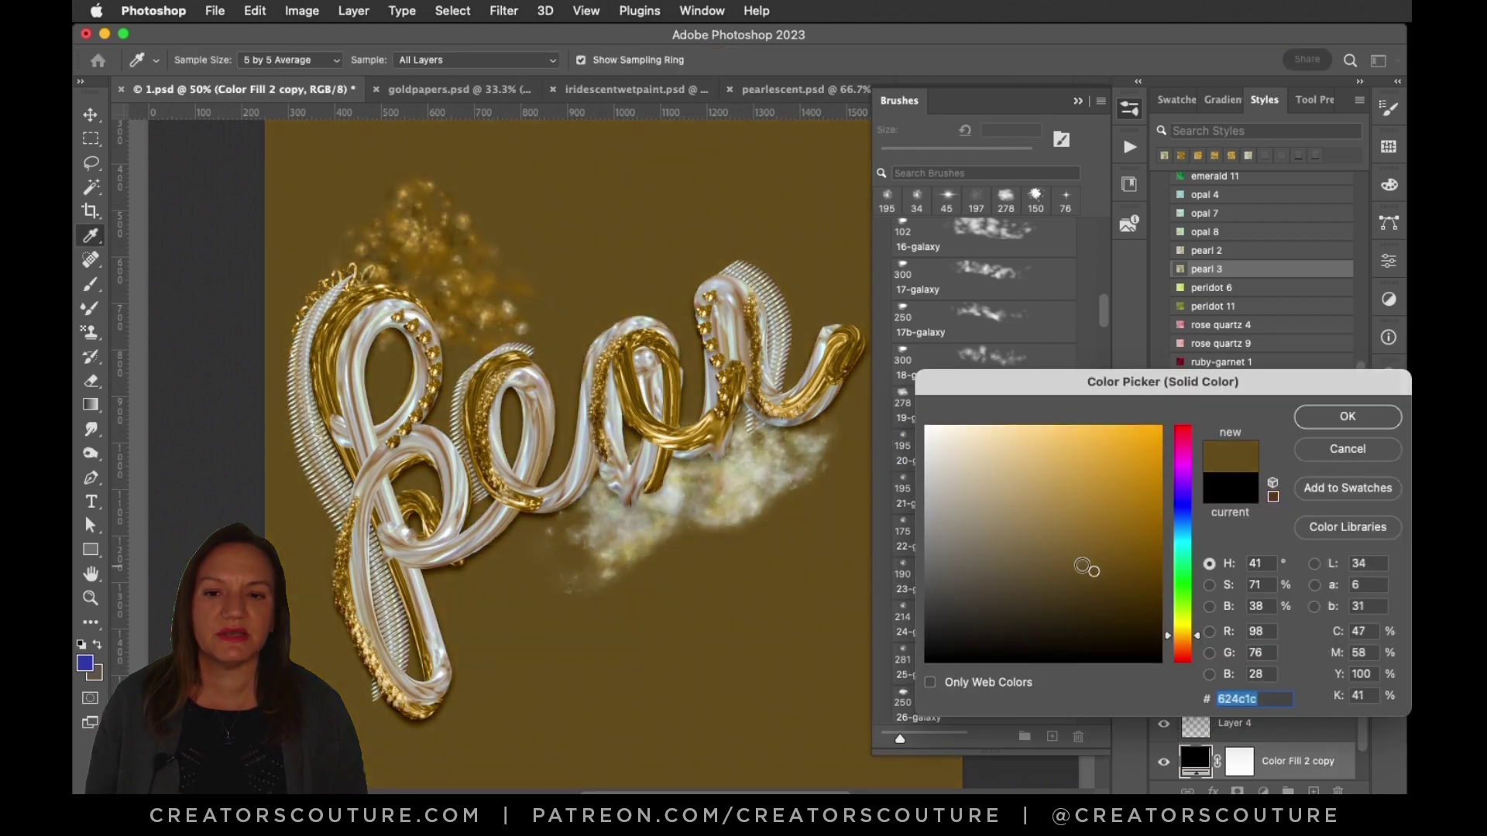
left_click(716, 60)
double_click(645, 503)
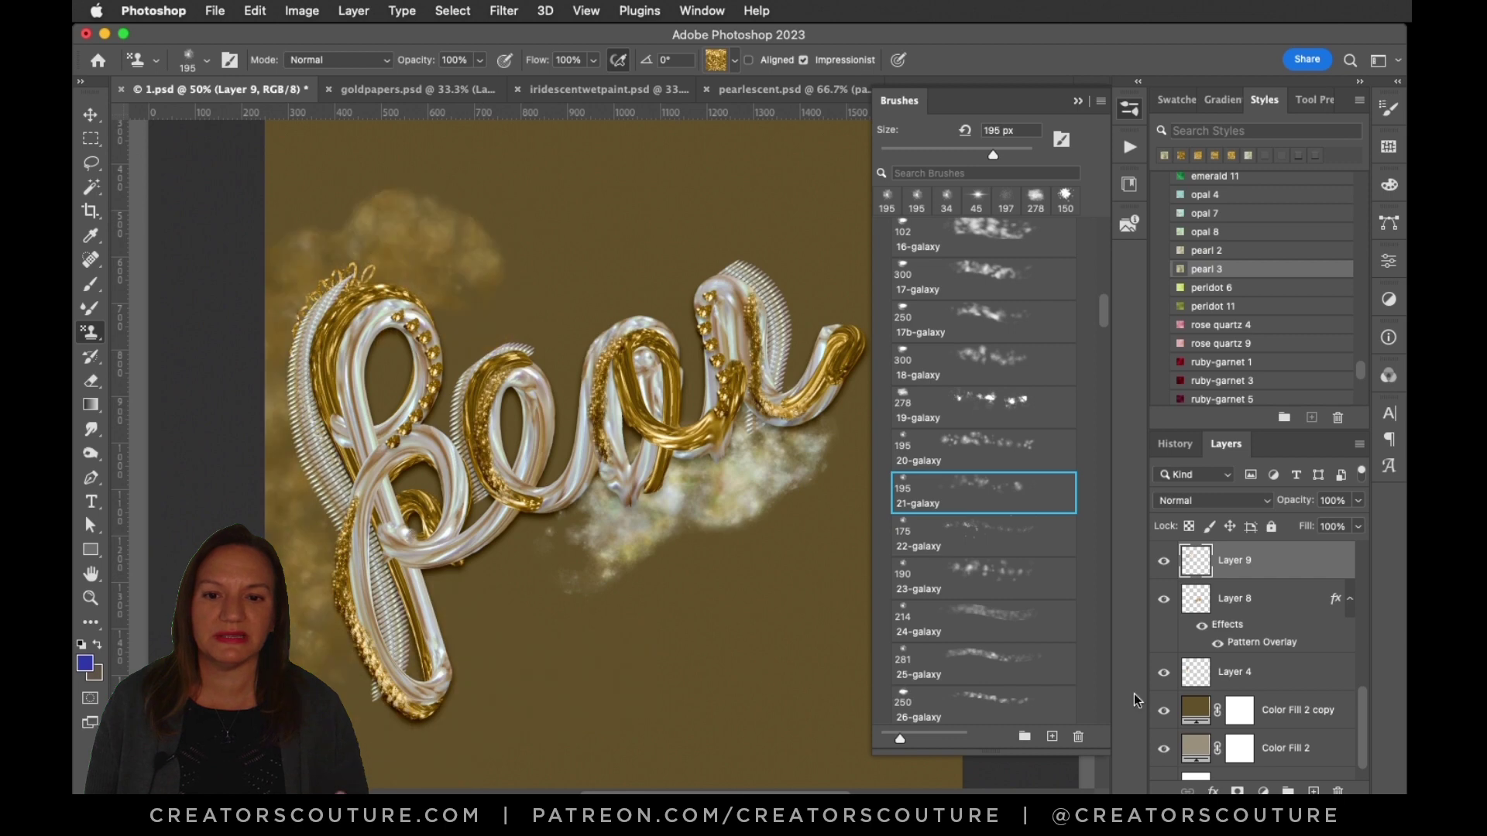
Hide the Color Fill 2 copy layer and choose the Magical-Meteor-Sparkle brush for stamping on Layer 8
left_click(1163, 710)
left_click(1239, 598)
left_click(984, 577)
scroll(976, 701, "down", 5)
left_click(984, 500)
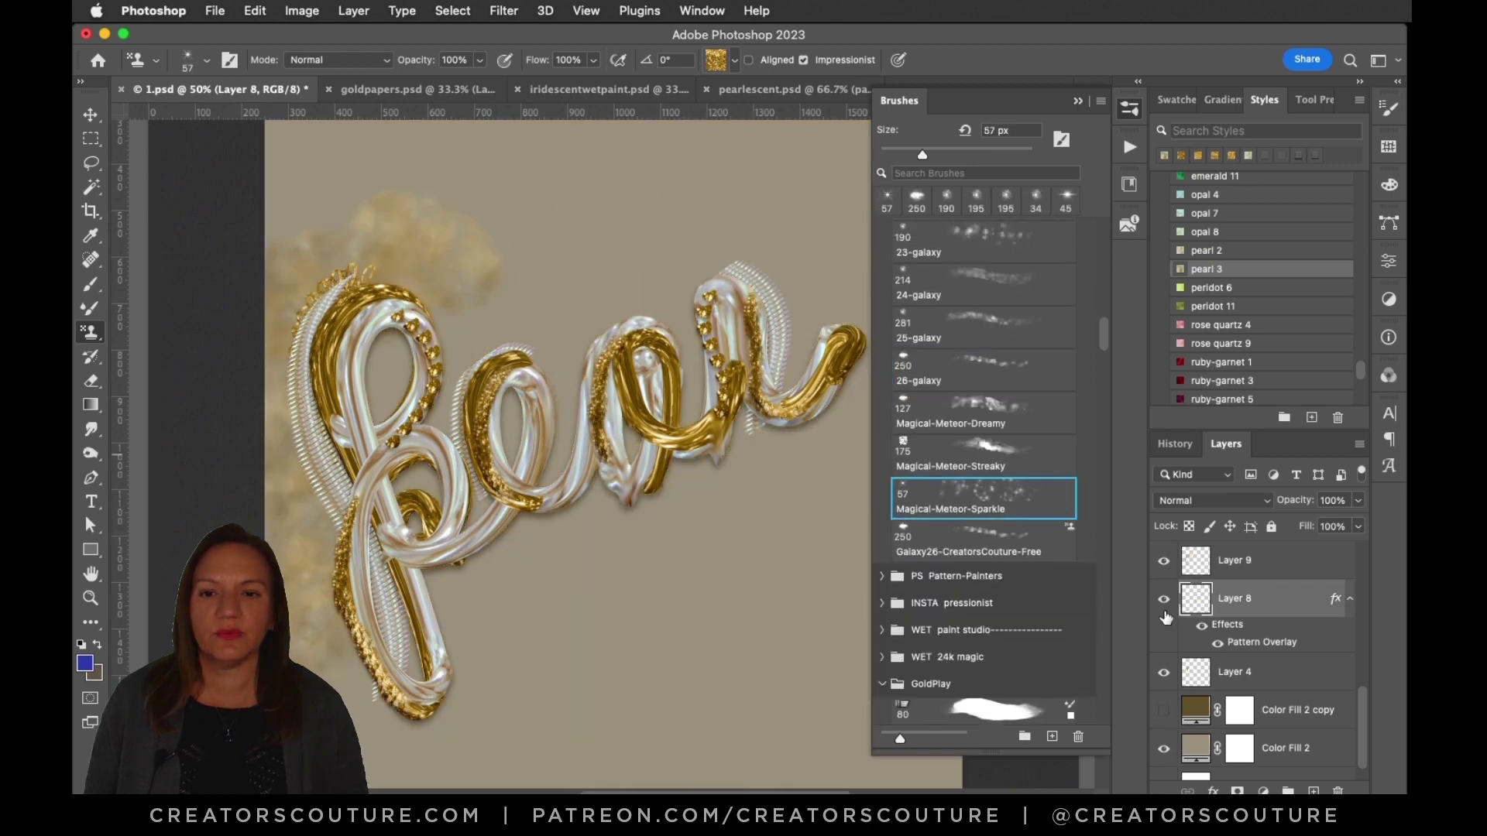
Hide Layer 9, make a circular selection above the lettering, and add a new layer above Layer 4
left_click(1246, 673)
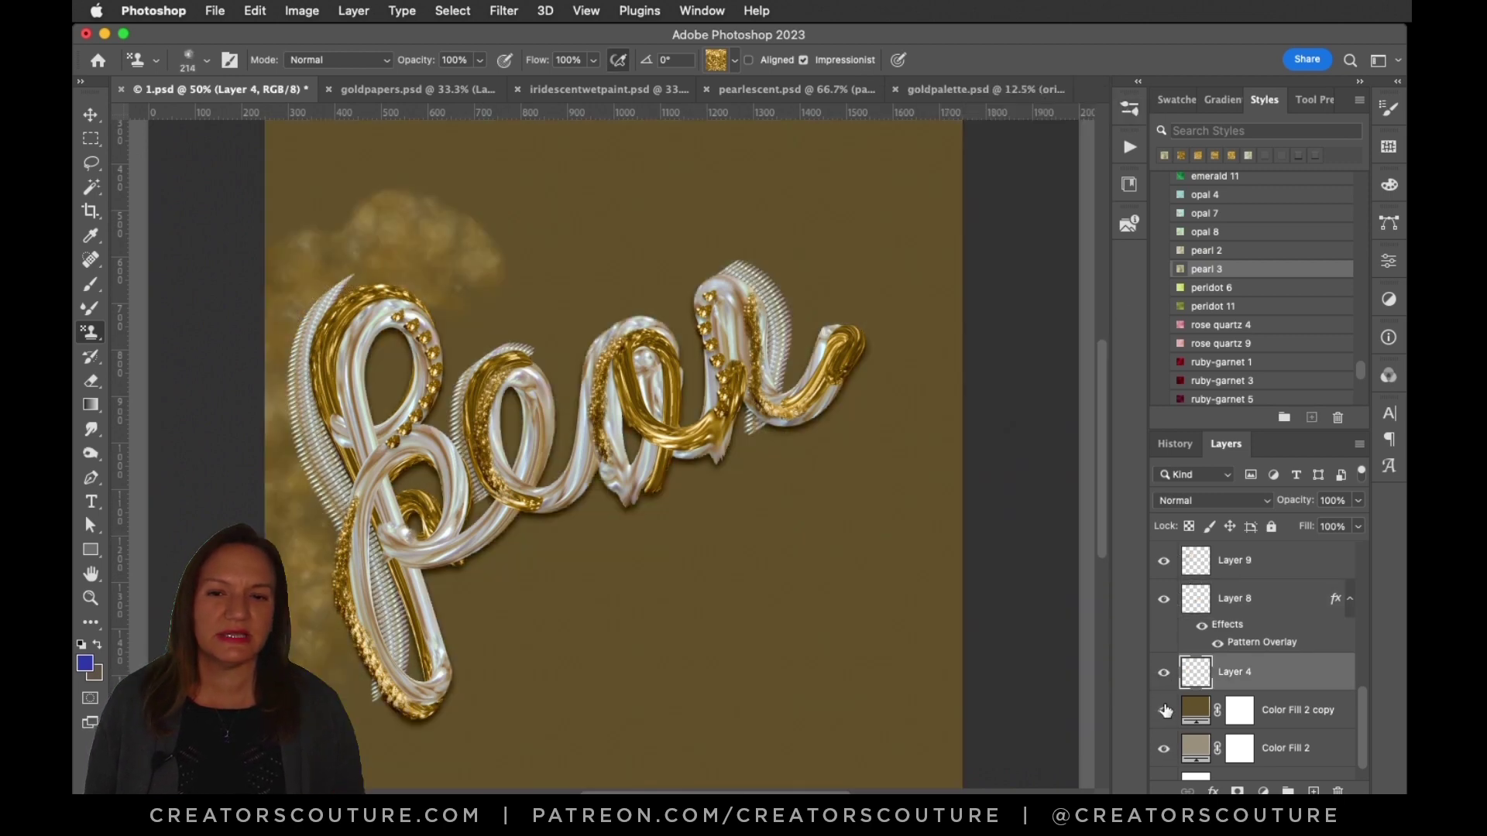
left_click(1163, 560)
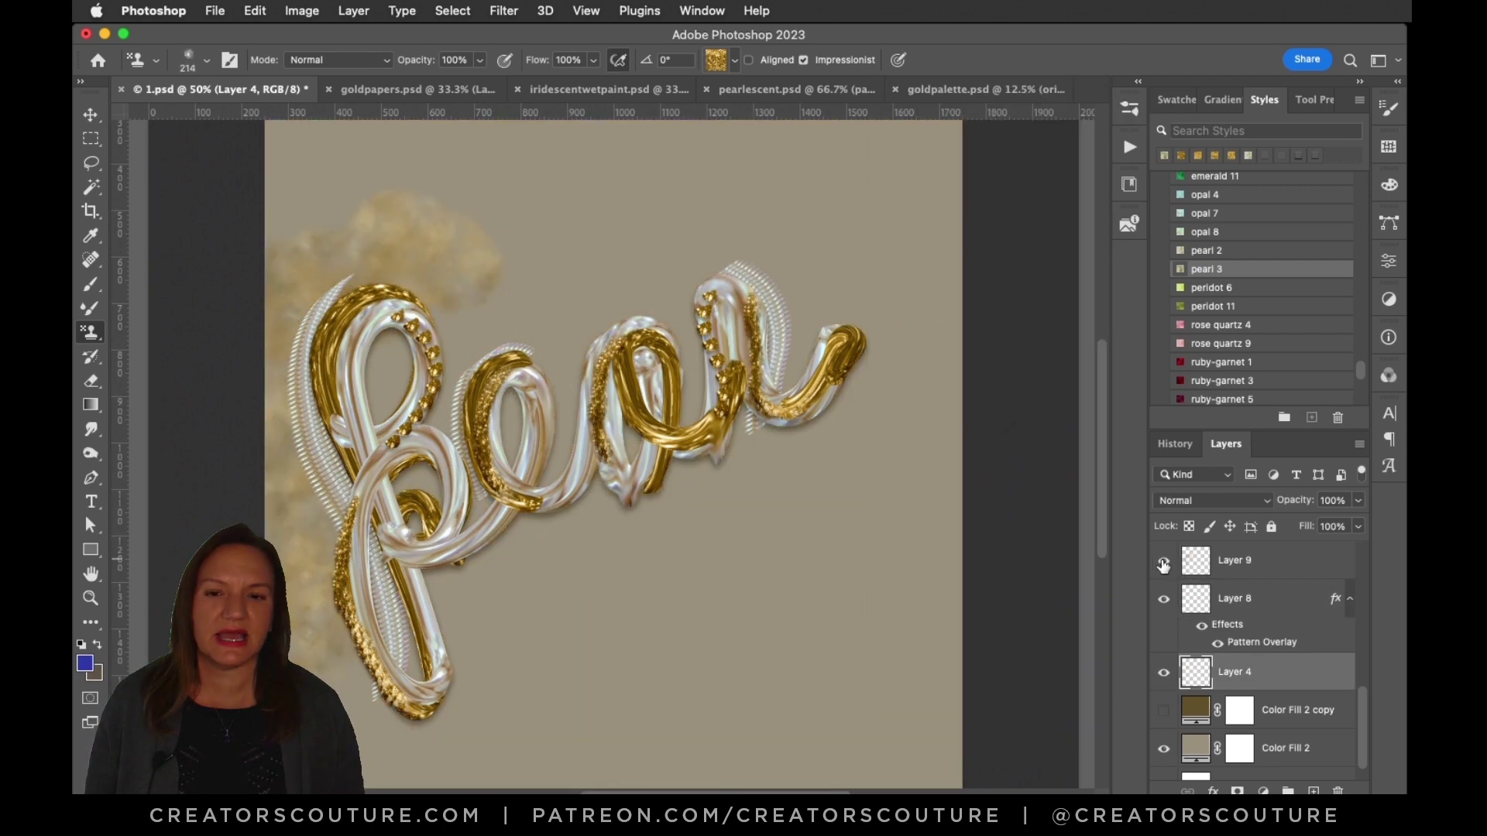
mouse_move(534, 255)
left_mouse_down()
mouse_move(542, 186)
mouse_move(465, 178)
mouse_move(646, 363)
left_mouse_up()
key("m")
key("ctrl+shift+alt+n")
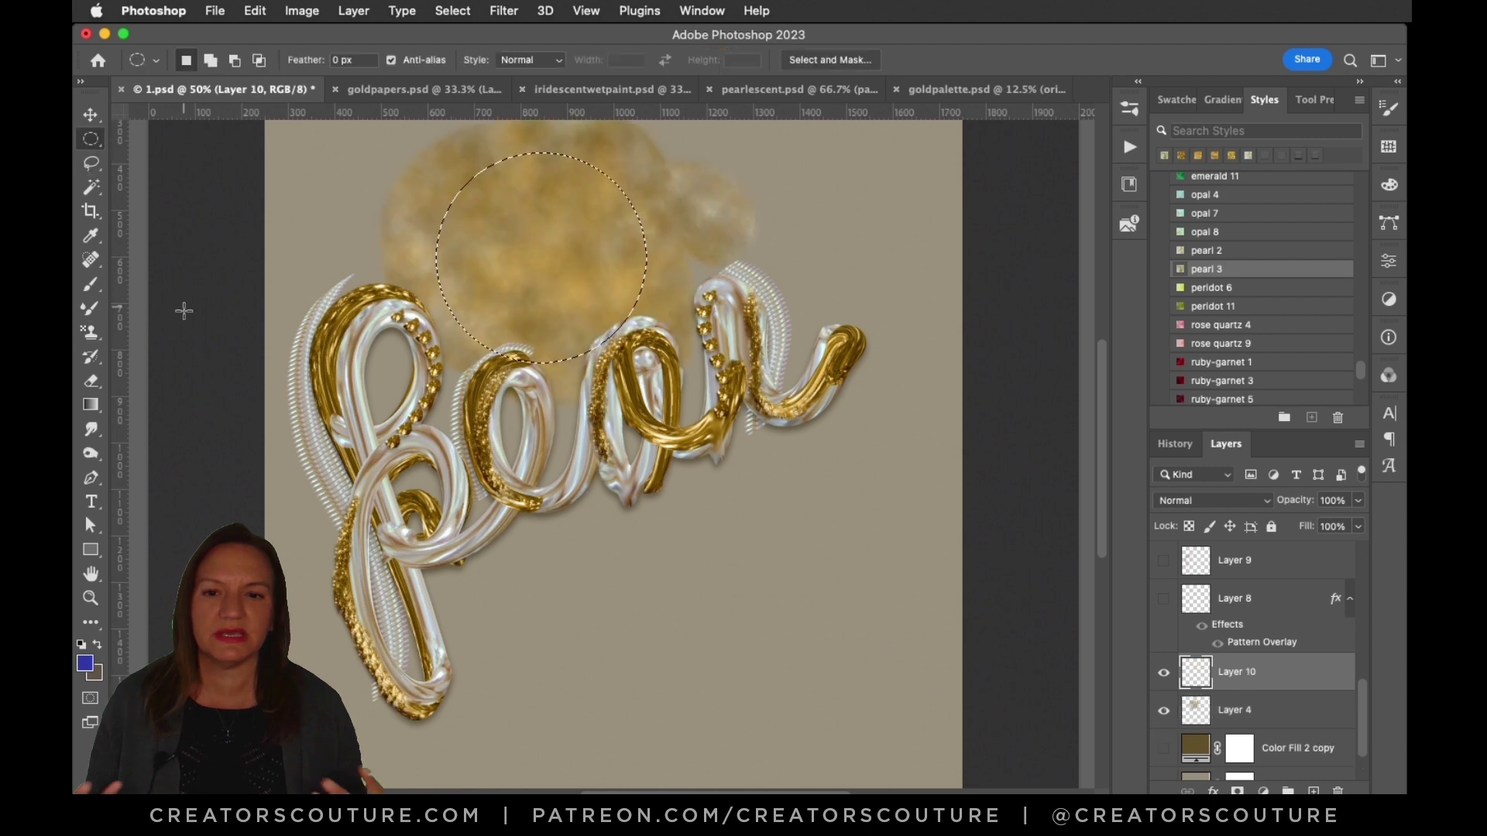
Stamp a pearl pattern inside the circular selection with the 23-galaxy brush and hide Layer 4
key("s")
left_click(1163, 597)
key("F5")
left_click(984, 241)
left_click(1163, 748)
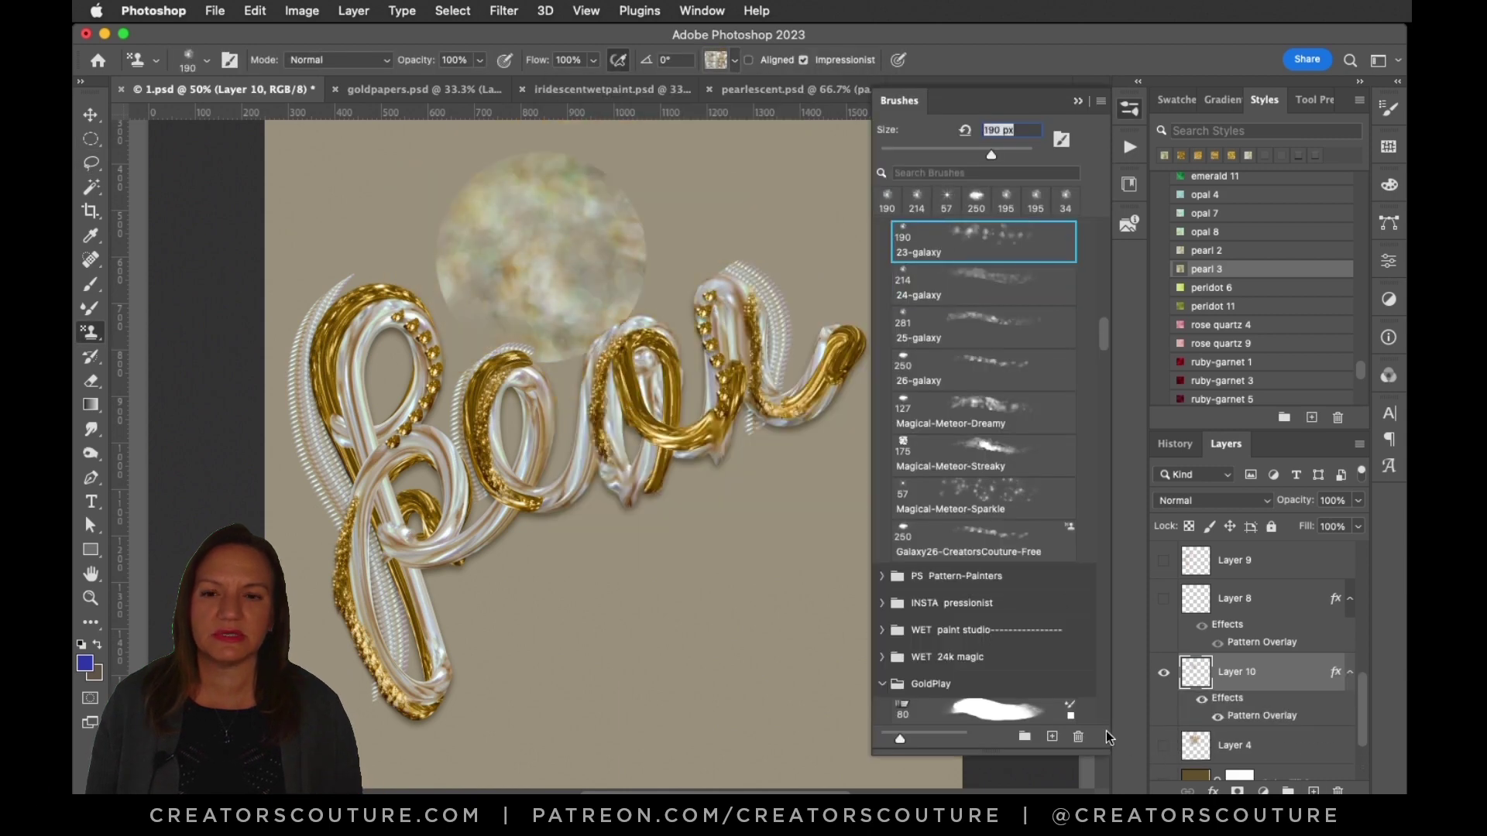
On a new layer, paint curved strokes around the moon's edge with the pearl mixer brush and clear the selection
key("ctrl+shift+alt+n")
scroll(983, 464, "up", 10)
left_click(1002, 384)
left_click_drag(476, 174, 604, 329)
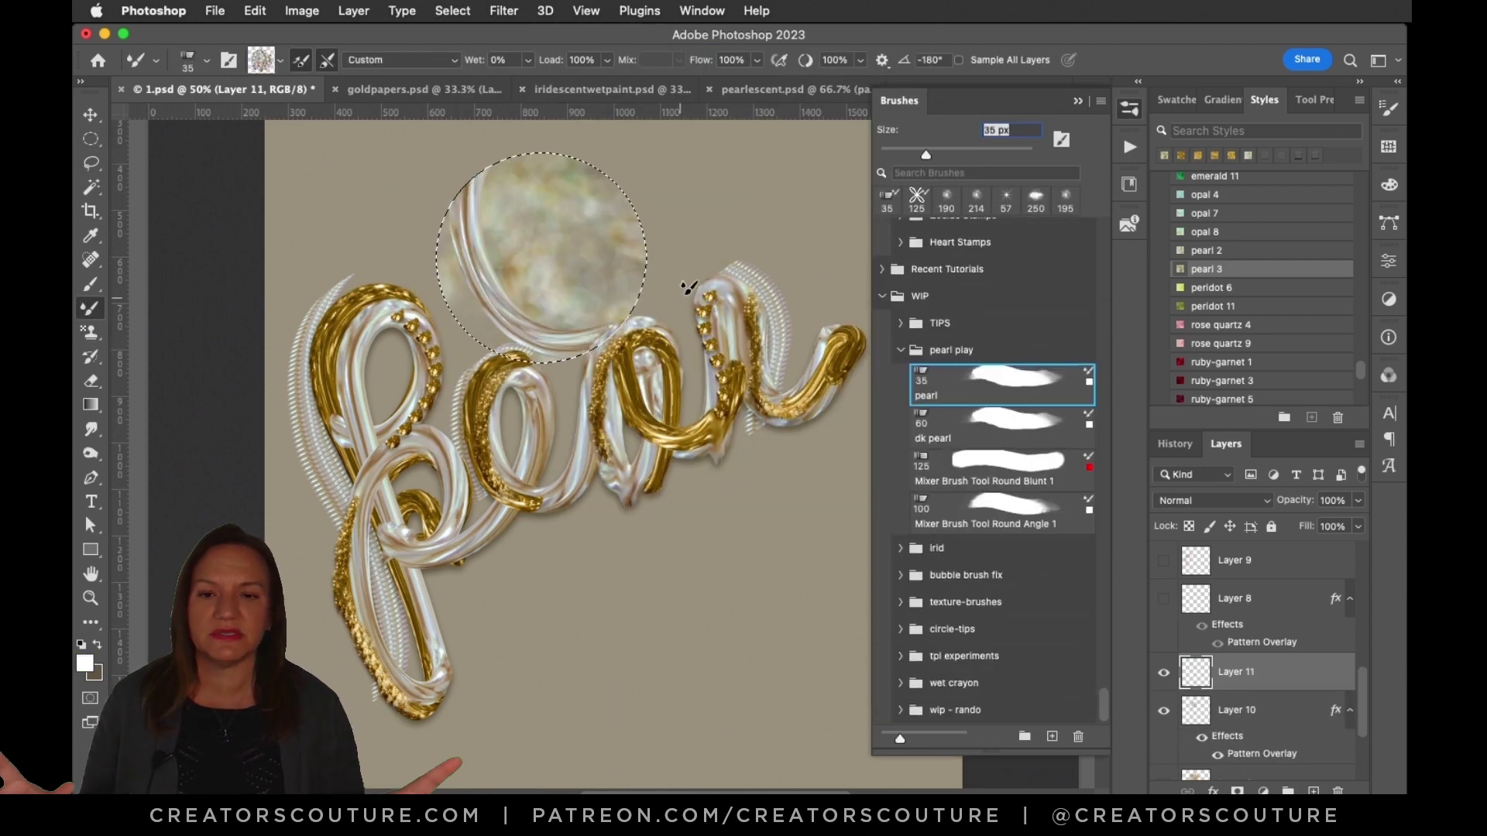
mouse_move(542, 159)
left_mouse_down()
mouse_move(597, 158)
mouse_move(639, 310)
mouse_move(542, 174)
left_mouse_up()
key("ctrl+d")
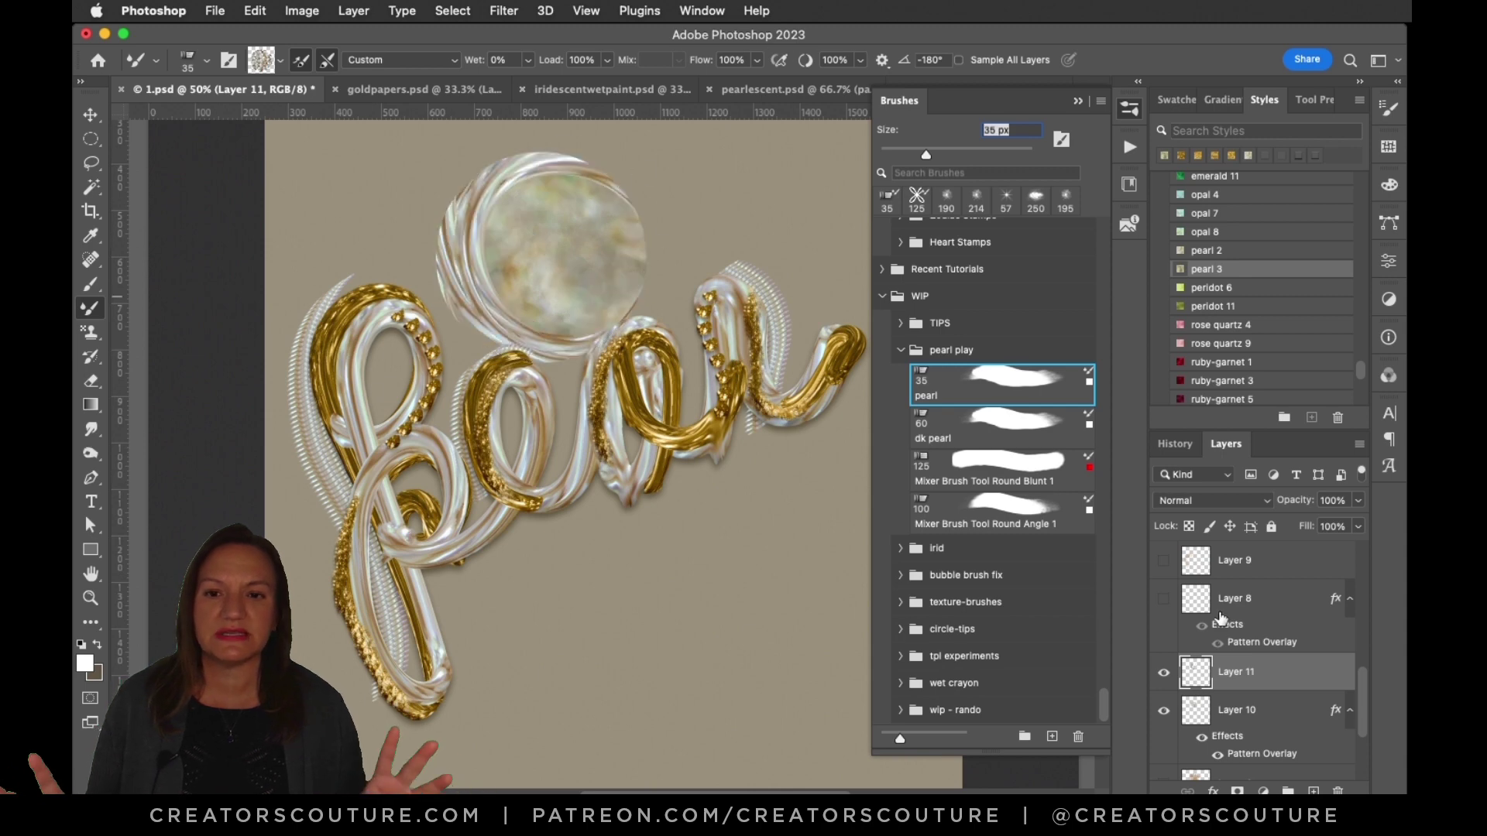
Hide the pearl rim layer, restore the circular selection, and stamp a cloudy pearl moon on a new layer
left_click(1163, 672)
key("ctrl+shift+alt+n")
left_click(452, 10)
left_click(472, 64)
key("s")
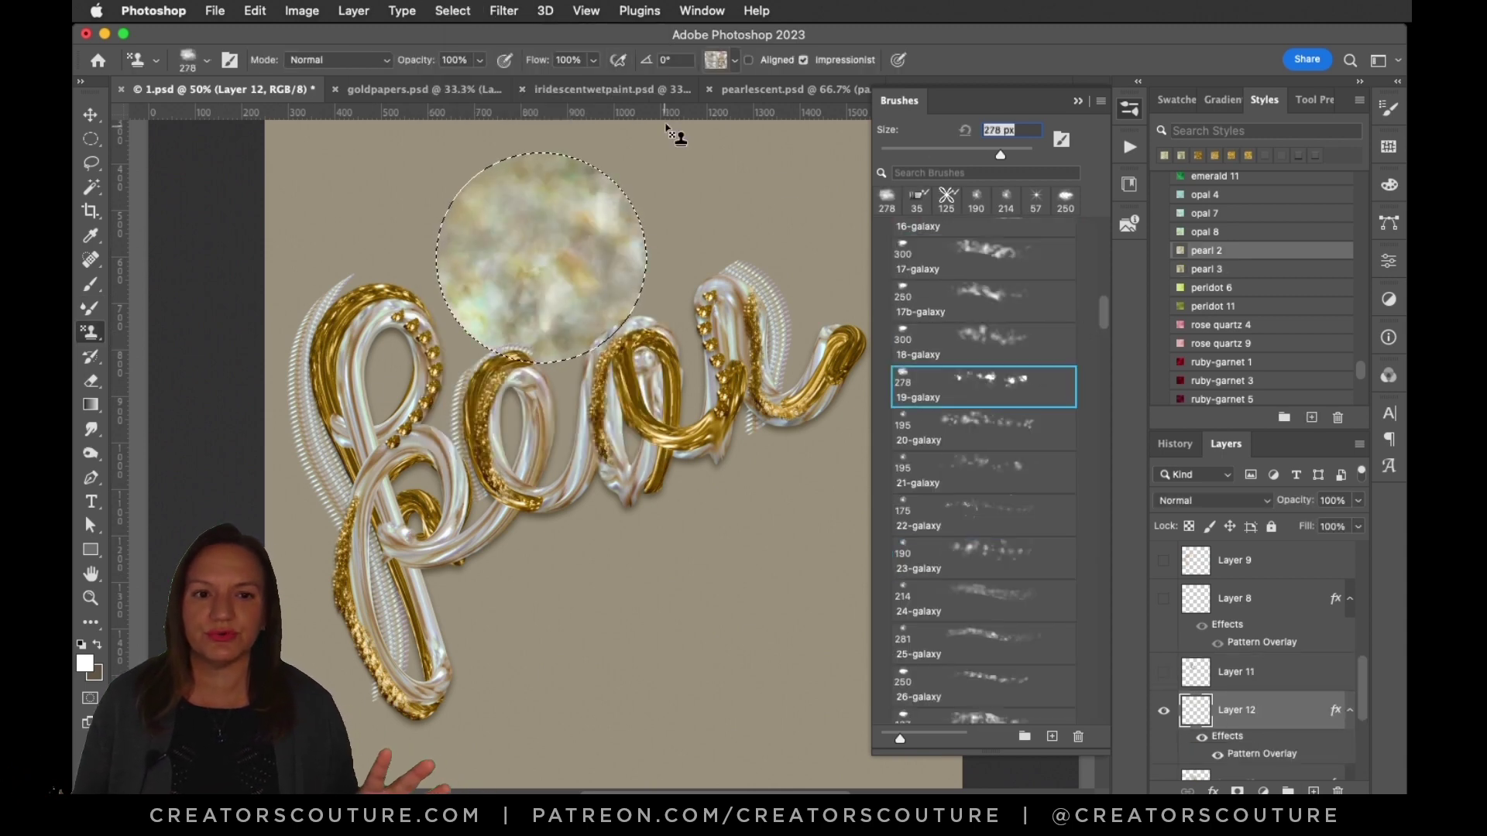
Clear the moon selection and save the document
key("ctrl+d")
key("ctrl+s")
key("v")
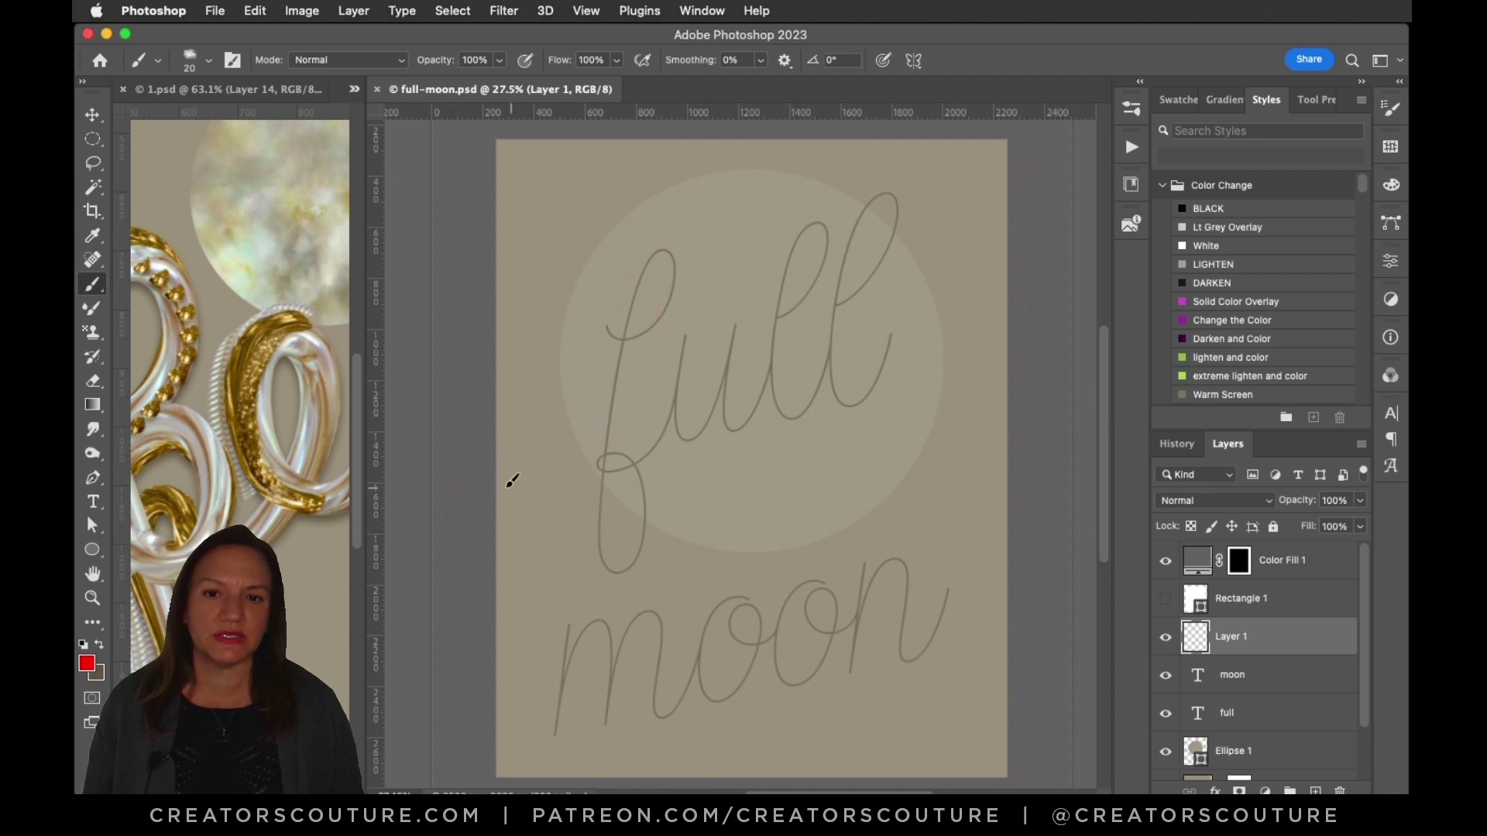
In full-moon.psd, sketch red guide swashes extending the ends of "full" and "moon" to the canvas edge
left_click_drag(873, 406, 1007, 240)
key("ctrl+z")
left_click_drag(844, 387, 1006, 240)
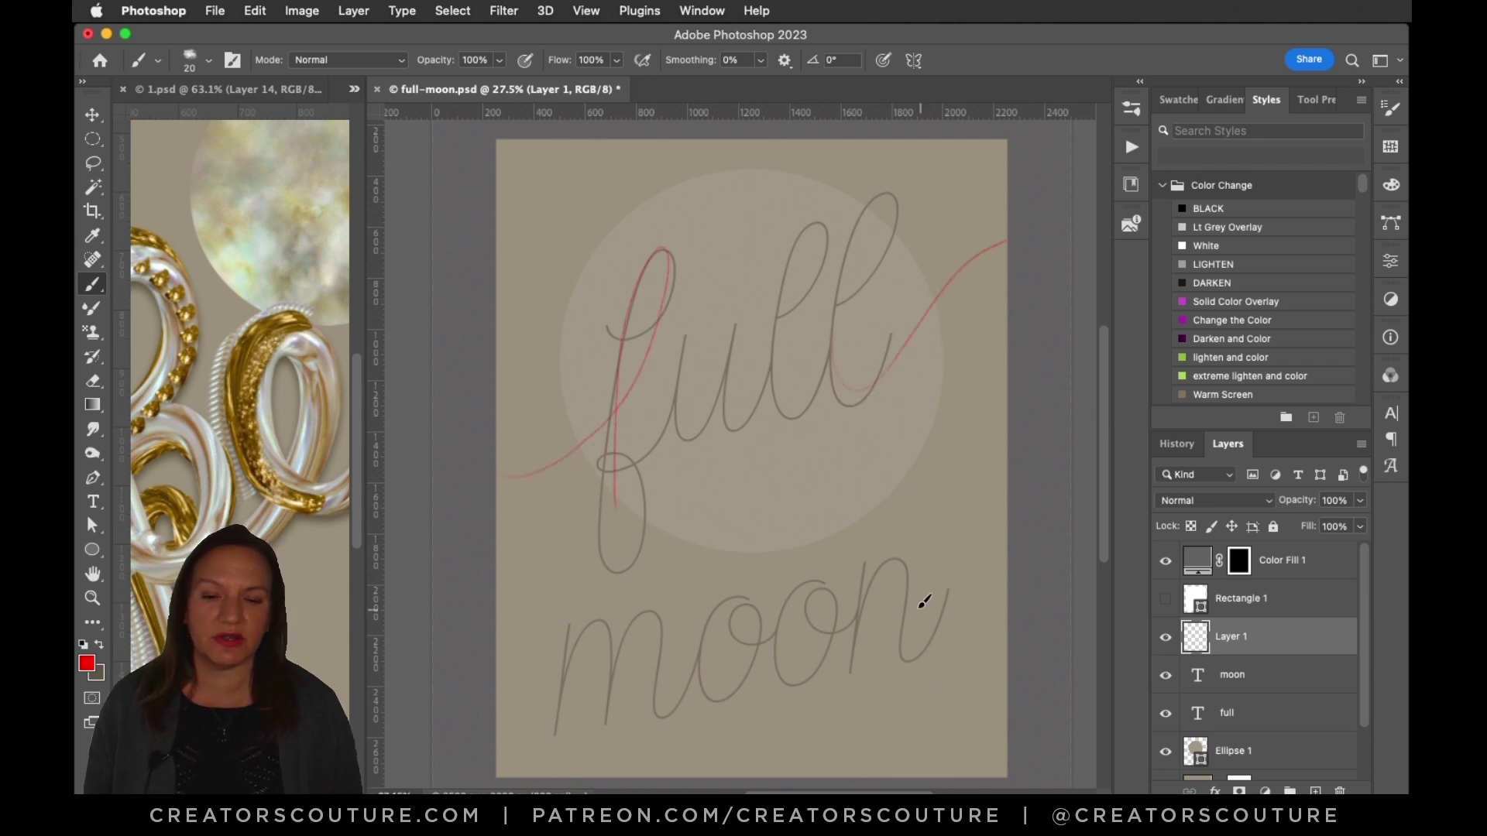
left_click_drag(933, 654, 1007, 503)
left_click_drag(836, 341, 1006, 246)
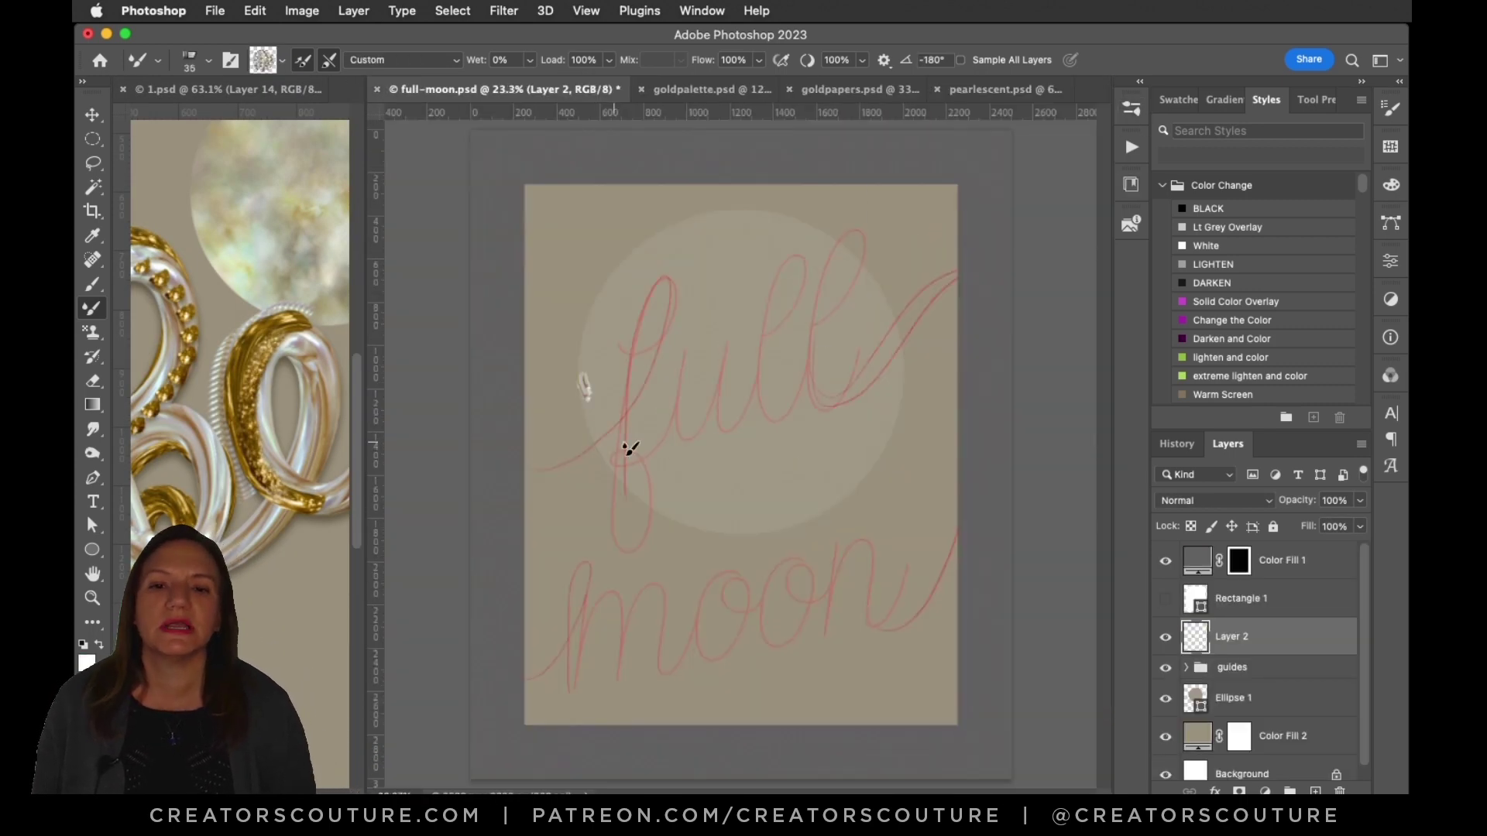
Consult pearlescent.psd and try a pearl mixer stroke beside the f in full-moon.psd
left_click(990, 89)
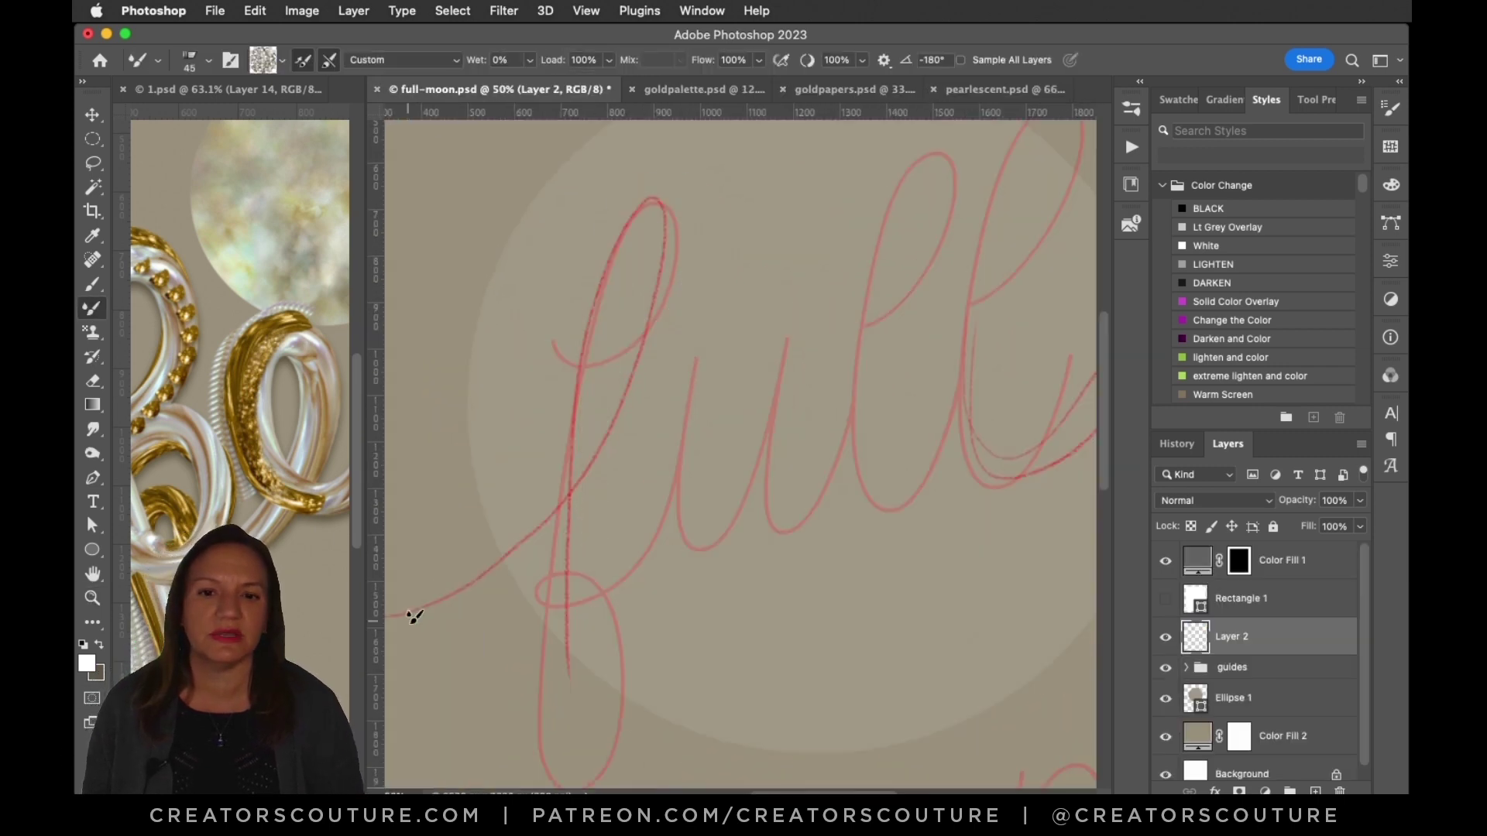
mouse_move(514, 612)
left_mouse_down()
mouse_move(651, 199)
mouse_move(577, 305)
mouse_move(612, 639)
left_mouse_up()
key("super+z")
Pick a different mixer brush preset and try a stroke down the stem of the f
key("F5")
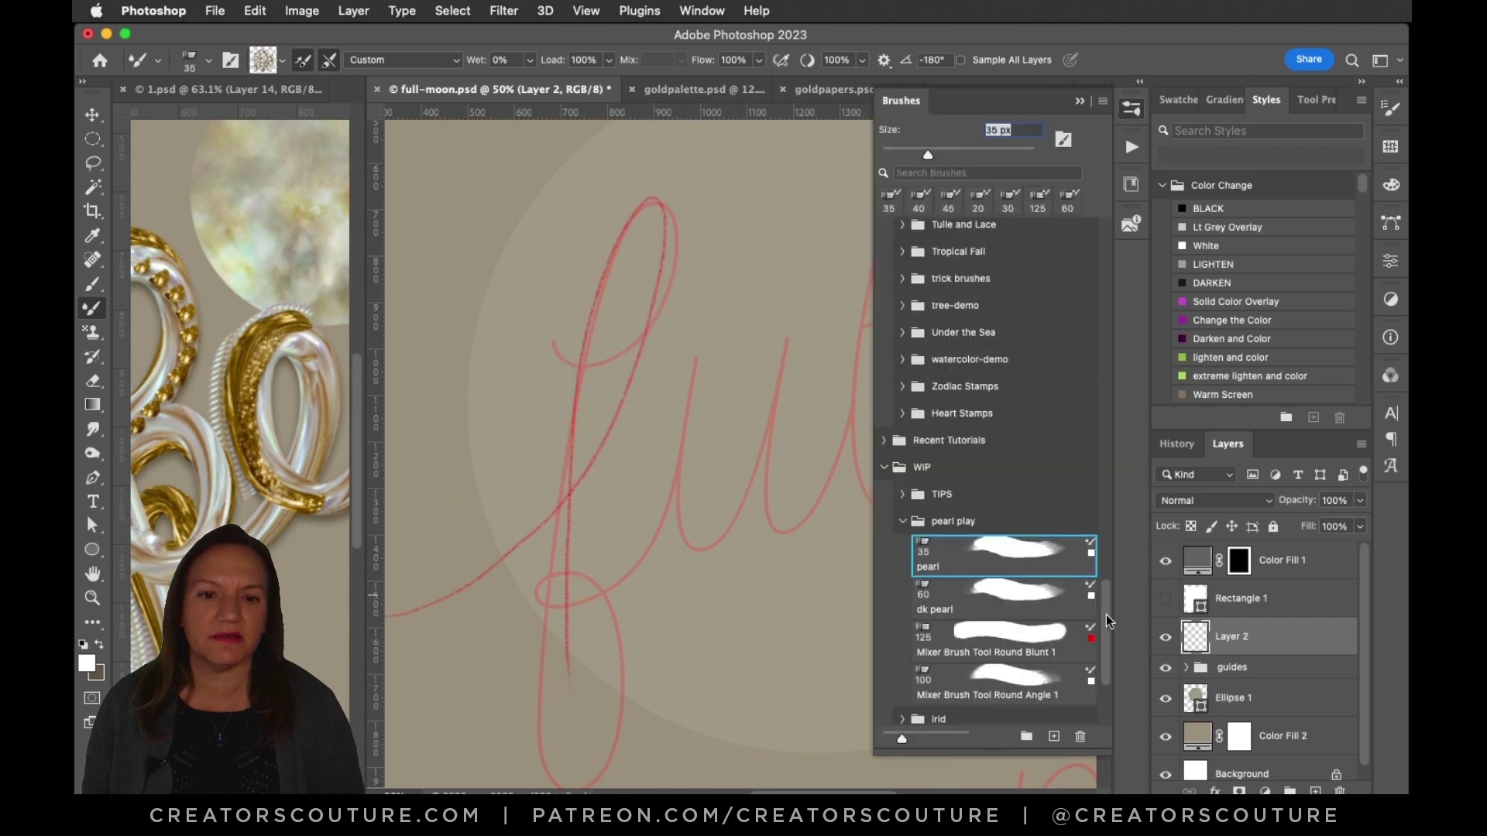
scroll(1086, 275, "up", 3)
scroll(1085, 275, "down", 3)
left_click(883, 465)
left_click(983, 380)
mouse_move(581, 381)
left_mouse_down()
mouse_move(734, 297)
mouse_move(512, 465)
mouse_move(601, 697)
left_mouse_up()
key("super+z")
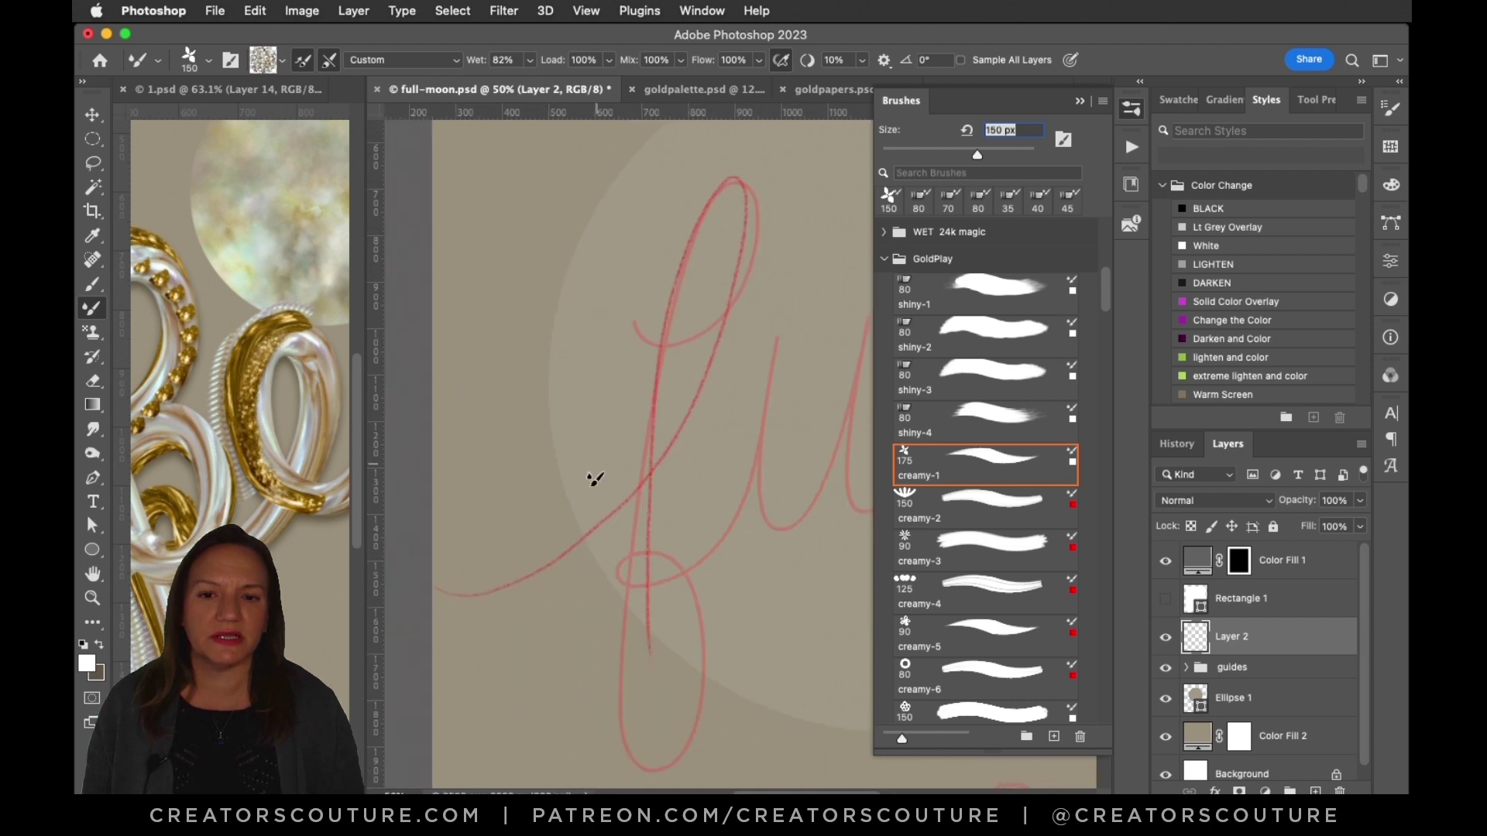
Try pearl strokes with the creamy-1 and creamy-2 brushes around the word "full"
left_click_drag(594, 480, 619, 418)
key("super+z")
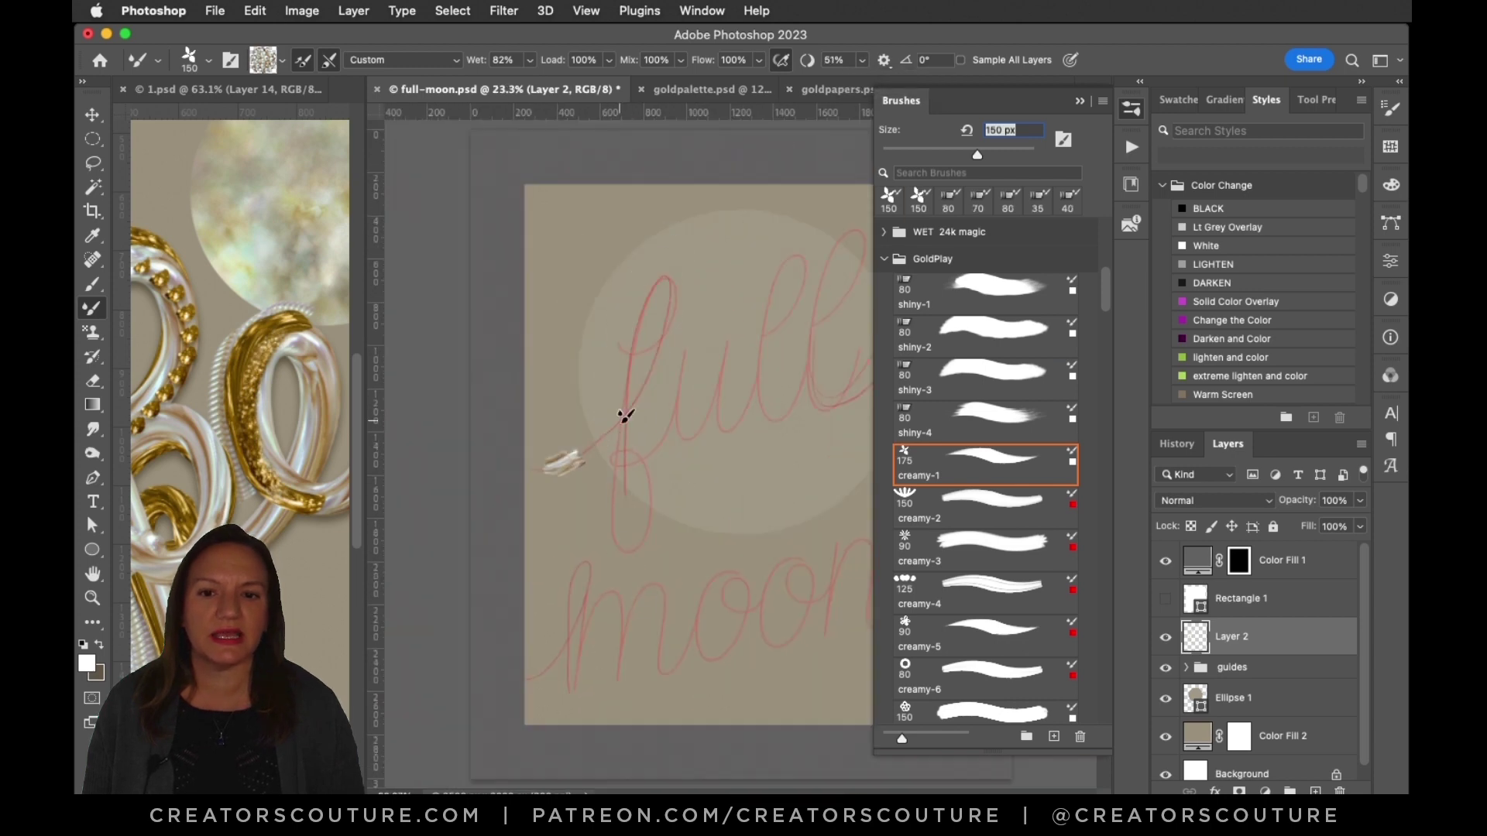
key("period")
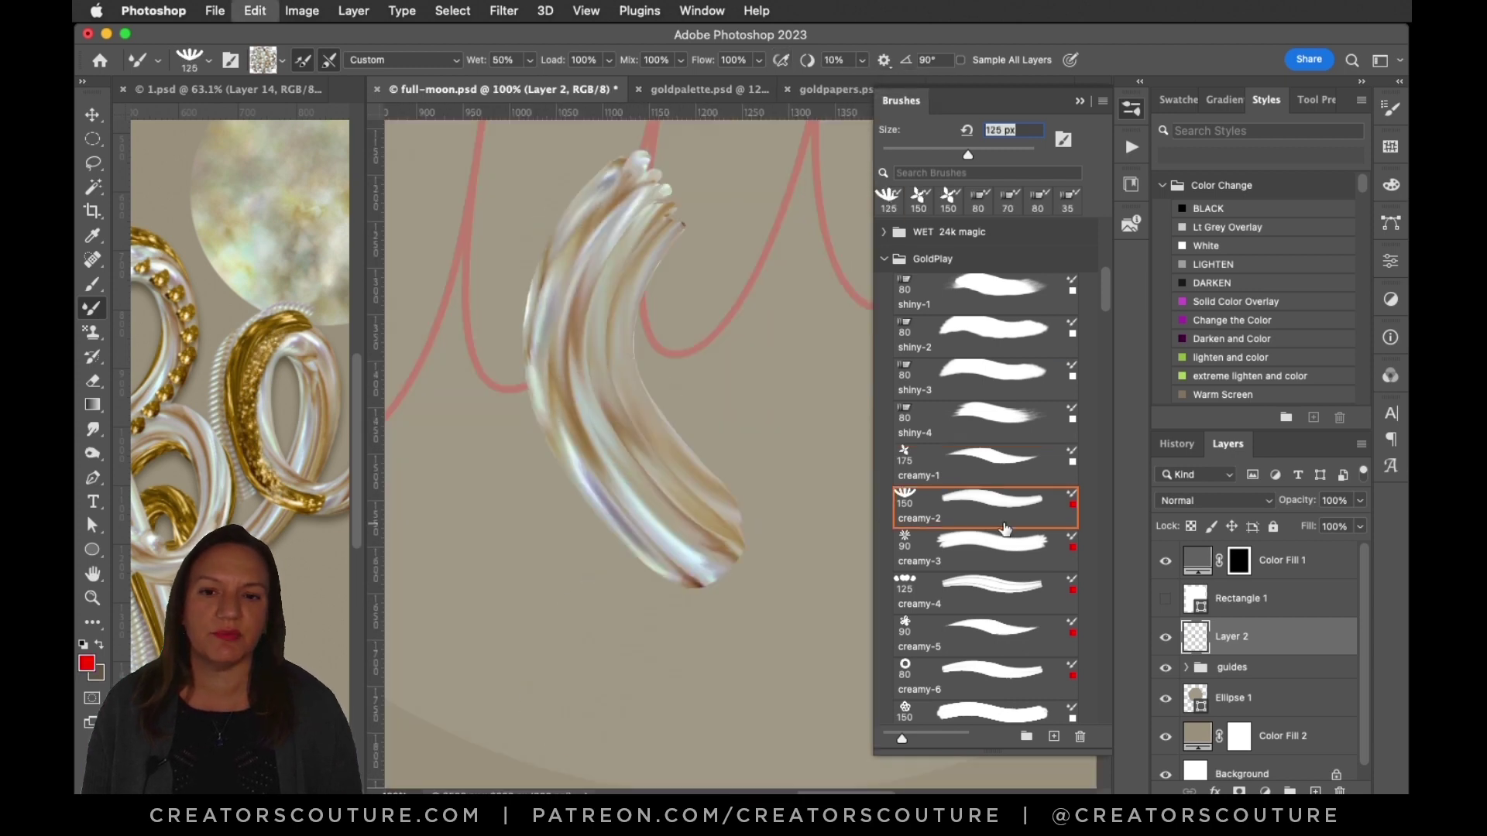
left_click_drag(1005, 529, 757, 630)
key("super+z")
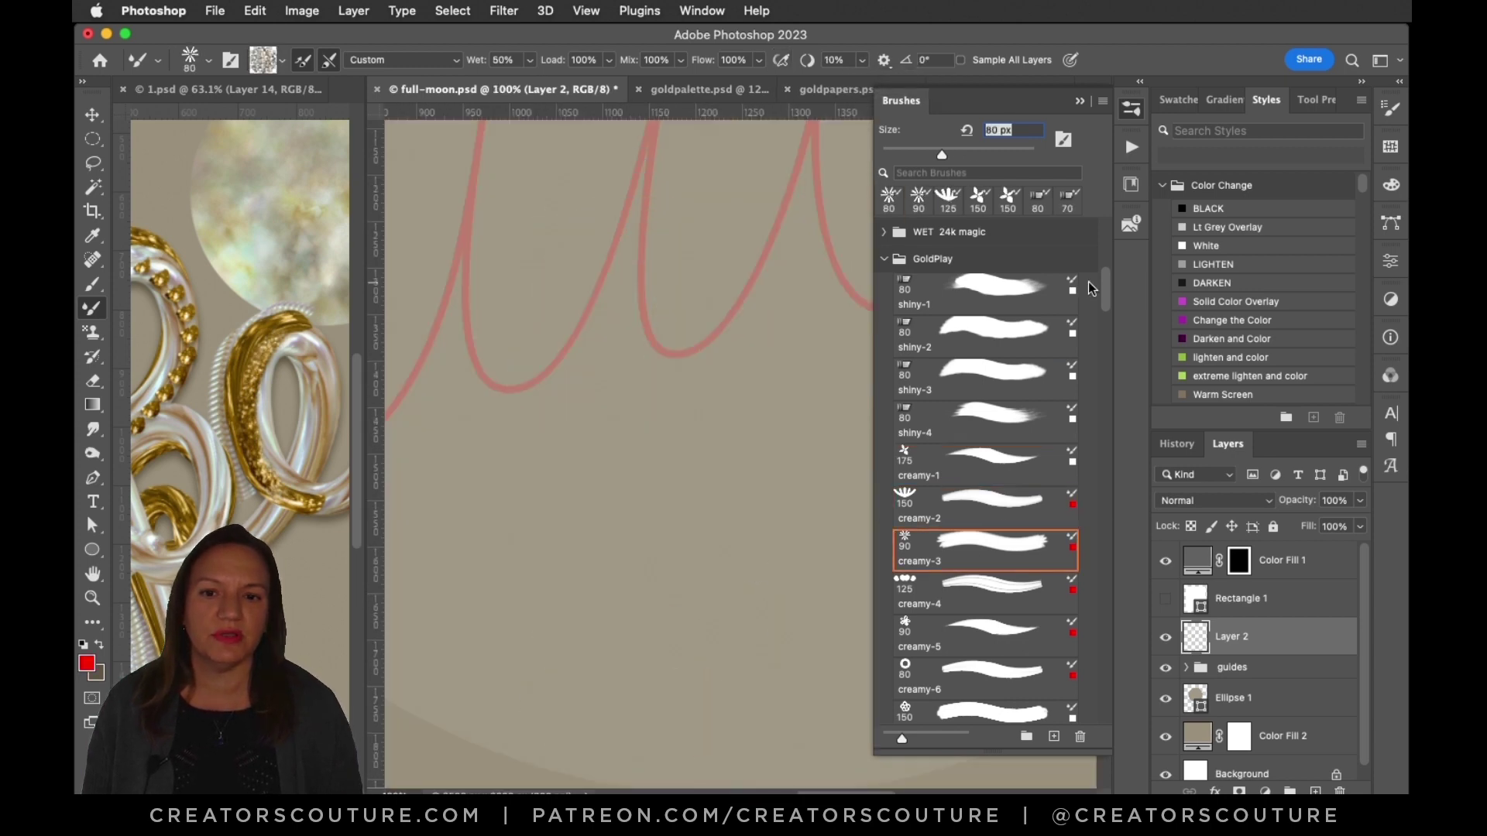
Try a stroke with creamy-5 and step through the creamy brushes to creamy-8
scroll(1006, 464, "down", 3)
left_click(983, 507)
mouse_move(681, 224)
left_mouse_down()
mouse_move(504, 681)
mouse_move(480, 418)
left_mouse_up()
key("period")
key("super+z")
key("period")
key("period")
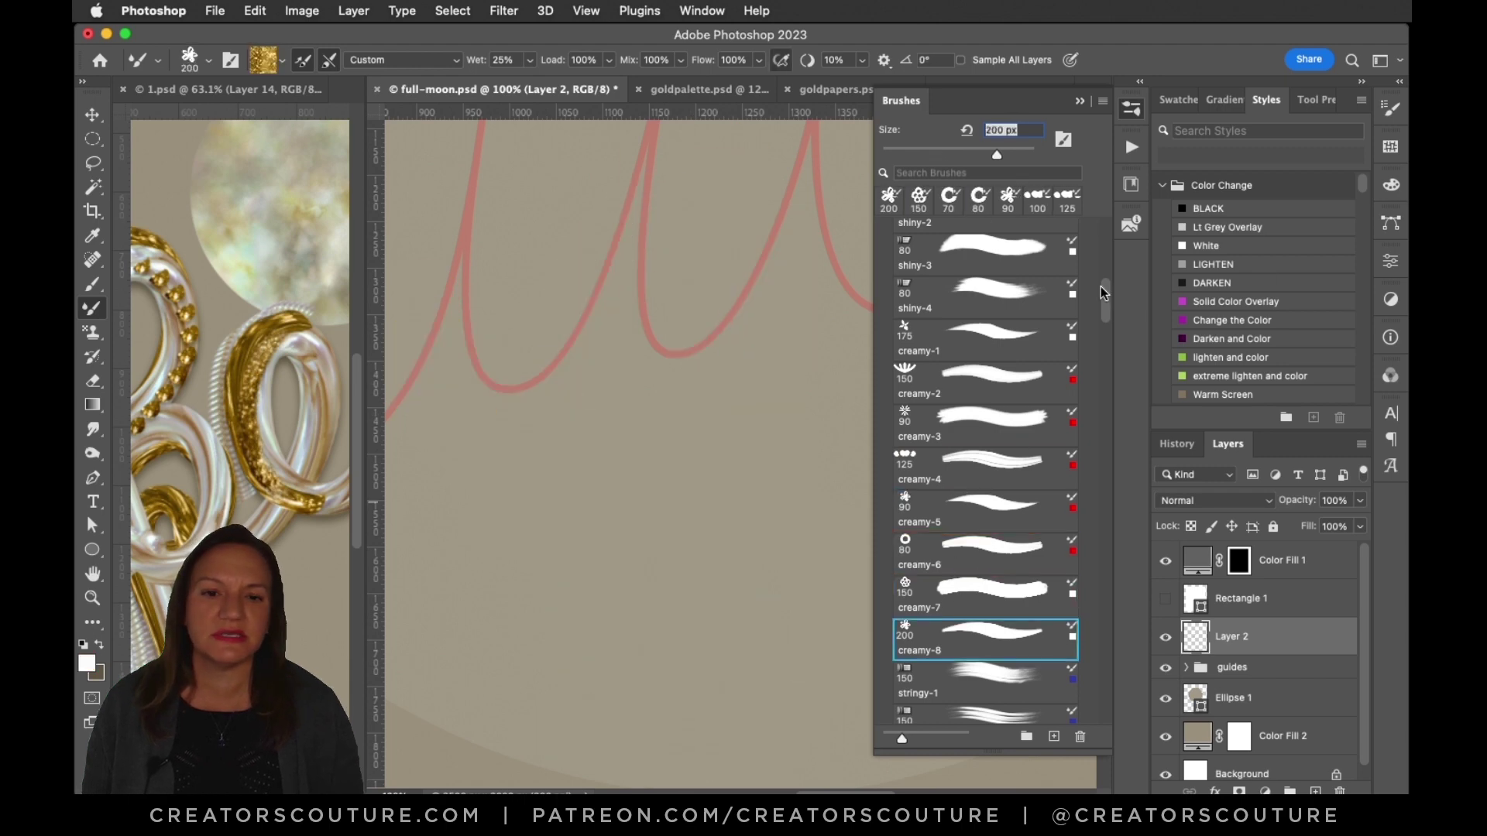
Step through the stringy brushes to stringy 7, trying long strokes below the red guide letters
key("period")
key("period")
key("period")
left_click_drag(666, 201, 658, 577)
key("super+z")
key("period")
key("period")
key("period")
left_click_drag(602, 202, 503, 774)
key("super+z")
key("period")
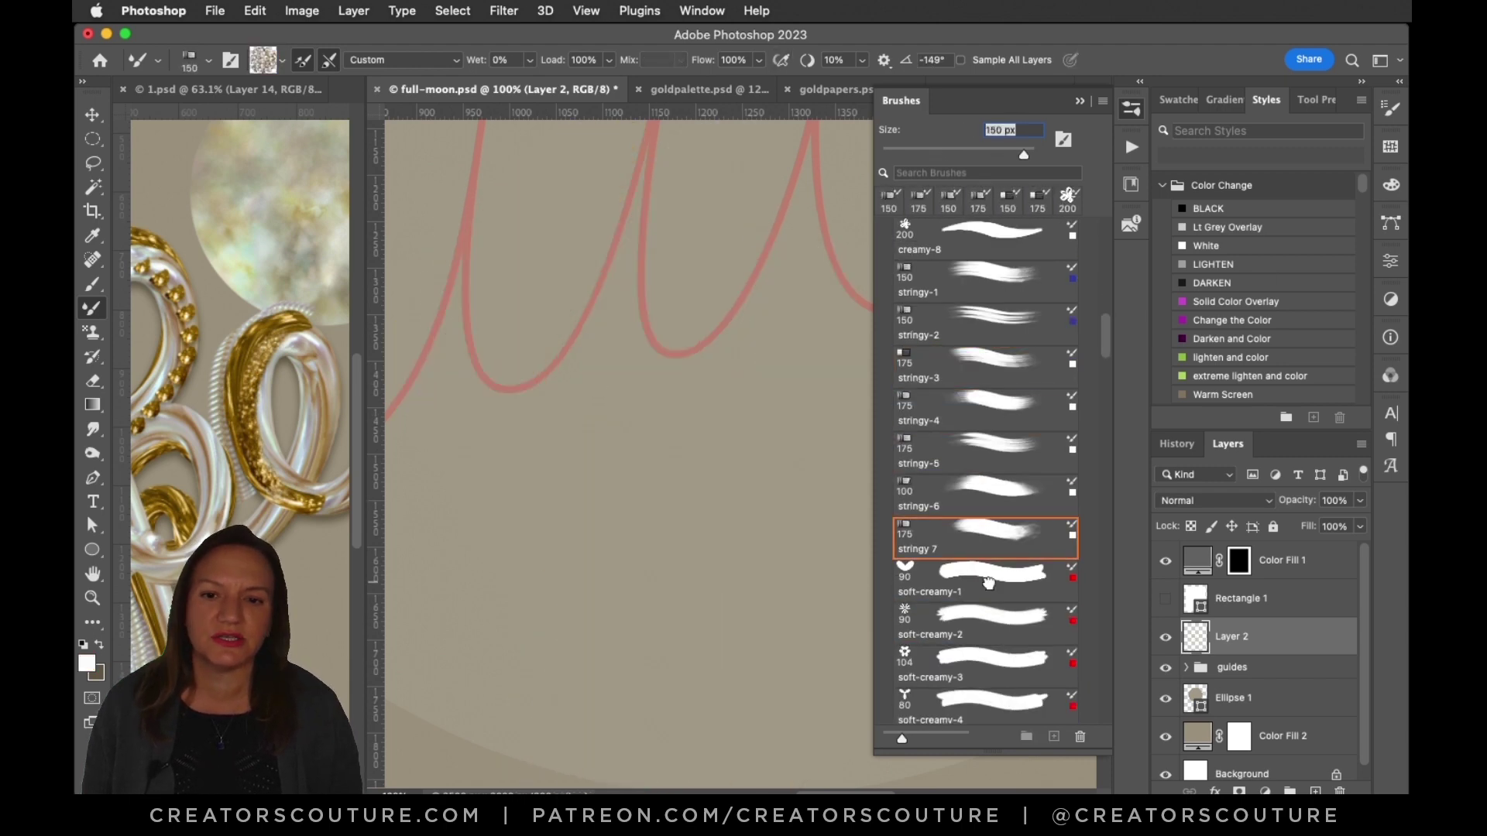
Try strokes with stringy 7 and the first soft-creamy brushes below the guide letters
left_click_drag(550, 248, 472, 767)
key("period")
left_click_drag(673, 325, 779, 490)
key("super+z")
key("period")
key("period")
mouse_move(743, 233)
left_mouse_down()
mouse_move(697, 379)
mouse_move(712, 650)
left_mouse_up()
key("super+z")
Cycle through the remaining soft-creamy brushes to dry-shiny-6 and try a looping pearl stroke
key("period")
key("period")
key("period")
key("period")
key("super+z")
key("period")
key("super+z")
key("period")
key("period")
key("period")
key("period")
key("super+z")
mouse_move(550, 279)
left_mouse_down()
mouse_move(531, 547)
mouse_move(823, 648)
left_mouse_up()
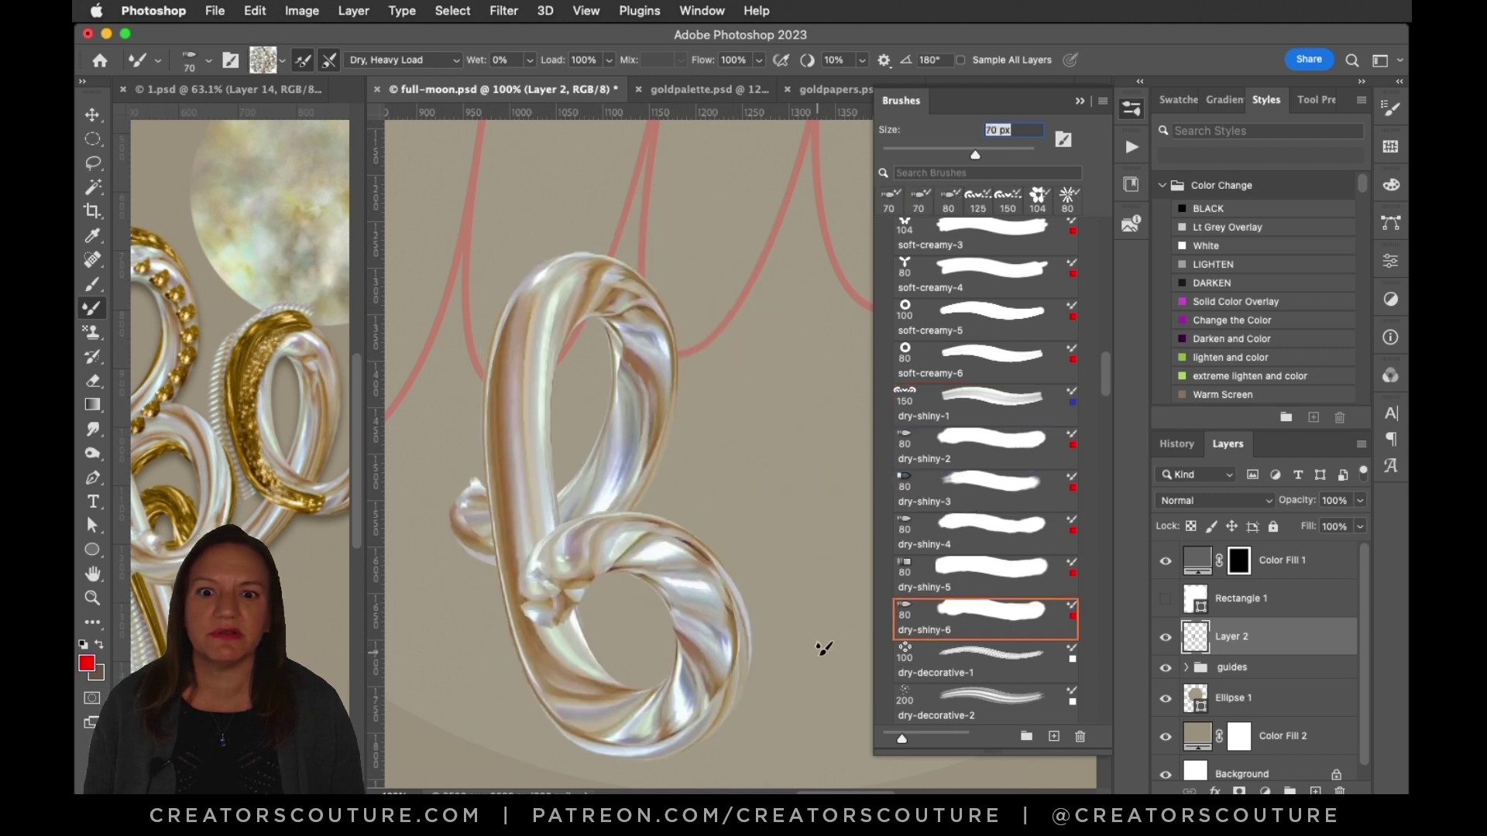
key("super+z")
Try another brush preset with a short stroke on the guide lettering at full-canvas view
key("super+0")
key("period")
double_click(1074, 546)
mouse_move(557, 465)
left_mouse_down()
mouse_move(663, 249)
mouse_move(674, 515)
mouse_move(658, 555)
left_mouse_up()
key("super+z")
Paint the word "full" on Layer 2 along the red guide with a 50 px pearl mixer brush
key("z")
left_click(706, 354)
key("b")
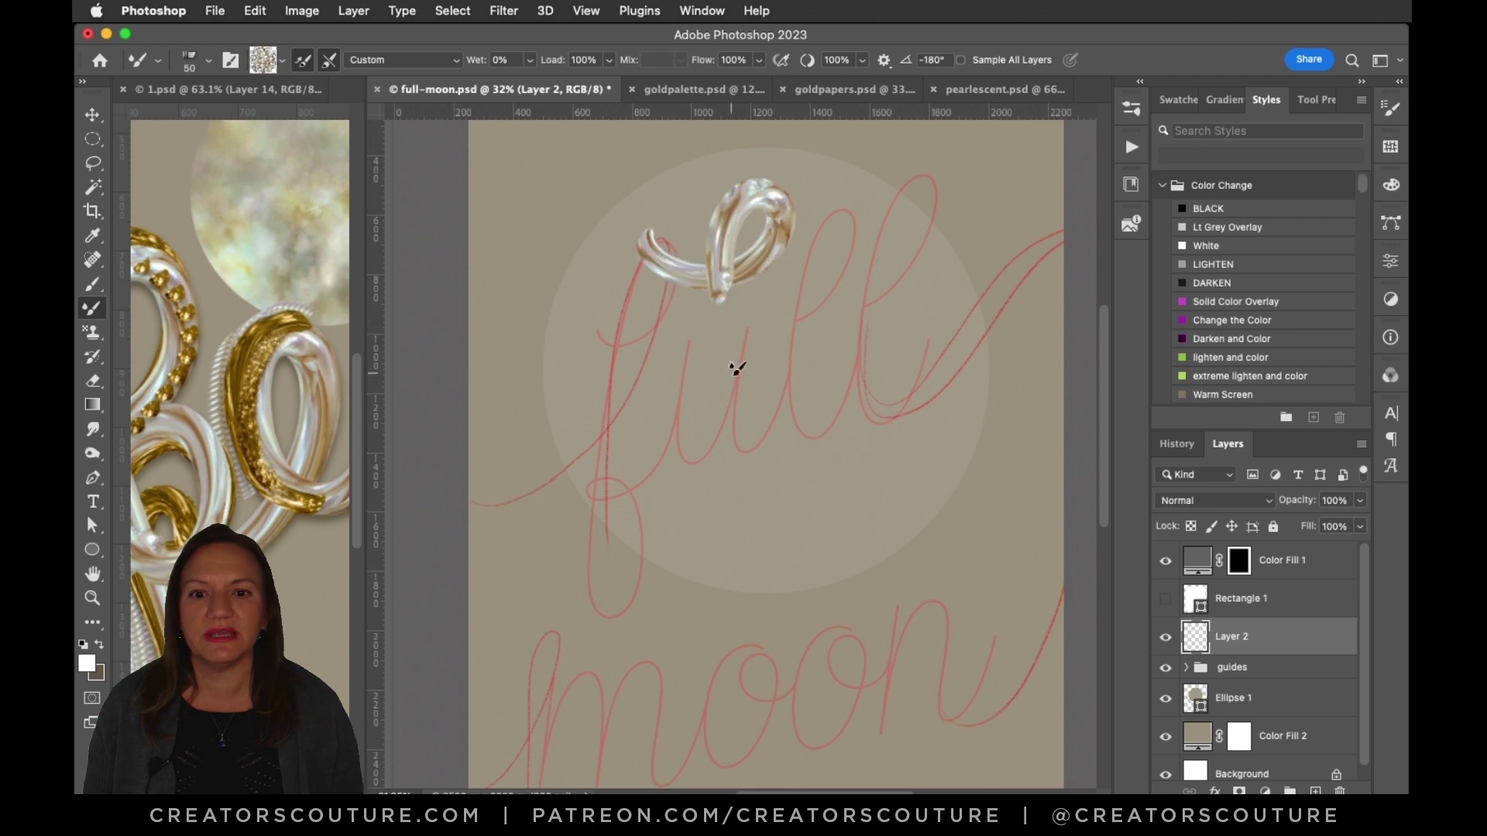
key("F5")
key("F5")
mouse_move(468, 508)
left_mouse_down()
mouse_move(565, 475)
mouse_move(608, 573)
left_mouse_up()
mouse_move(748, 339)
left_mouse_down()
mouse_move(797, 431)
mouse_move(919, 249)
mouse_move(1061, 228)
left_mouse_up()
scroll(1105, 387, "down", 5)
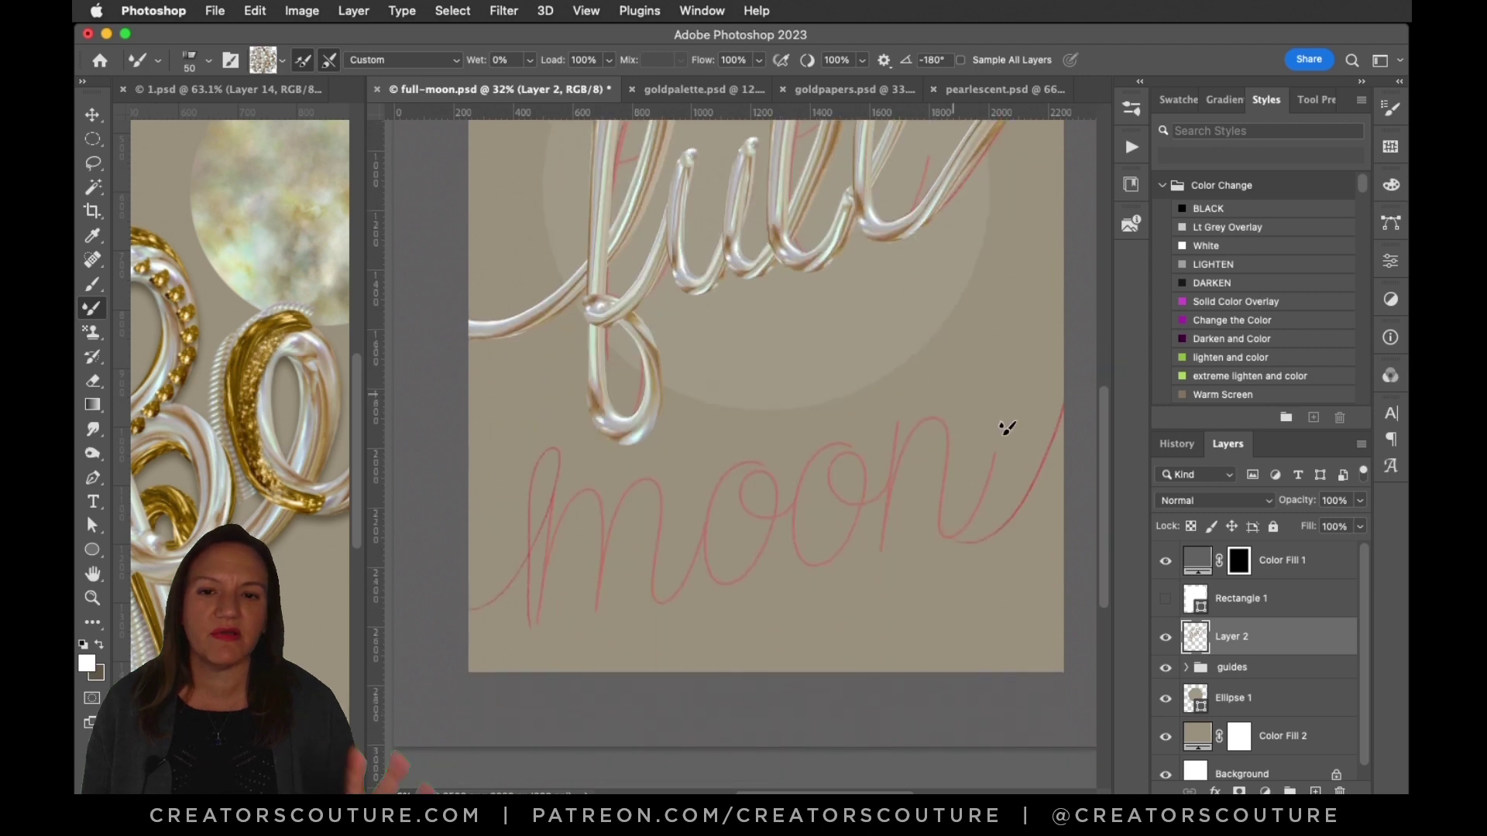
Copy the Bevel & Emboss and Drop Shadow effects from Layer 3 of 1.psd onto Layer 2 of full-moon.psd
key("v")
key("ctrl+shift+Tab")
left_click(1047, 656)
scroll(1105, 387, "up", 5)
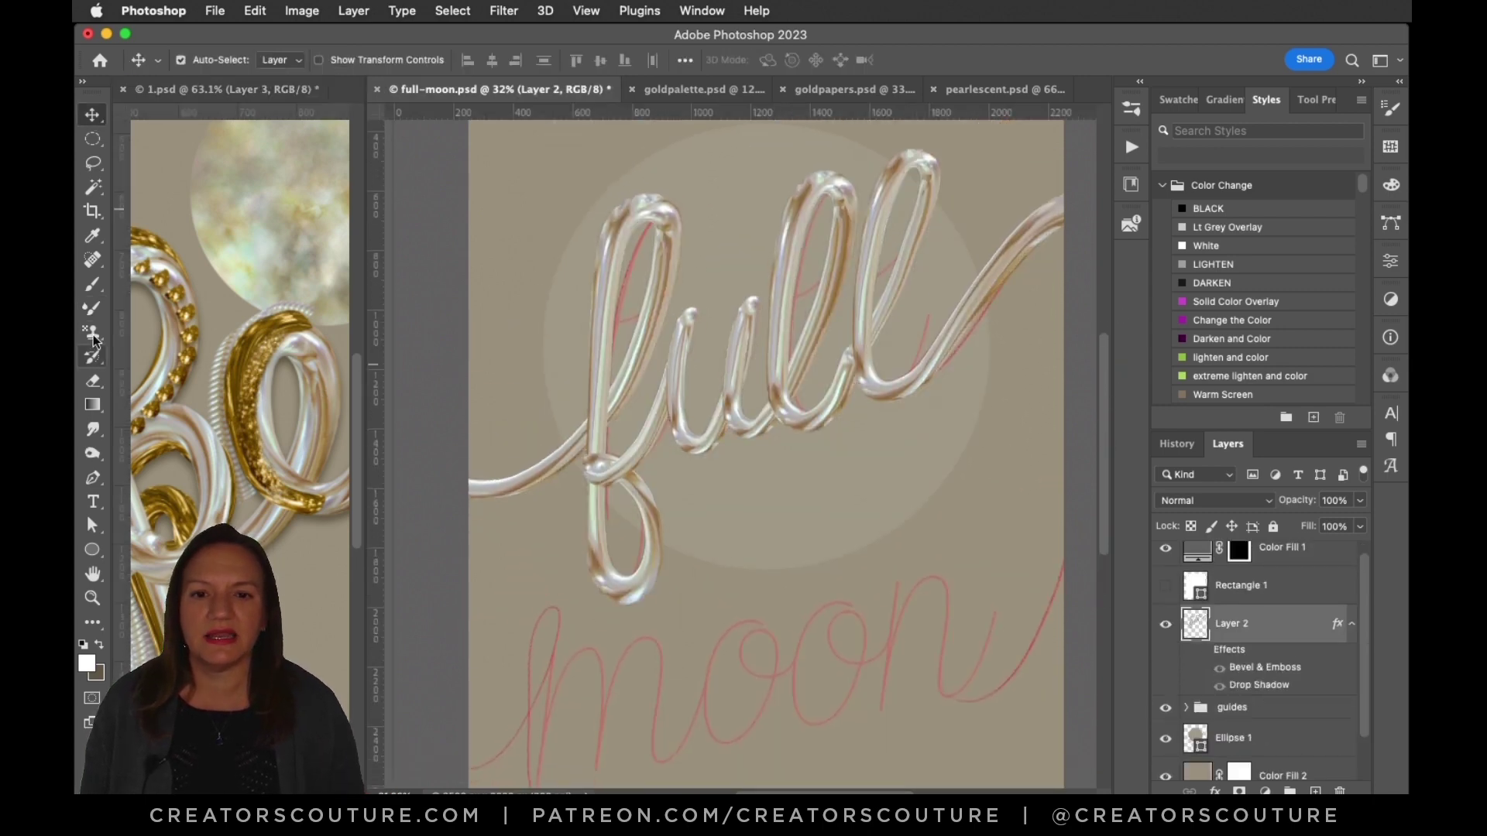
Paint the word "moon" on Layer 3 along the red guide with the 50 px pearl mixer brush
key("b")
scroll(464, 647, "down", 5)
mouse_move(469, 645)
left_mouse_down()
mouse_move(537, 648)
mouse_move(544, 616)
left_mouse_up()
key("ctrl+z")
mouse_move(457, 641)
left_mouse_down()
mouse_move(601, 535)
mouse_move(542, 648)
mouse_move(601, 592)
mouse_move(652, 496)
mouse_move(810, 524)
mouse_move(855, 484)
mouse_move(855, 521)
left_mouse_up()
left_click_drag(897, 571, 896, 488)
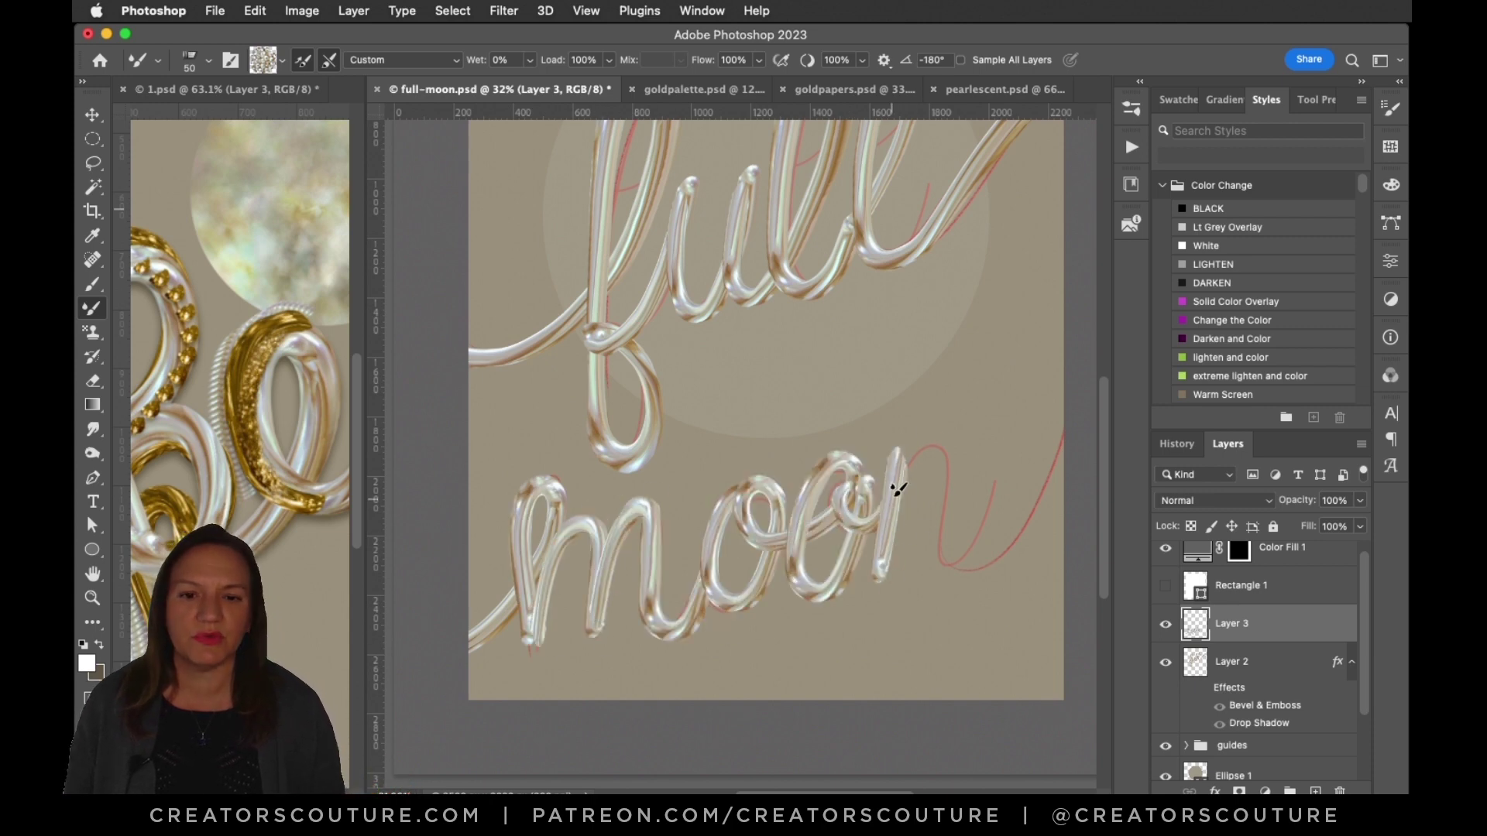
left_click_drag(896, 488, 1061, 438)
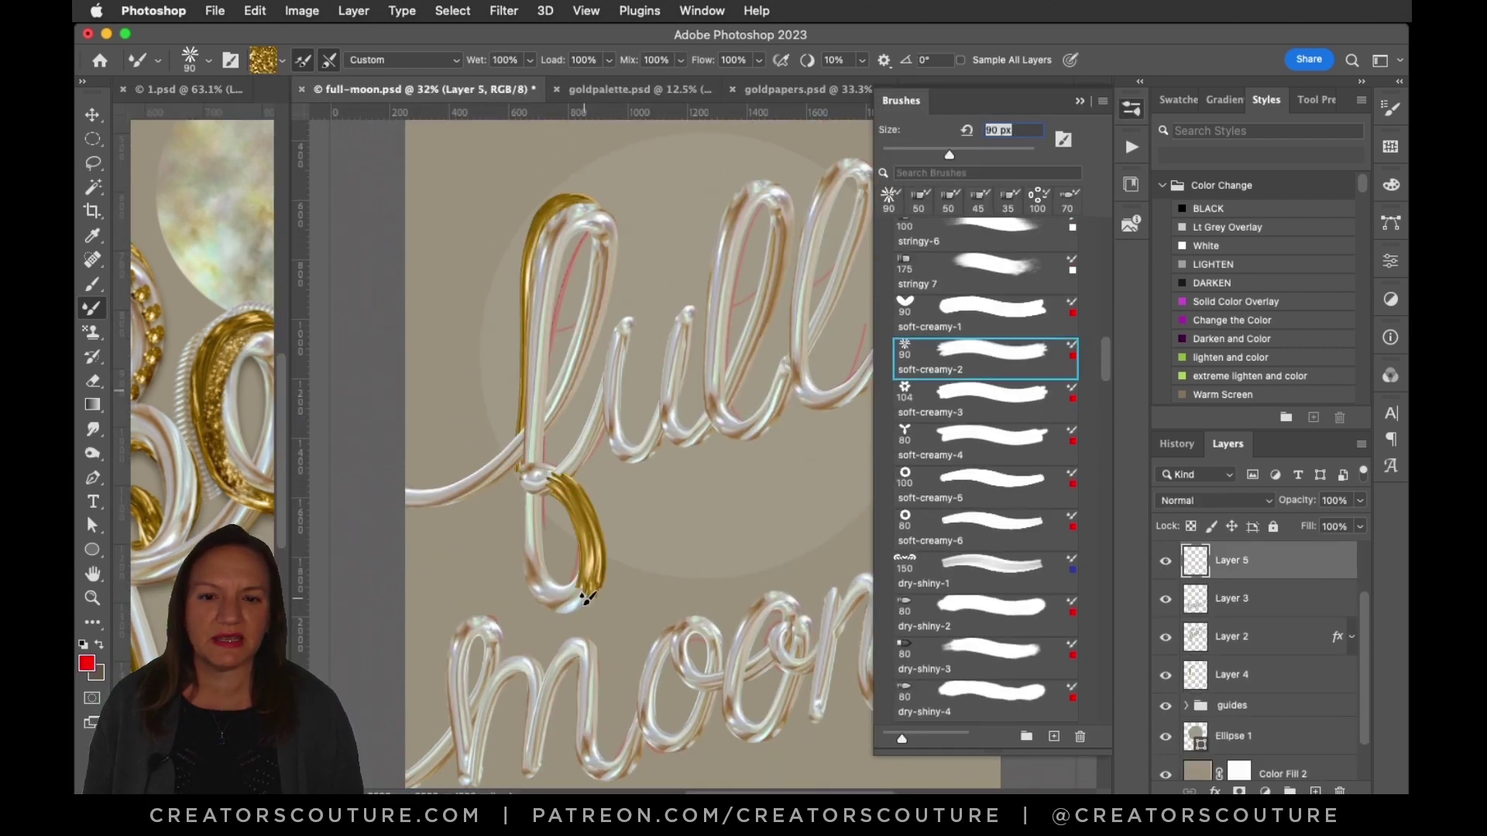
Compare the GoldPlay shiny-1, shiny-2 and shiny-3 presets for the gold strokes and undo the test strokes
scroll(1101, 304, "up", 5)
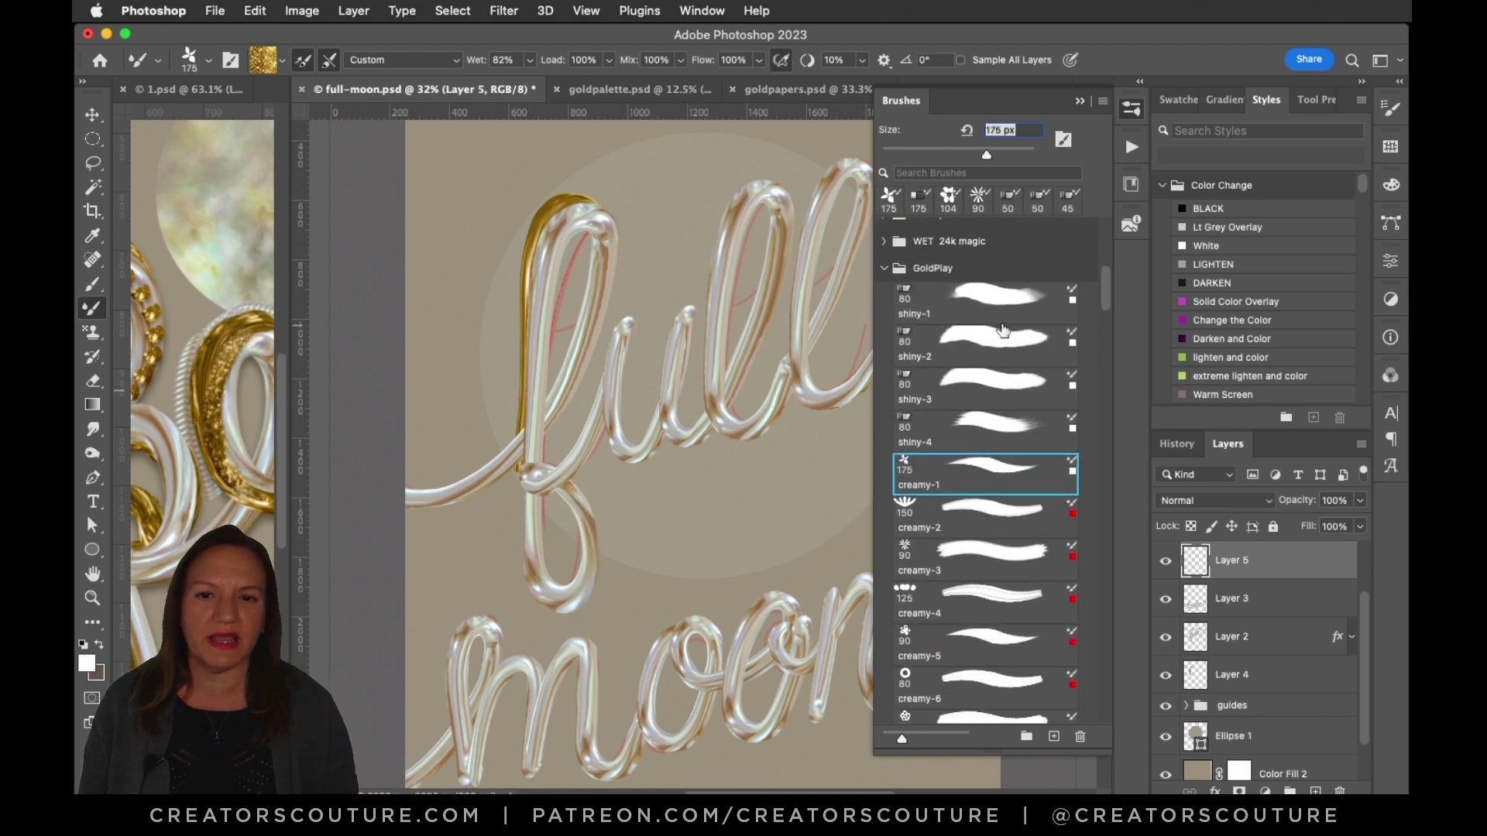
left_click(999, 303)
left_click(1003, 340)
left_click(999, 387)
key("super+z")
scroll(979, 354, "down", 5)
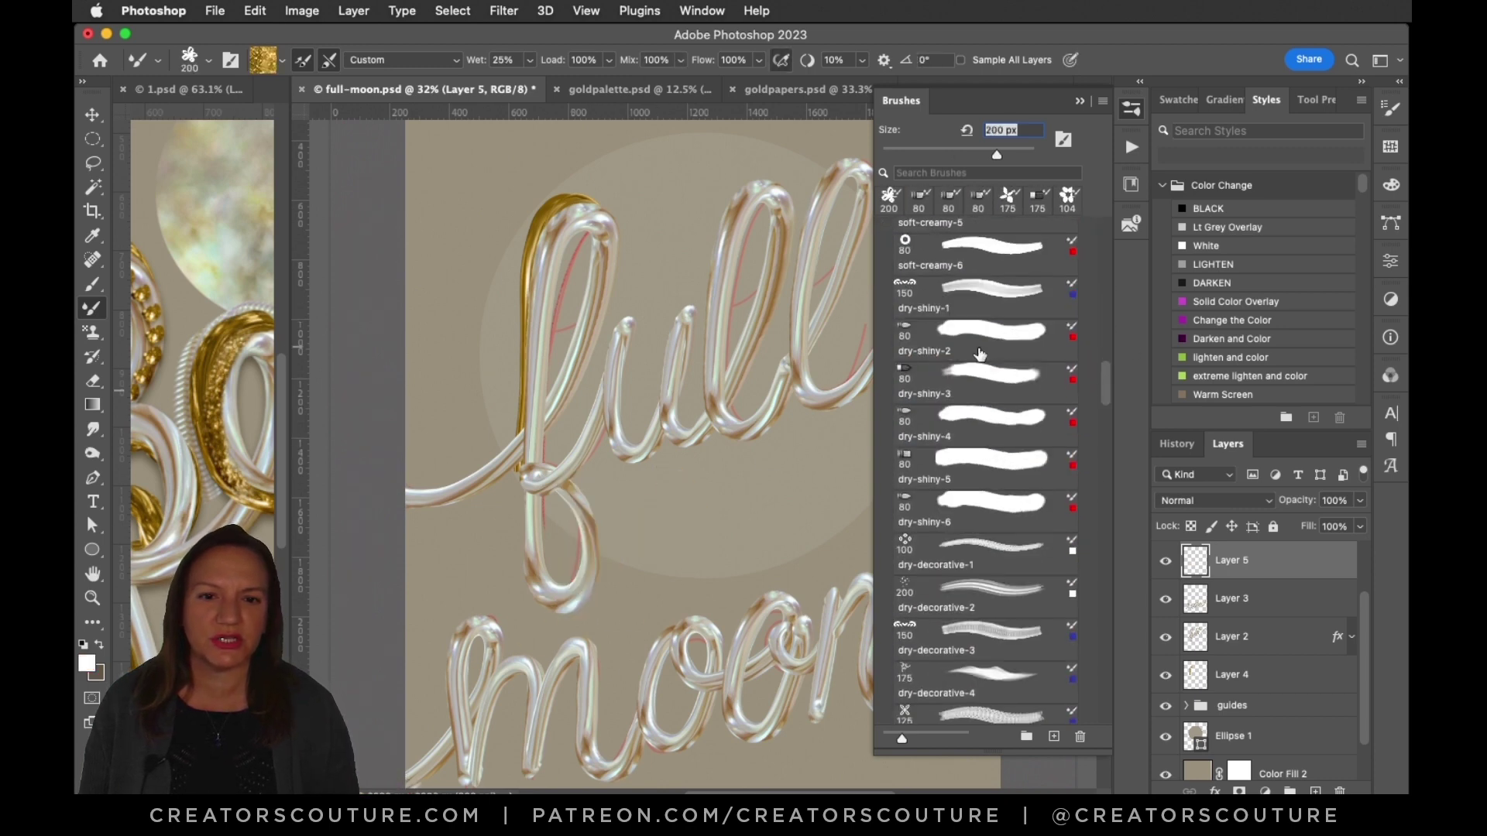
key("super+z")
Choose the shiny-2 mixer brush and paint gold strokes behind the word "full" on Layer 4 at 35 px
scroll(979, 464, "up", 5)
left_click(983, 414)
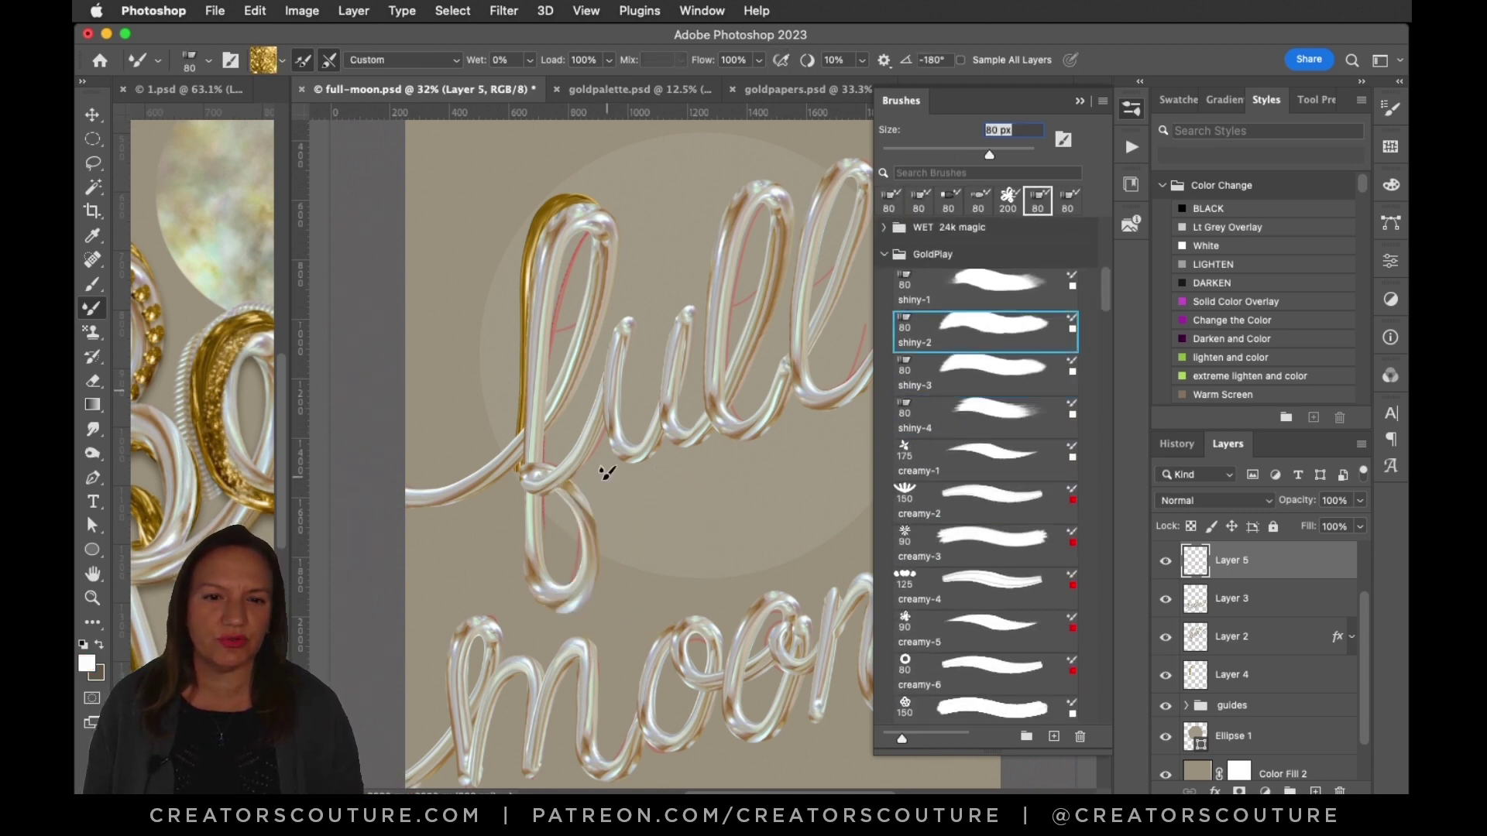
left_click_drag(538, 484, 564, 590)
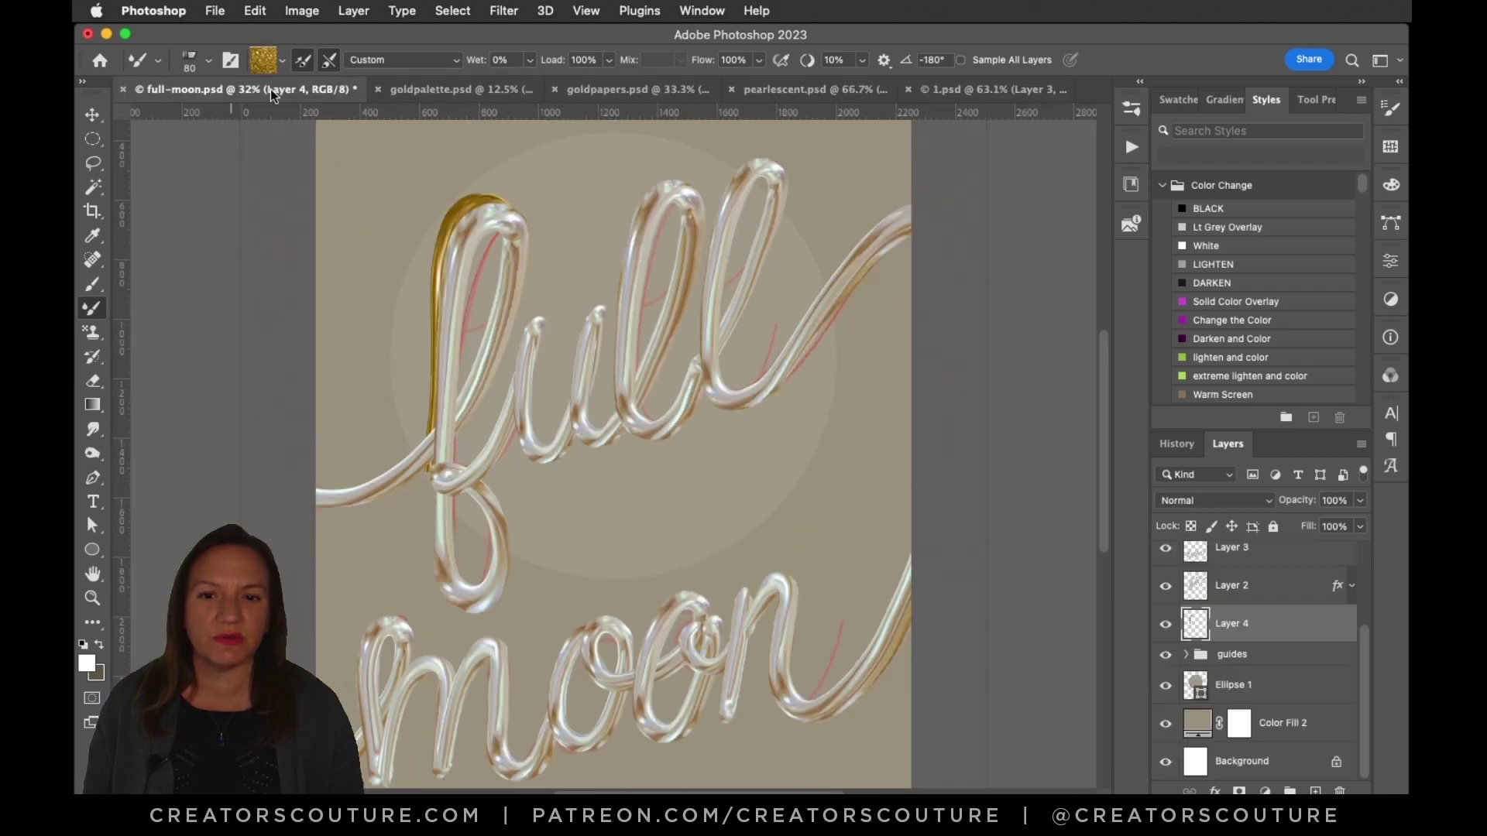
scroll(1084, 567, "down", 5)
scroll(1087, 567, "down", 5)
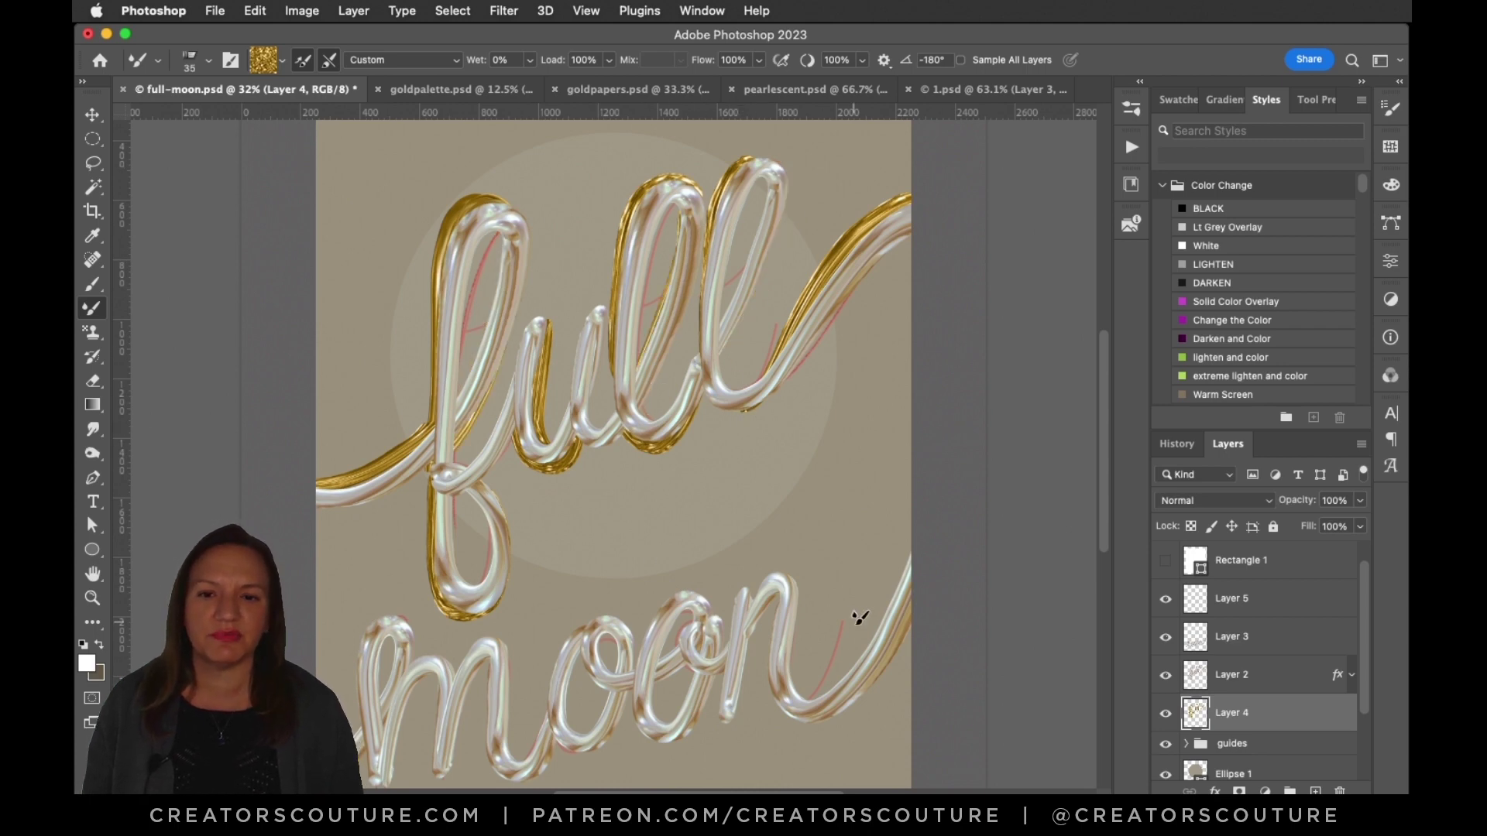
Paint 35 px gold strokes around the m and both o's of "moon" on Layer 2
key("alt+]")
key("z")
left_click_drag(889, 349, 1058, 465)
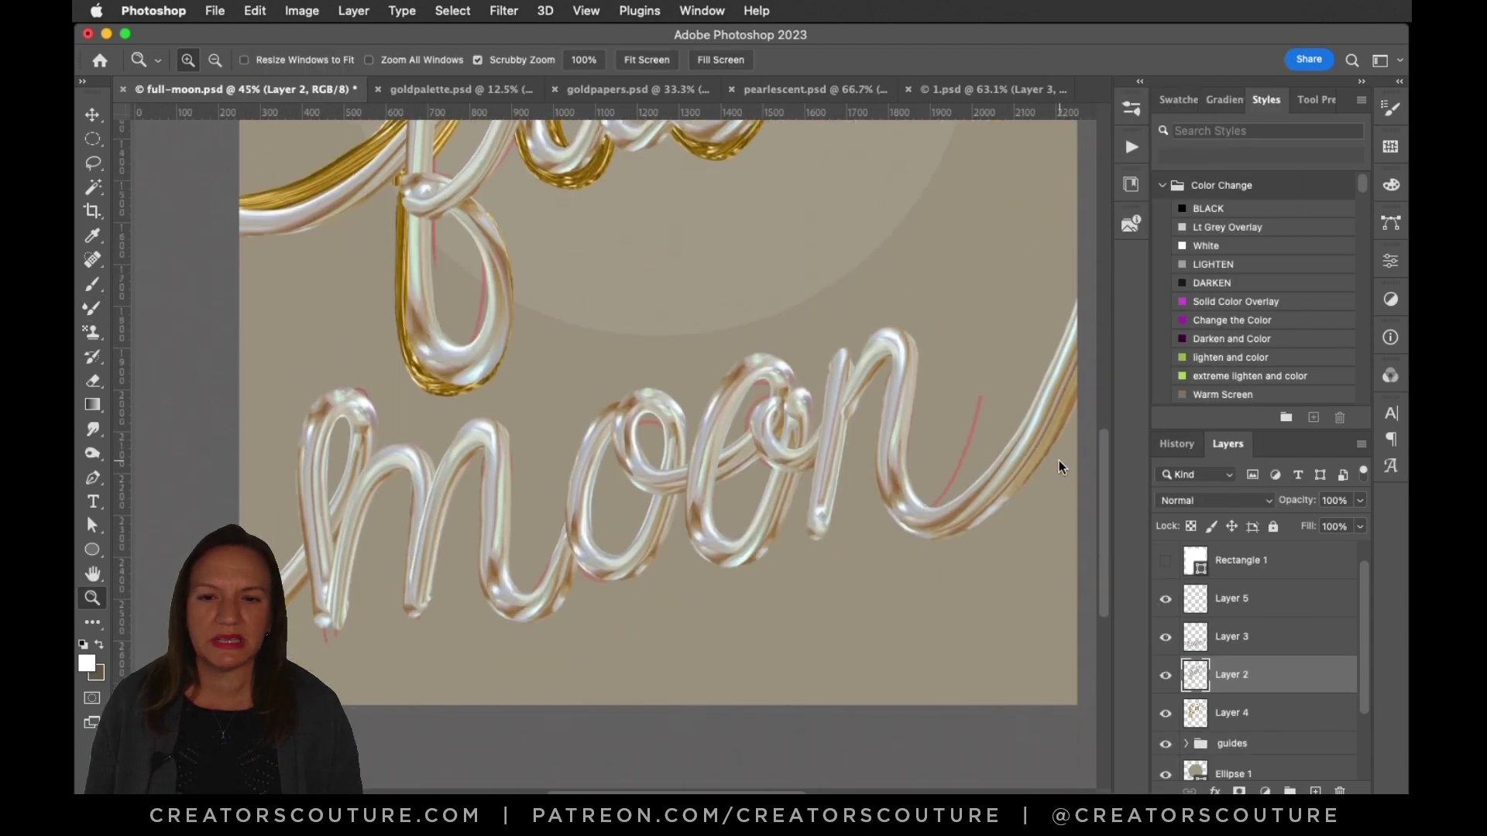
key("b")
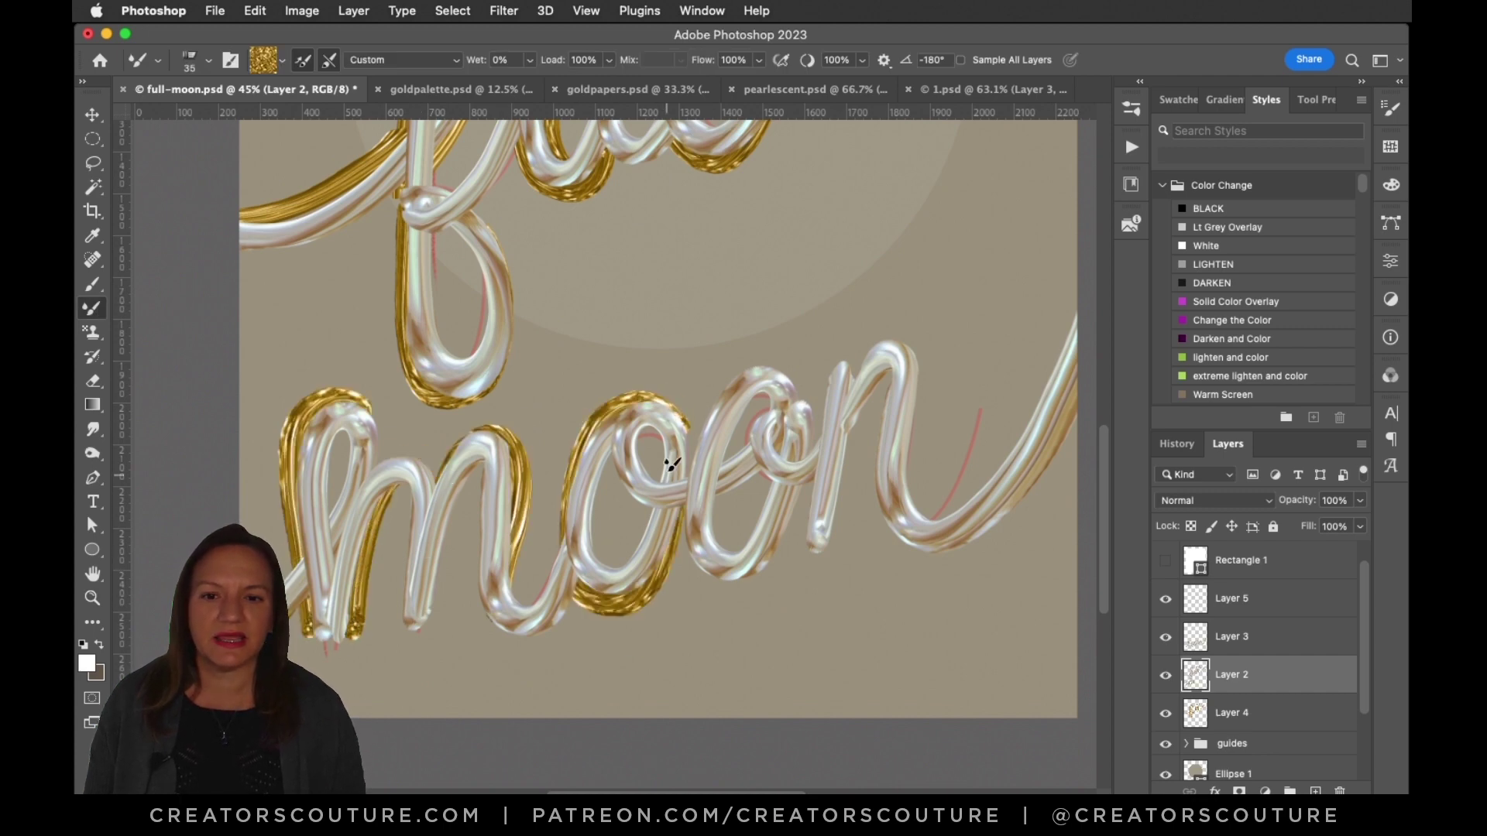
scroll(1006, 403, "up", 3)
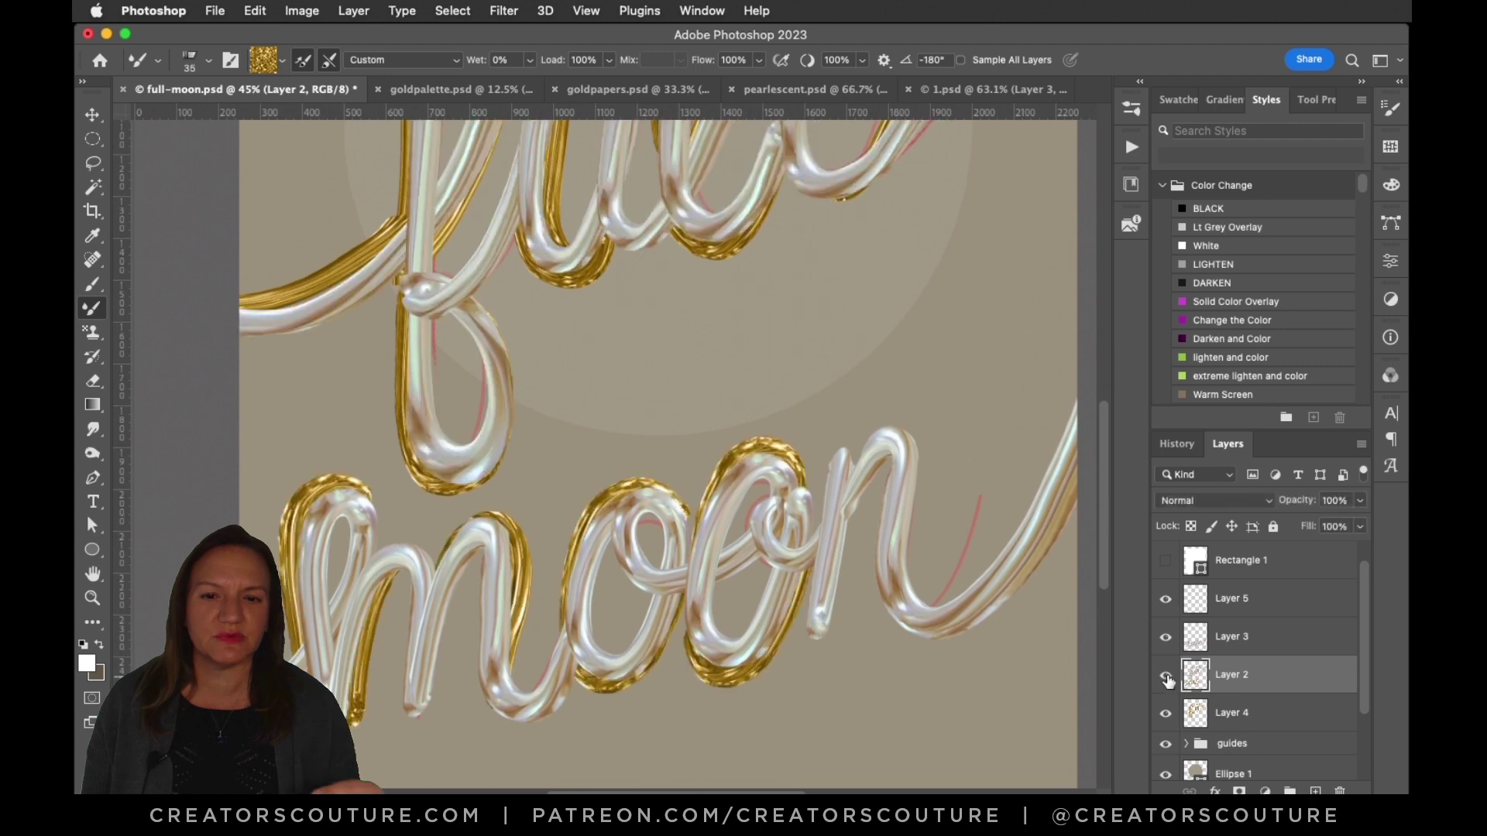
Lasso the gold strokes around "moon", separate them from Layer 2 onto their own layer and place it beneath Layer 2
key("l")
left_click_drag(769, 380, 461, 507)
scroll(476, 493, "down", 5)
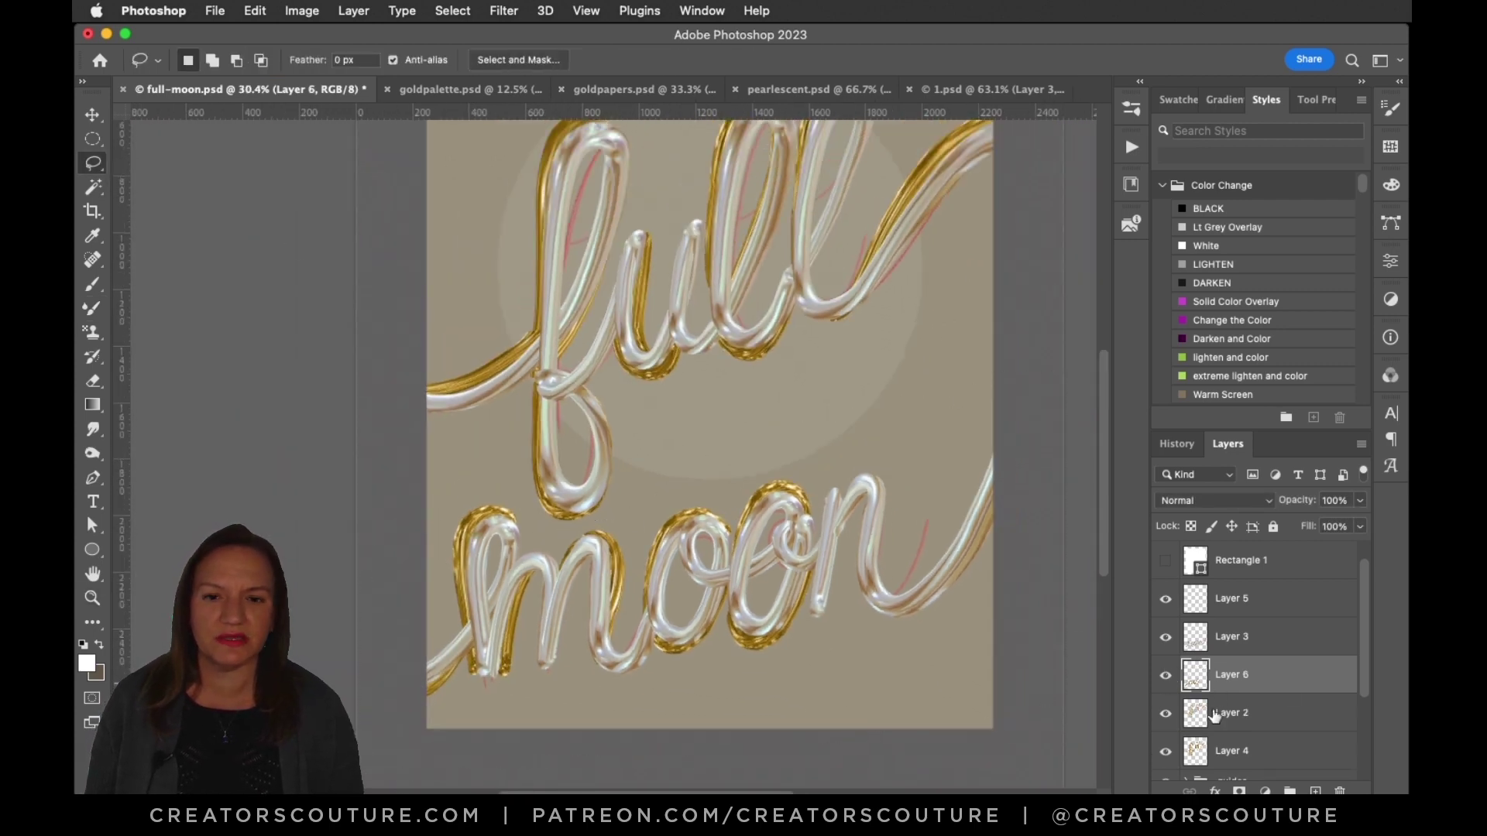
left_click(1231, 713)
Add 35 px gold strokes on Layer 6 around the n of "moon" and inside the loops of "full"
key("b")
scroll(937, 681, "up", 3)
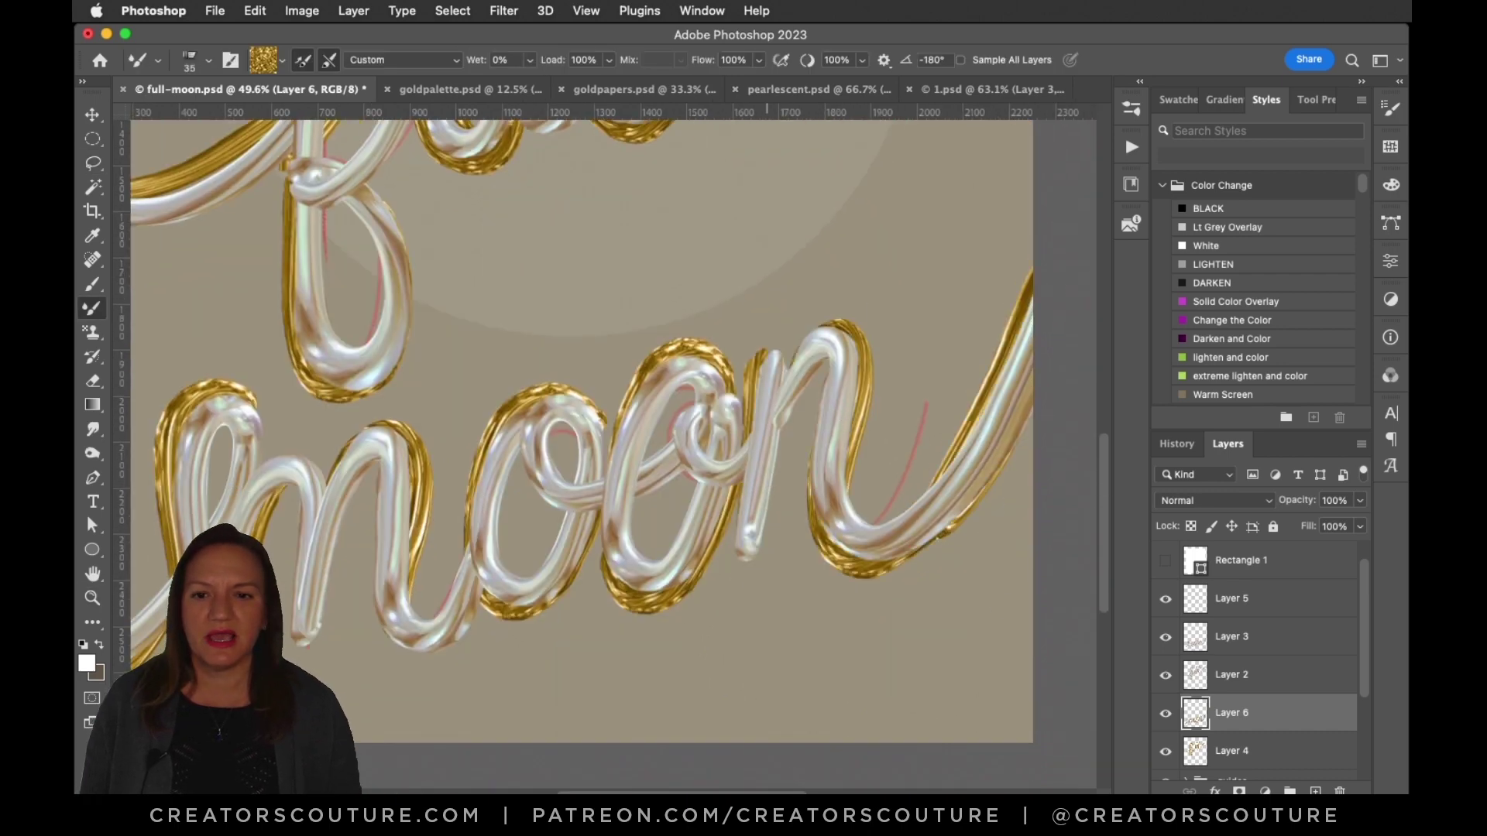
scroll(561, 642, "left", 5)
scroll(650, 196, "up", 6)
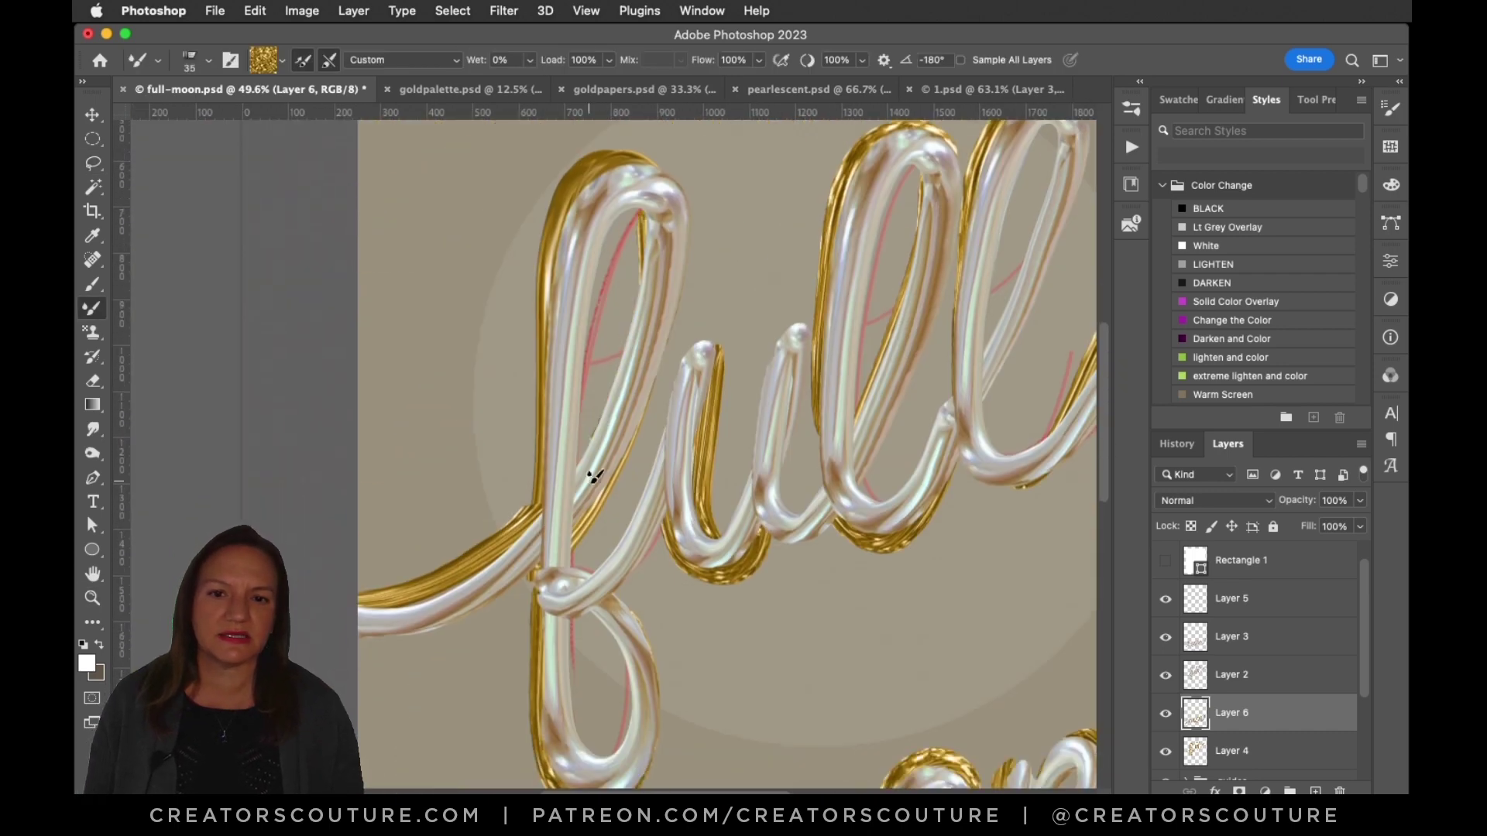
scroll(830, 224, "right", 5)
scroll(830, 225, "up", 3)
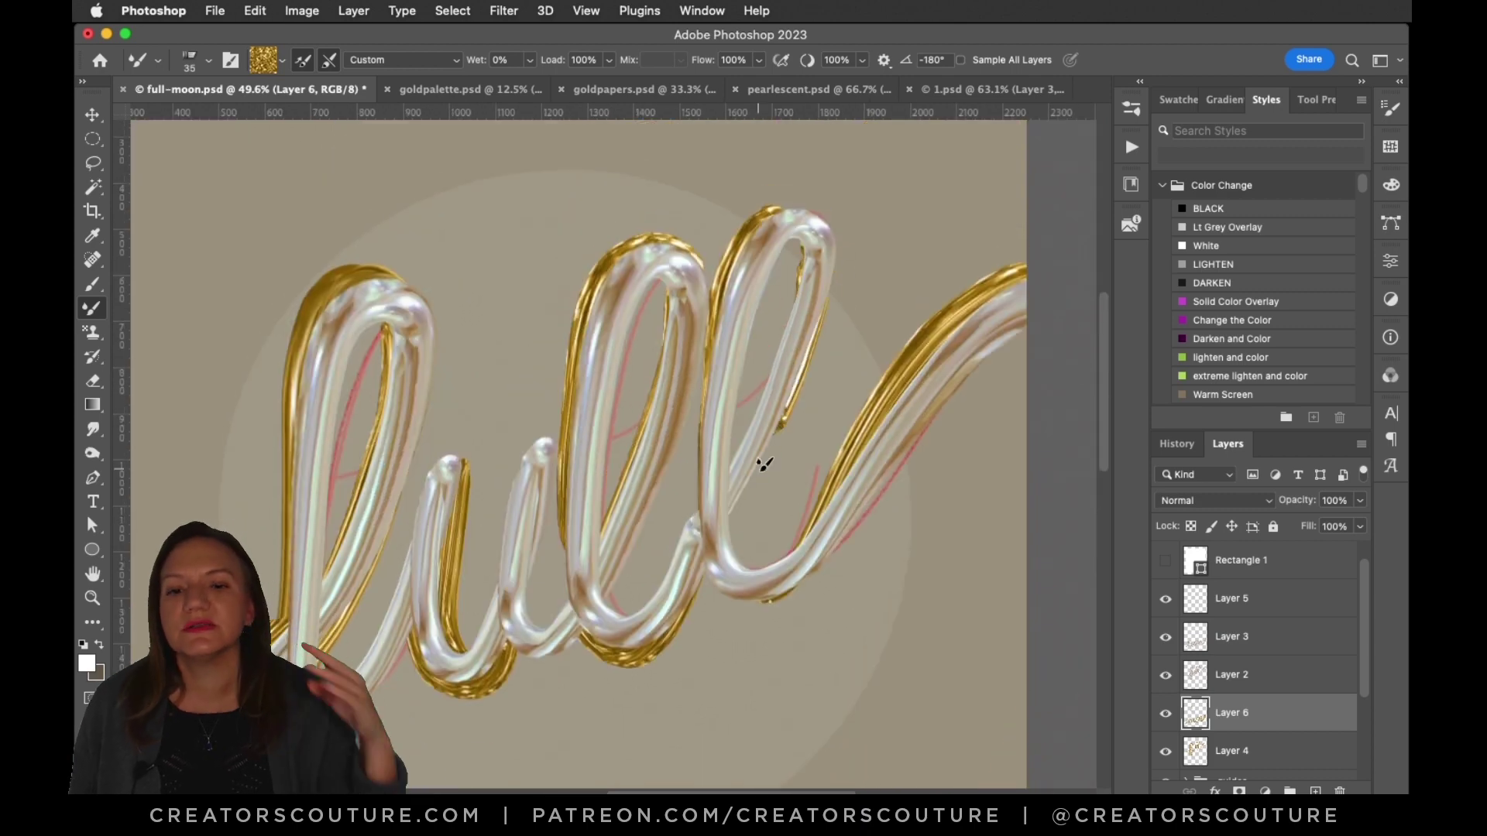
scroll(867, 530, "down", 4)
Check the finished lettering in 1.psd, return to full-moon.psd and hide the guides group
left_click(957, 90)
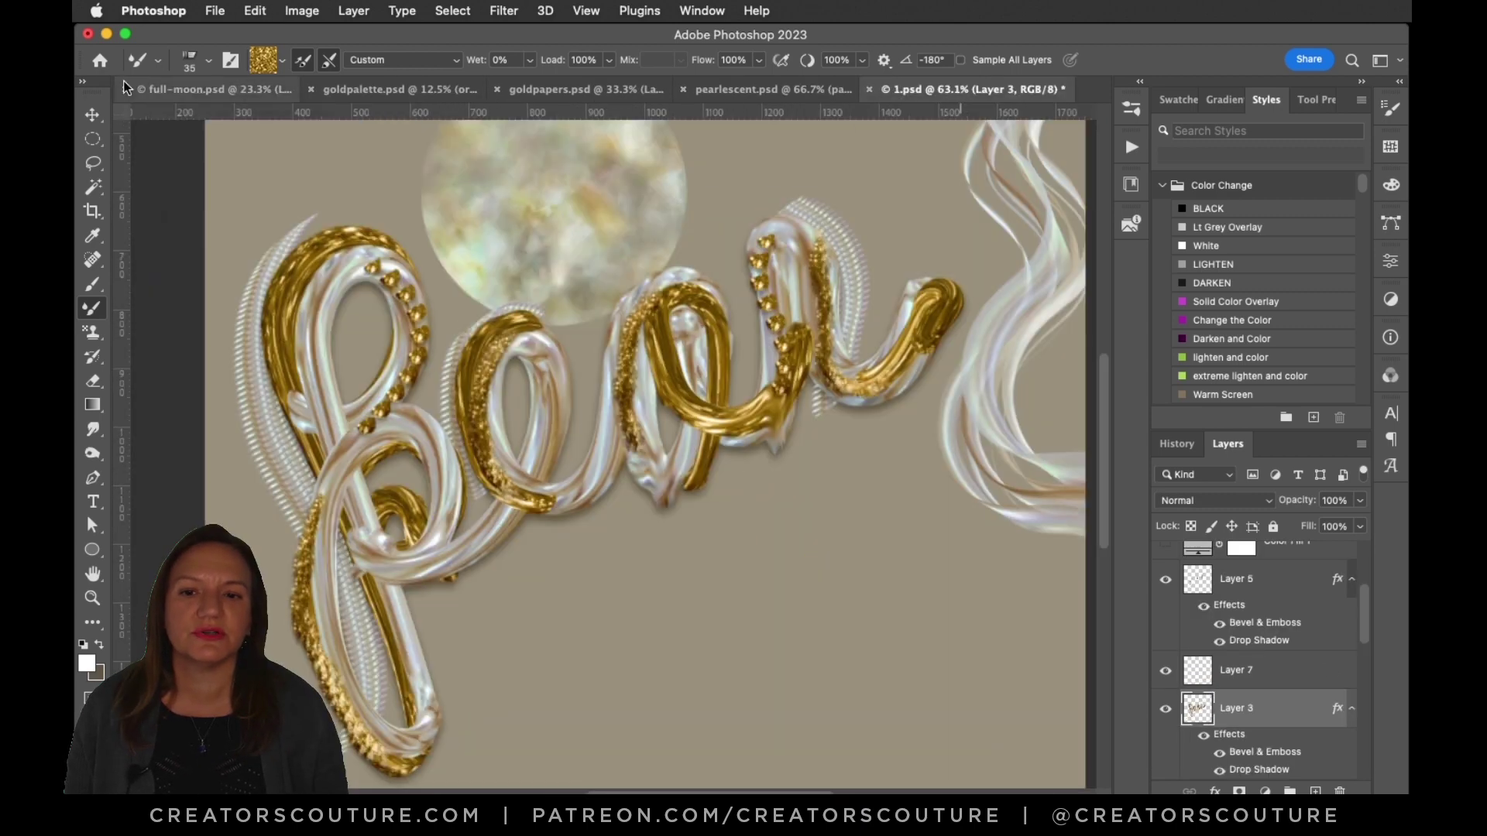
key("ctrl+Tab")
key("v")
scroll(1239, 635, "down", 3)
left_click(1231, 654)
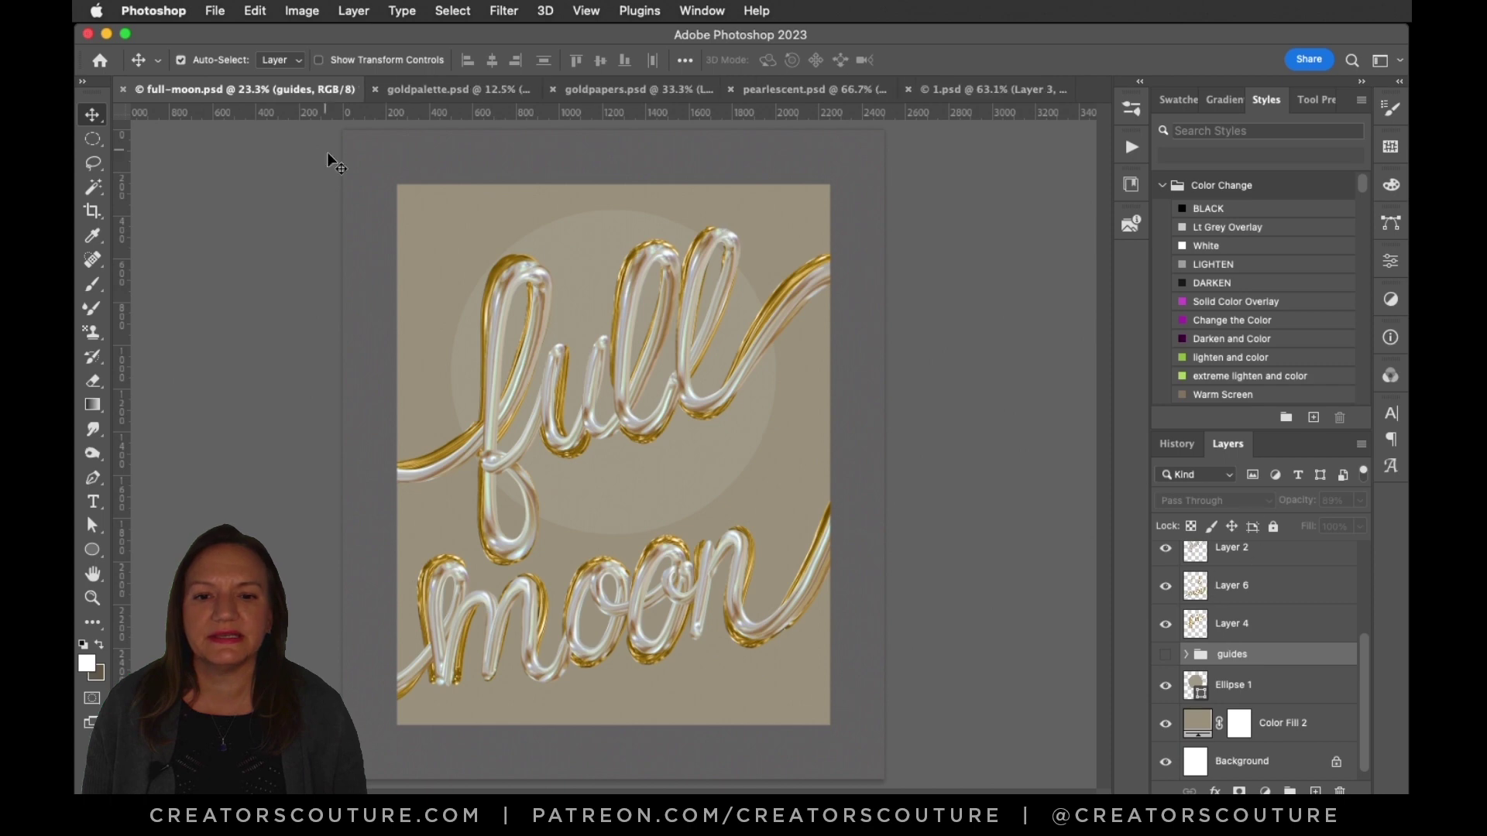
Group the pearl and gold lettering layers, from Layer 3 down to Layer 4
left_click(1232, 547)
left_click(1231, 623, "shift")
key("ctrl+g")
Compare the GoldPlay Add Dimension styles on the lettering group and apply add-dimension-4
scroll(1255, 294, "down", 10)
left_click(1231, 303)
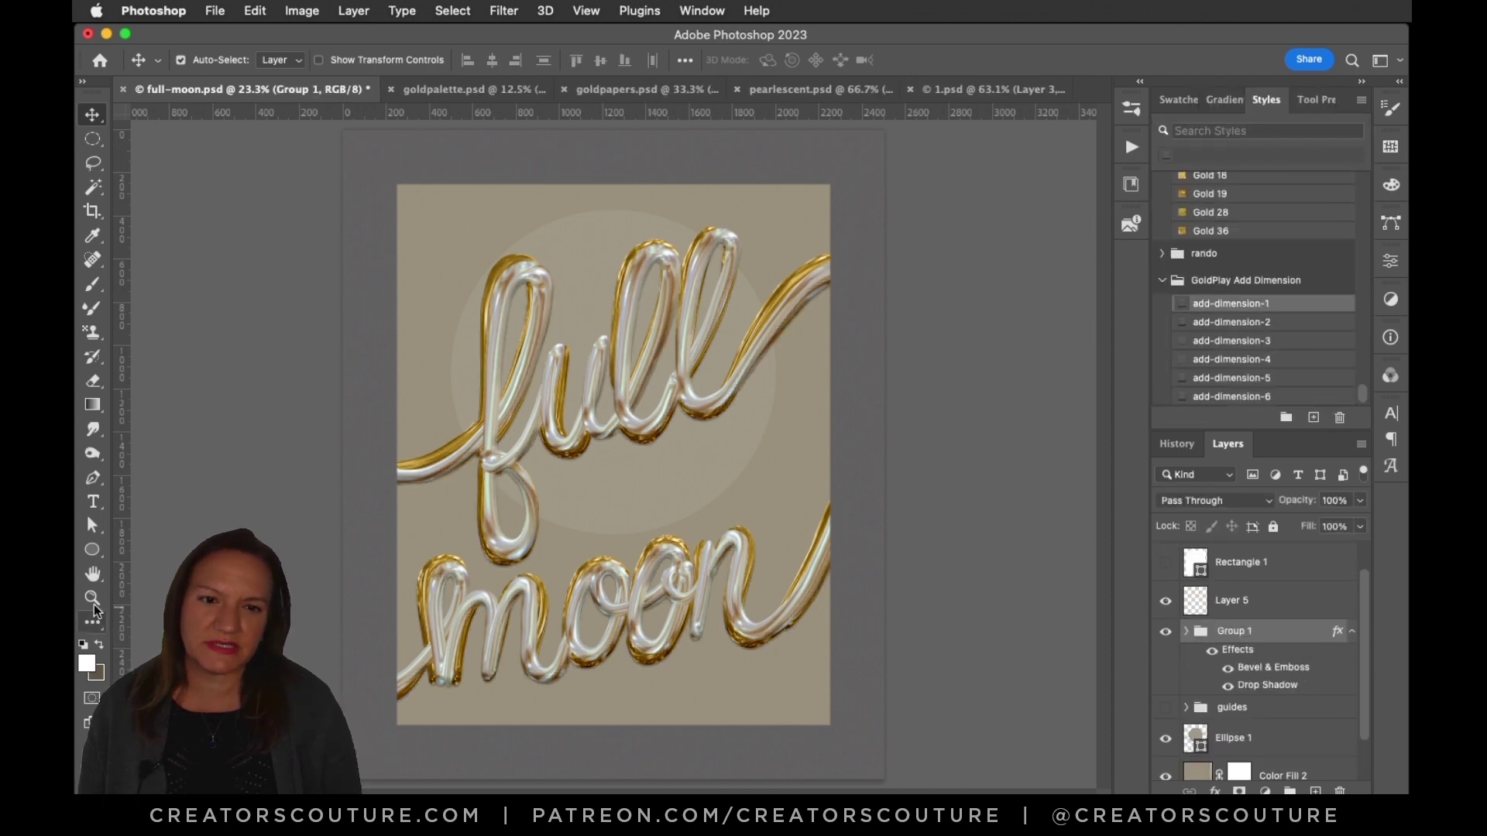
left_click(92, 598)
scroll(542, 387, "up", 2)
left_click(1231, 341)
left_click(1231, 359)
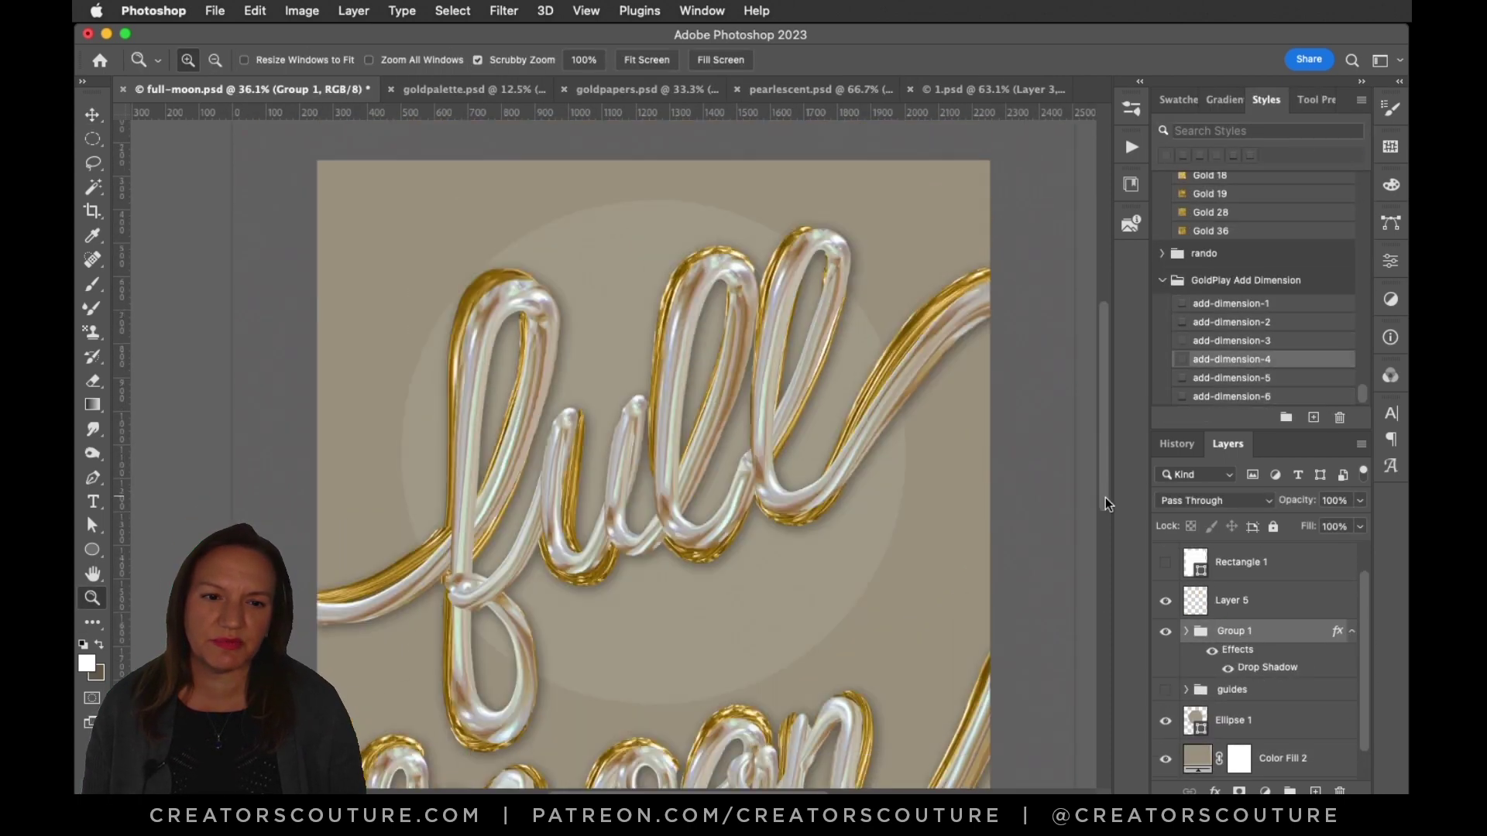
left_click_drag(1104, 497, 1097, 526)
Set up a layer masked to the moon circle above Ellipse 1 with the pearl 3 style from the 0 Jewel Styles library
left_click(1231, 721)
left_click(1131, 184)
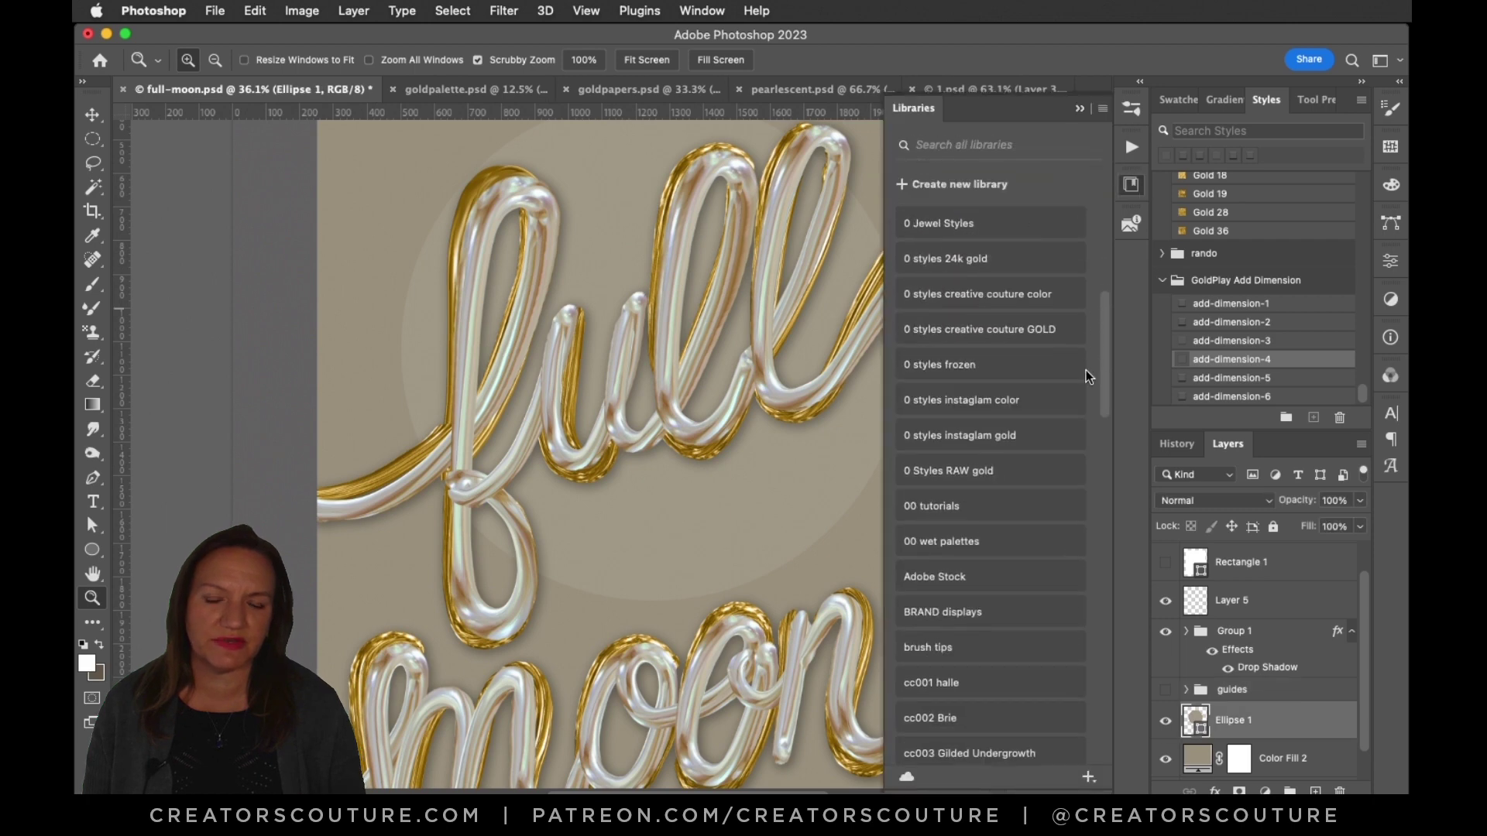
scroll(1085, 370, "down", 3)
left_click(1072, 398)
left_click_drag(1104, 375, 1104, 546)
left_click(966, 507)
left_click(1166, 716)
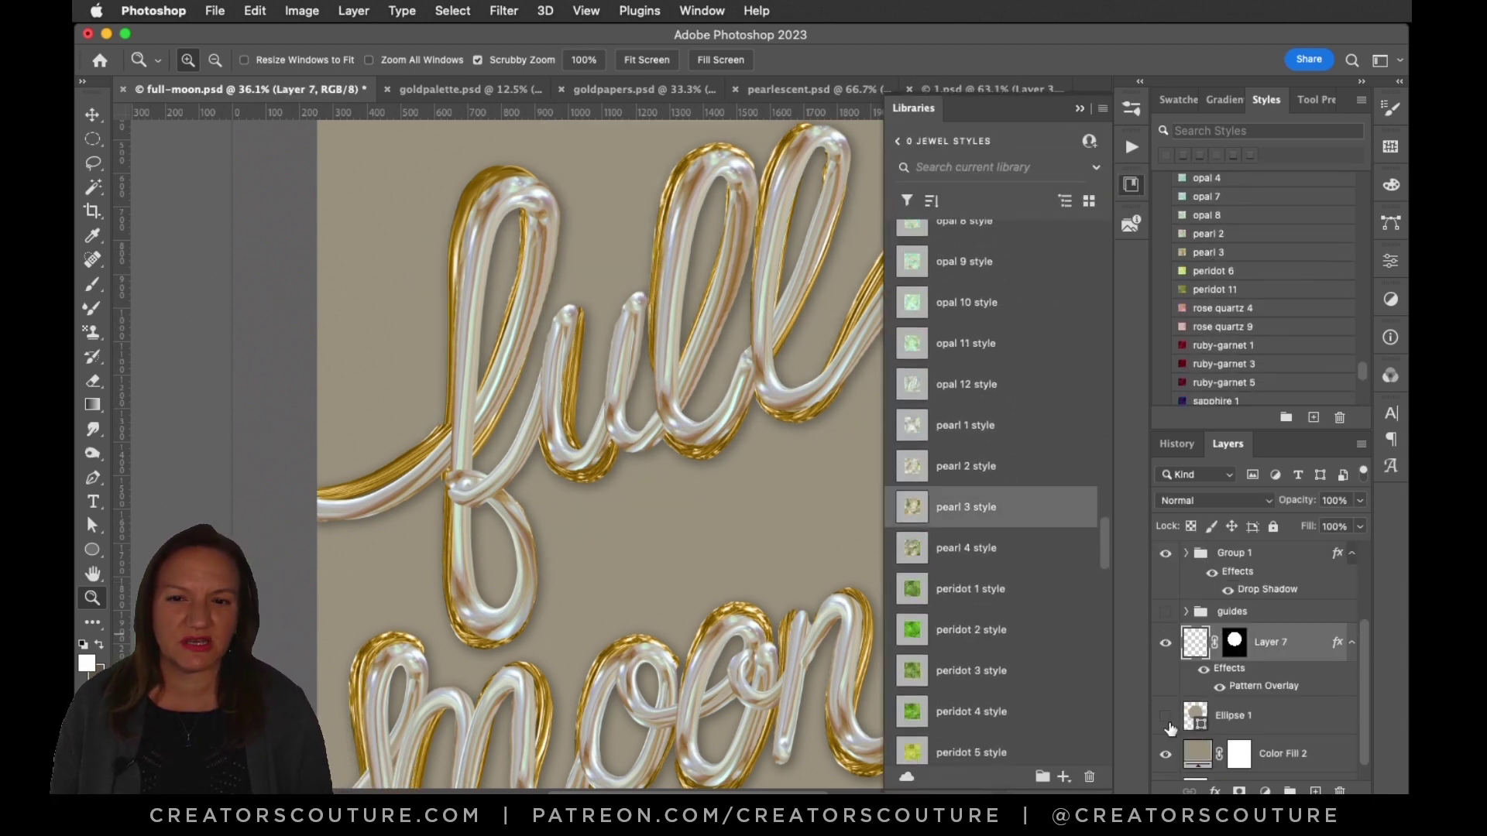
left_click(1165, 716)
Set the Pattern Stamp tool to a pearly pattern from the pearl pattern group
key("s")
left_click(718, 60)
scroll(697, 310, "down", 3)
left_click(587, 287)
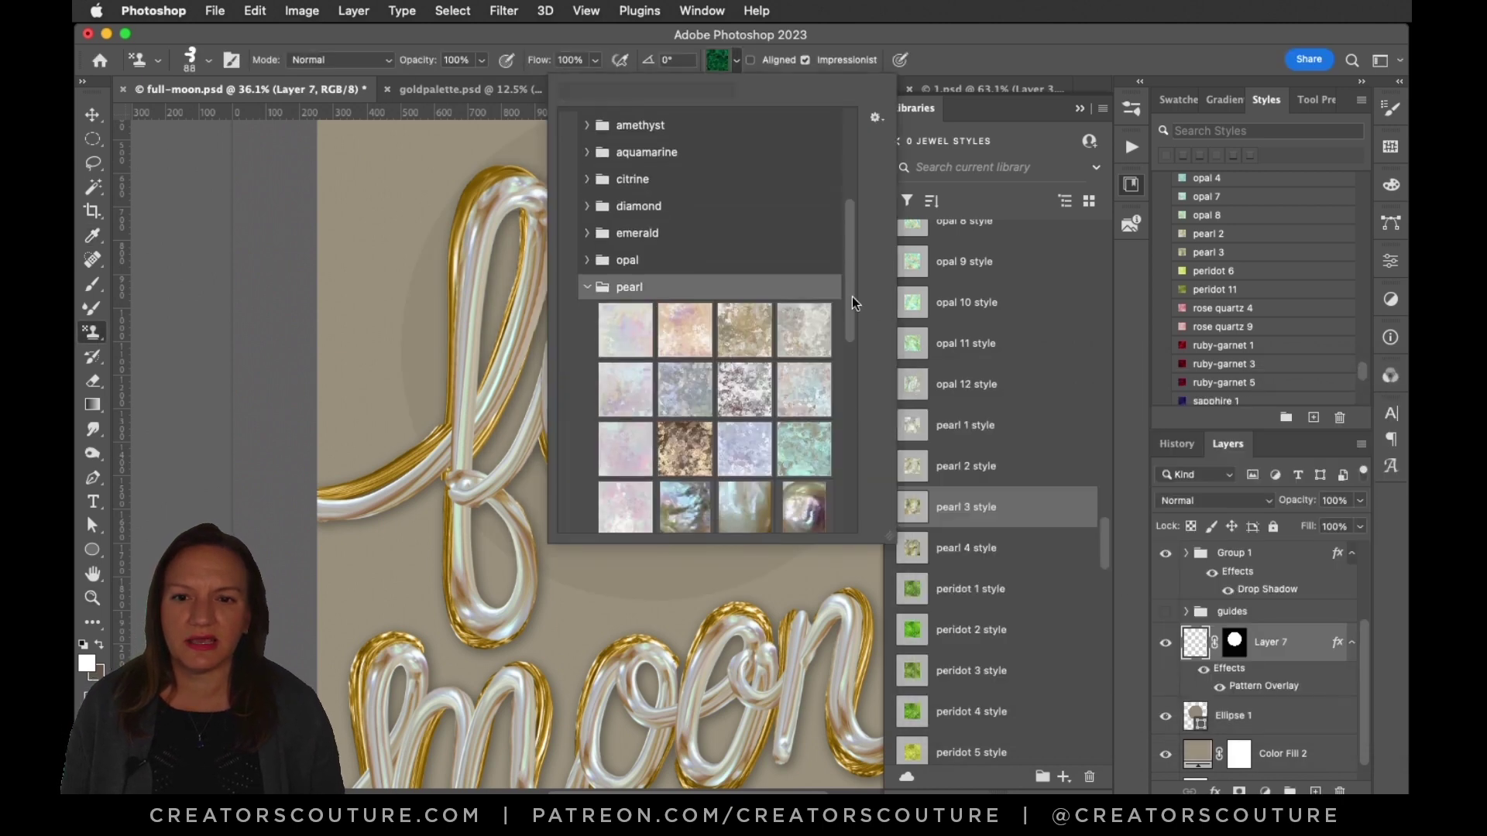
double_click(744, 507)
Try pearl cloud strokes inside the moon with the 338 px 6-marble brush and undo them
left_click(1132, 109)
scroll(981, 465, "down", 5)
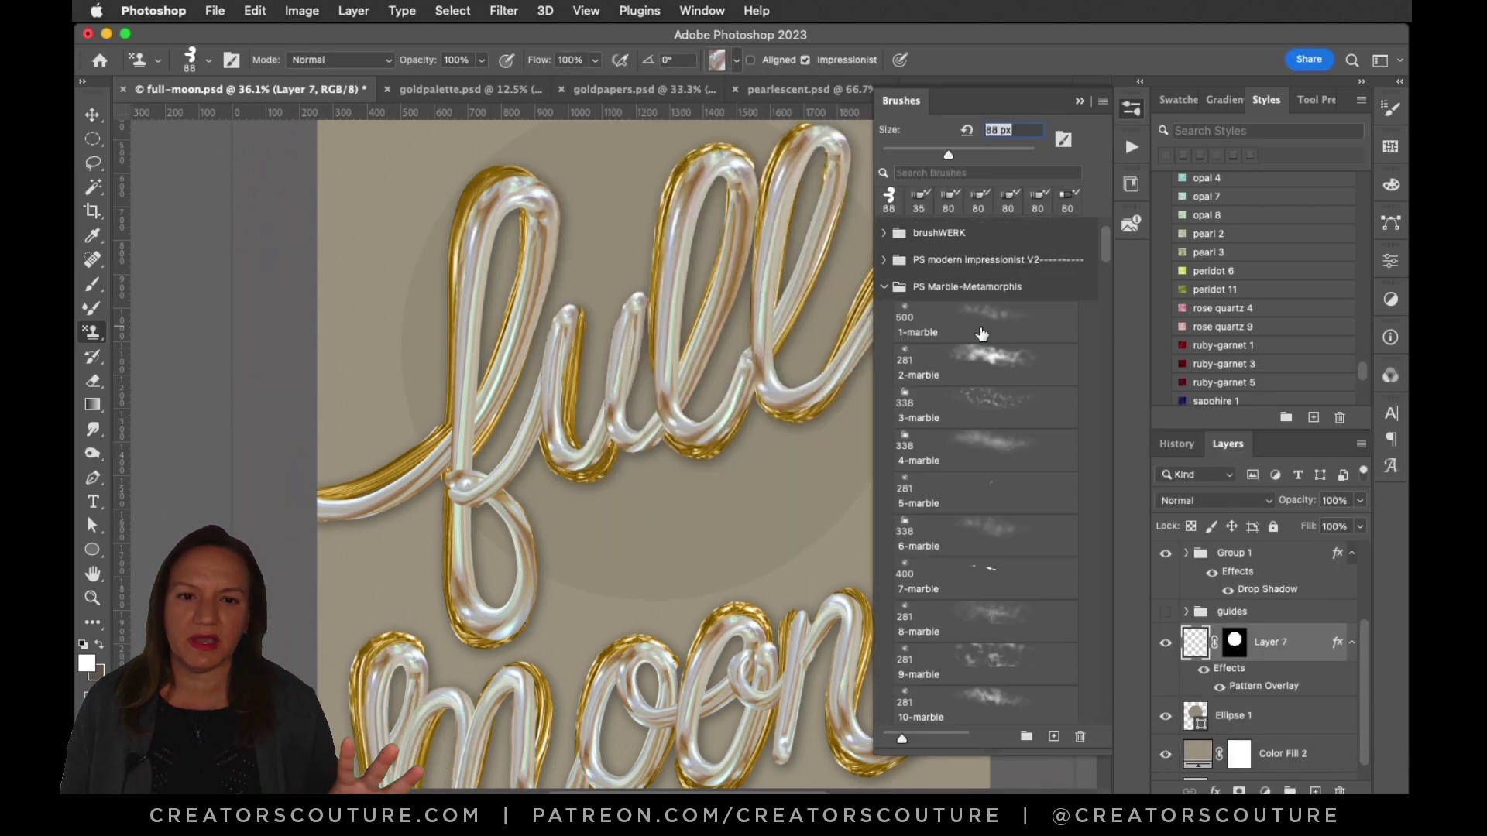
left_click(1006, 407)
left_click(961, 538)
left_click_drag(697, 495, 768, 519)
scroll(769, 519, "up", 1)
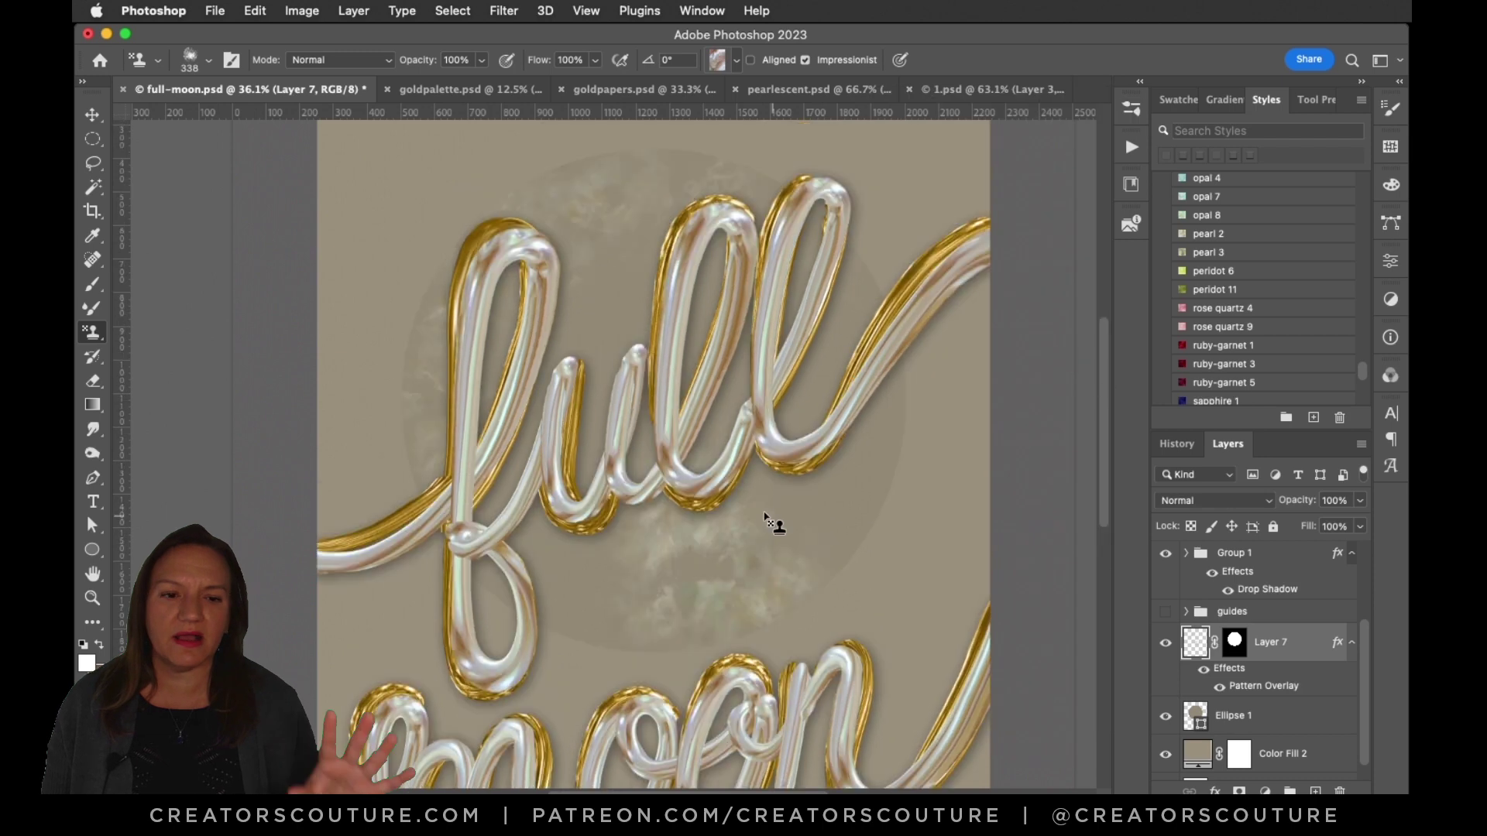
key("F5")
key("super+z")
key("F5")
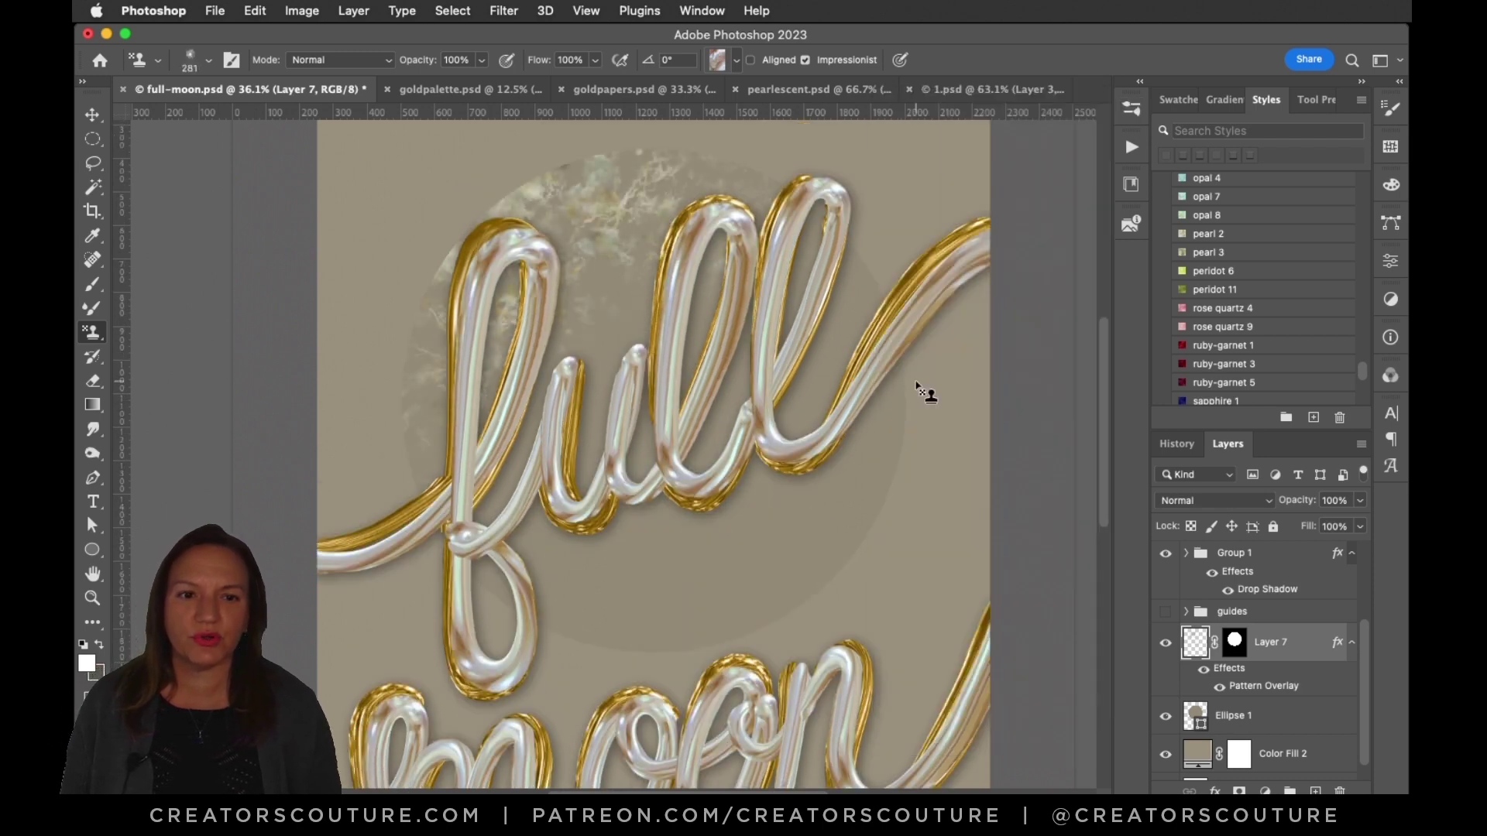
Try other PS Marble-Metamorphis brushes over the moon on Layer 7, including 16-marble at 400 px
left_click(1135, 115)
left_click(996, 382)
mouse_move(829, 498)
left_mouse_down()
mouse_move(880, 515)
mouse_move(590, 225)
mouse_move(642, 743)
left_mouse_up()
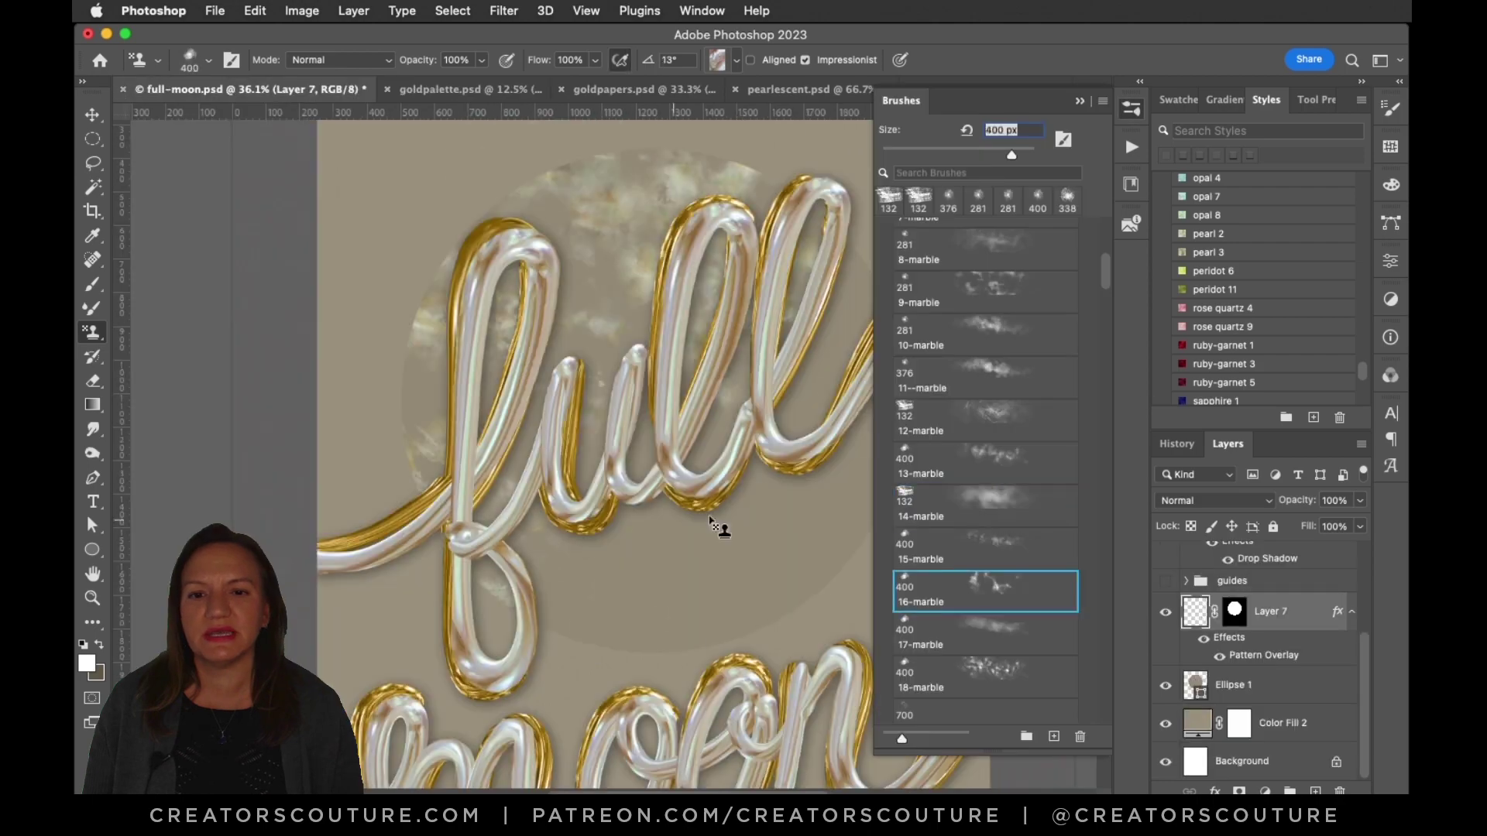
left_click_drag(723, 525, 620, 338)
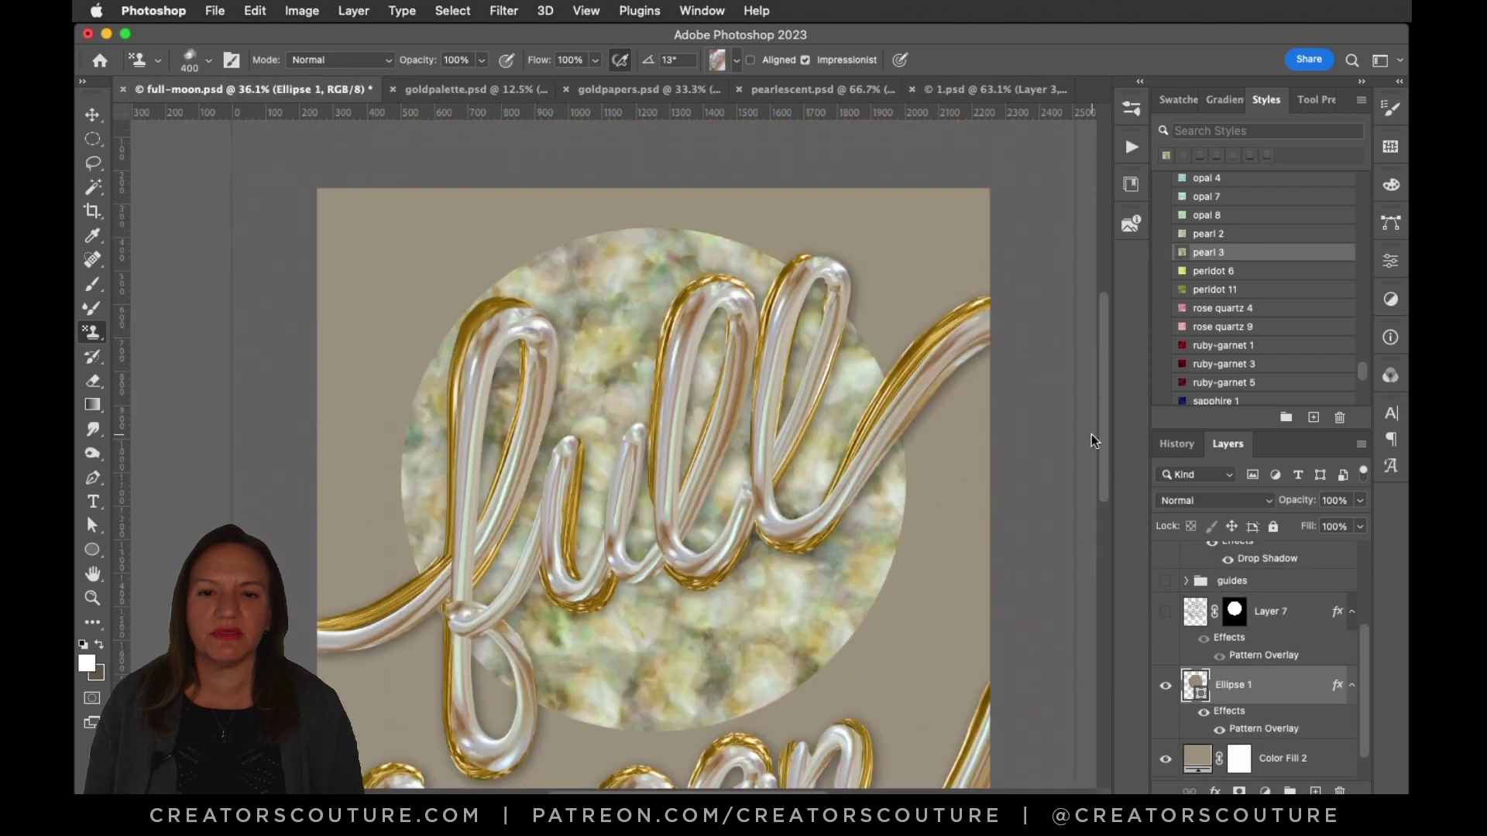
Preview the pearl library styles on Ellipse 1 and paint cloudy pearl texture over the moon on Layer 7 with a 175 px marble brush
left_click(1131, 184)
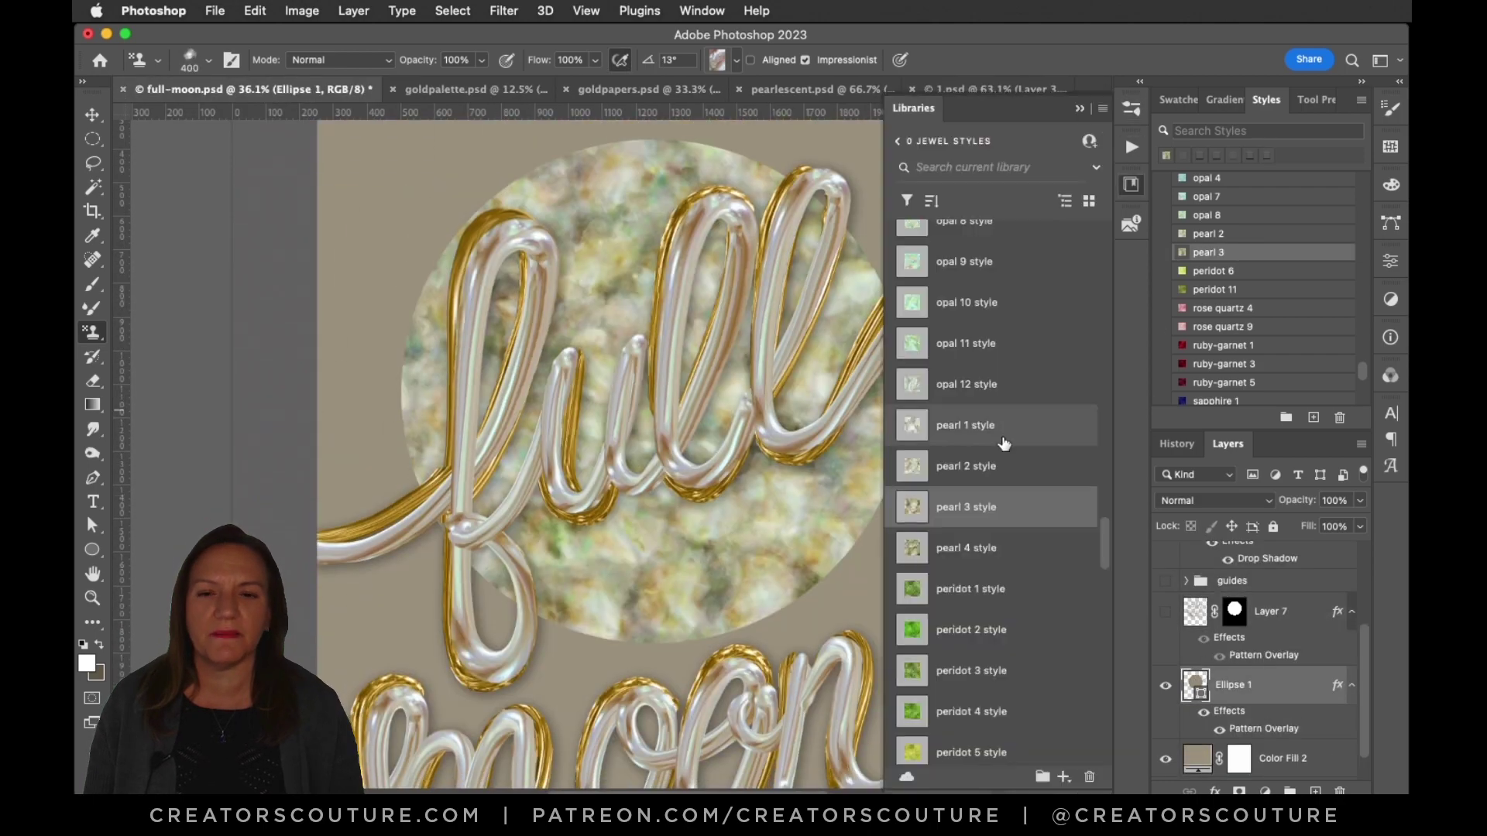
left_click(970, 440)
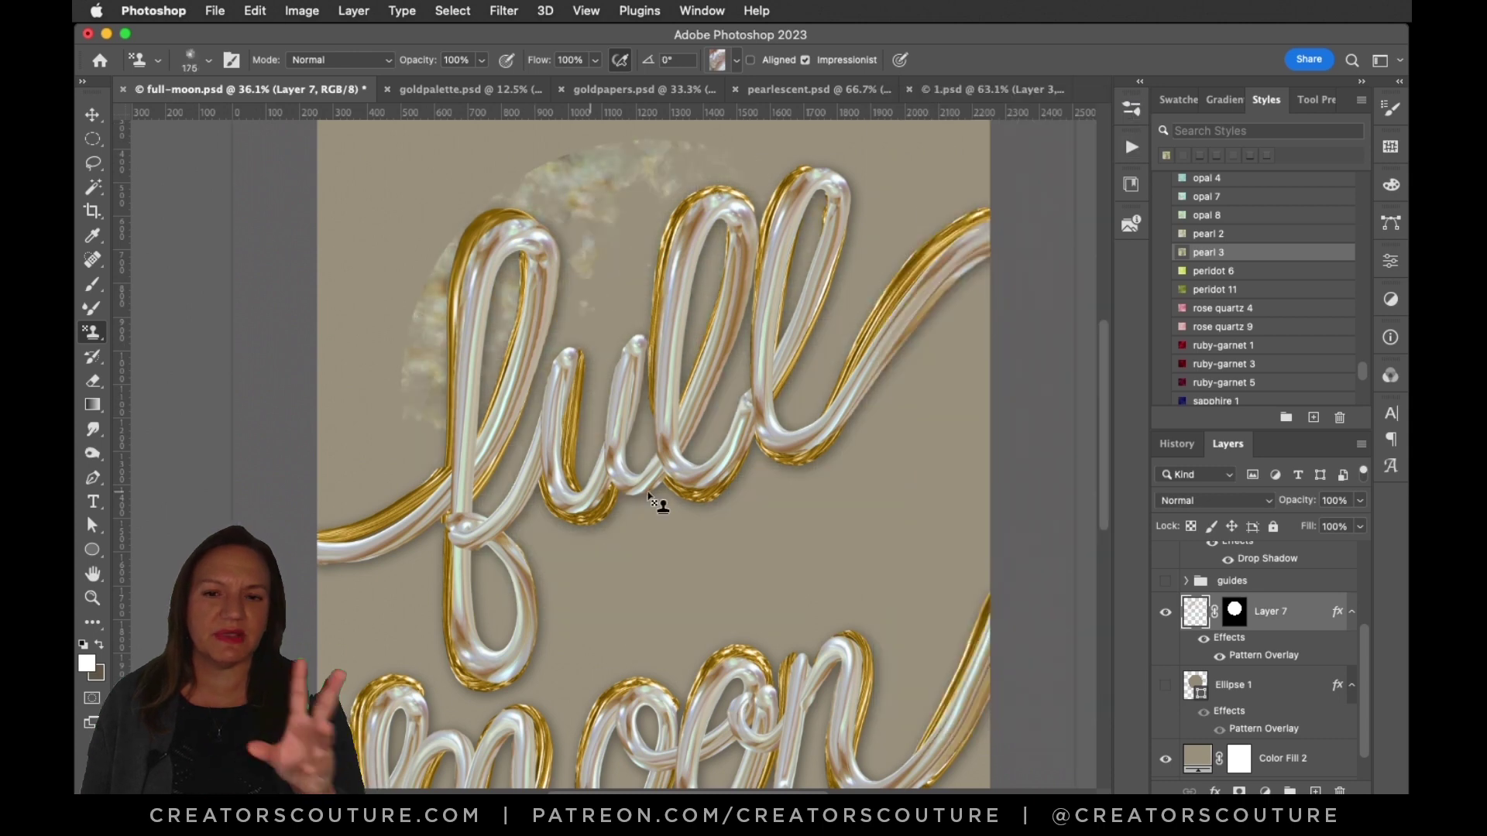
left_click_drag(326, 200, 717, 499)
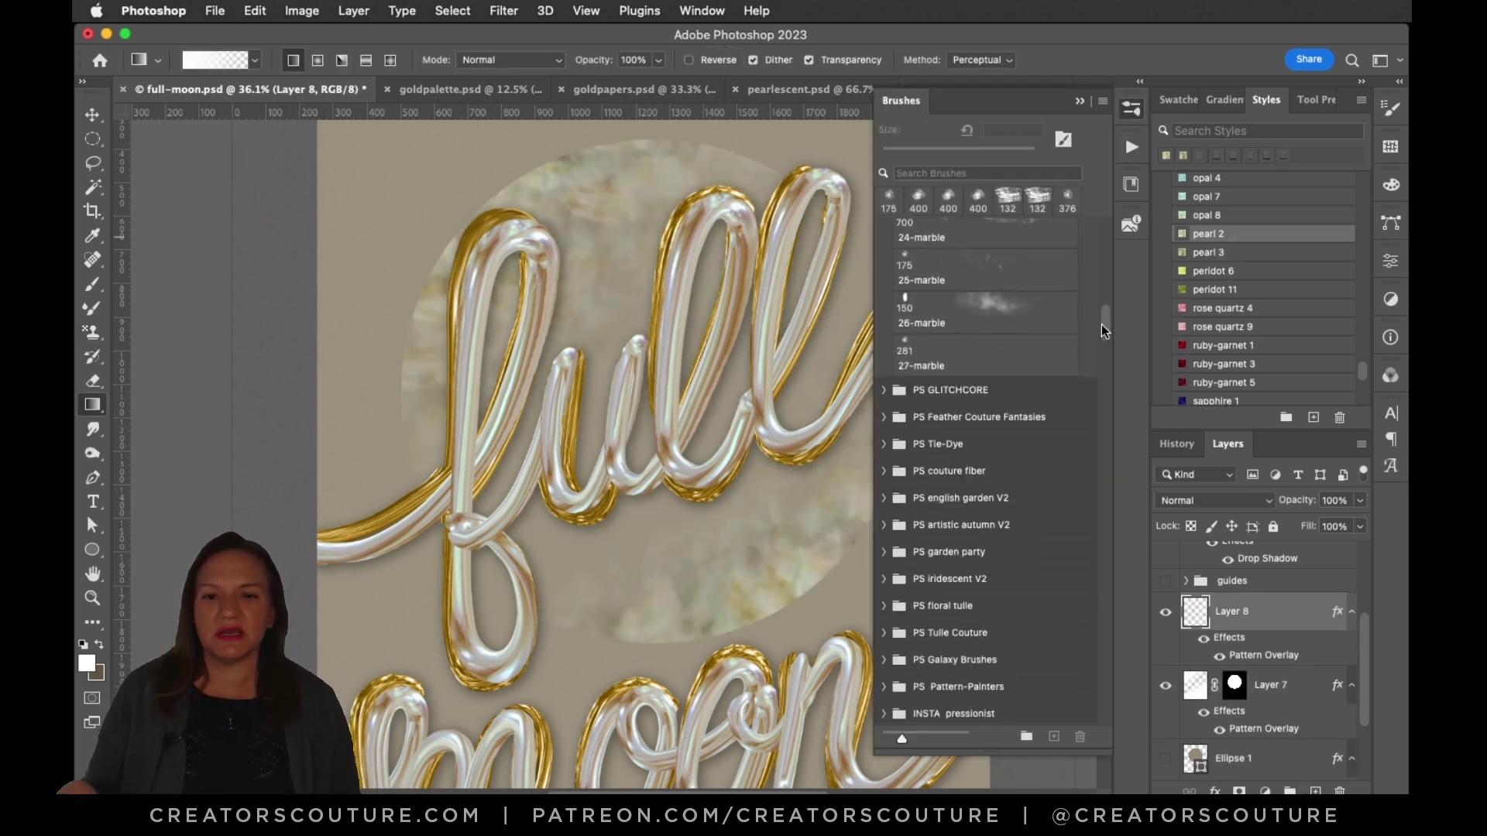
Paint pearl 2 texture over the moon on Layer 8 with a 278 px brush from PS Galaxy Brushes
scroll(1094, 295, "up", 5)
left_click(885, 419)
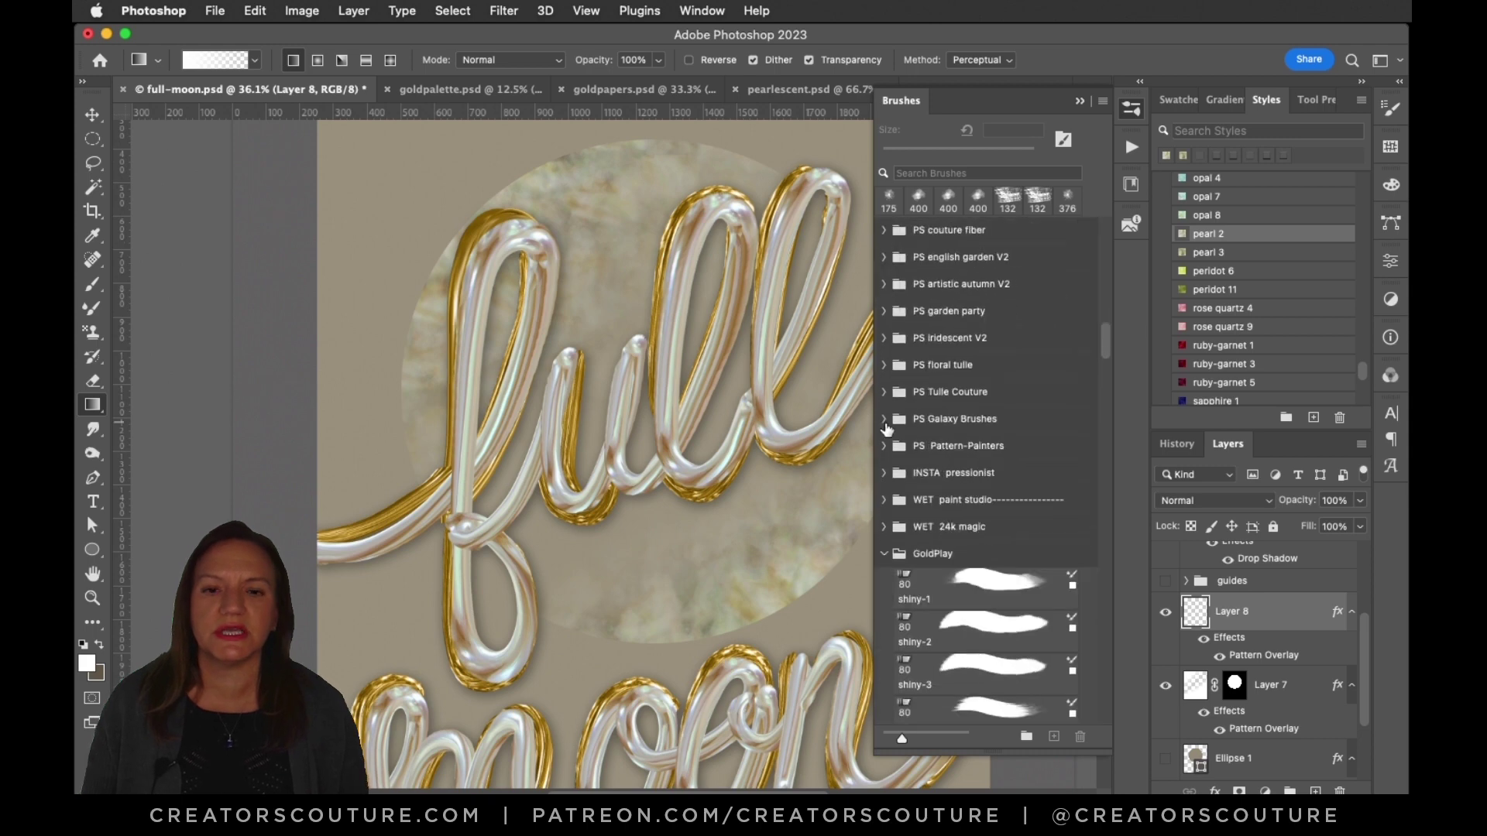
left_click(885, 419)
left_click(1006, 320)
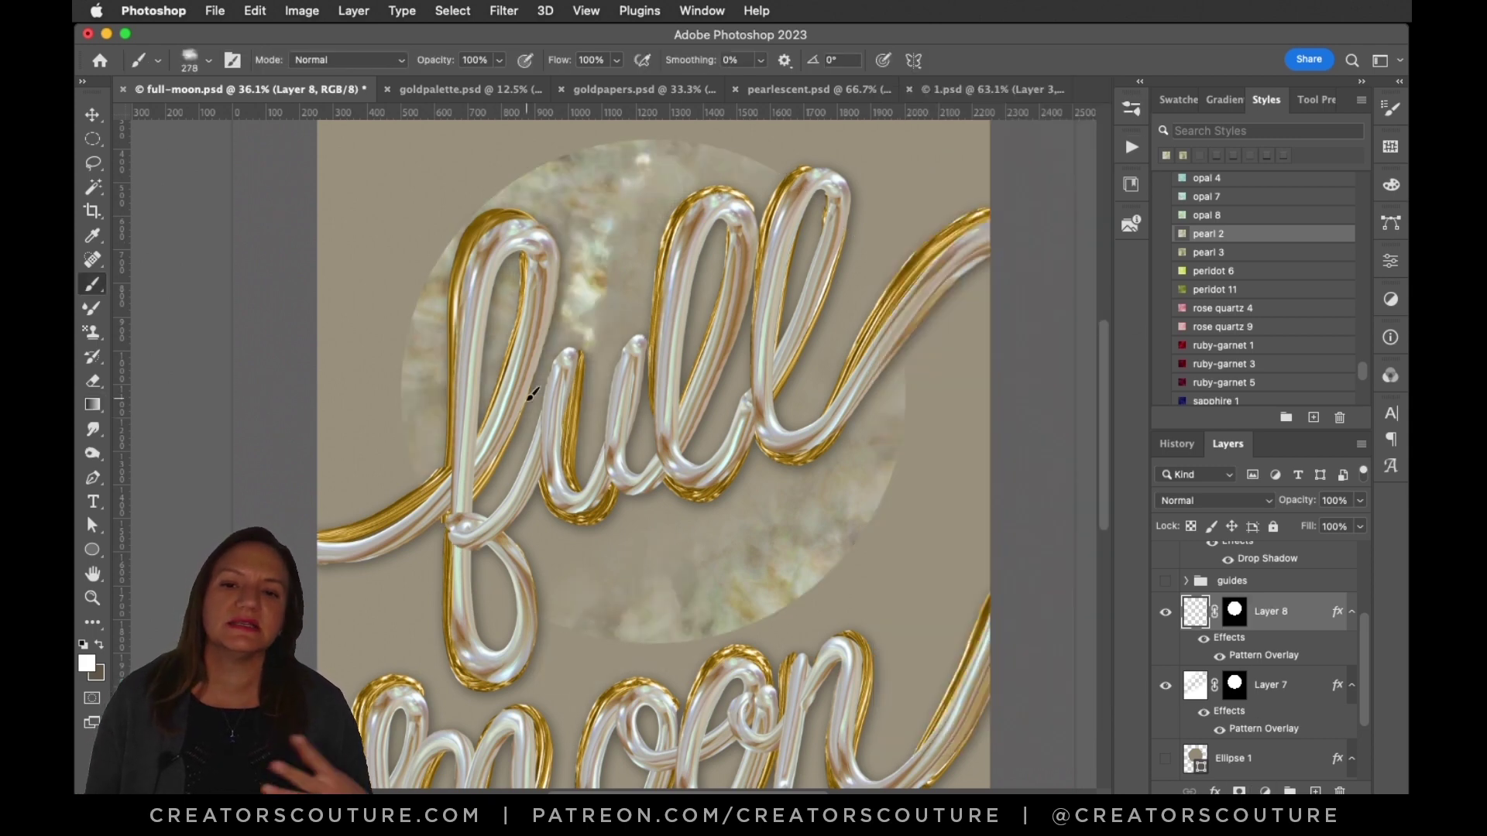
mouse_move(532, 394)
left_mouse_down()
mouse_move(674, 608)
mouse_move(770, 693)
left_mouse_up()
Fill the moon on Layer 8 with denser pearl flecks using the 22-galaxy brush
left_click(1130, 108)
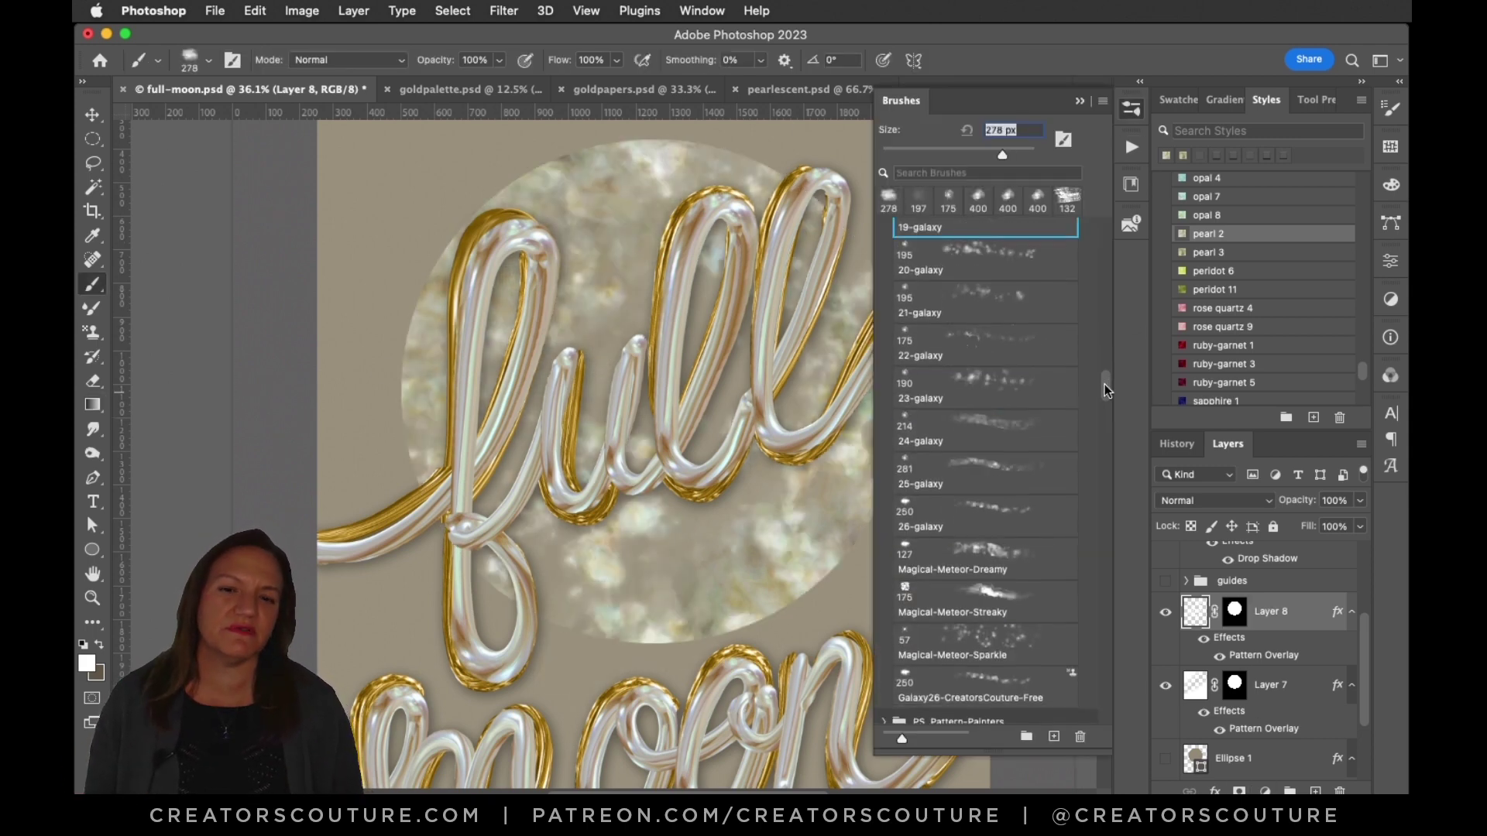
left_click(983, 331)
left_click(1131, 109)
key("z")
left_click_drag(666, 414, 602, 415)
Hide the moon layers Layer 8 and Layer 7
key("v")
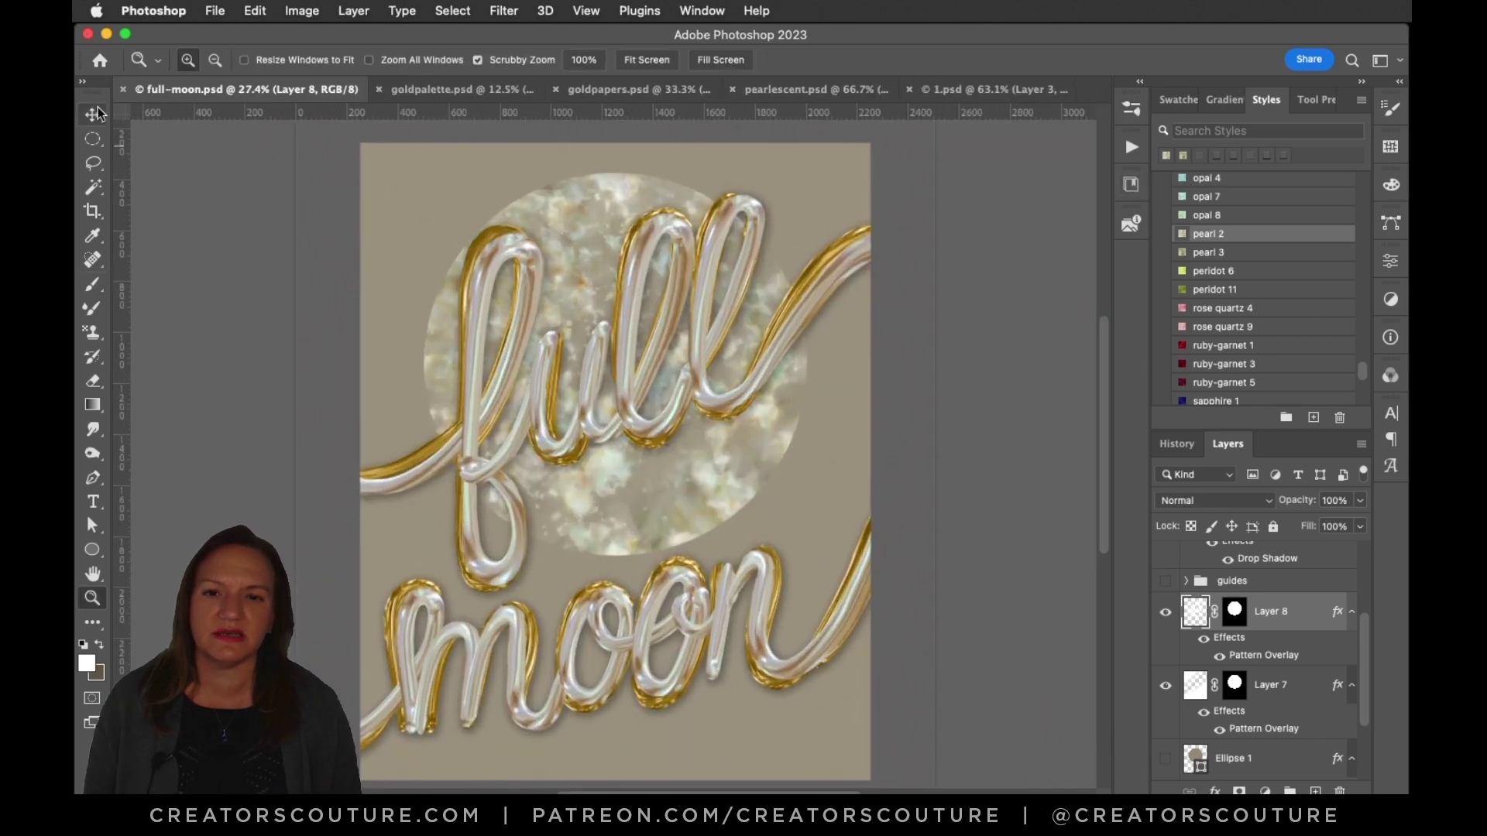
scroll(641, 491, "up", 1)
key("ctrl+comma")
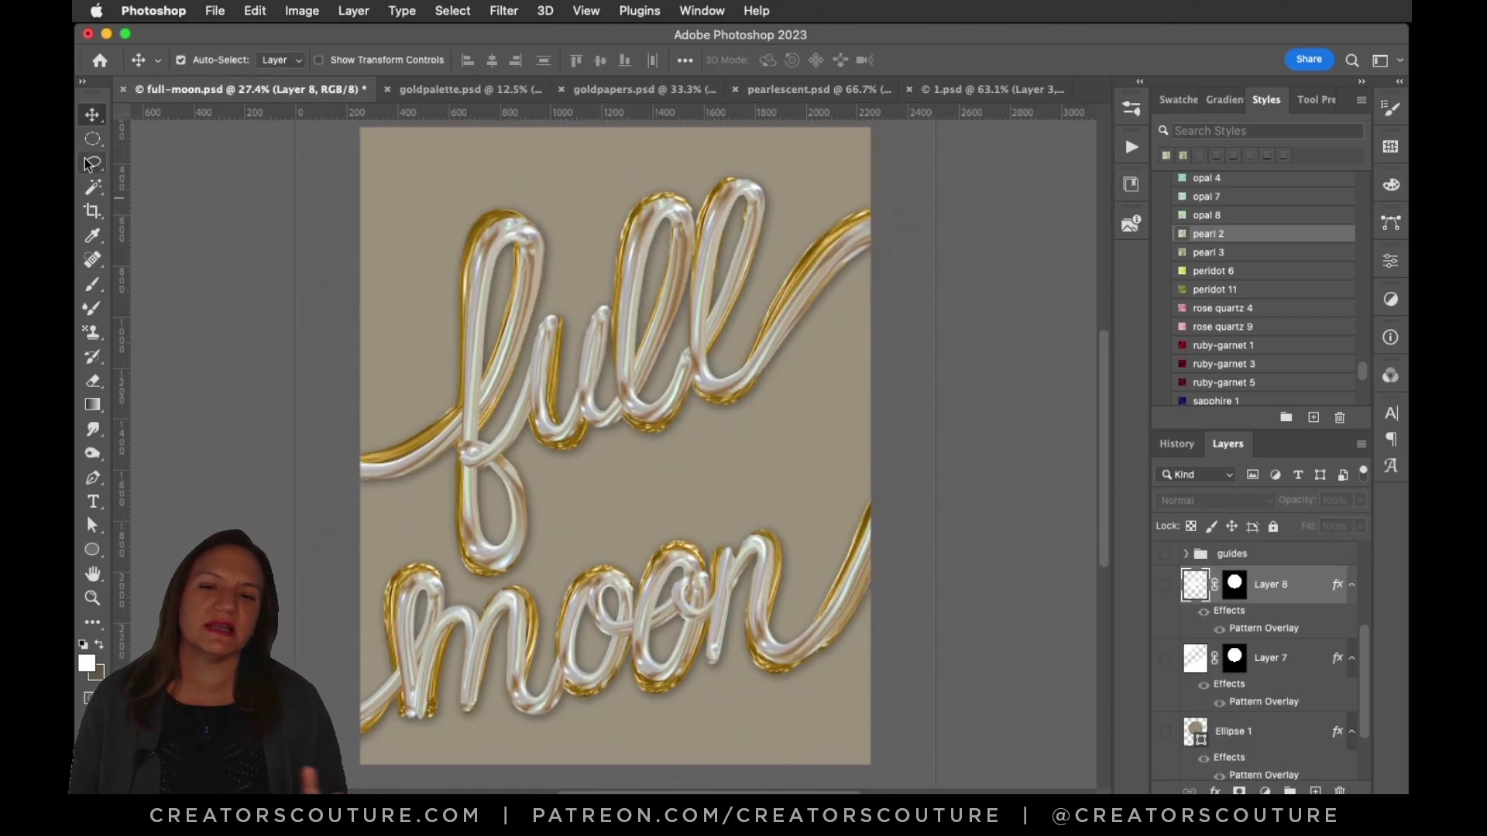
Draw a smaller circle behind the f of "full", apply the pearl 3 style and shift it horizontally about 32 px
key("u")
left_click_drag(581, 267, 425, 233)
left_click_drag(558, 246, 551, 247)
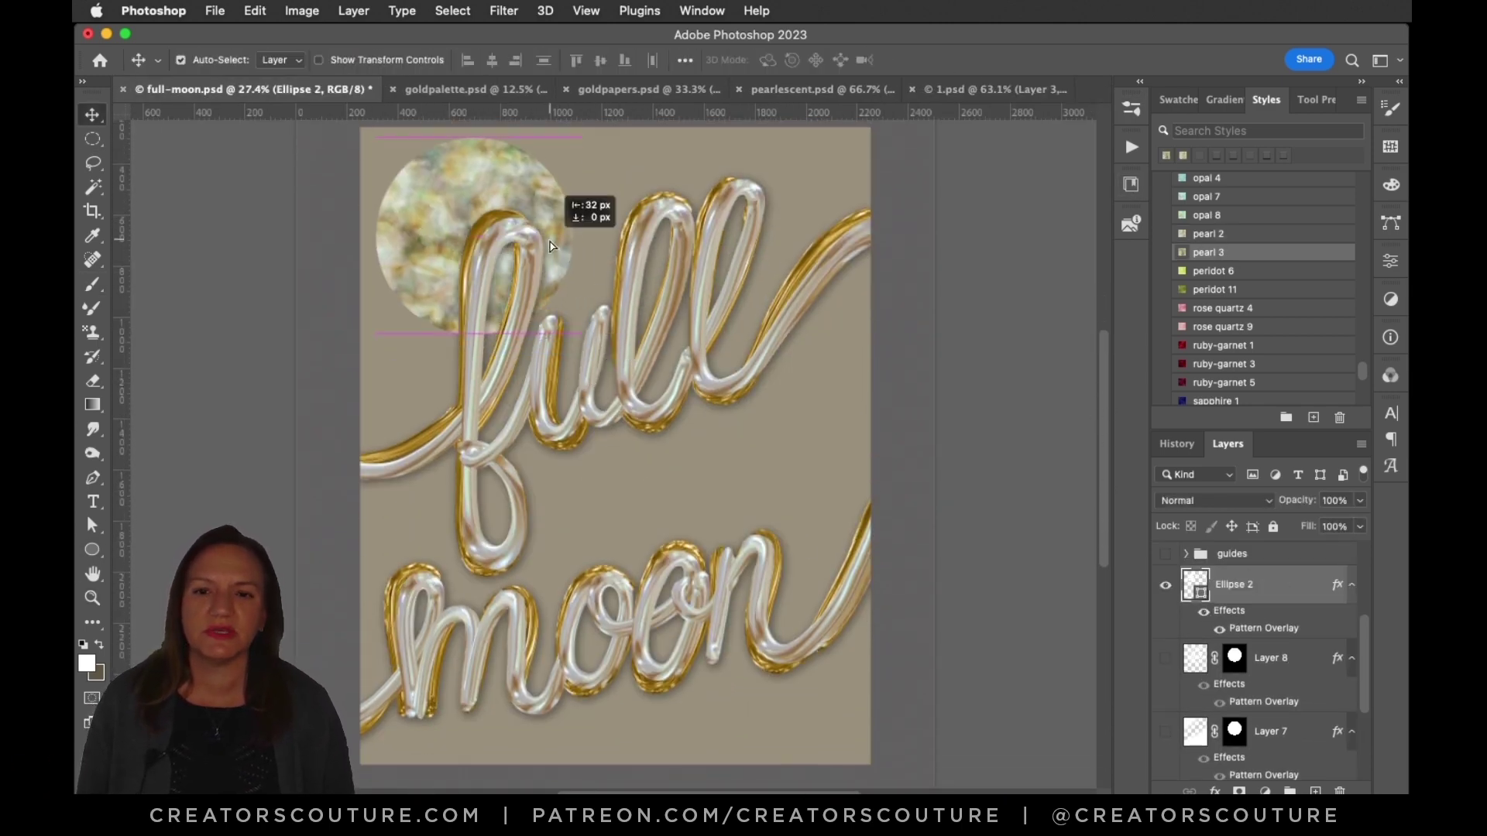
Try a dark blue-grey background colour on the Color Fill 2 copy layer
scroll(1254, 665, "down", 3)
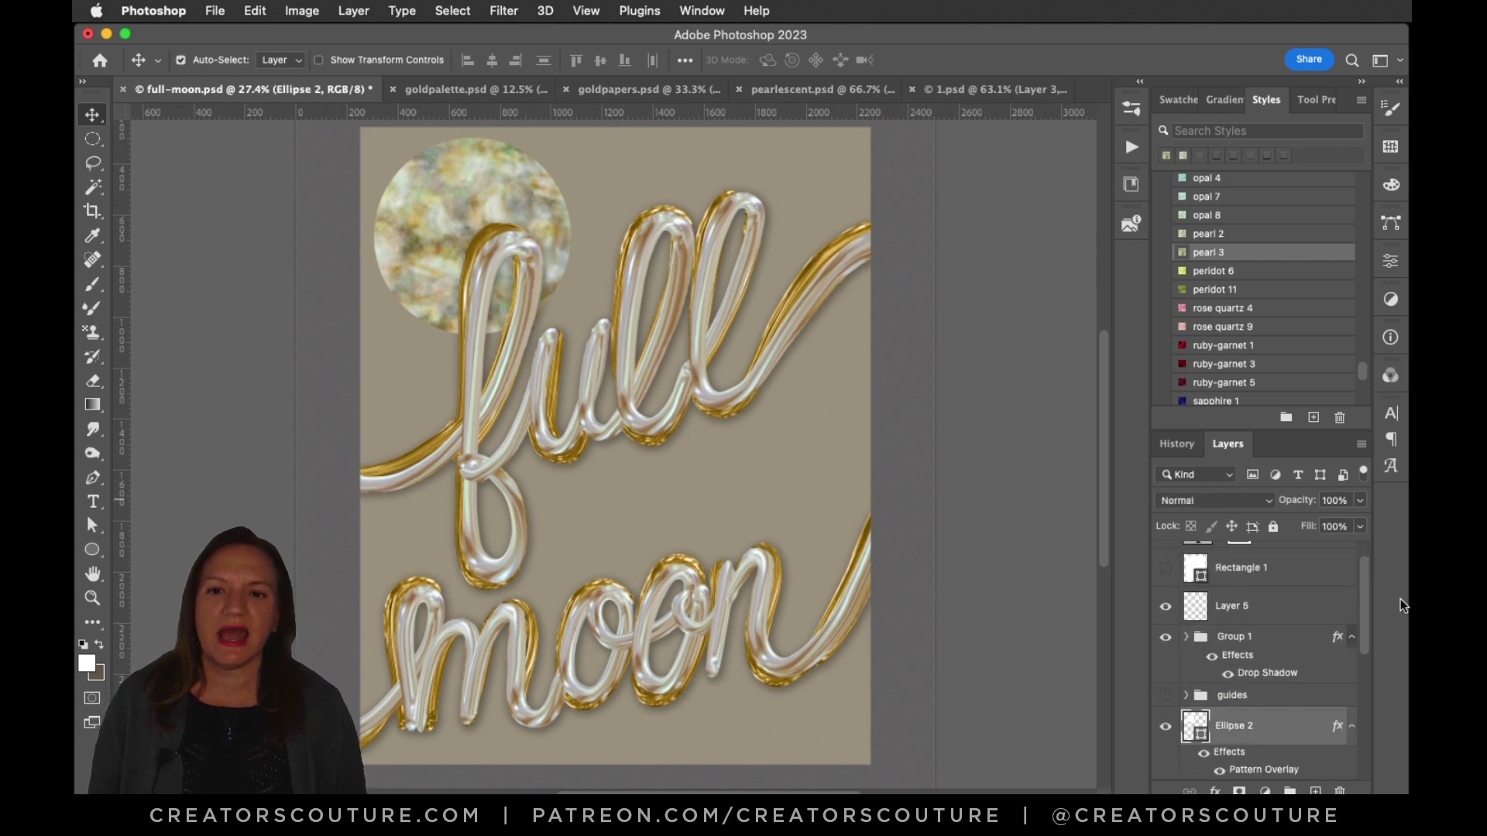
double_click(1197, 723)
left_click(1128, 604)
left_click(1183, 518)
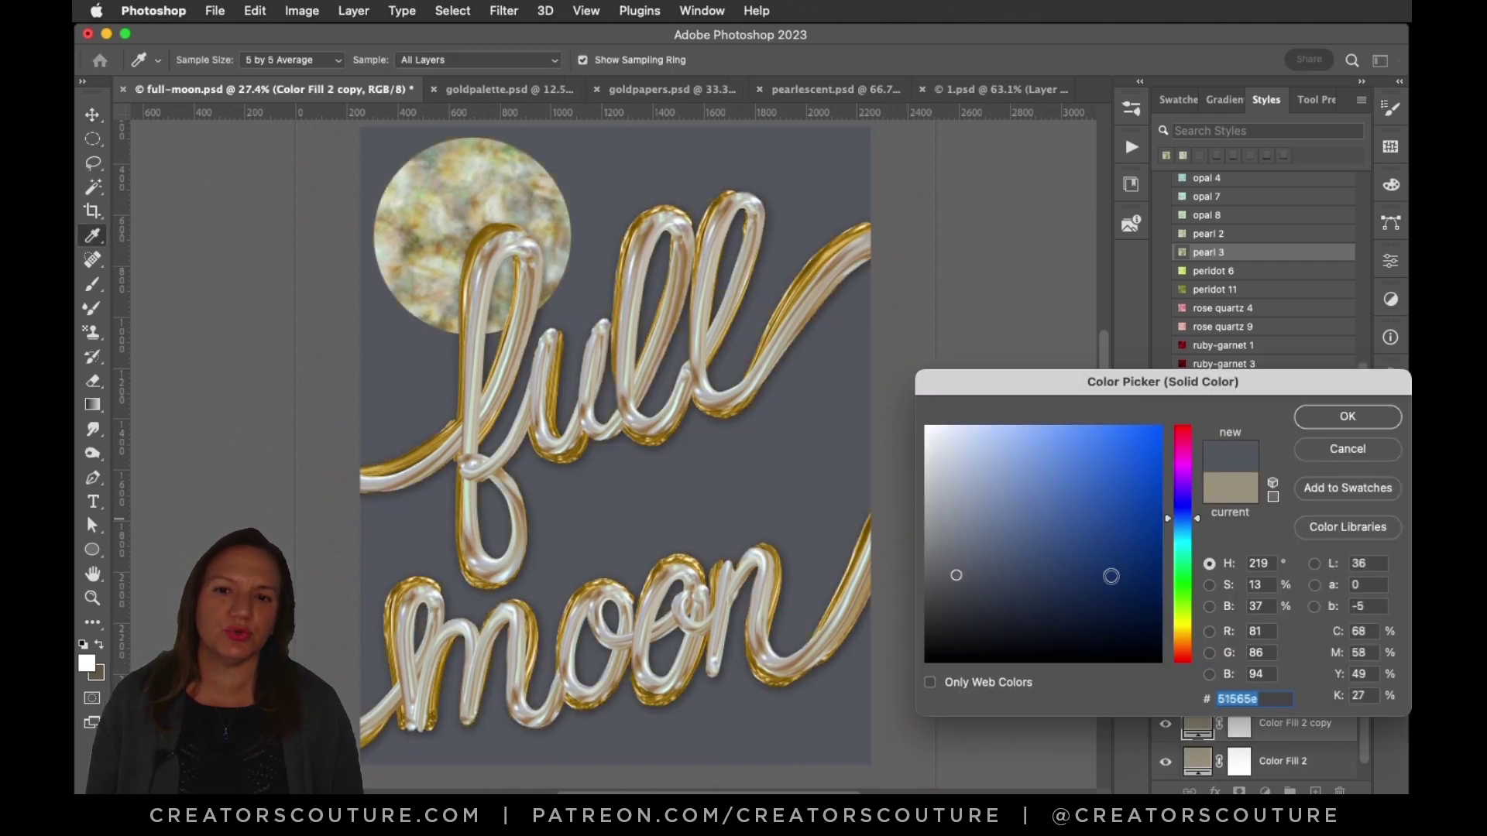
left_click(953, 609)
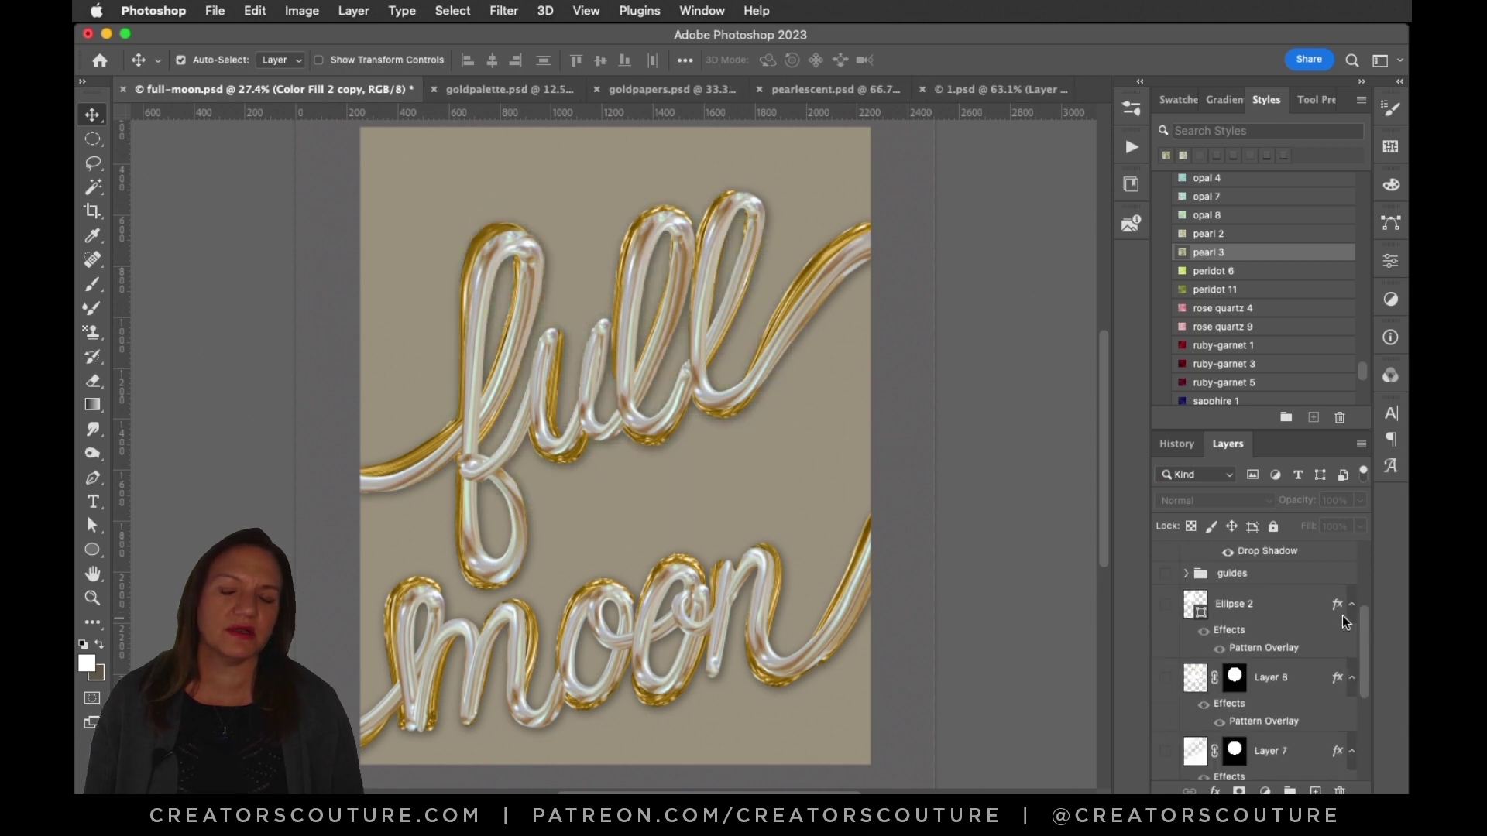
Lower the Ellipse 2 moon to 42% opacity and move it below the other moon layers
left_click(1165, 642)
left_click(1239, 642)
key("super+z")
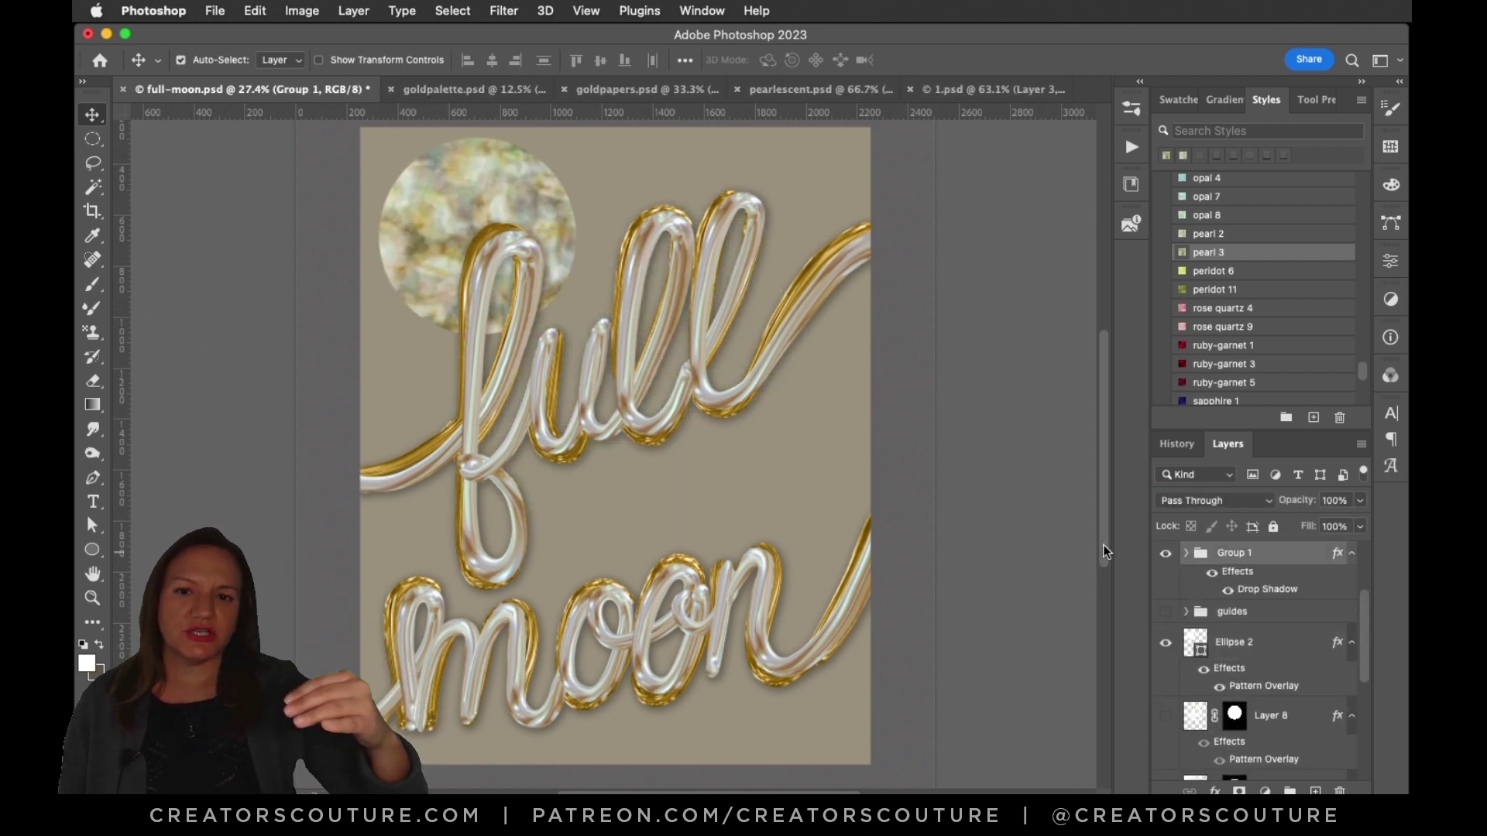
key("4")
key("2")
left_click_drag(1239, 642, 1249, 702)
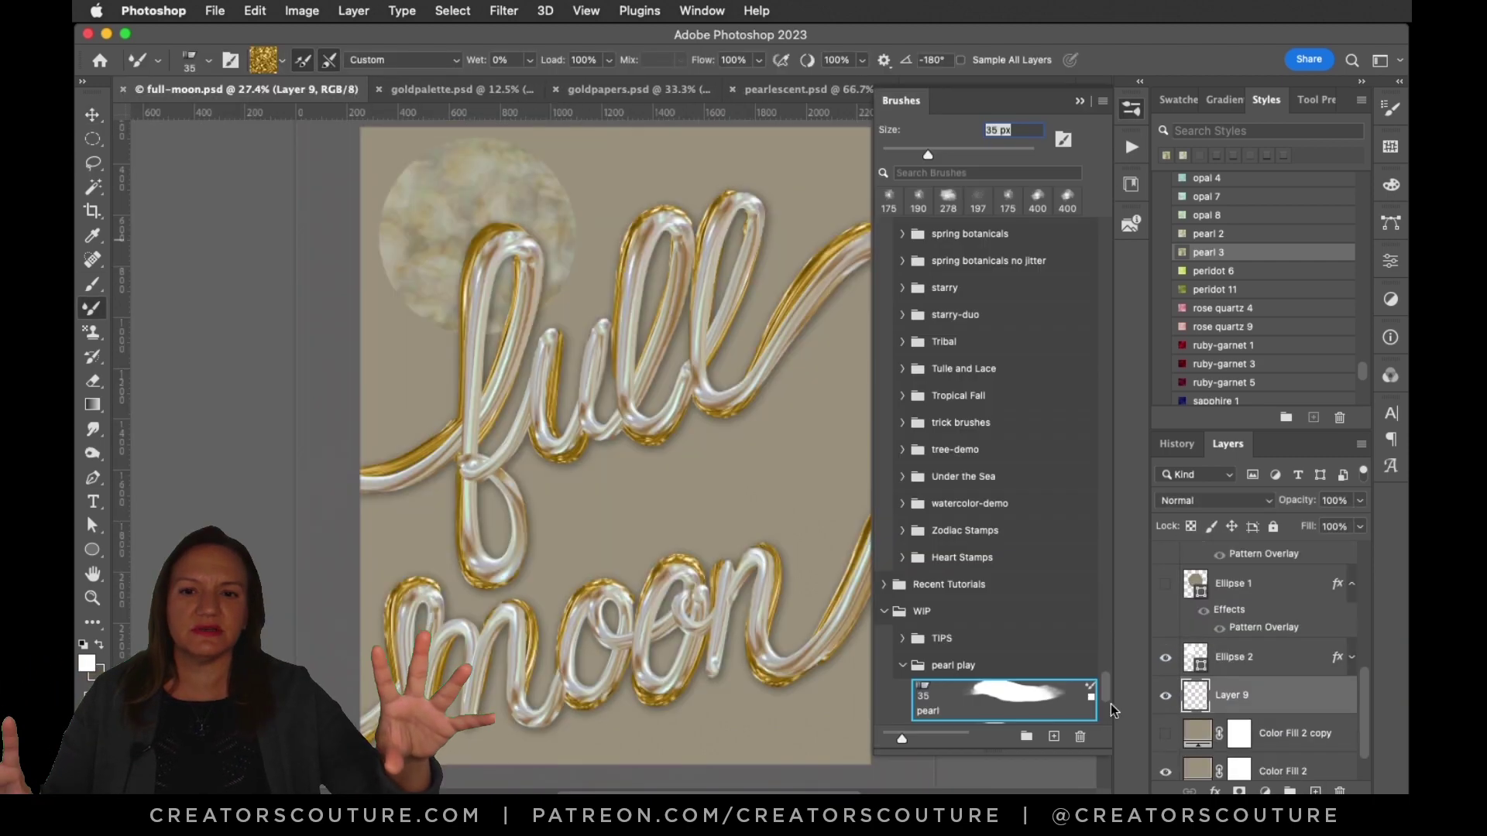
Choose the dry-decorative-41 mixer brush for Layer 9 and group the large moon layers as "big moon"
left_click_drag(1111, 704, 1102, 597)
left_click_drag(1231, 694, 1216, 642)
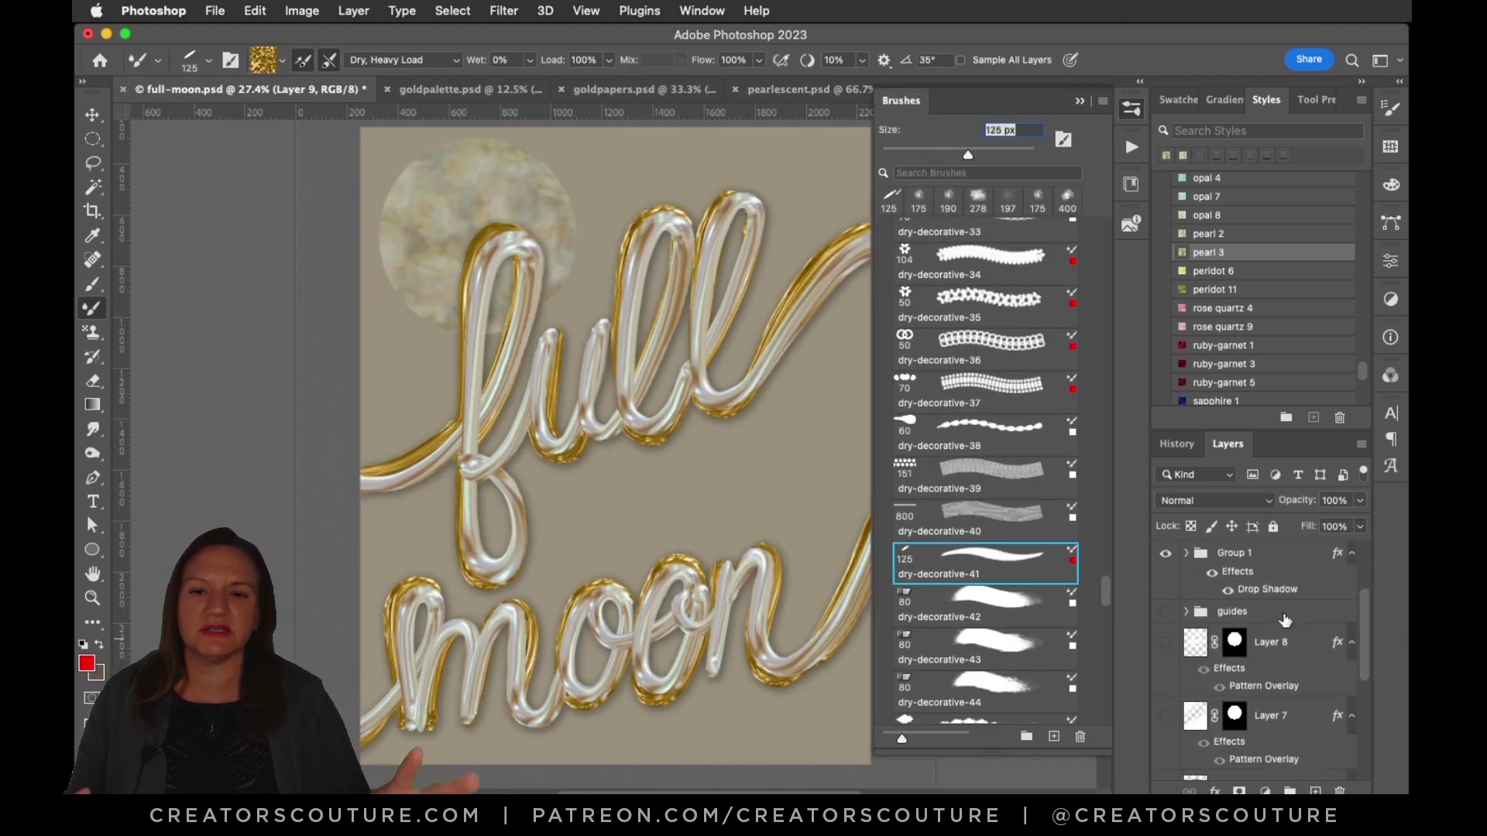
key("super+g")
key("super+z")
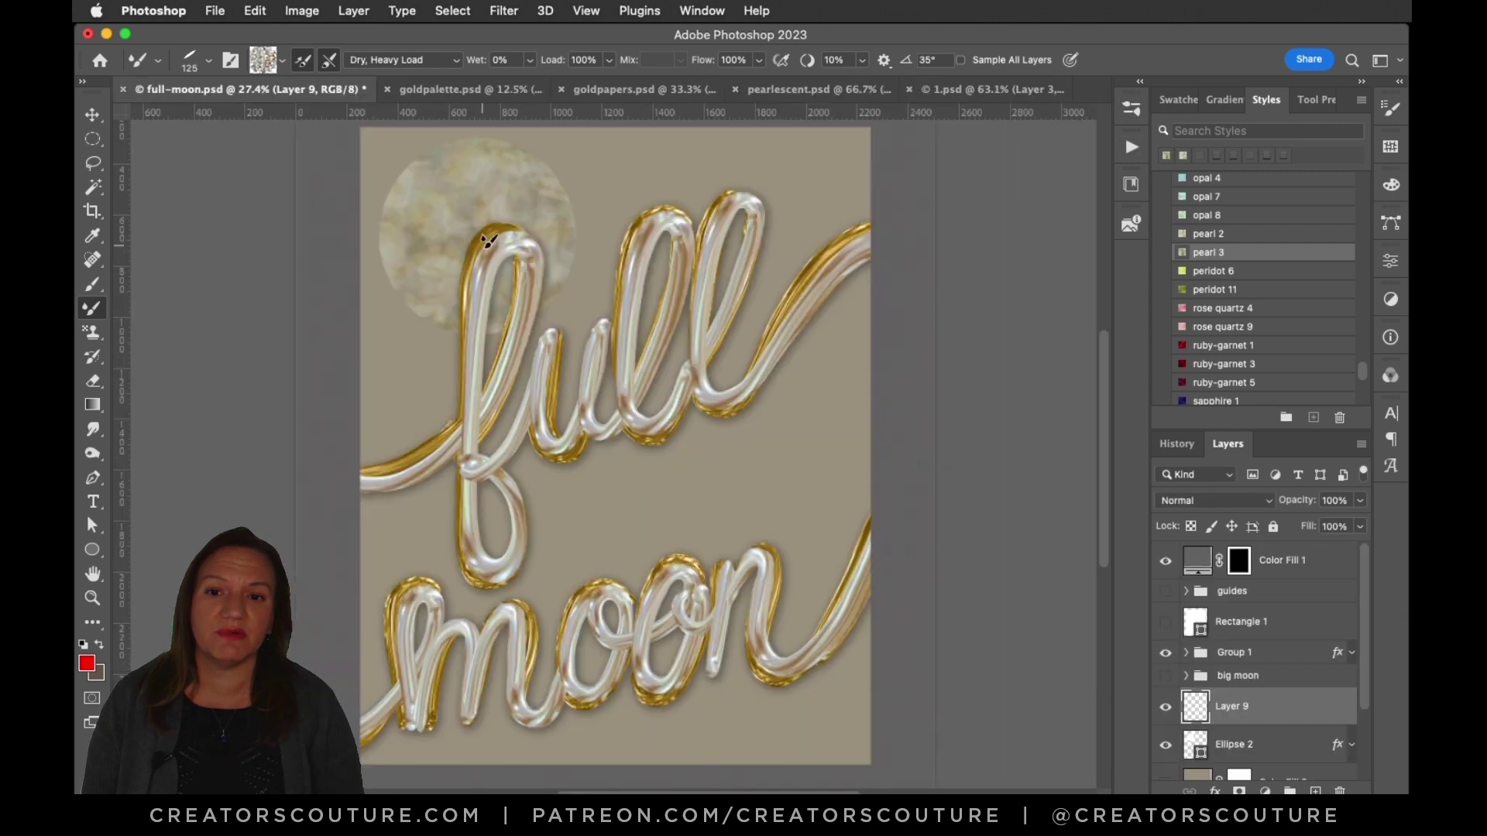
Try the dry-decorative 13, 14, 20 and 5 mixer brushes on the "full" lettering
scroll(493, 416, "up", 2)
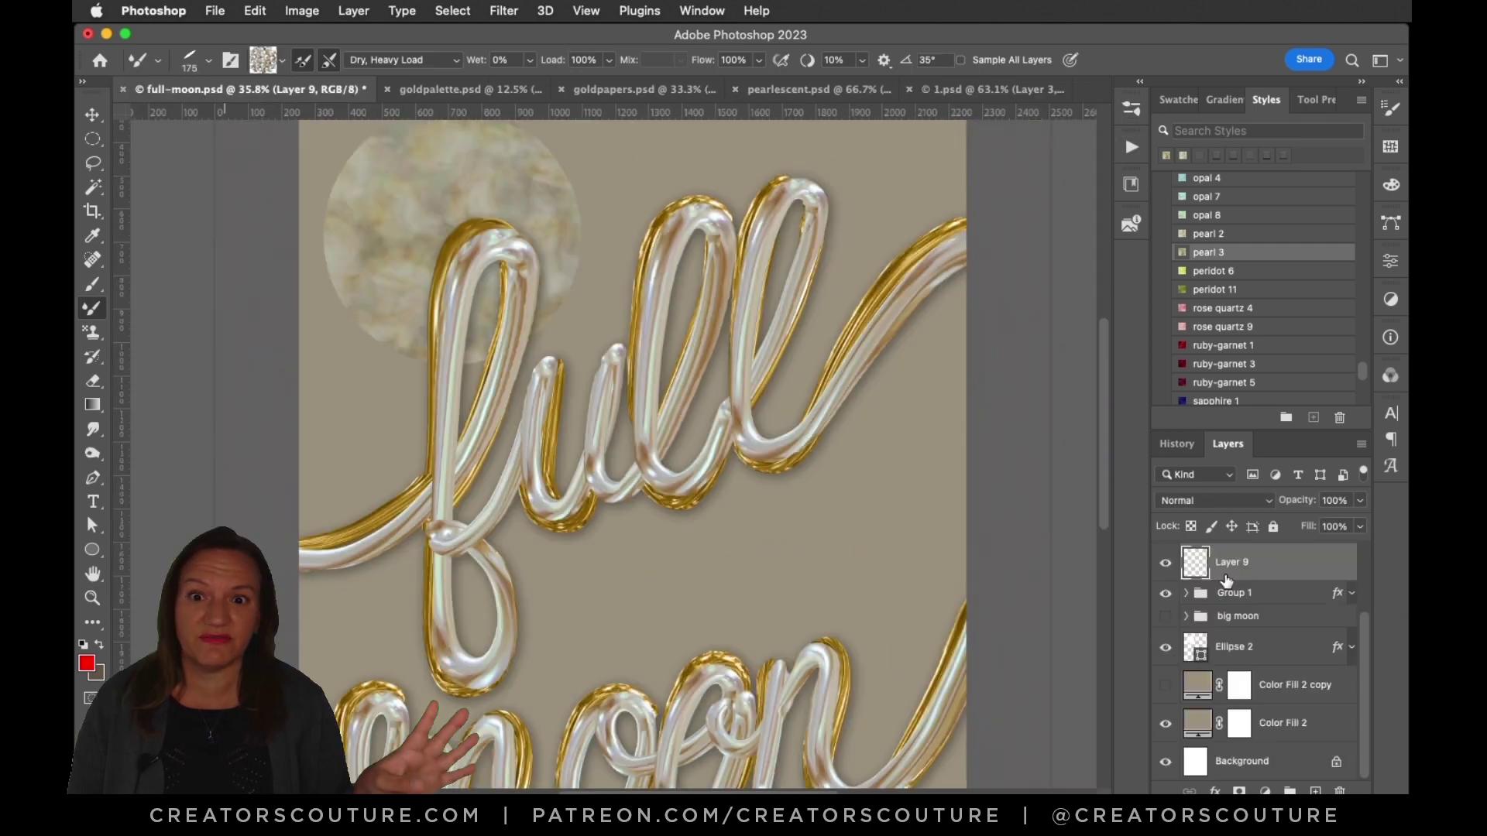
key("F5")
key("super+shift+z")
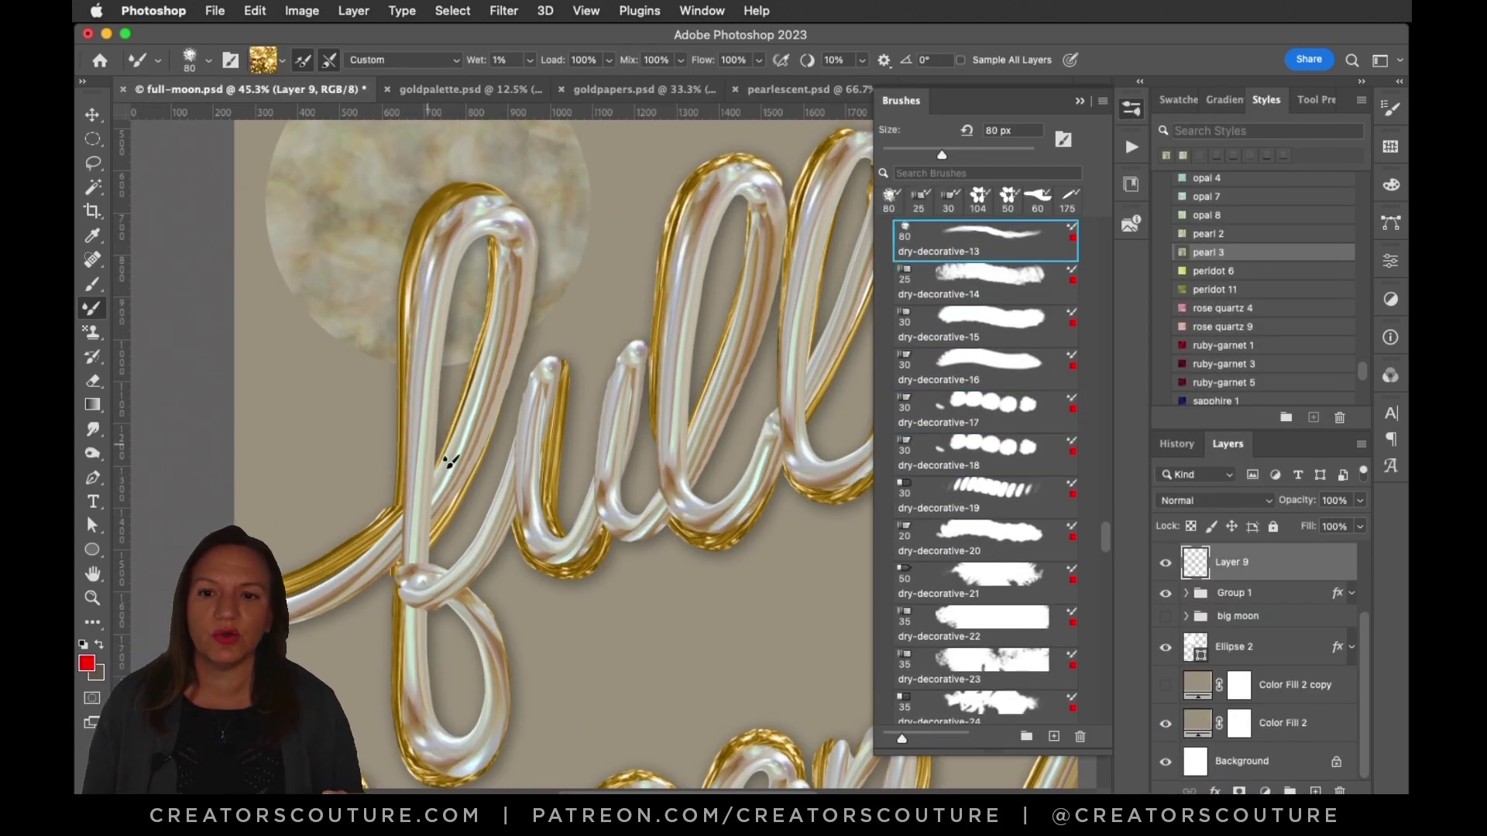
left_click(1186, 593)
scroll(1236, 603, "up", 3)
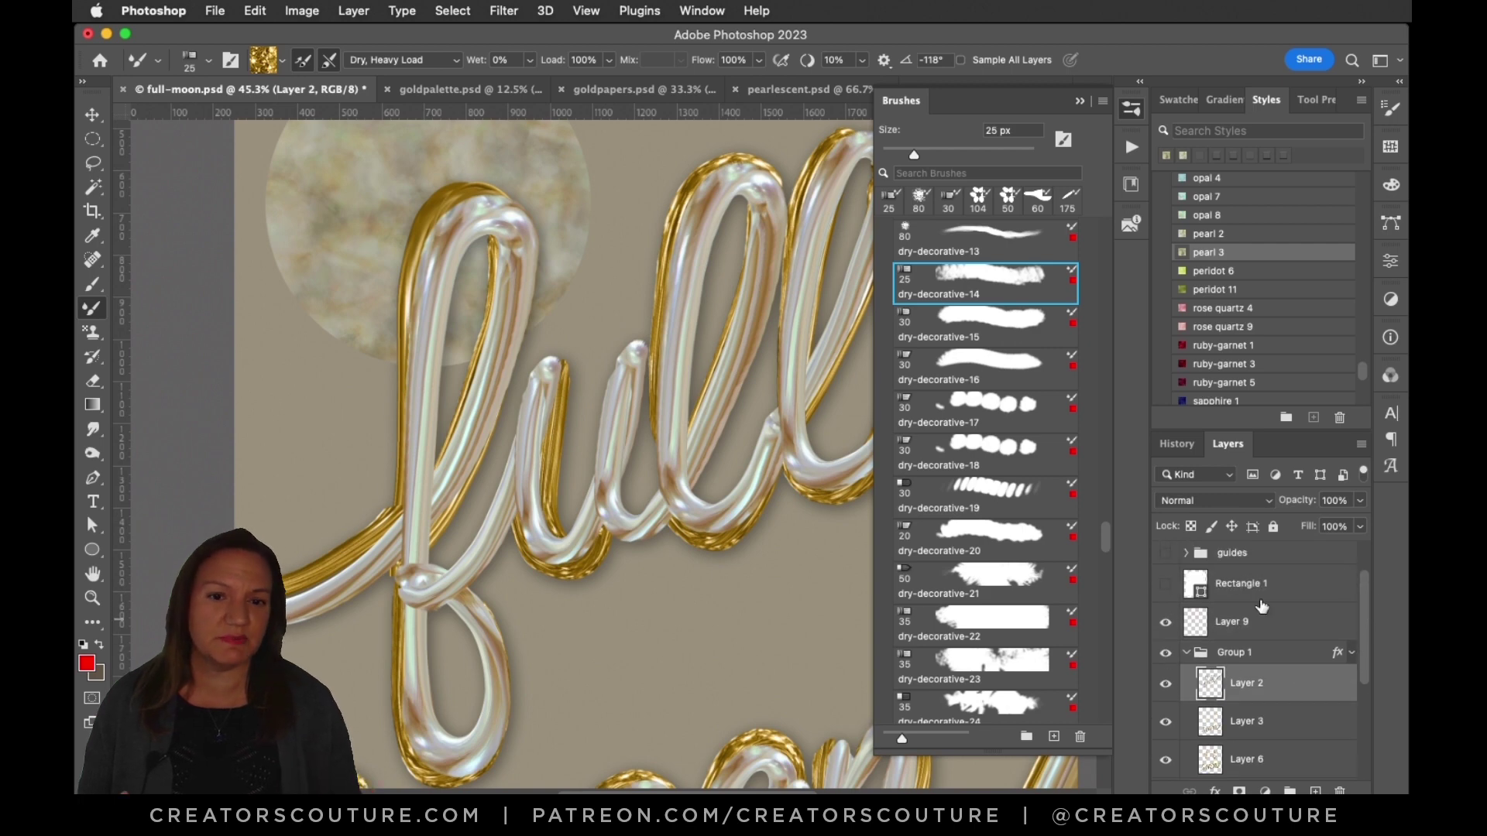
left_click(983, 542)
left_click_drag(1106, 538, 1106, 511)
left_click(987, 310)
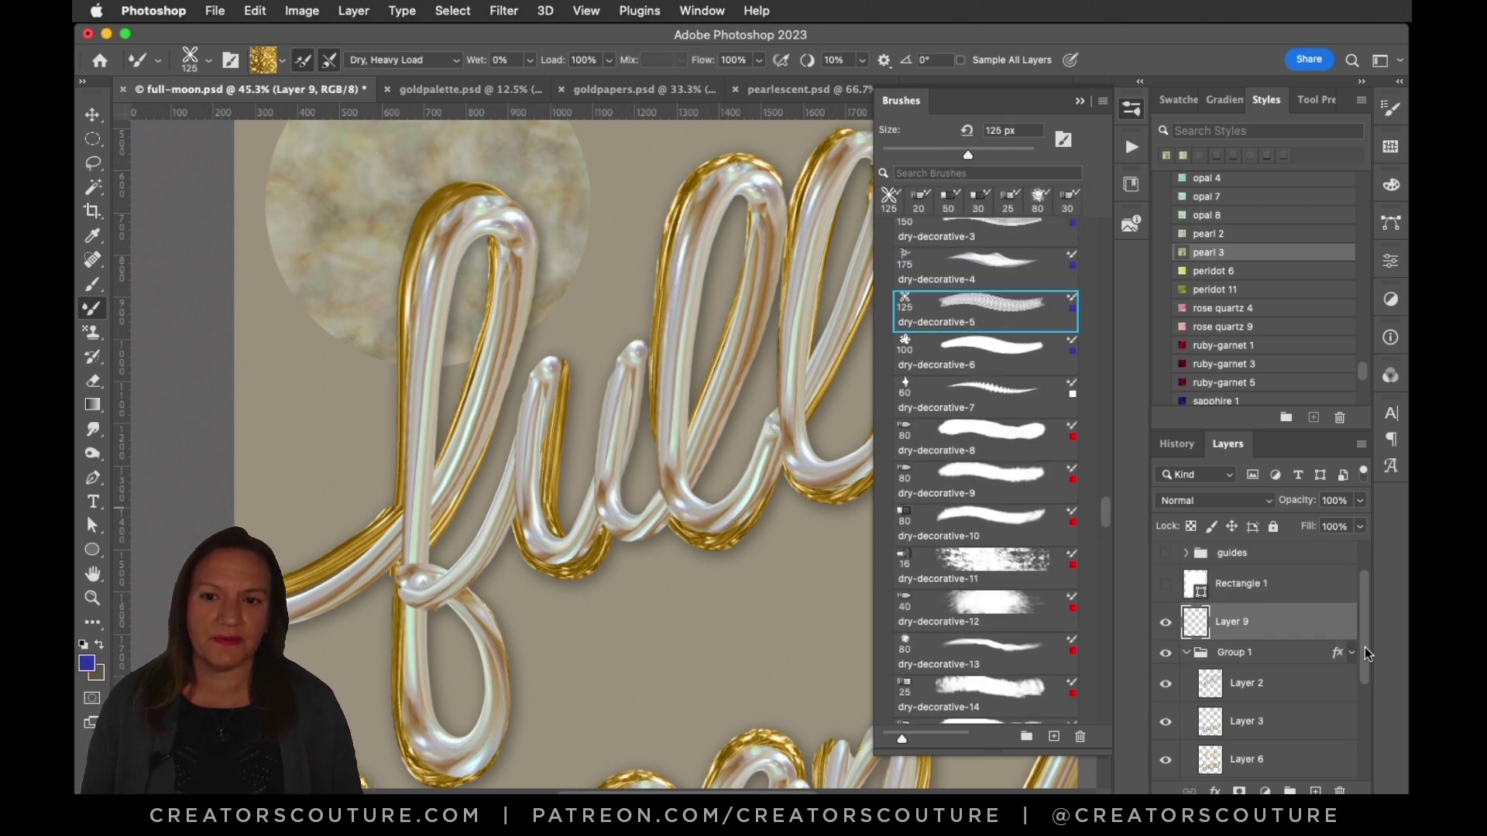
Paint a gold beaded edge around "full" and "moon" with the 150 px dry-decorative-3 brush on a new Layer 10 beneath Group 1
scroll(1270, 659, "down", 3)
left_click(1291, 685)
key("comma")
key("comma")
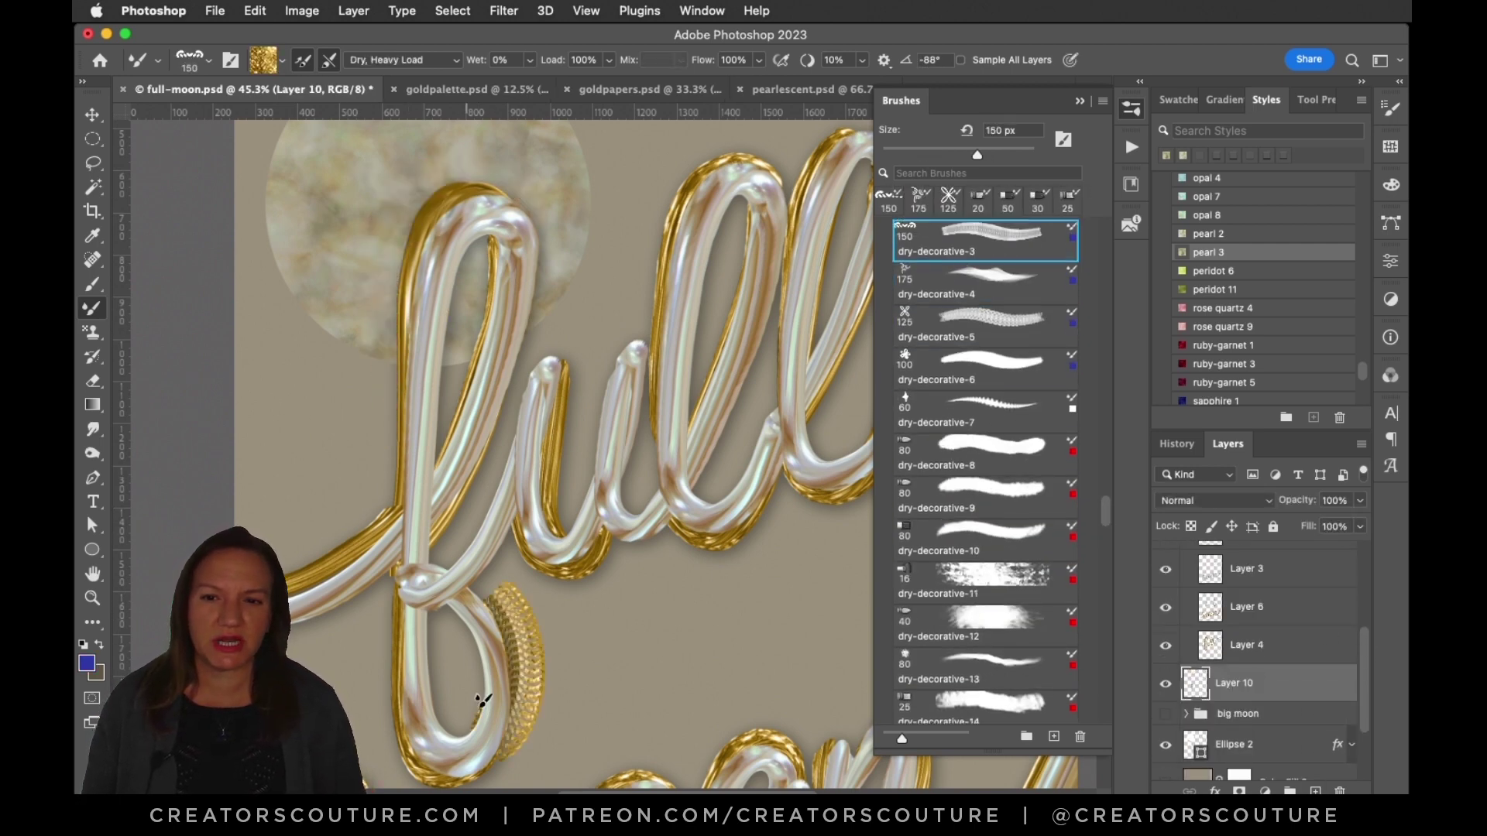
scroll(421, 488, "down", 3)
scroll(1096, 397, "down", 2)
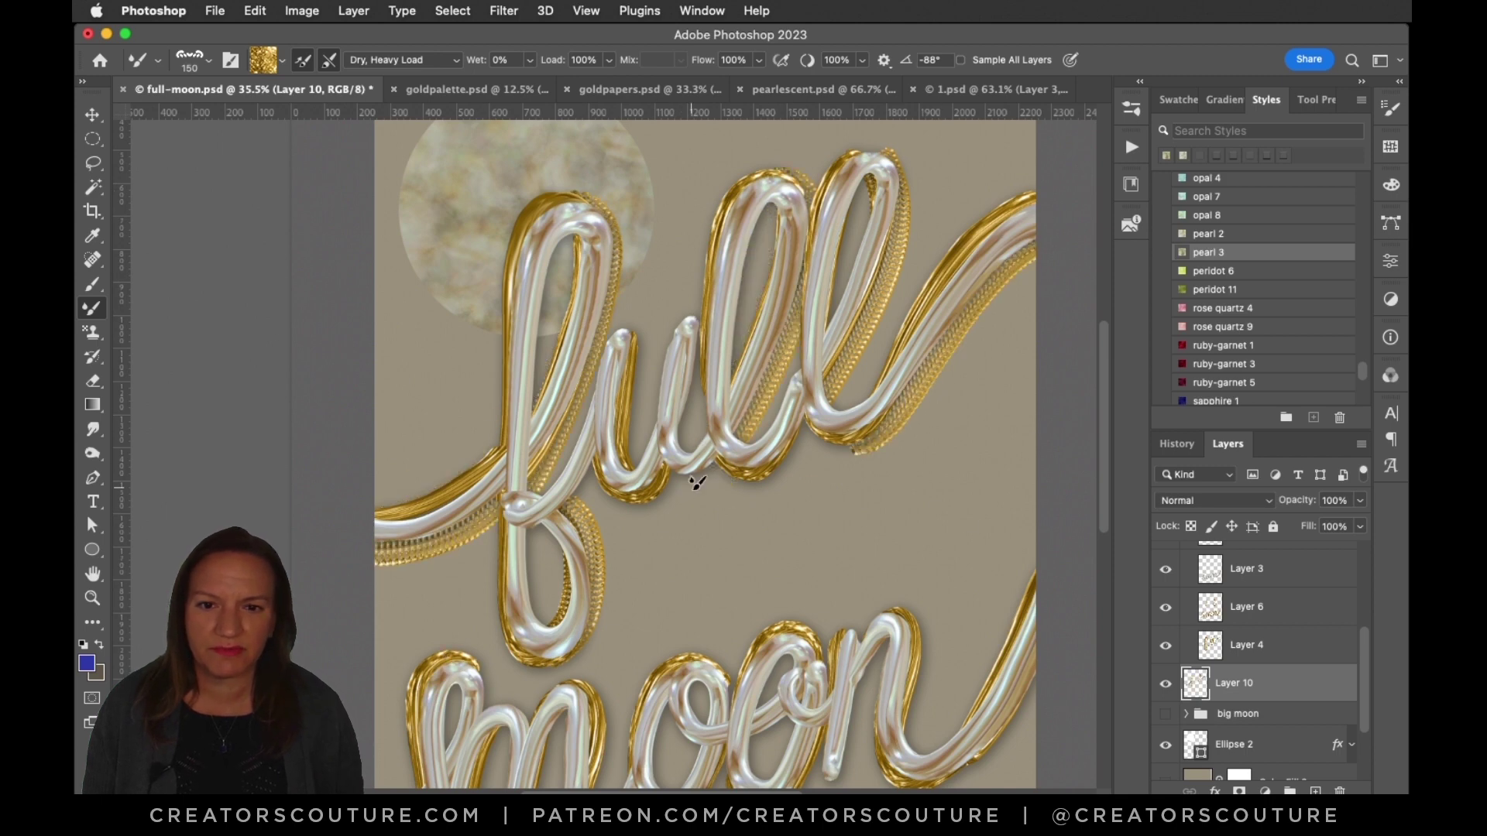
scroll(1104, 443, "down", 5)
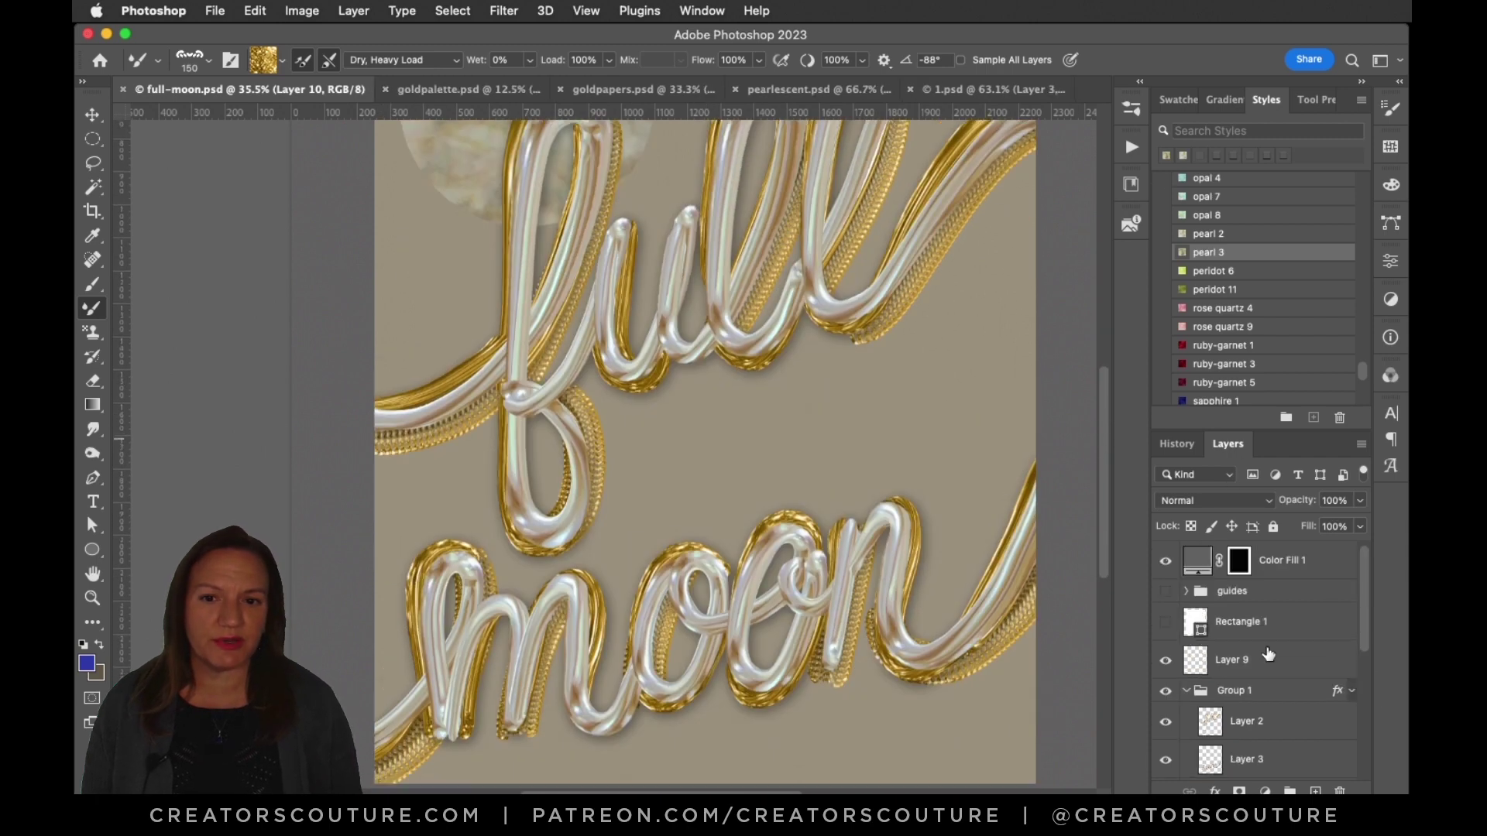
Apply the add-dimension-6 style to Layer 9 and paint a string of pearl beads down the f with a 60 px decorative brush
key("F5")
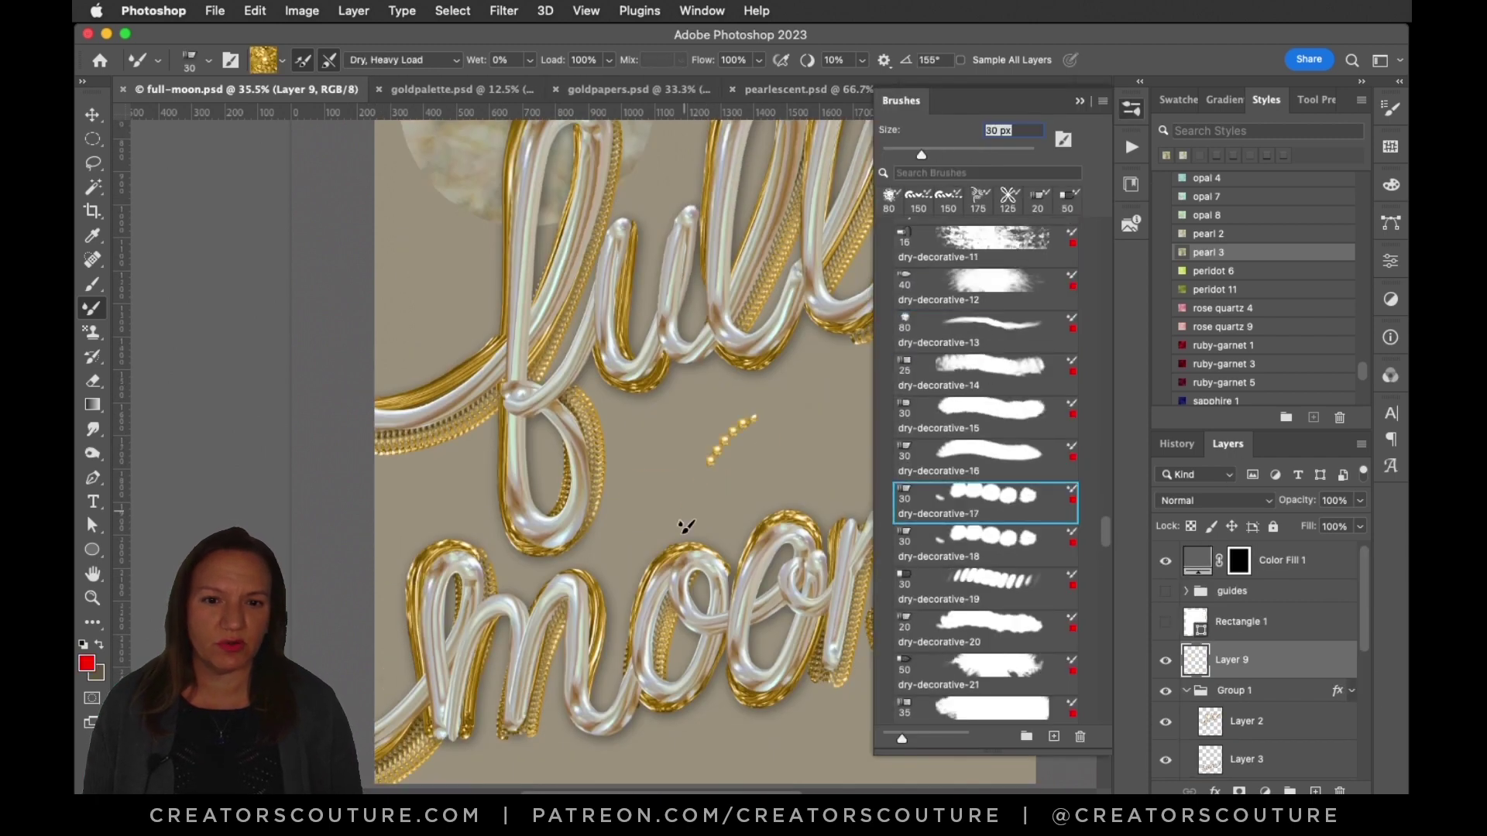
key("period")
key("period")
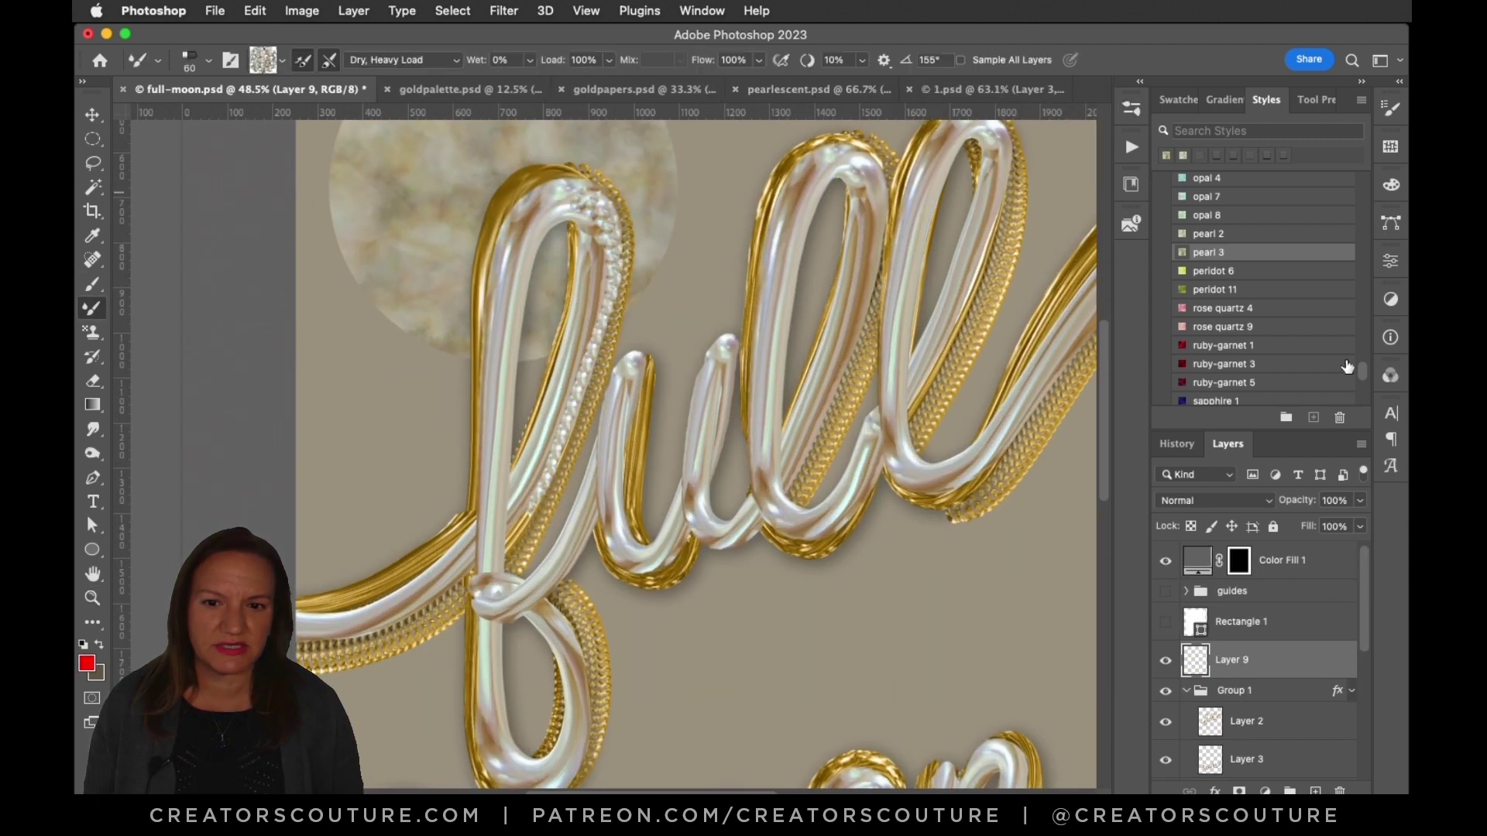
scroll(1347, 367, "down", 10)
left_click(1231, 397)
mouse_move(531, 239)
left_mouse_down()
mouse_move(491, 491)
mouse_move(505, 601)
left_mouse_up()
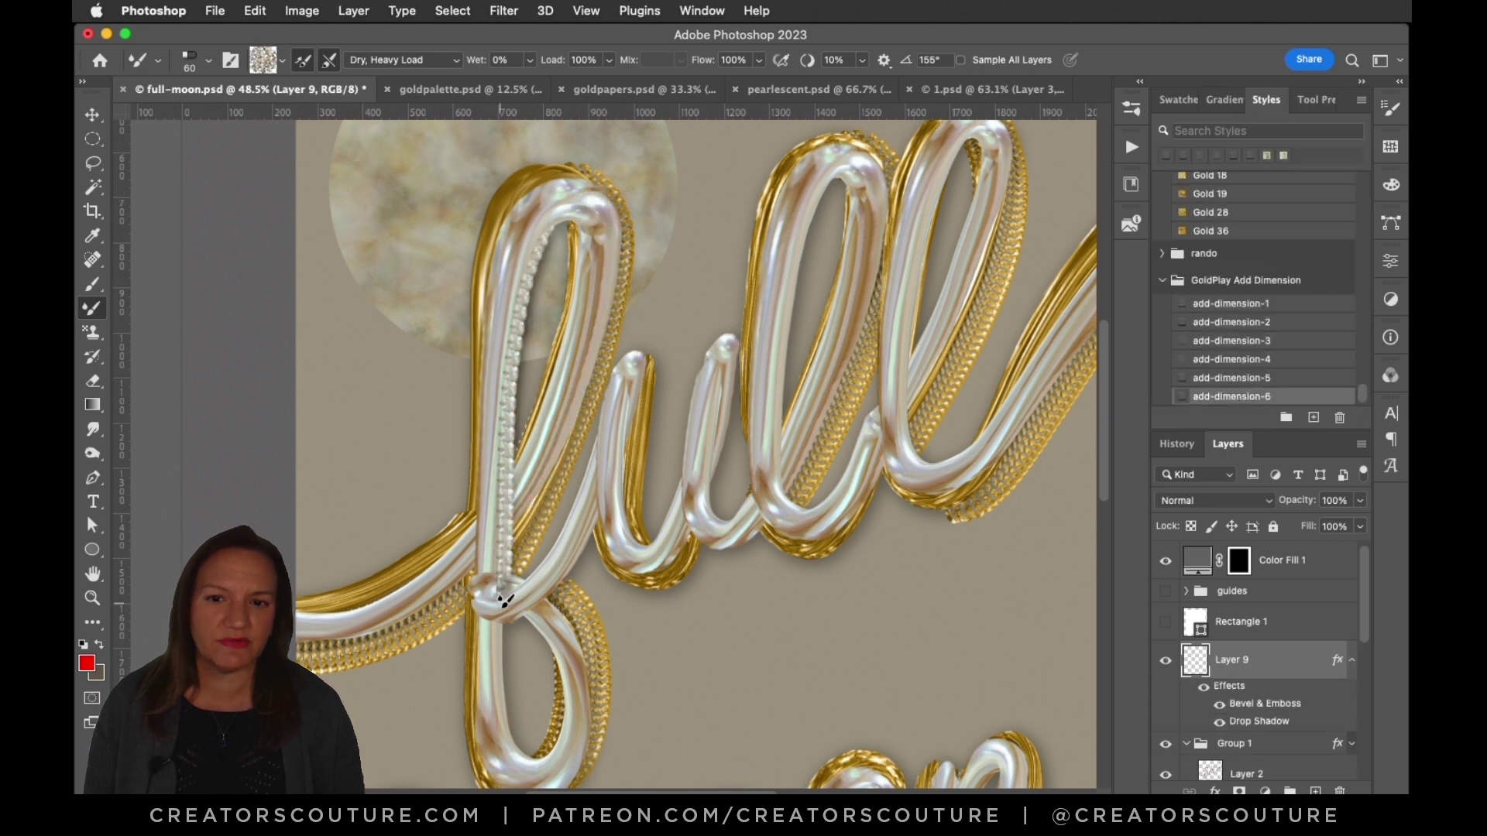
Try the dry-decorative-35 and dry-decorative-32 brushes in pearl along the f
key("F5")
scroll(983, 465, "down", 3)
left_click(960, 391)
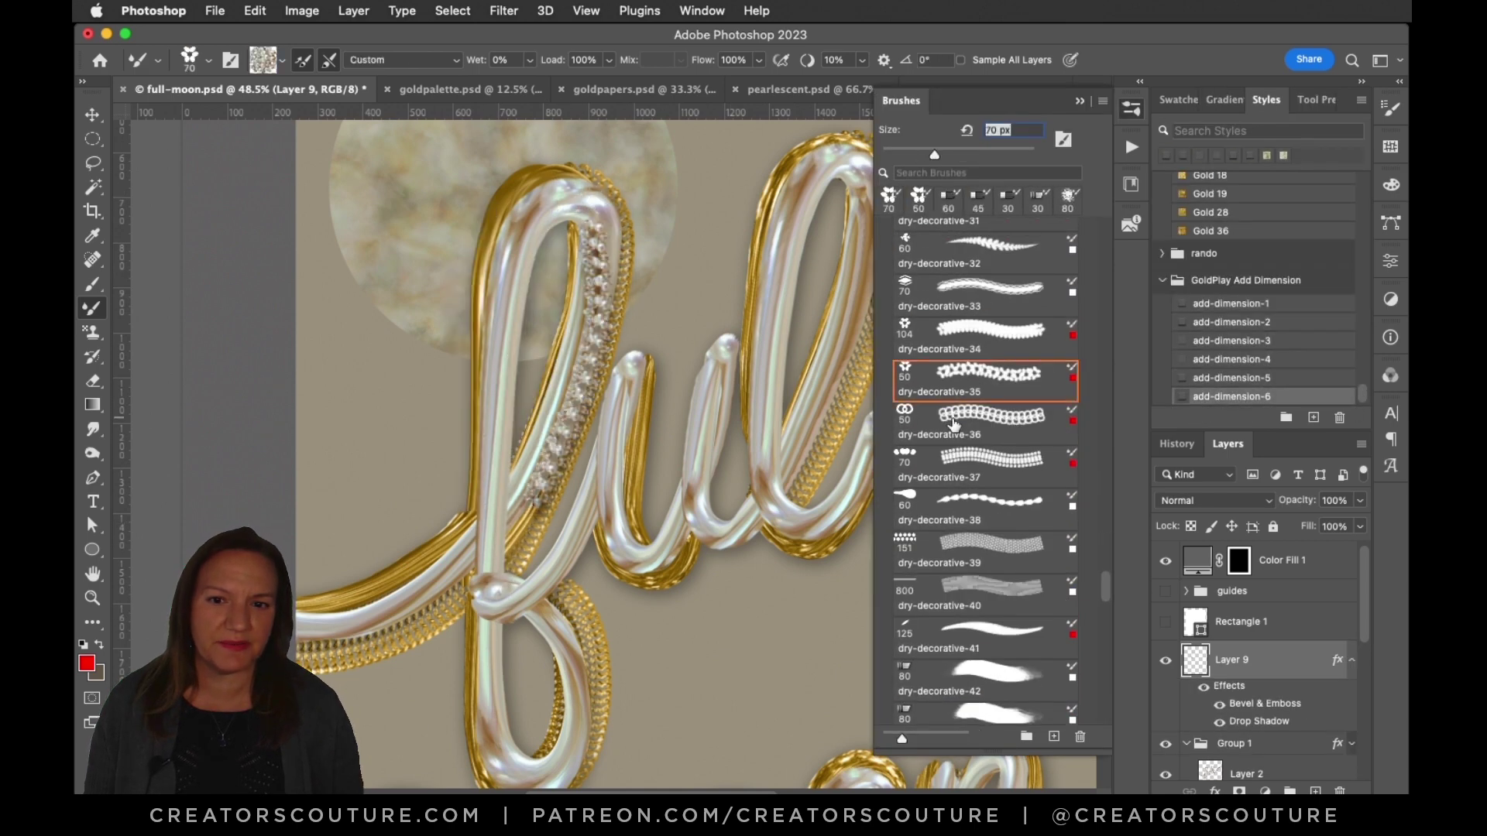
key("super+z")
key("comma")
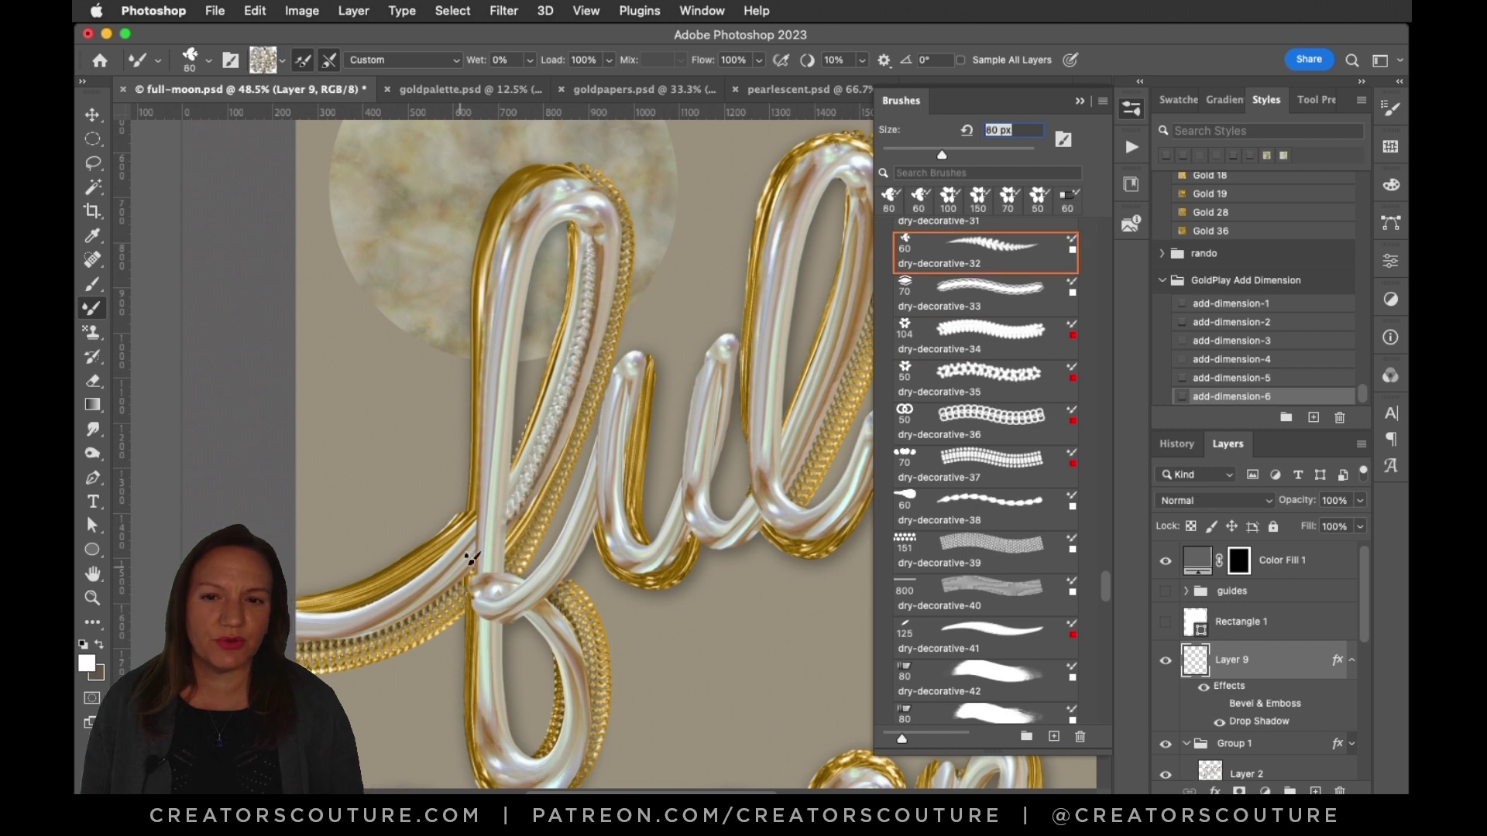
key("super+z")
key("super+z")
Switch back to the dry-decorative-19 bead brush and consult the lettering in 1.psd for reference
key("comma")
key("comma")
key("comma")
key("comma")
key("comma")
key("comma")
key("comma")
key("comma")
key("comma")
key("comma")
key("comma")
key("comma")
key("comma")
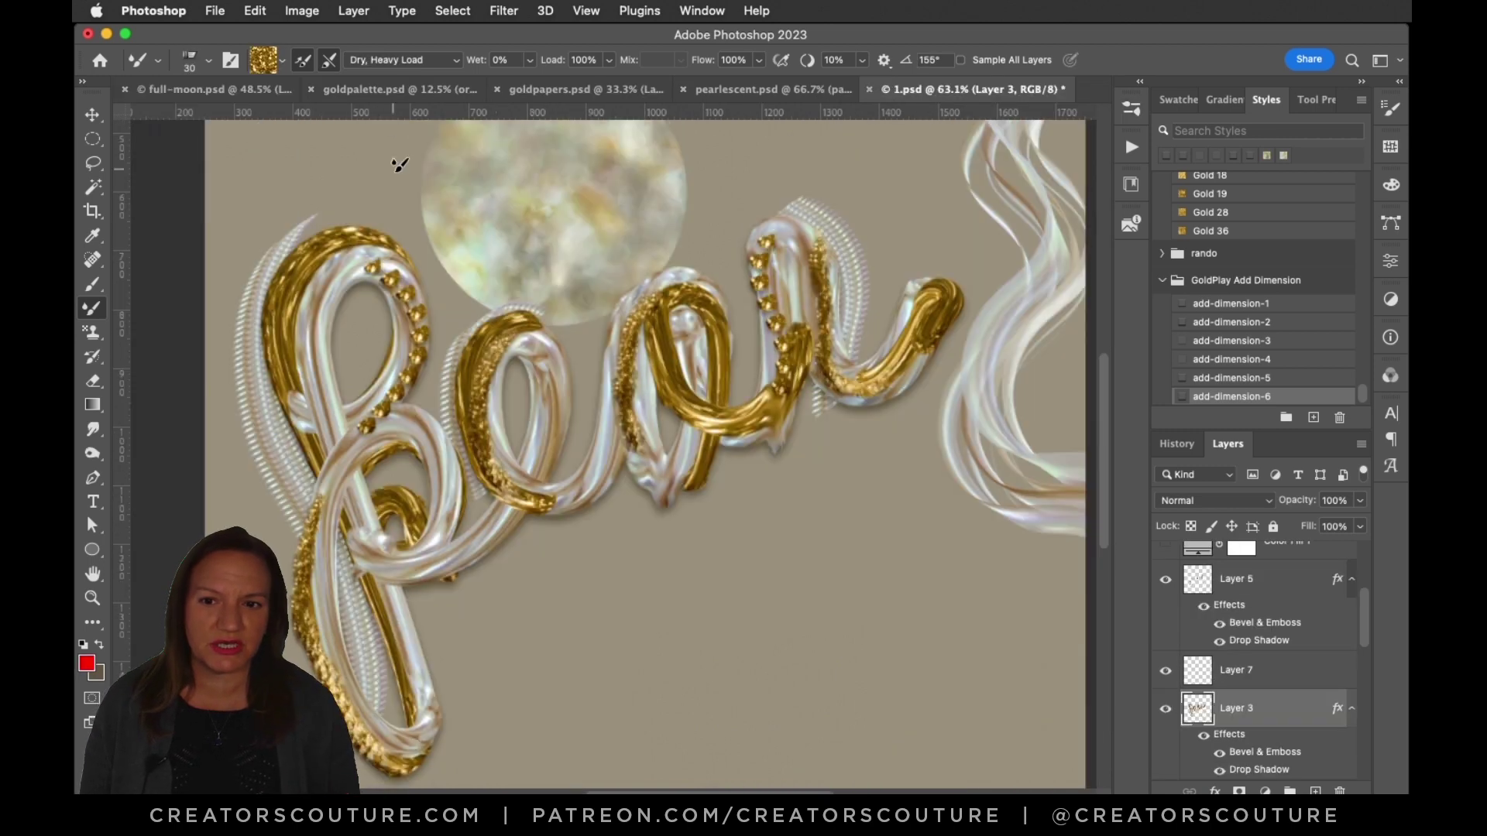
key("ctrl+Tab")
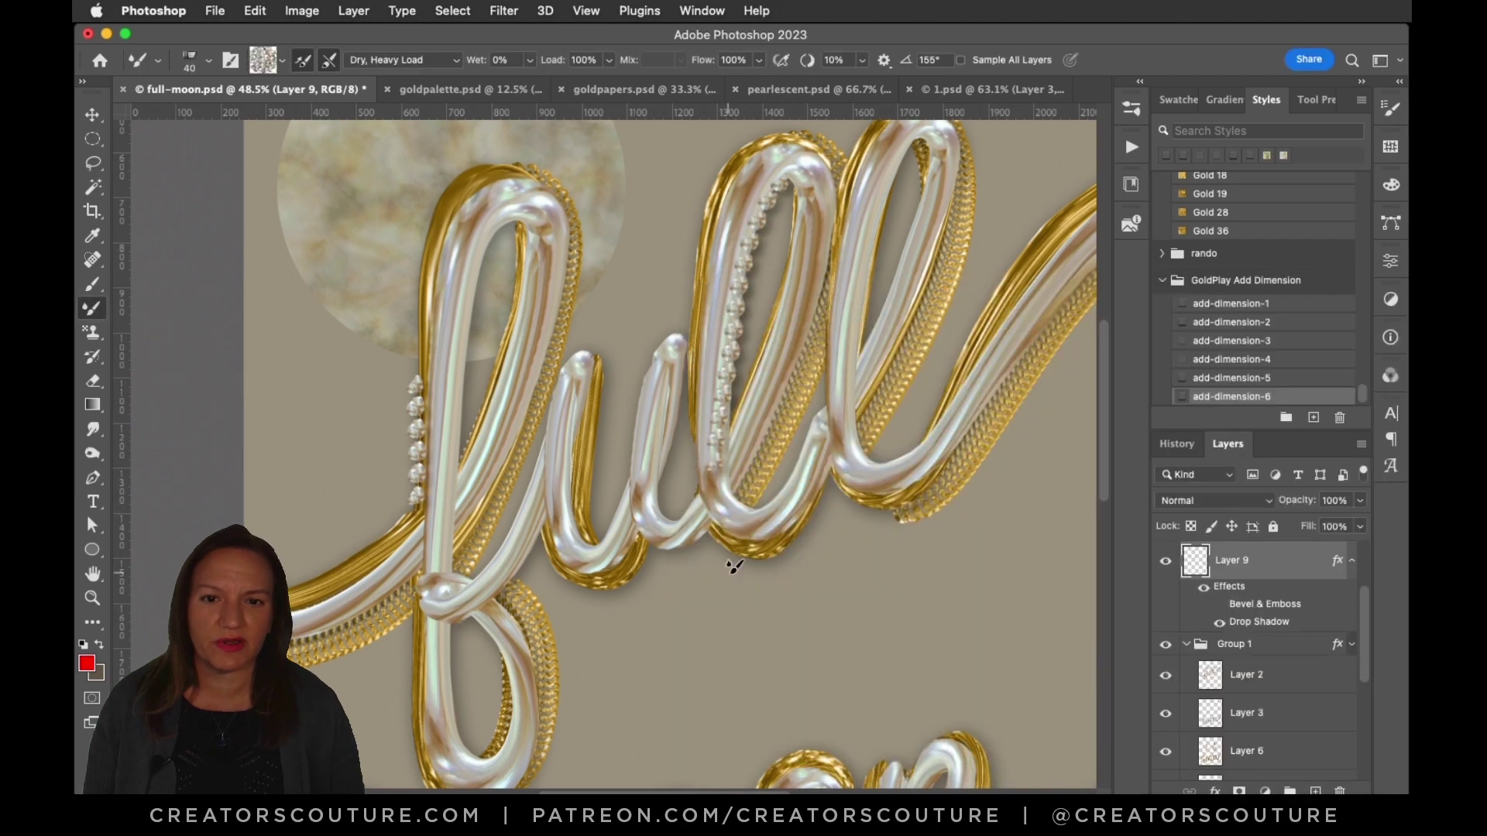
Undo the test beads and paint pearl beads with a 40 px brush along the strokes of "full" on Layer 9
key("super+z")
key("super+z")
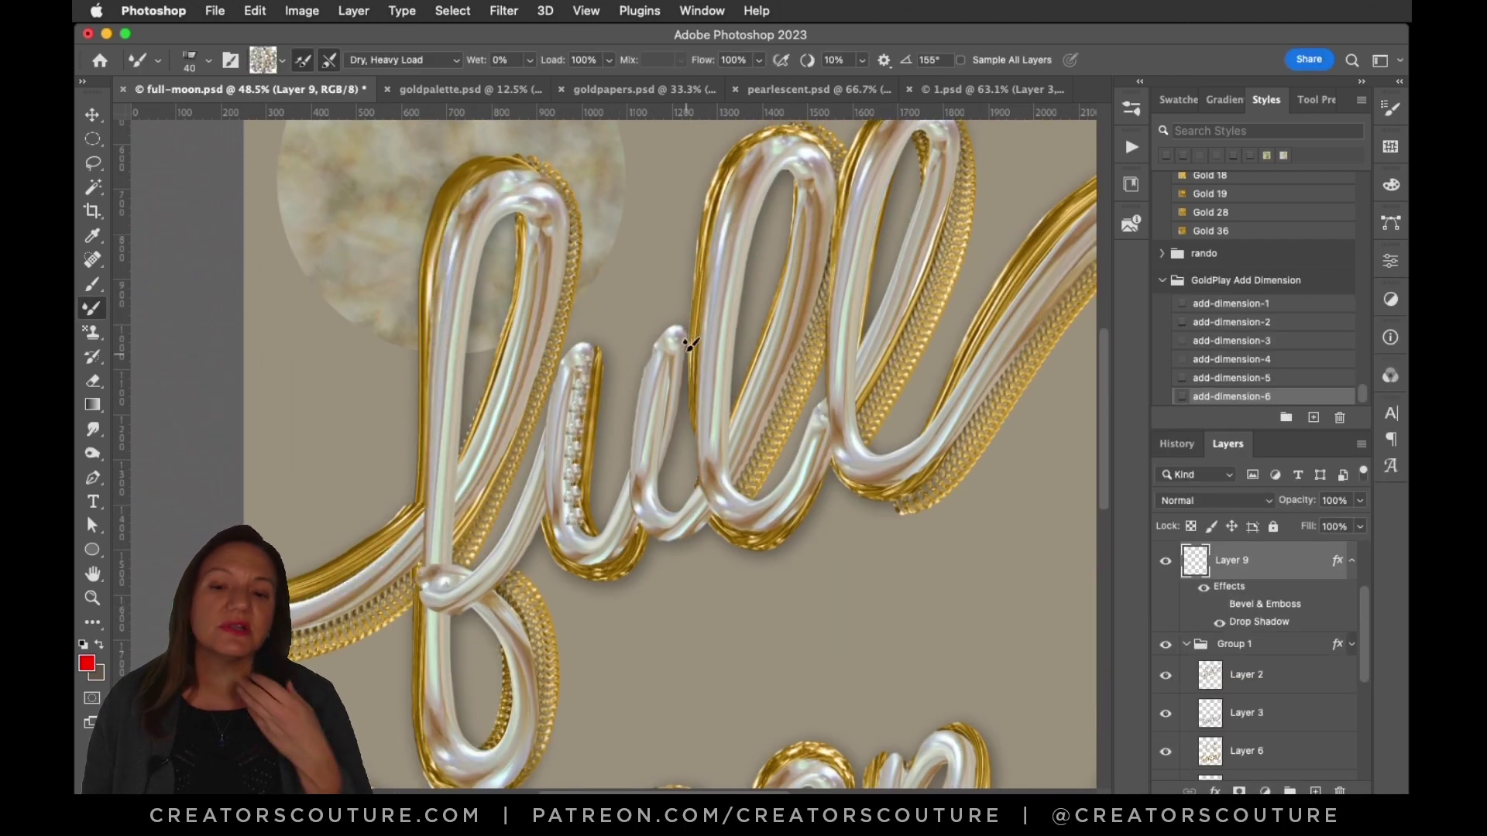
key("super+z")
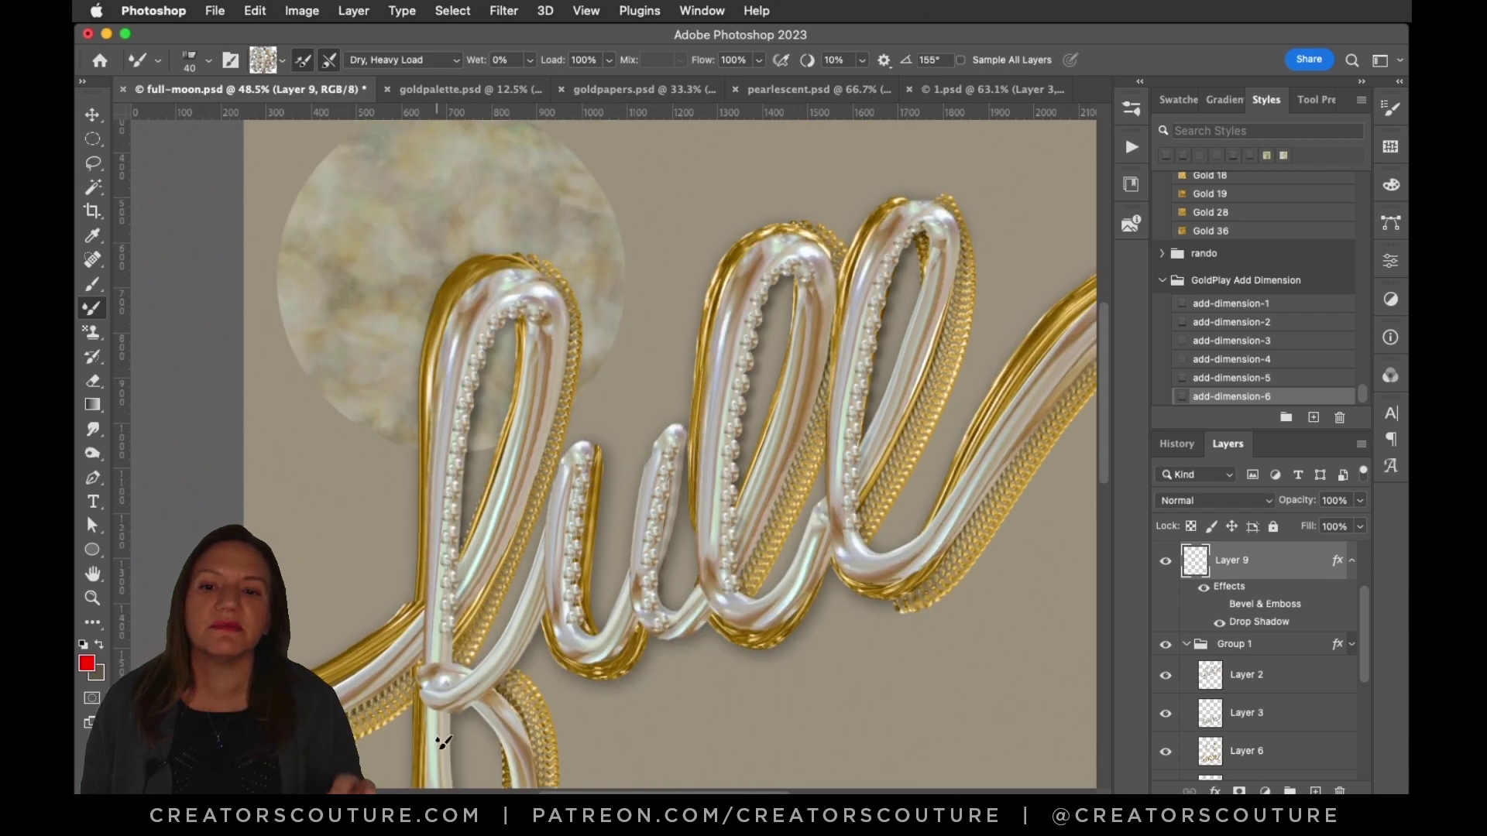
scroll(443, 744, "down", 3)
scroll(443, 743, "right", 4)
scroll(542, 464, "down", 2)
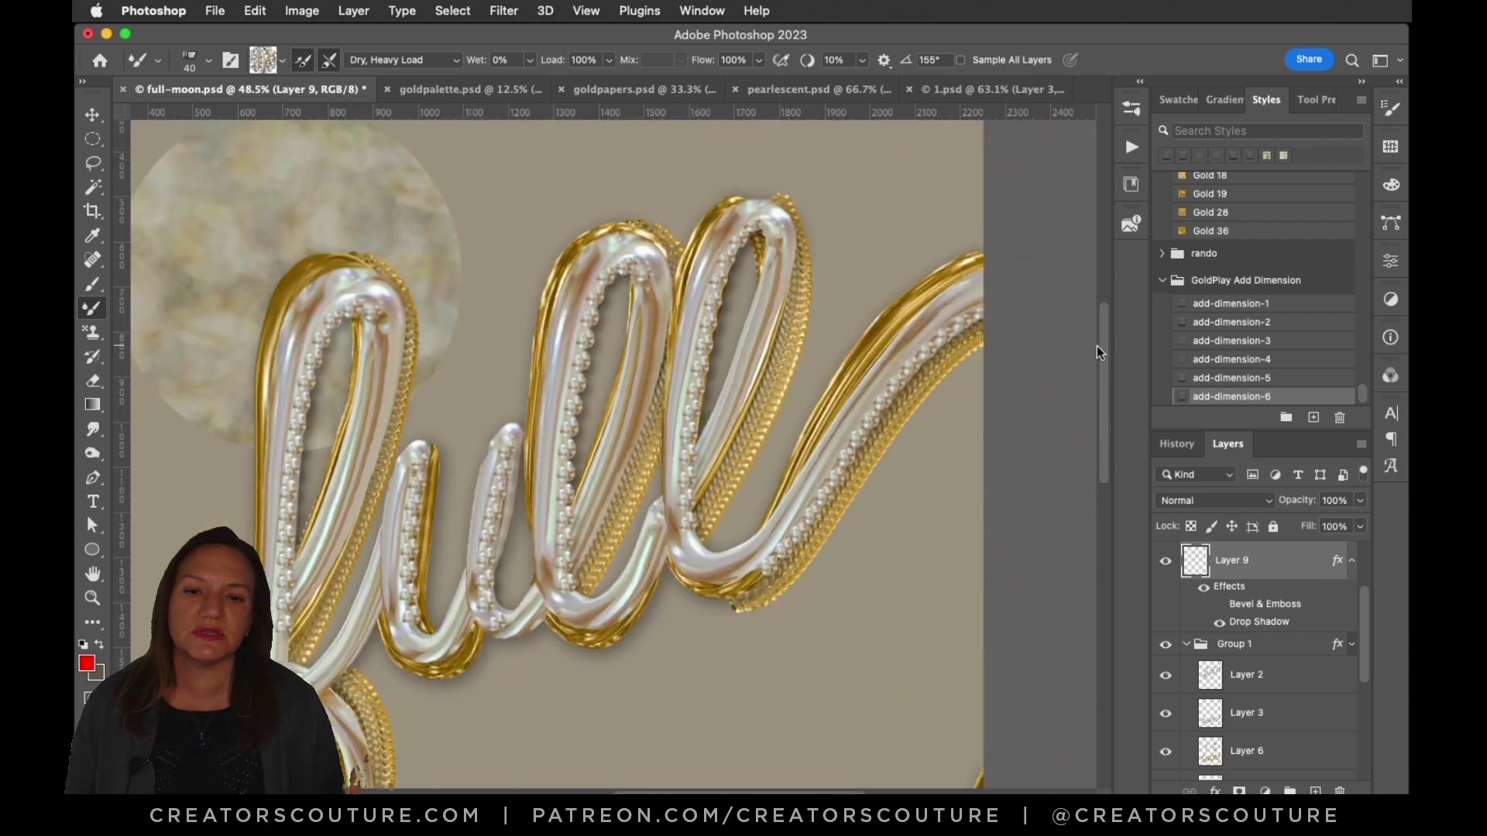
scroll(1088, 418, "down", 2)
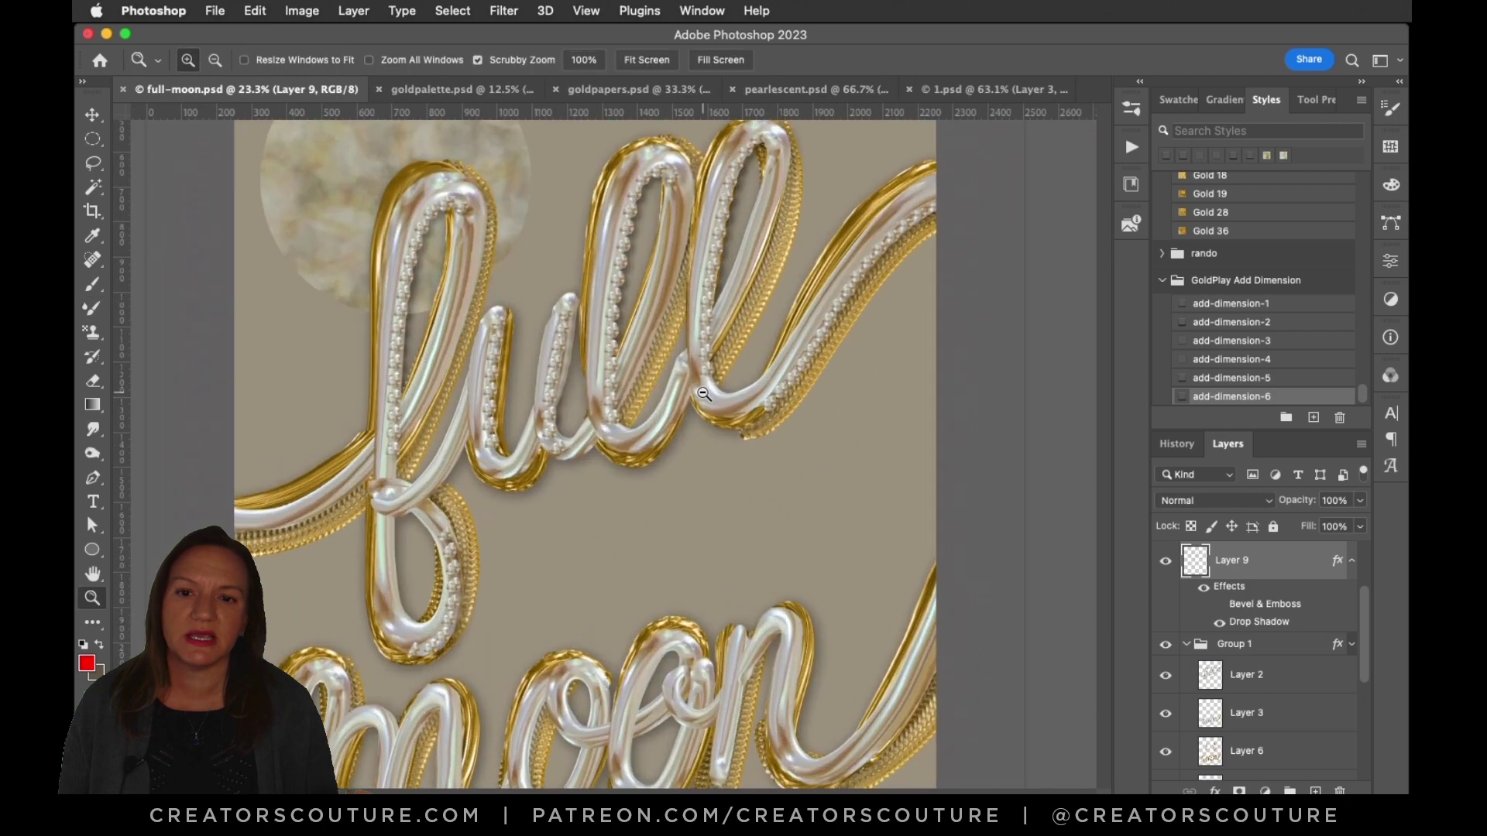
Duplicate Layer 9 and paint pearl beads with the 40 px brush along the letters of "moon" on the copy
scroll(1088, 418, "down", 2)
key("super+j")
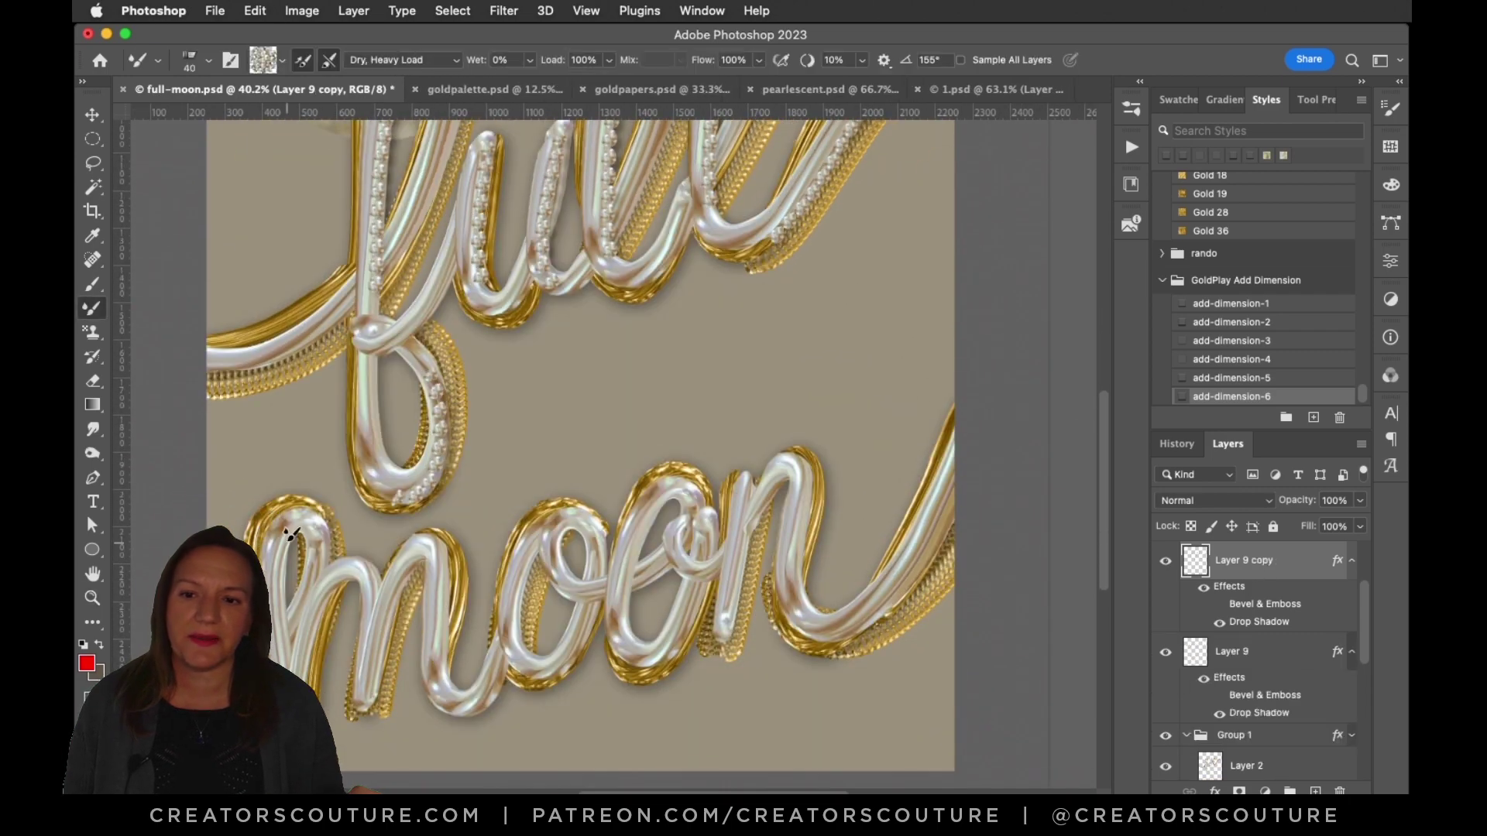
scroll(321, 595, "up", 5)
scroll(382, 696, "down", 4)
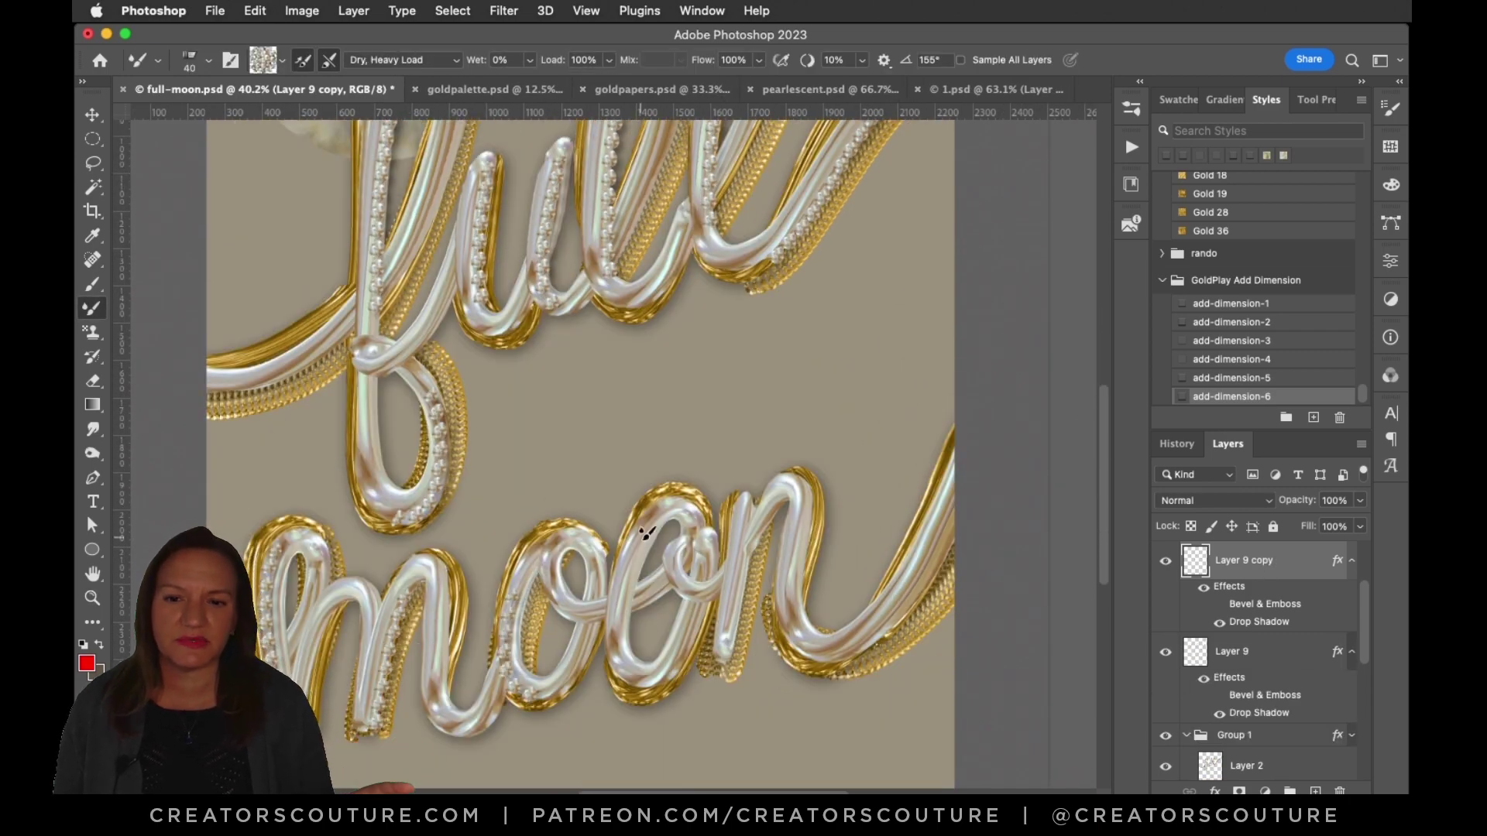
Load the brush with gold glitter from goldpapers.psd and hide Layer 9 copy in full-moon.psd
key("ctrl+shift+Tab")
key("ctrl+shift+Tab")
key("ctrl+shift+Tab")
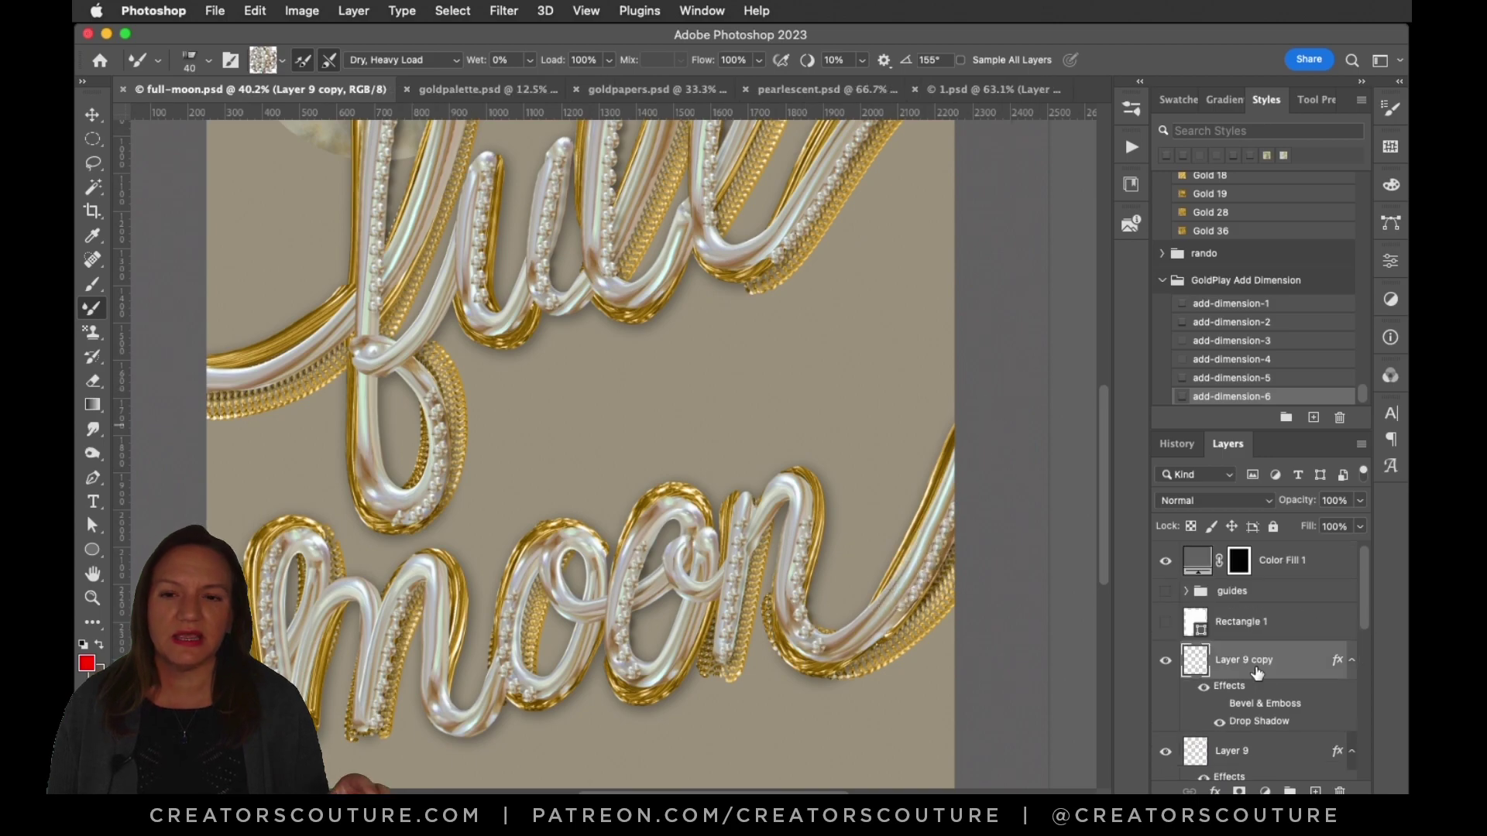
key("super+1")
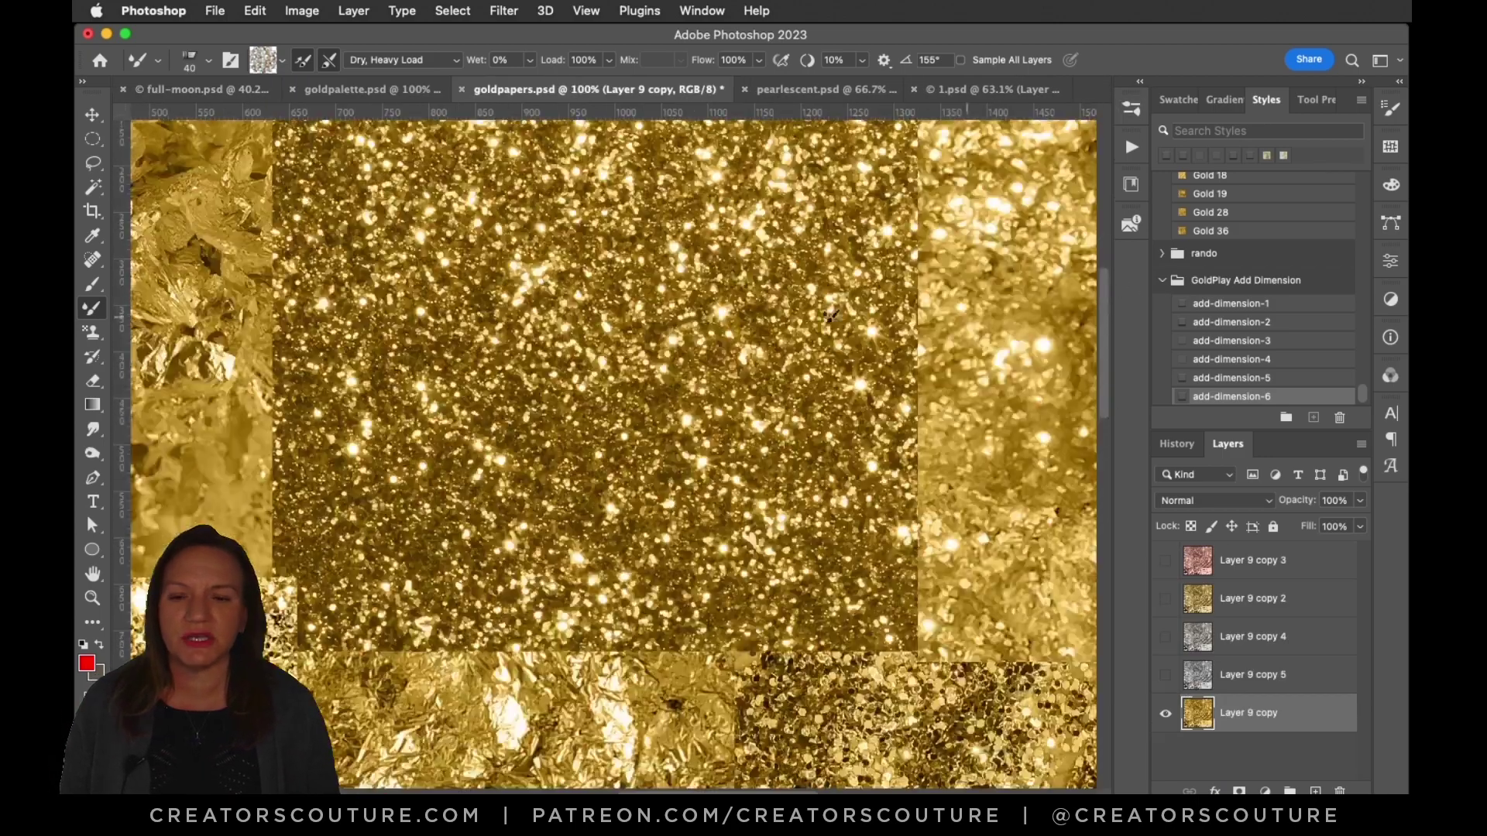
left_click(198, 90)
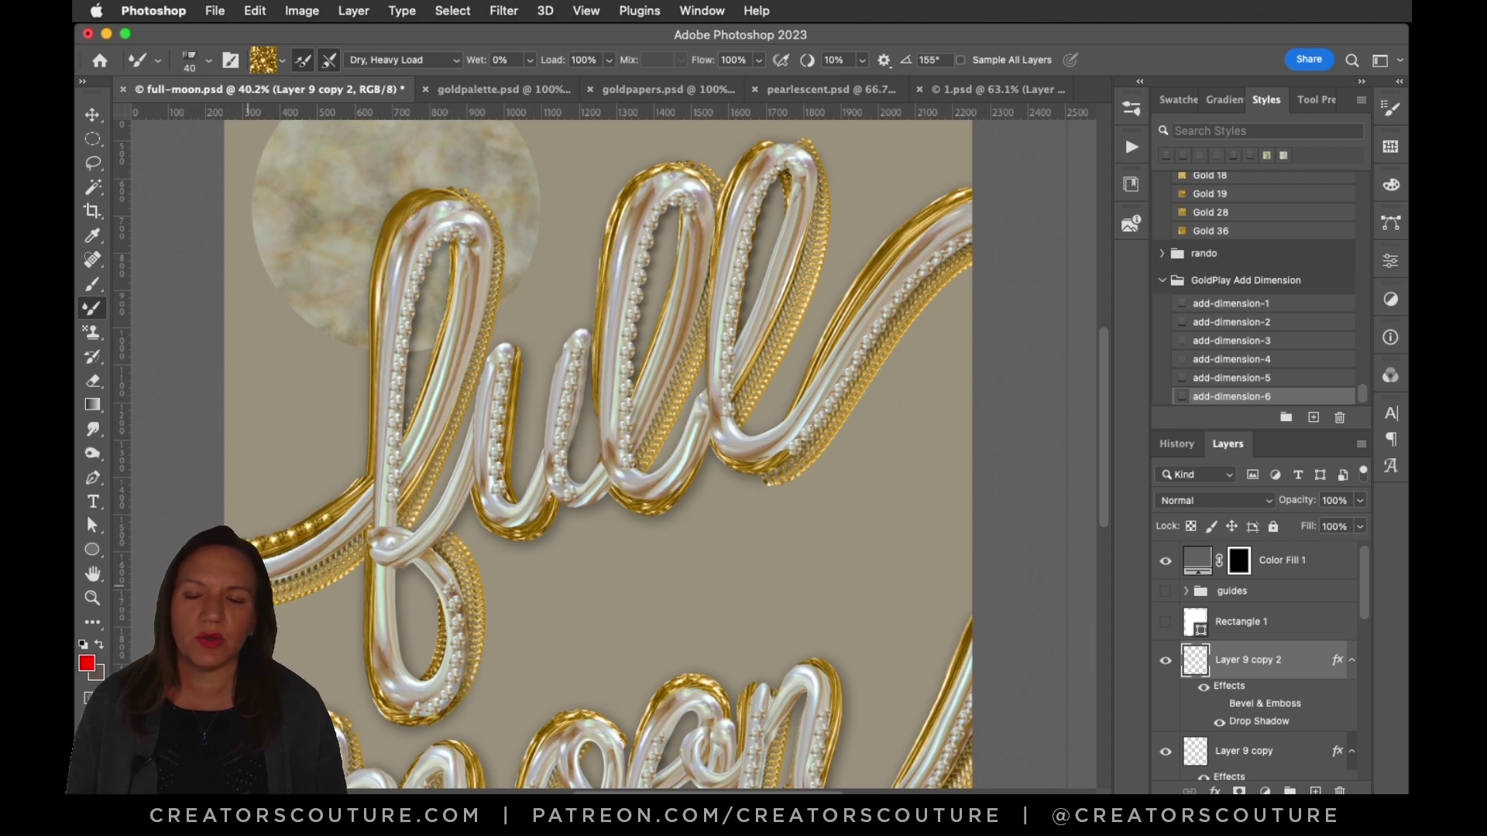
scroll(1364, 603, "down", 2)
left_click(1166, 675)
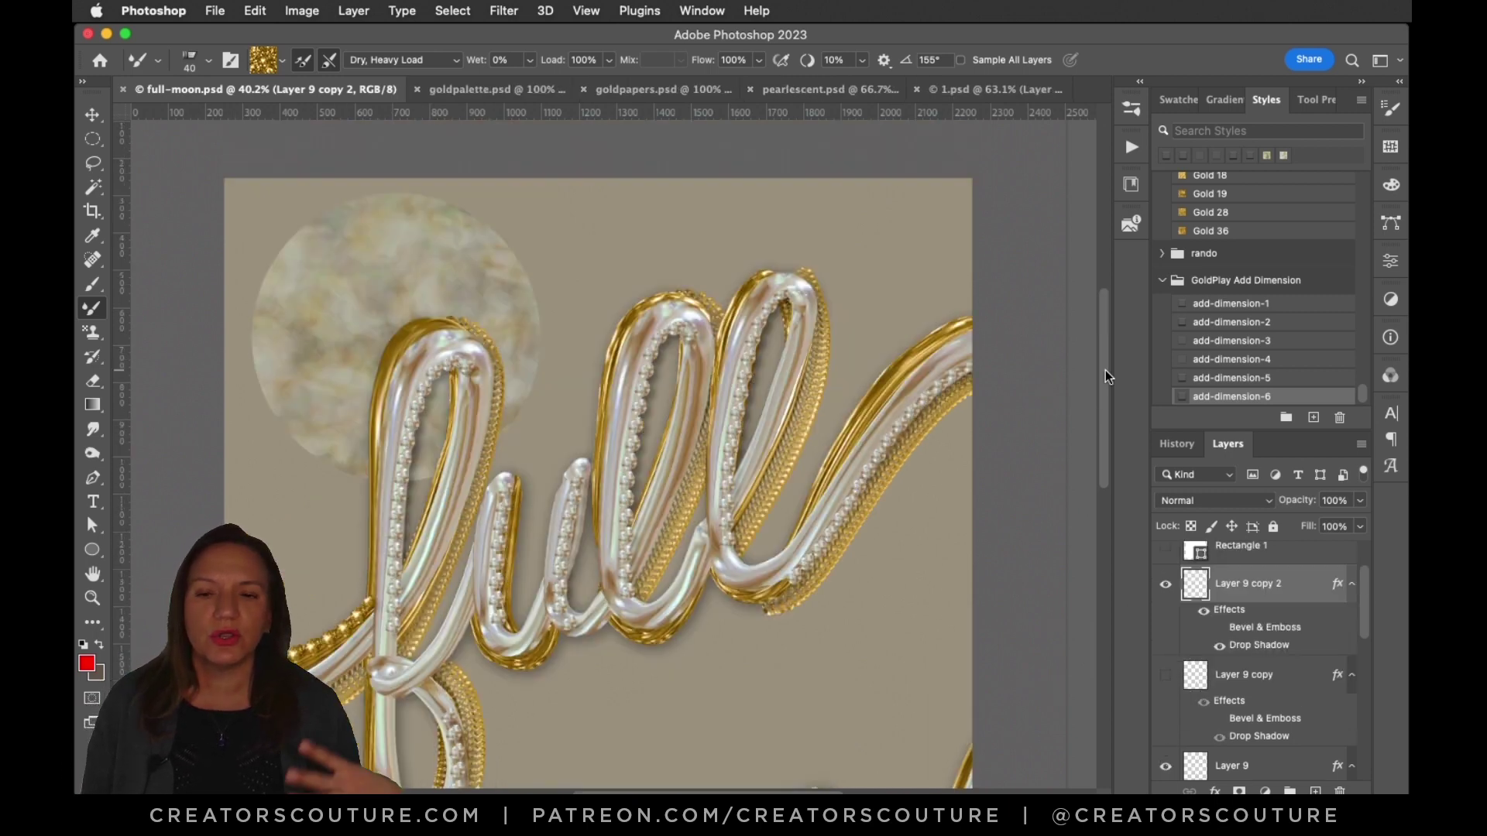
Try other gold decorative brushes, including dry-decorative-13 at 125 px, on the lettering and undo the strokes
key("F5")
scroll(1104, 514, "down", 3)
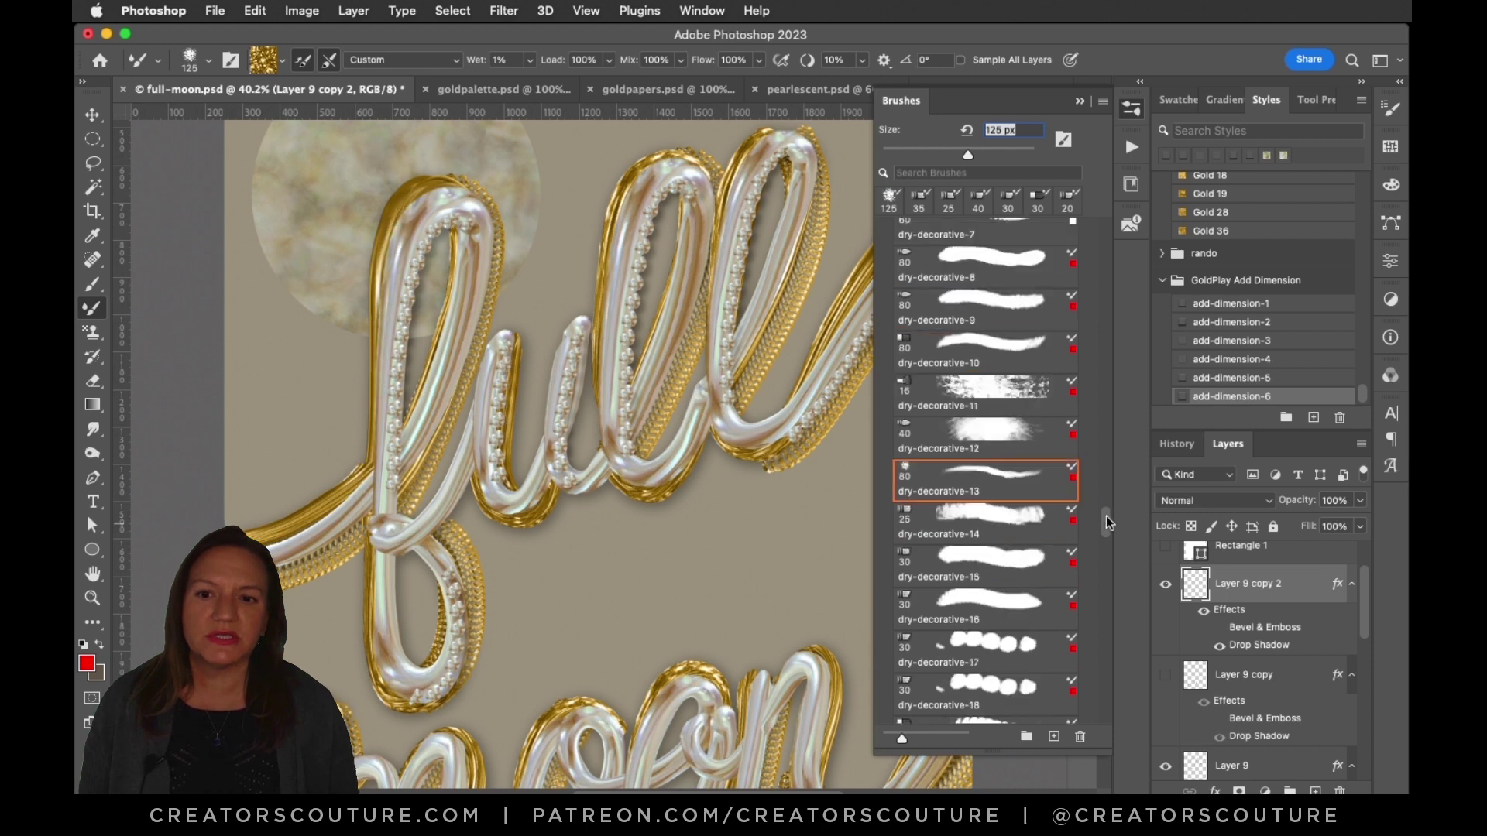
left_click(983, 391)
key("super+z")
key("super+z")
Paint a studded gold trim along the outer edges of the lettering with the 90 px dry-decorative-7 brush on Layer 9 copy 2
left_click(991, 341)
scroll(1008, 443, "up", 3)
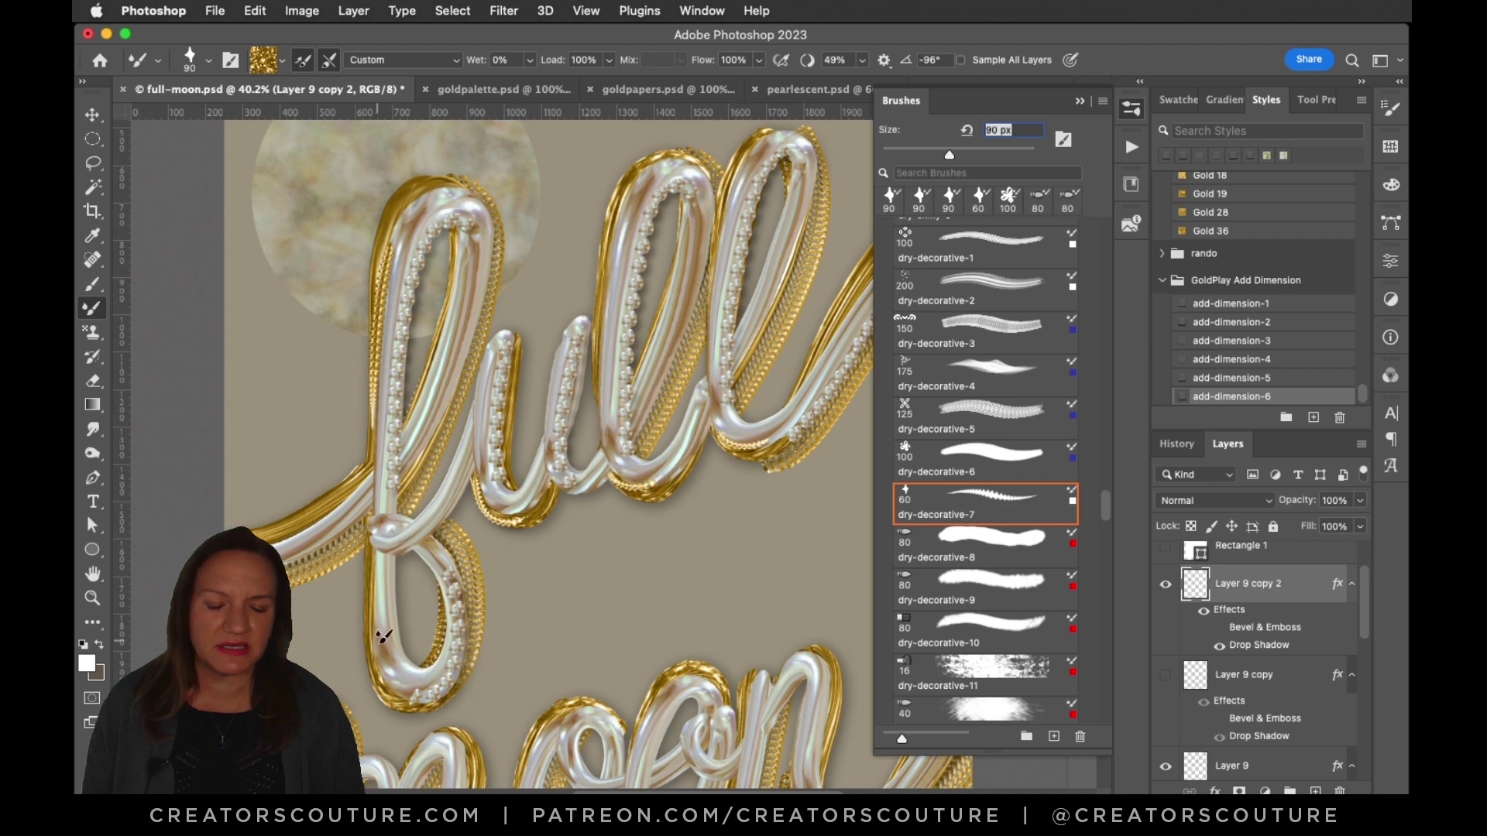
left_click(1130, 116)
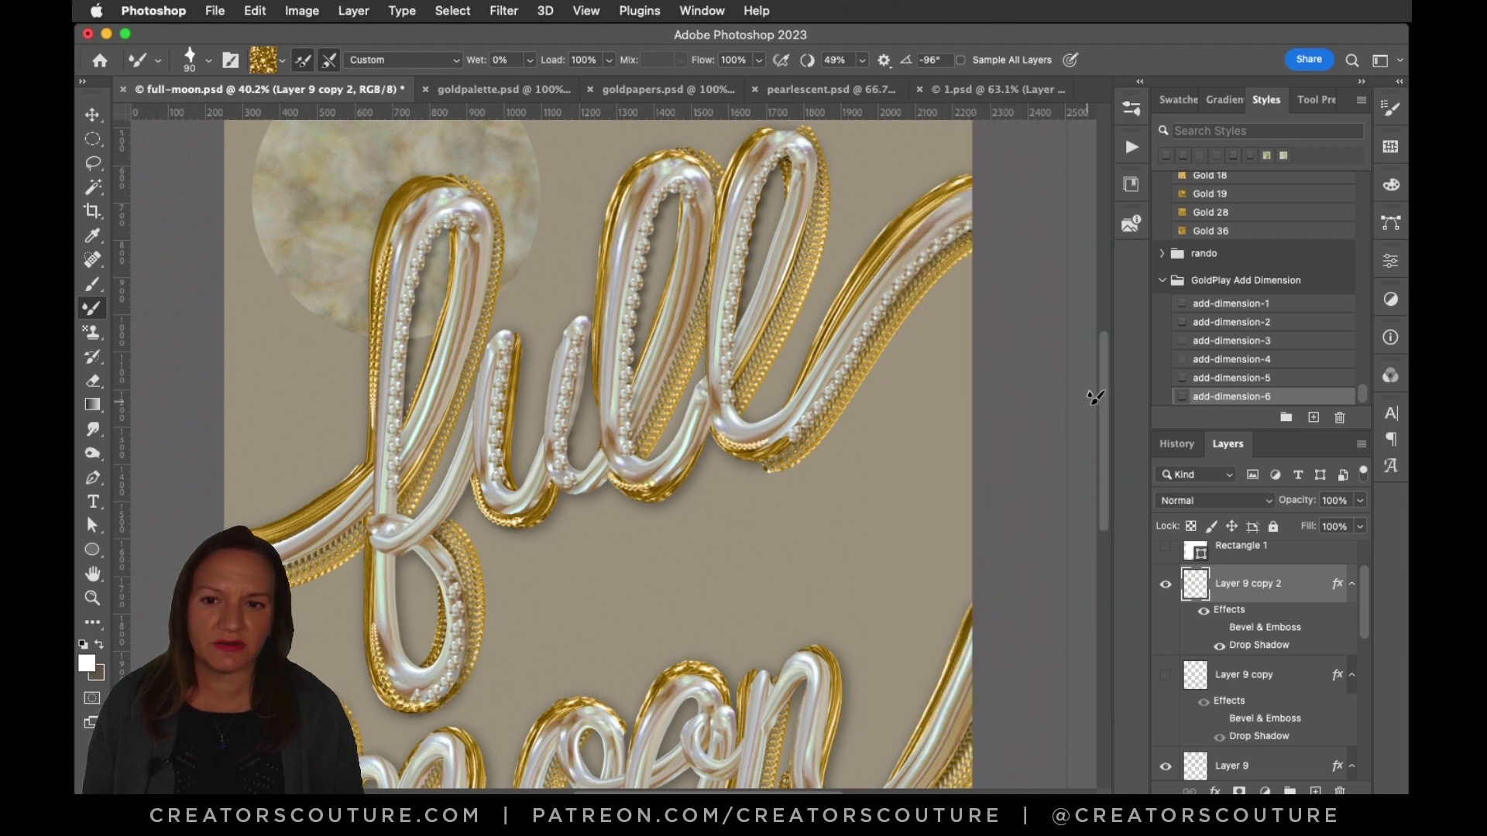
scroll(289, 507, "down", 5)
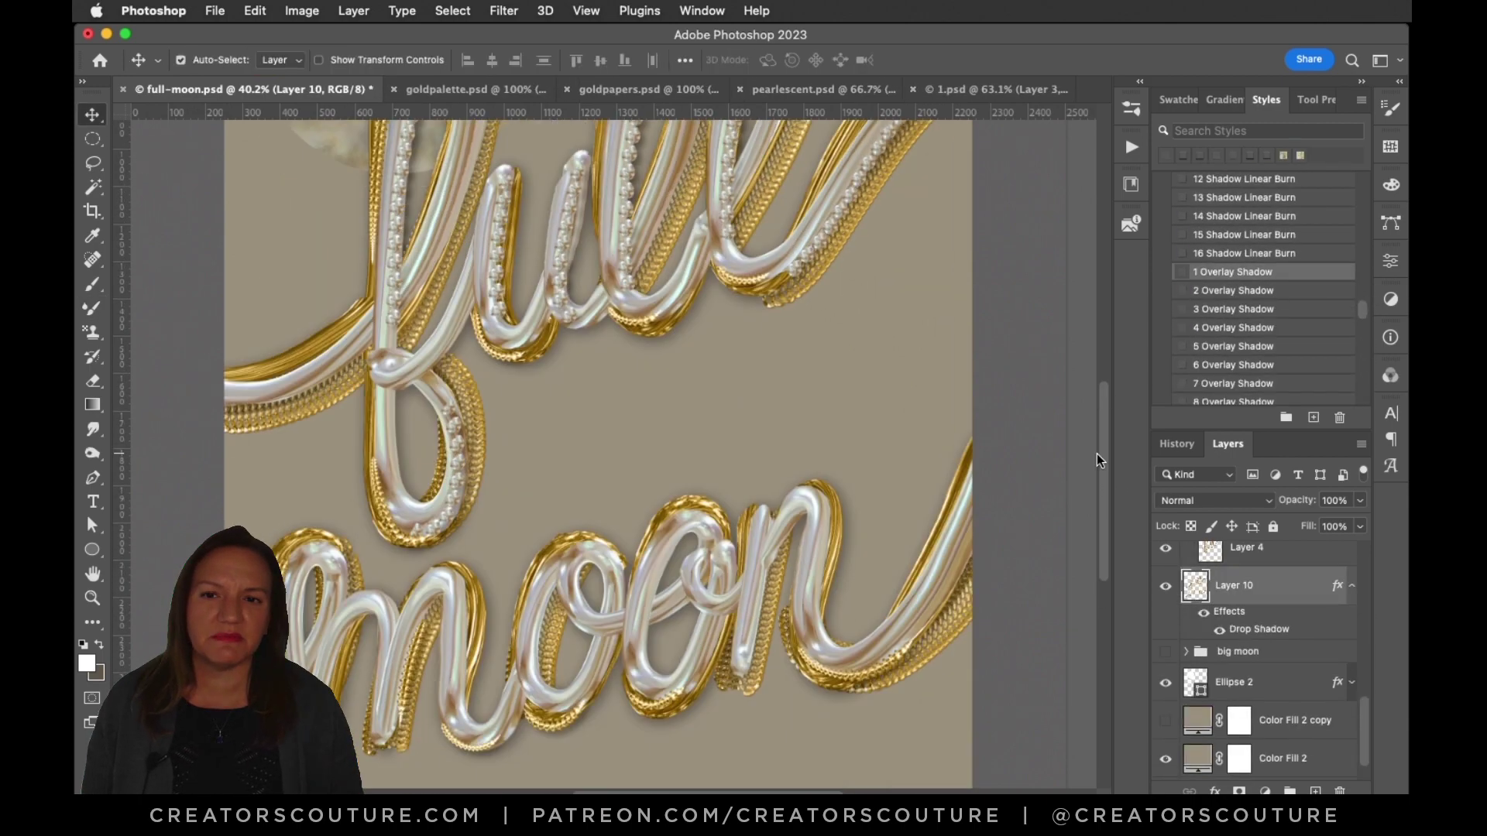
Hide Ellipse 2 and show the big moon group with its Layer 8 texture hidden
key("super+0")
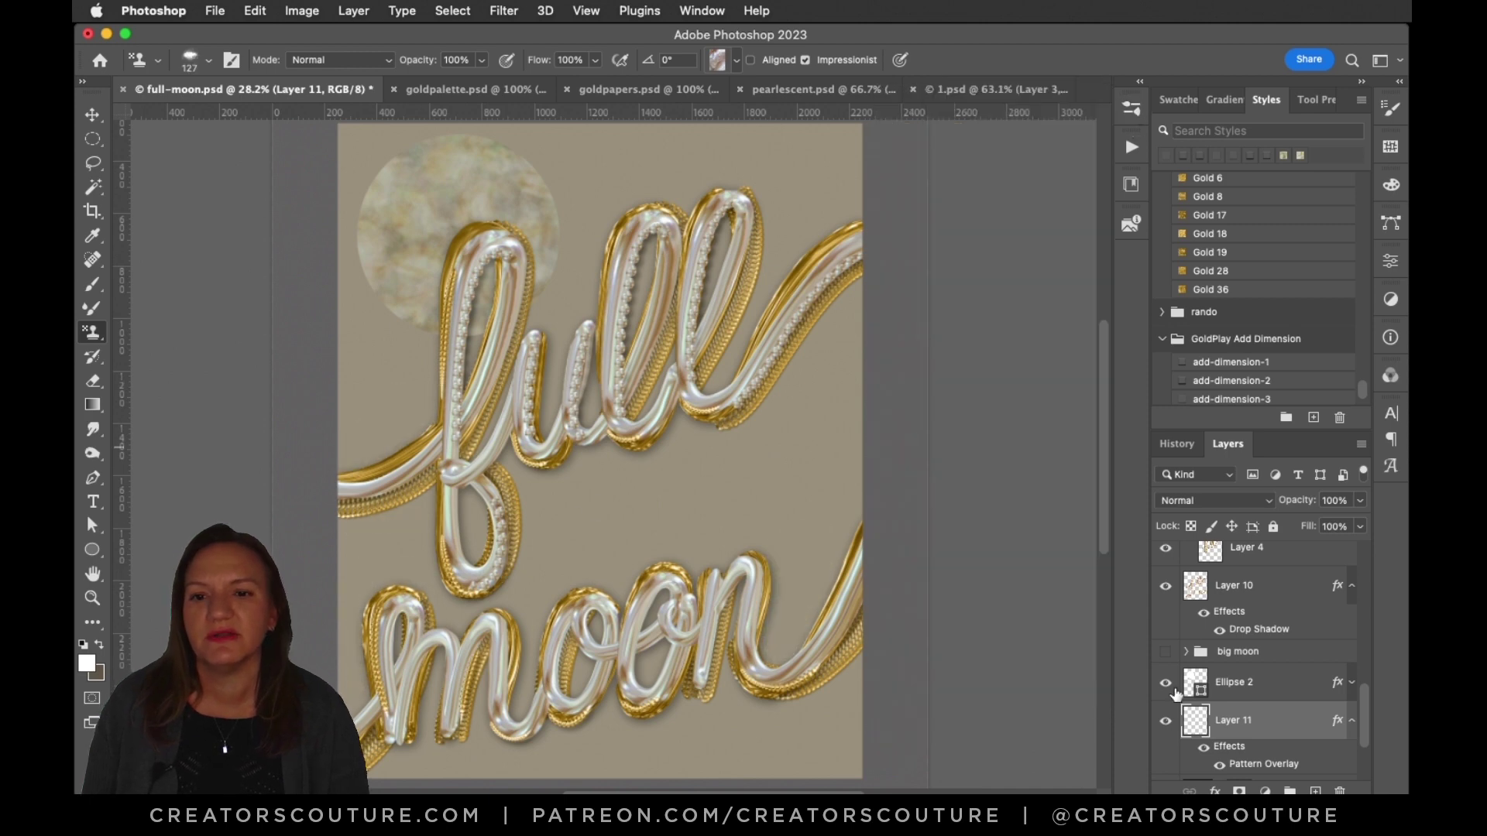
left_click(1165, 682)
scroll(434, 293, "down", 1)
left_click(1186, 651)
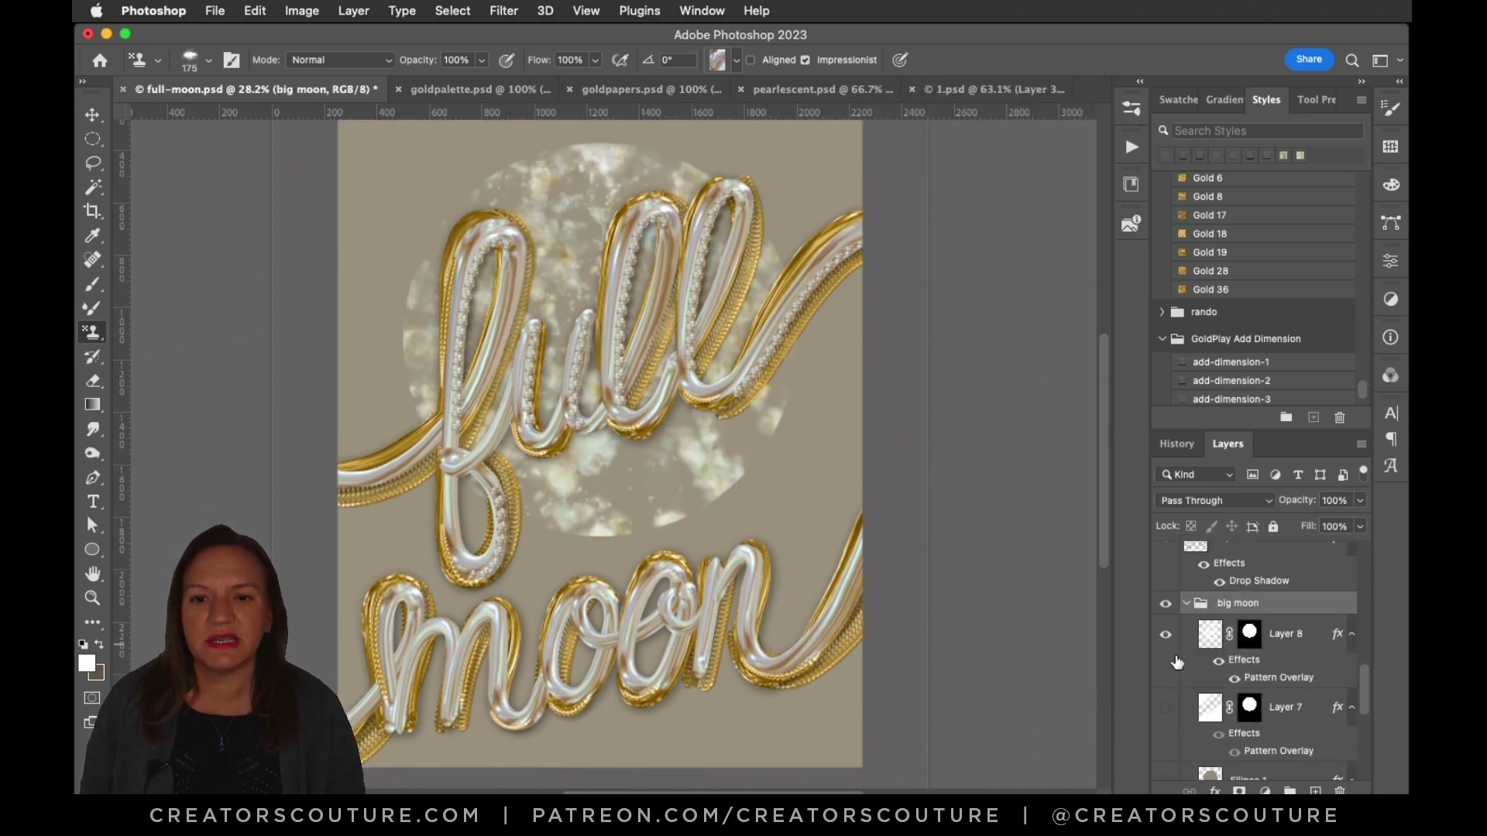
scroll(1364, 690, "down", 1)
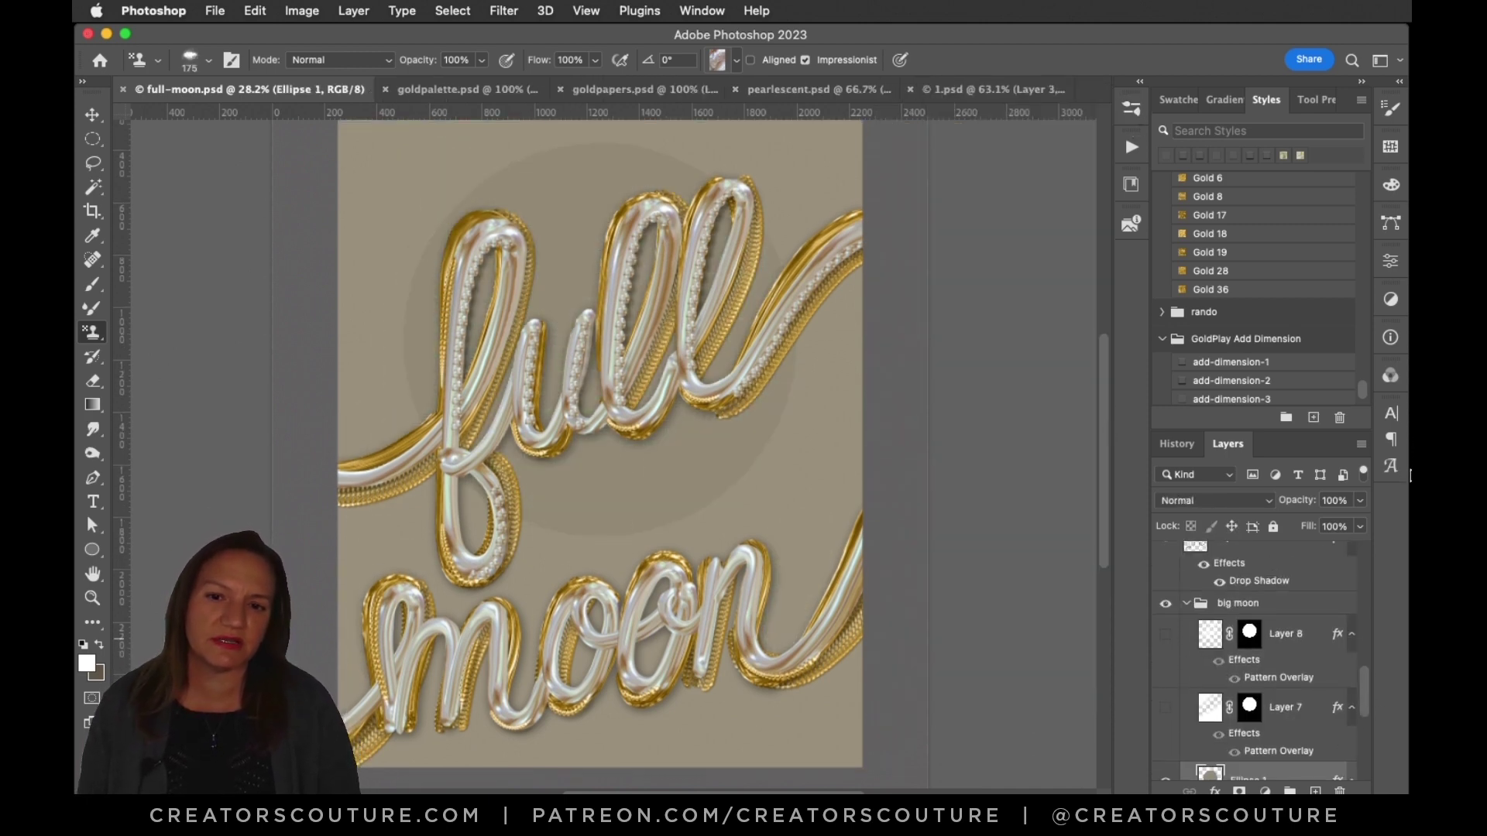
scroll(1367, 663, "up", 1)
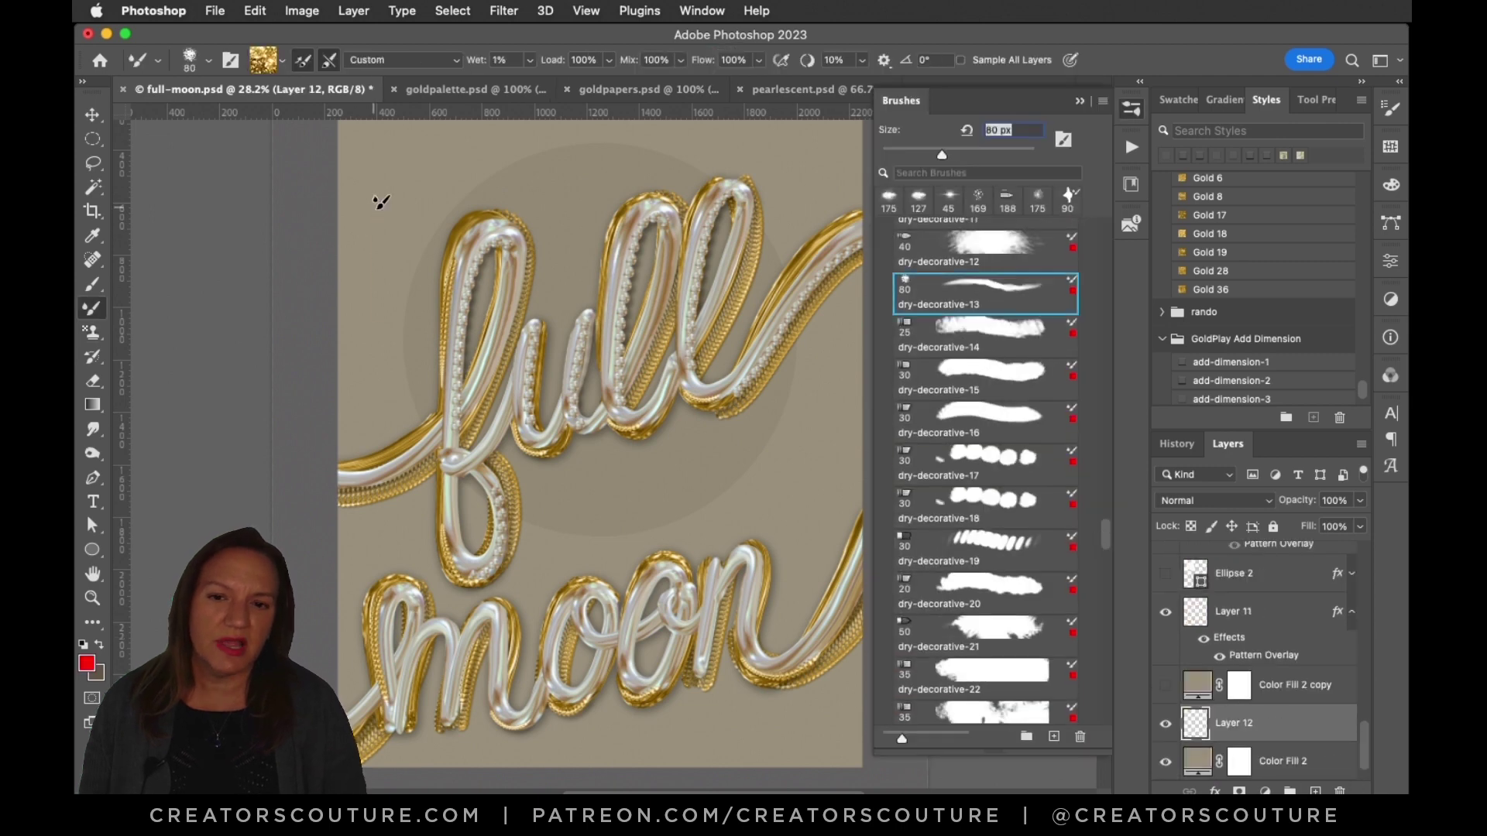
Paint a small gold beaded snowflake beside the "f" on Layer 12 and apply the 4 Overlay Shadow style
scroll(1107, 488, "down", 3)
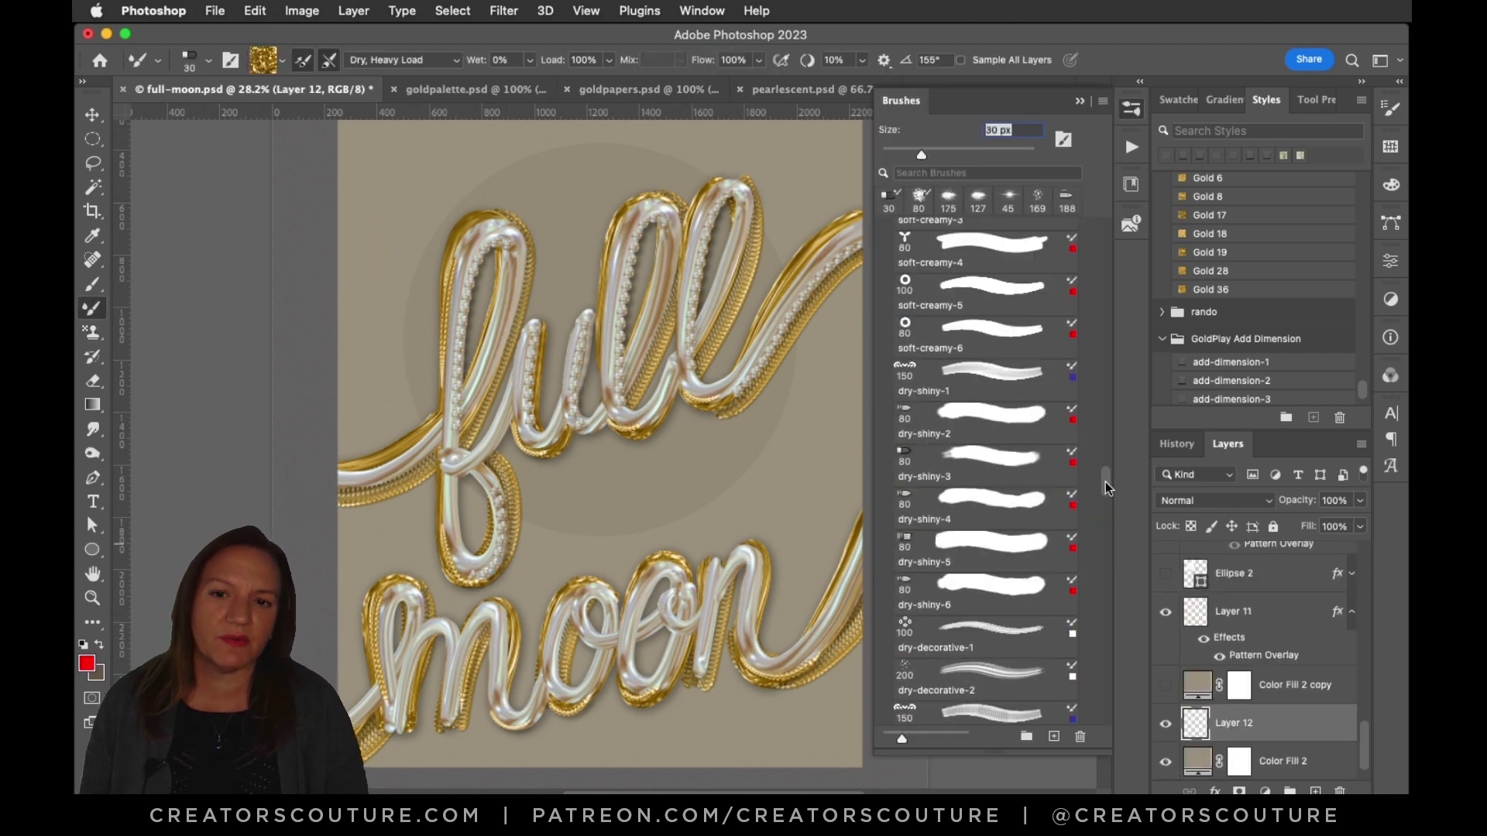
left_click_drag(1105, 483, 1106, 602)
left_click(984, 596)
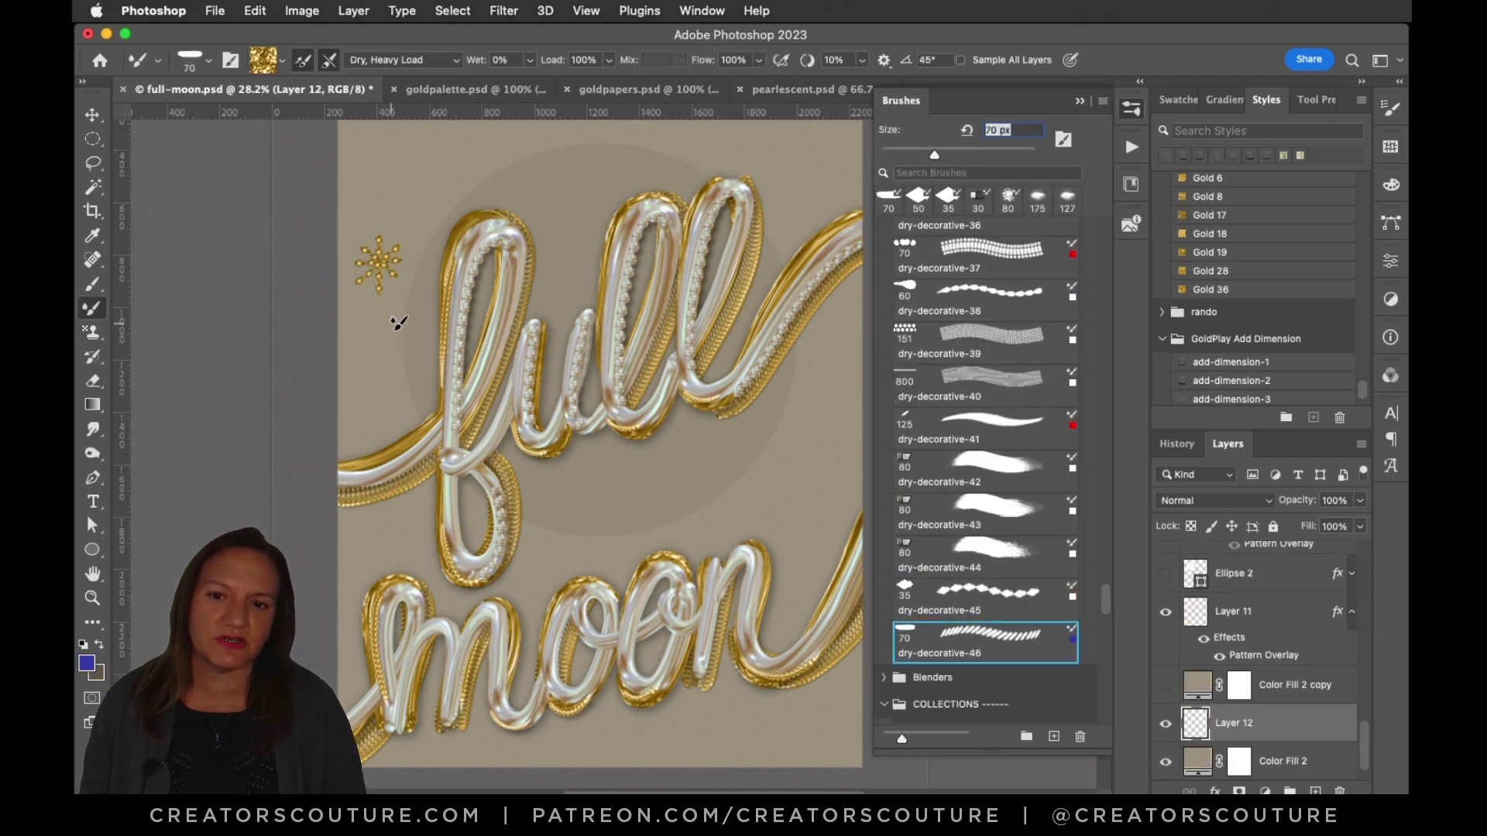
key("v")
scroll(405, 277, "up", 2)
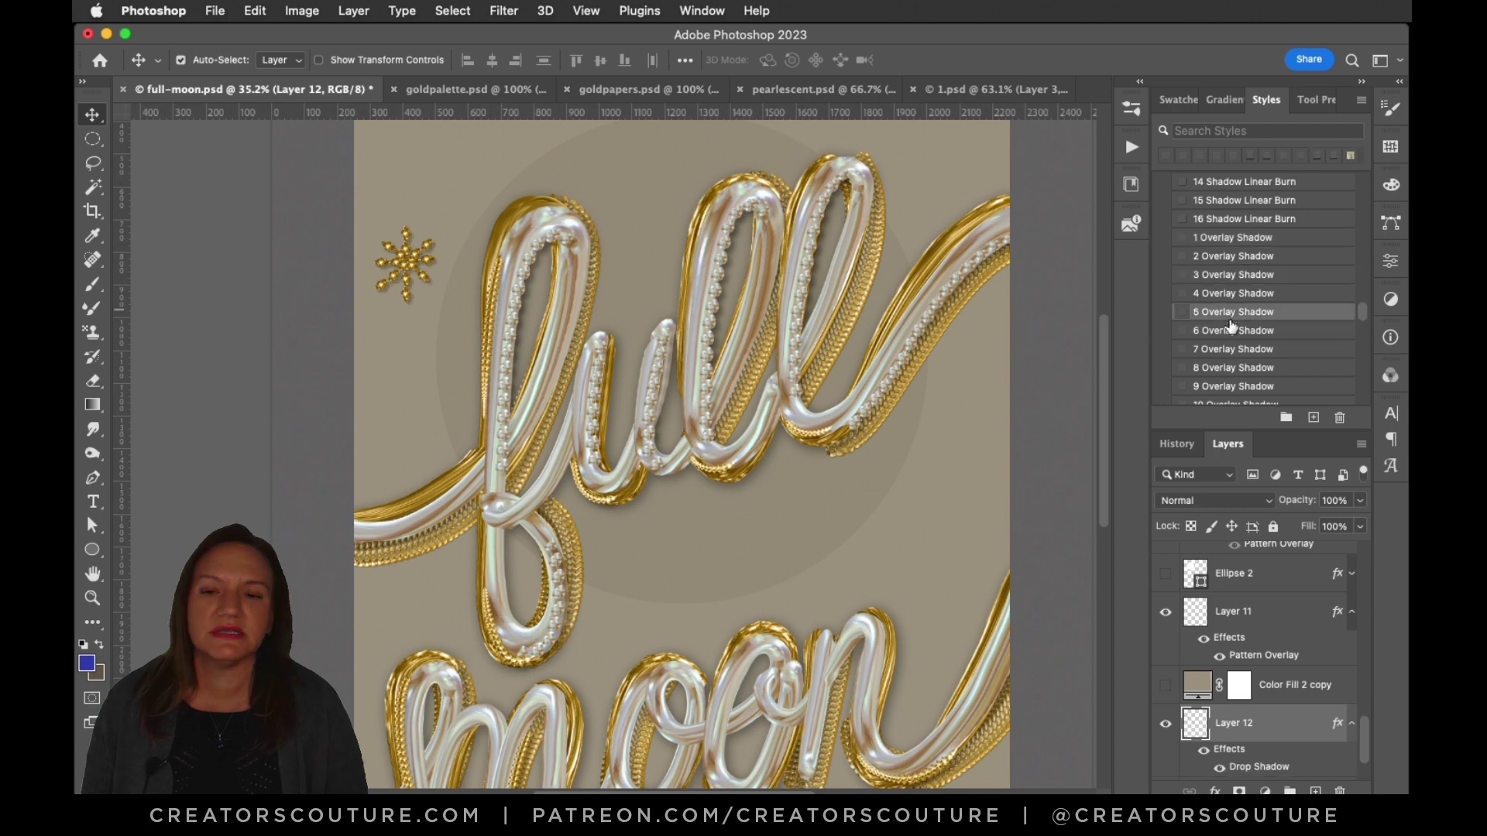
left_click(1236, 293)
Rework the ornament into a beaded gold cross on Layer 12 with diagonal pearl rays on a new layer beneath it
key("b")
key("F5")
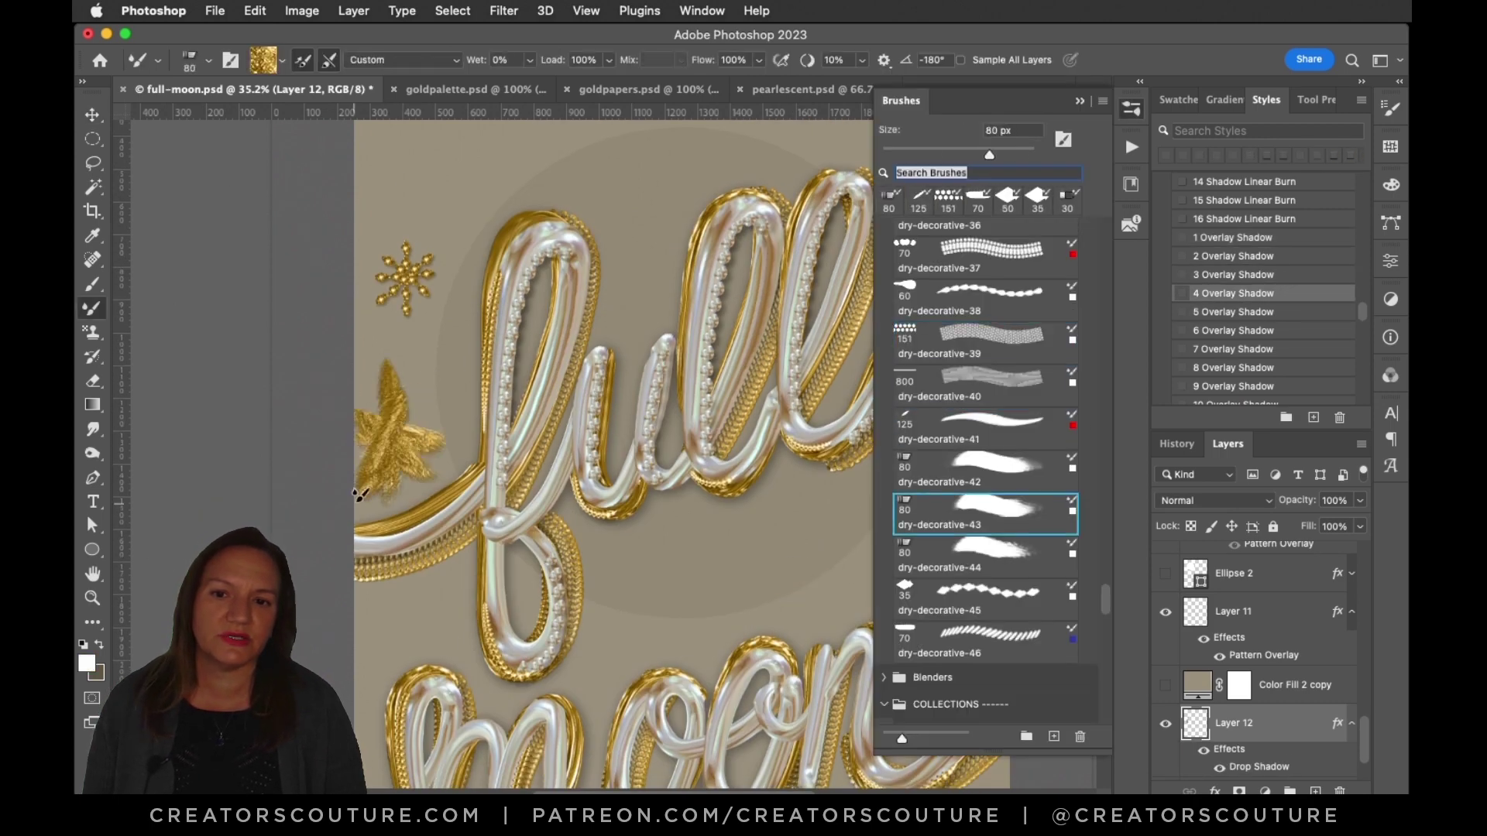
left_click(1314, 791, "super")
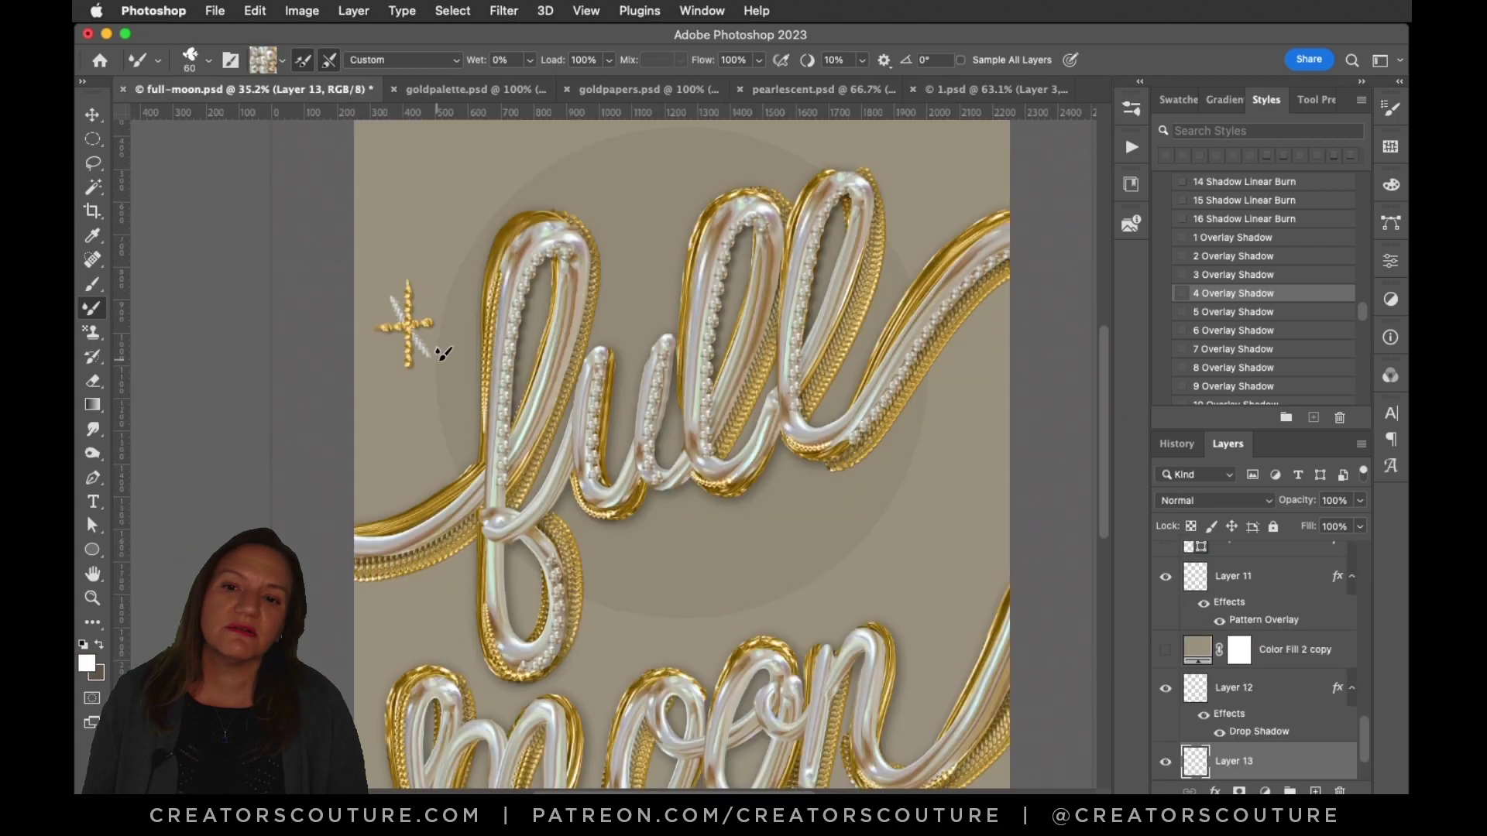
Apply the Gold 4 style to Layer 13 and test a glitter streak with the 175 px Magical-Meteor-Streaky brush
scroll(1290, 267, "down", 15)
left_click(1208, 236)
key("s")
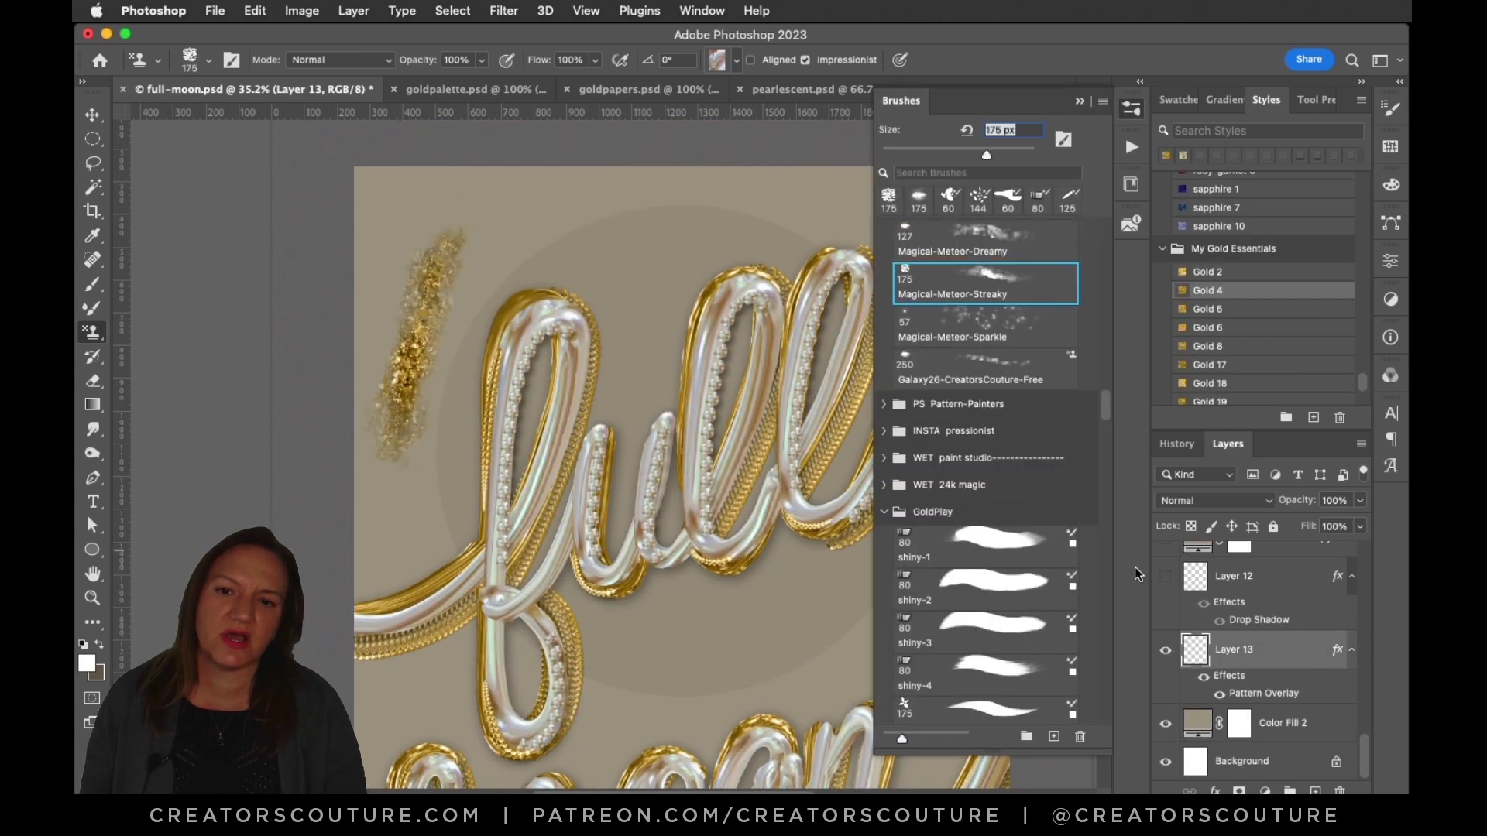
Paint chunky gold glitter into the canvas corners on Layer 13 with the 144 px mixer brush
scroll(1106, 452, "down", 3)
scroll(1106, 452, "down", 5)
left_click(991, 341)
scroll(991, 341, "down", 5)
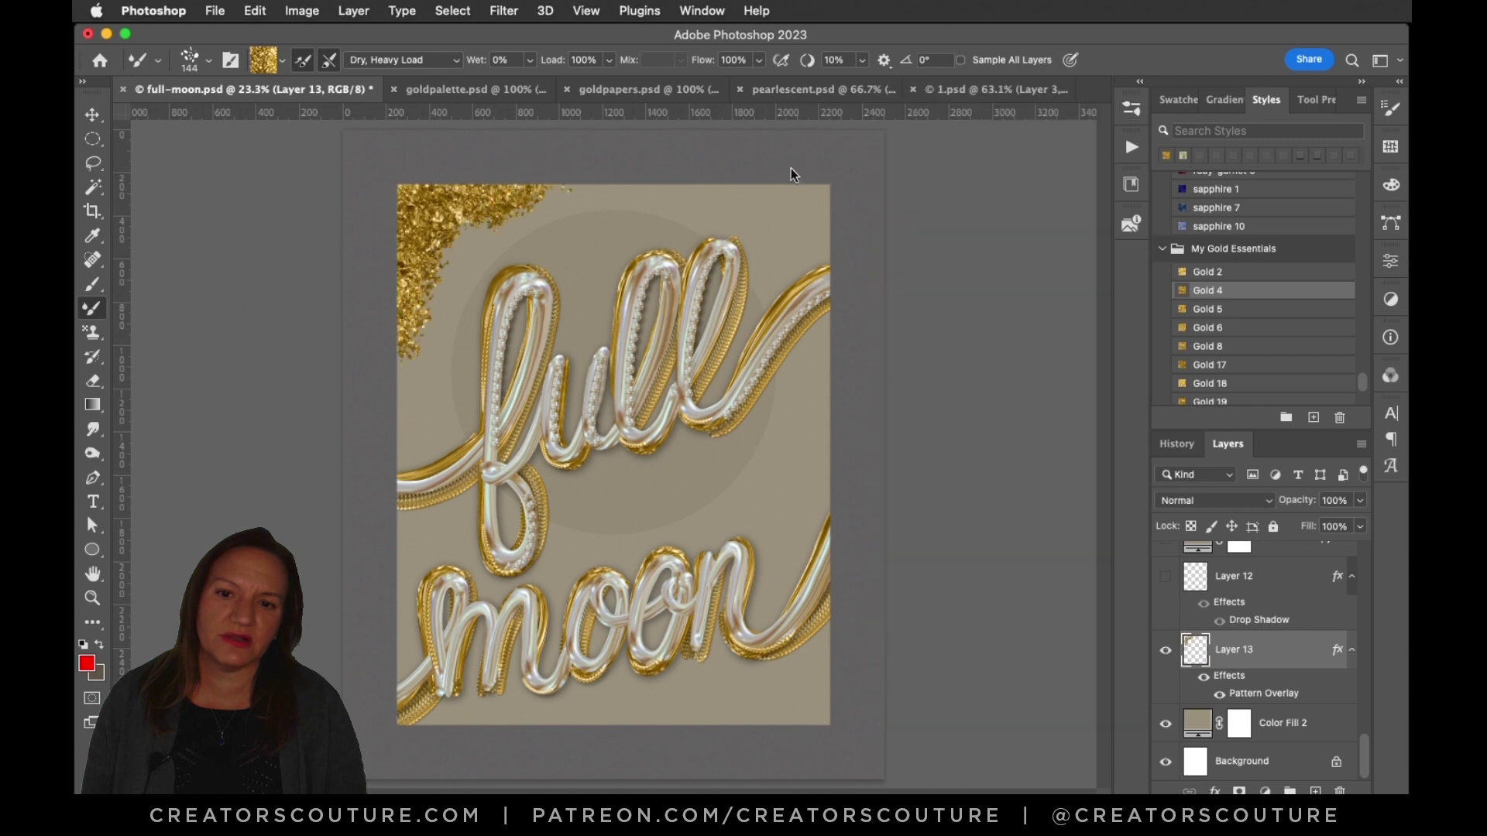
Try the Gold 19 style on the corner glitter layer, finishing with the pearl 2 style
left_click(1208, 346)
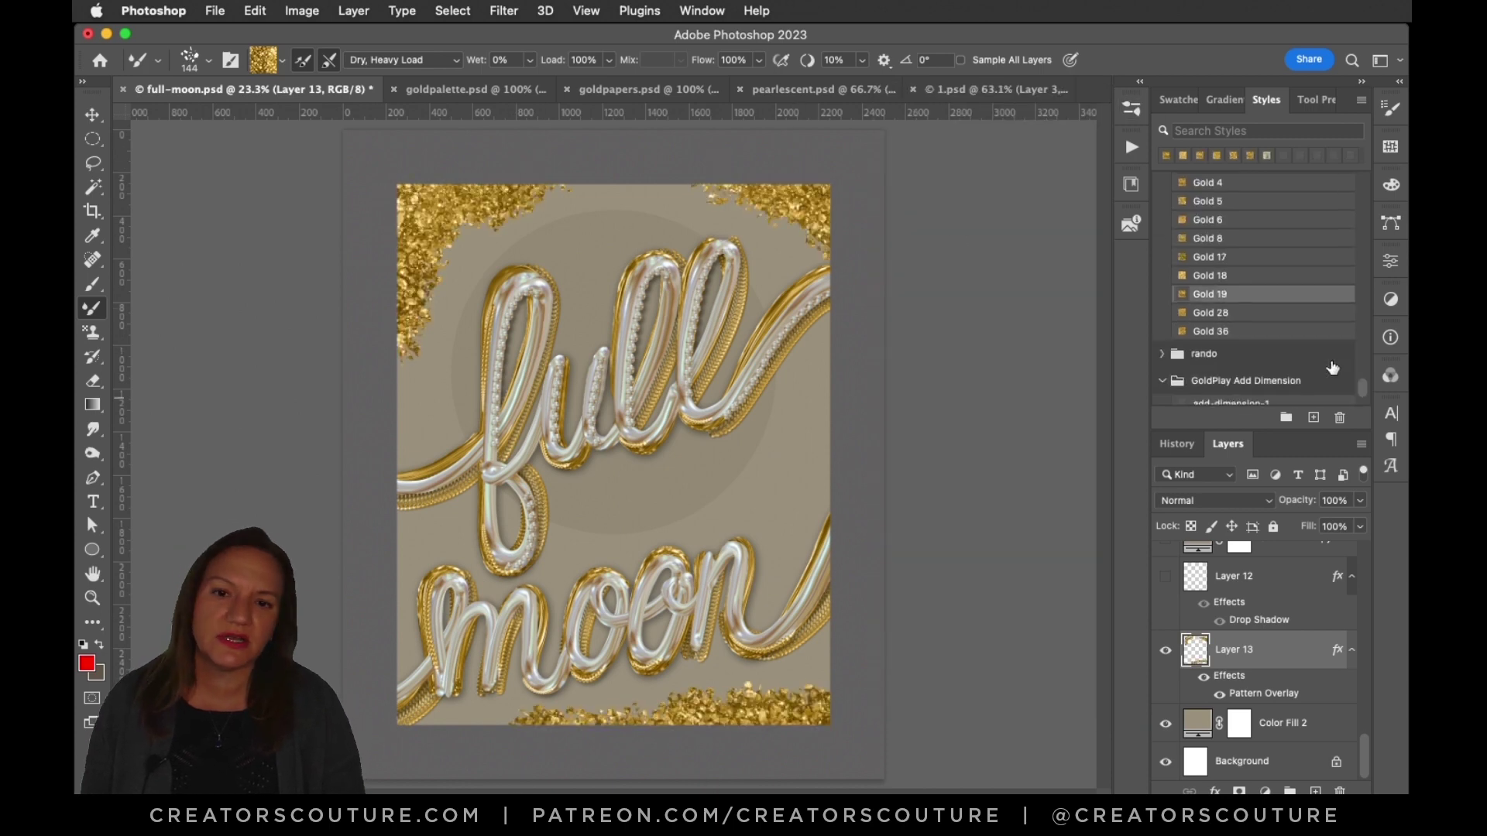
scroll(1316, 349, "up", 5)
scroll(1317, 349, "up", 3)
left_click(1222, 332)
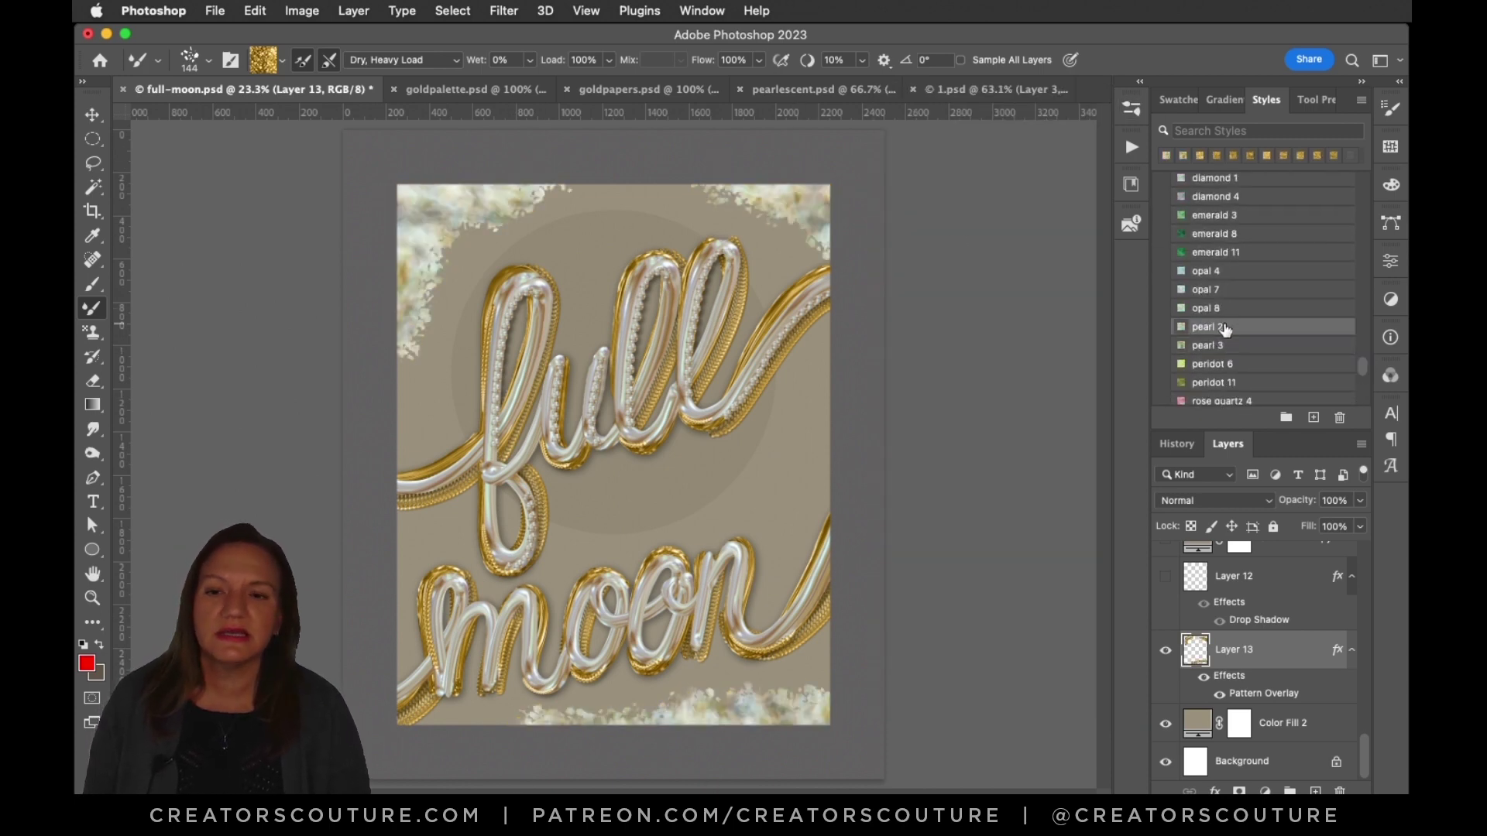
Hide the corner glitter on Layer 13 and the pearl beads on Layer 9
scroll(1277, 333, "down", 10)
left_click(1165, 650)
key("z")
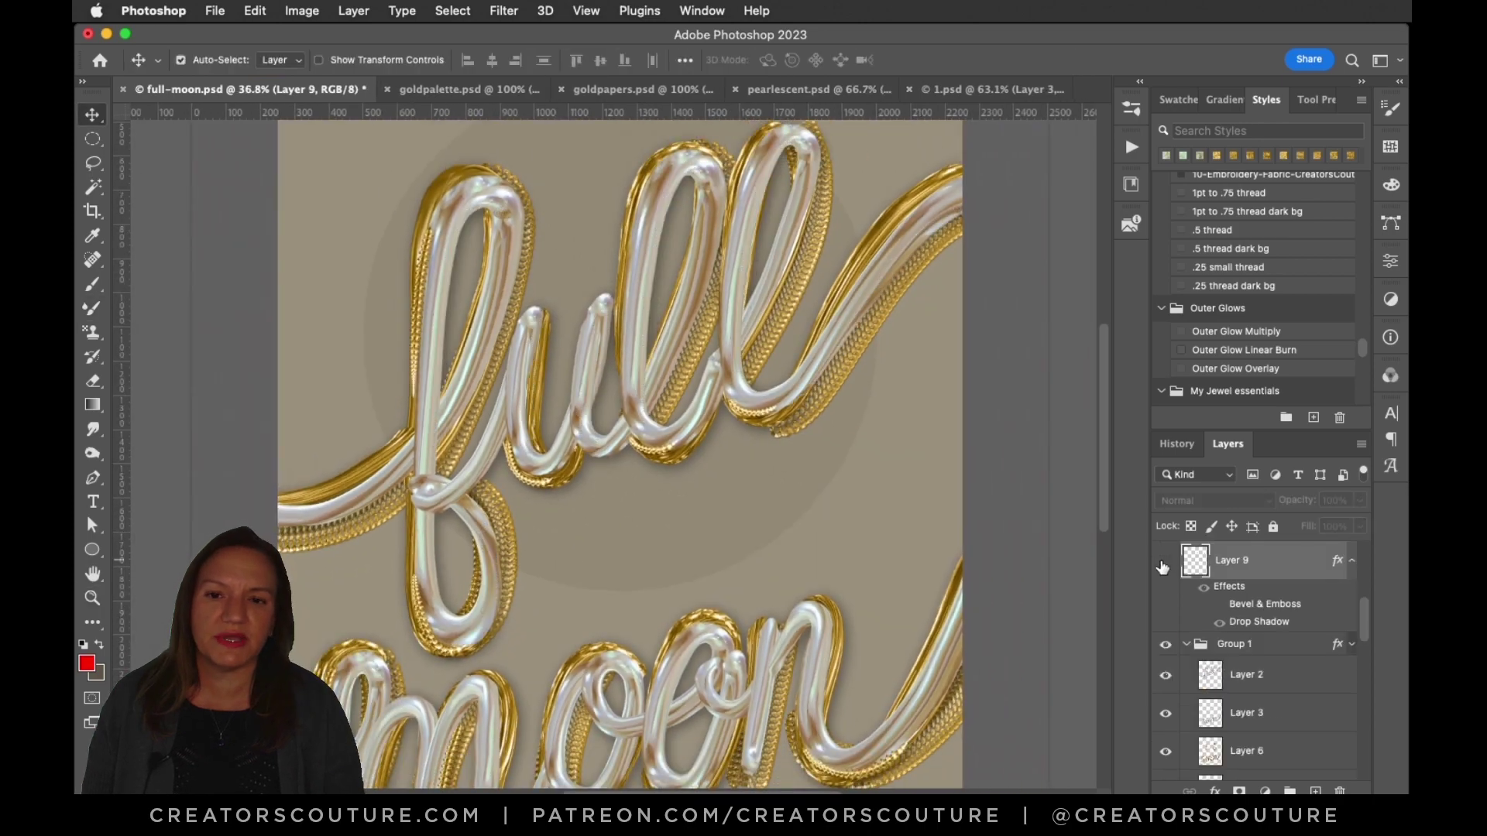
scroll(619, 449, "down", 5)
key("super+0")
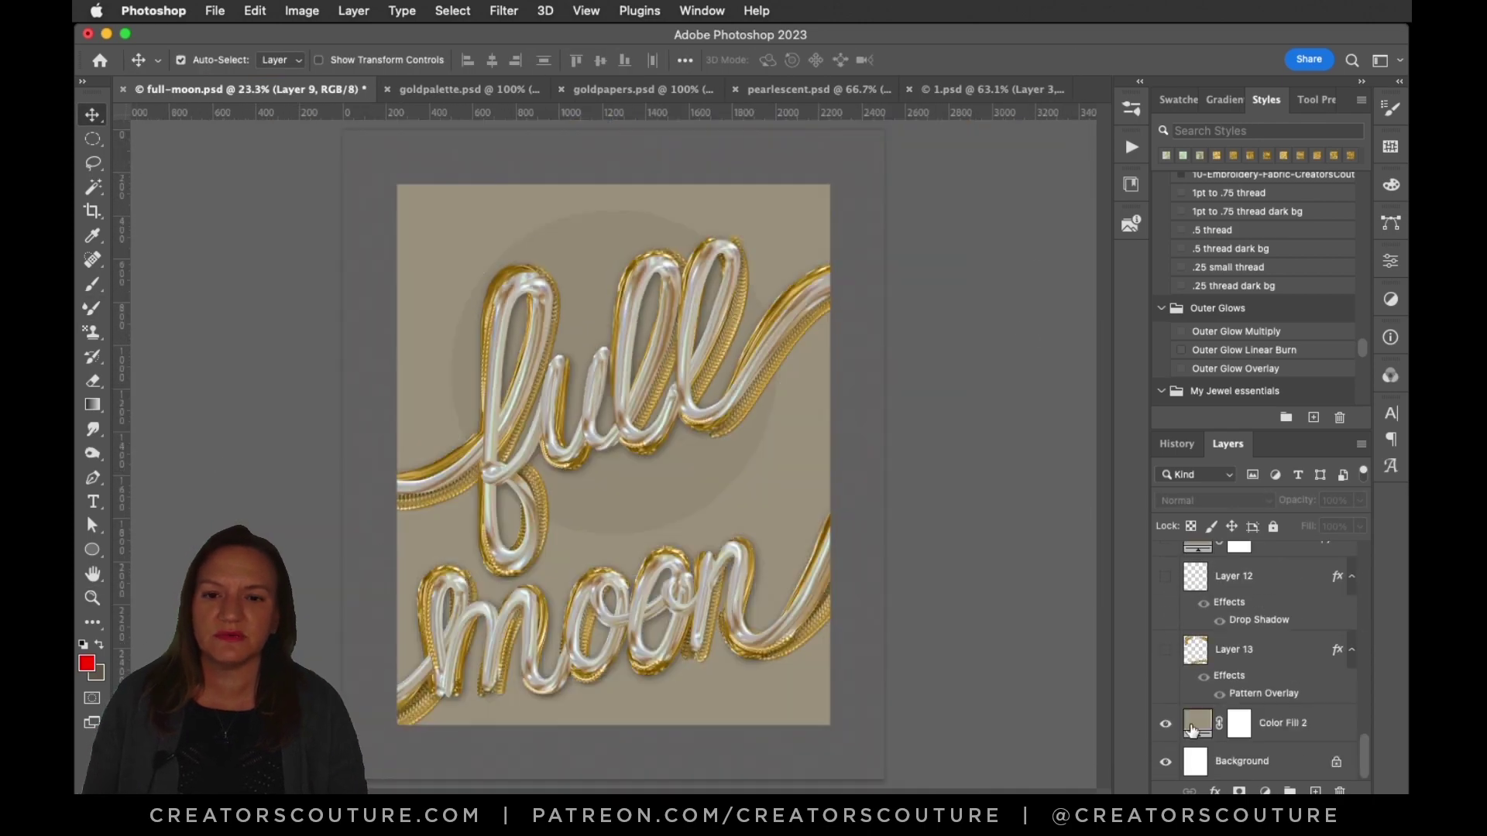
Recolor a copy of the Color Fill 2 background to dark navy
double_click(1197, 726)
left_click_drag(992, 547, 933, 600)
left_click_drag(1182, 631, 1182, 519)
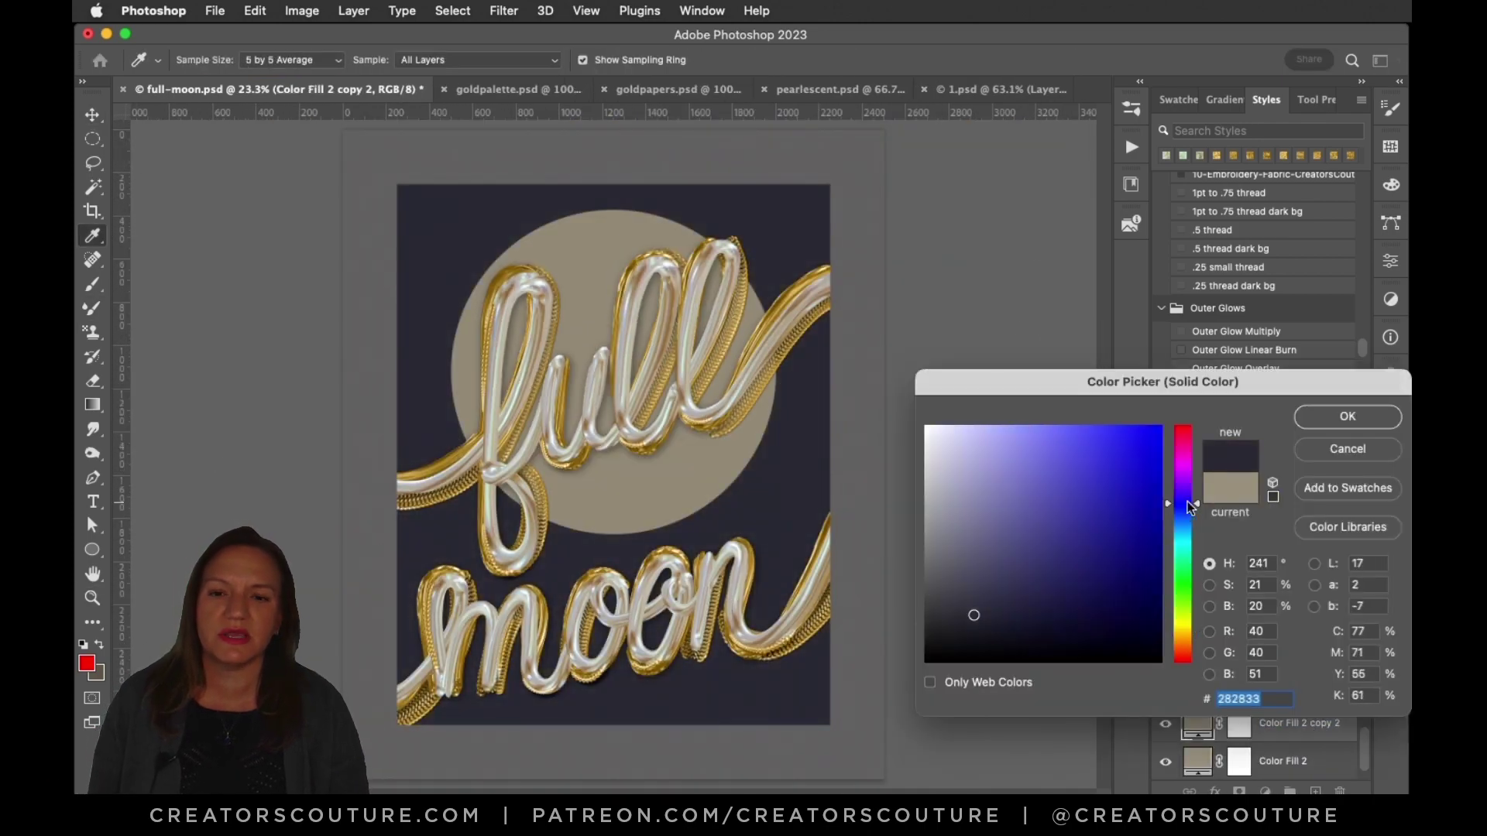
mouse_move(971, 612)
left_mouse_down()
mouse_move(1022, 619)
mouse_move(971, 638)
left_mouse_up()
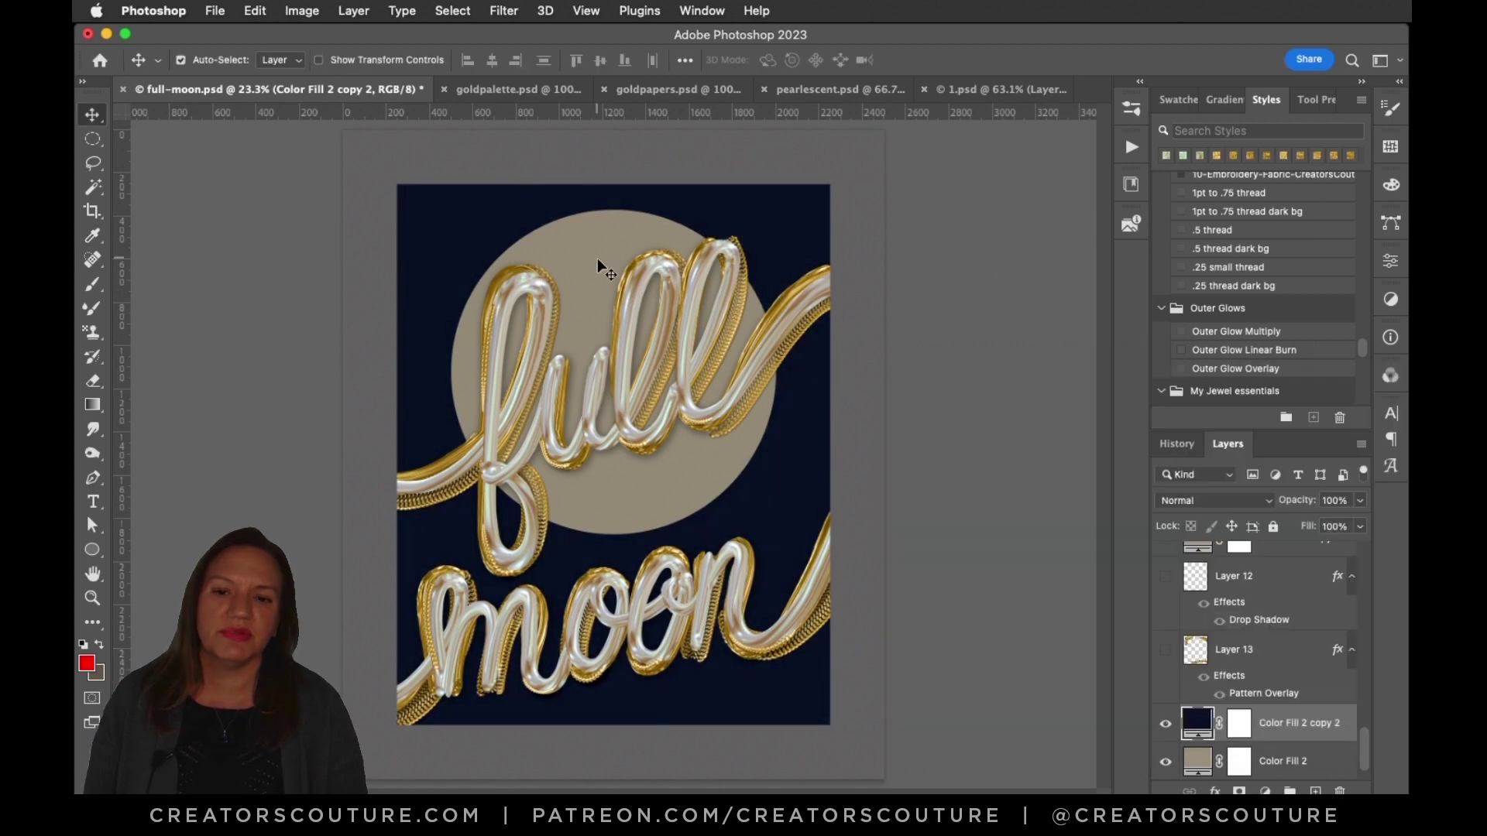
Fade Ellipse 1 to 3% opacity and add Layer 14 above it with the moon's circular mask
left_click(1166, 668)
left_click(1166, 668)
left_click(1167, 668)
left_click(1166, 668)
left_click(1166, 668)
left_click(1166, 667)
left_click(1285, 628)
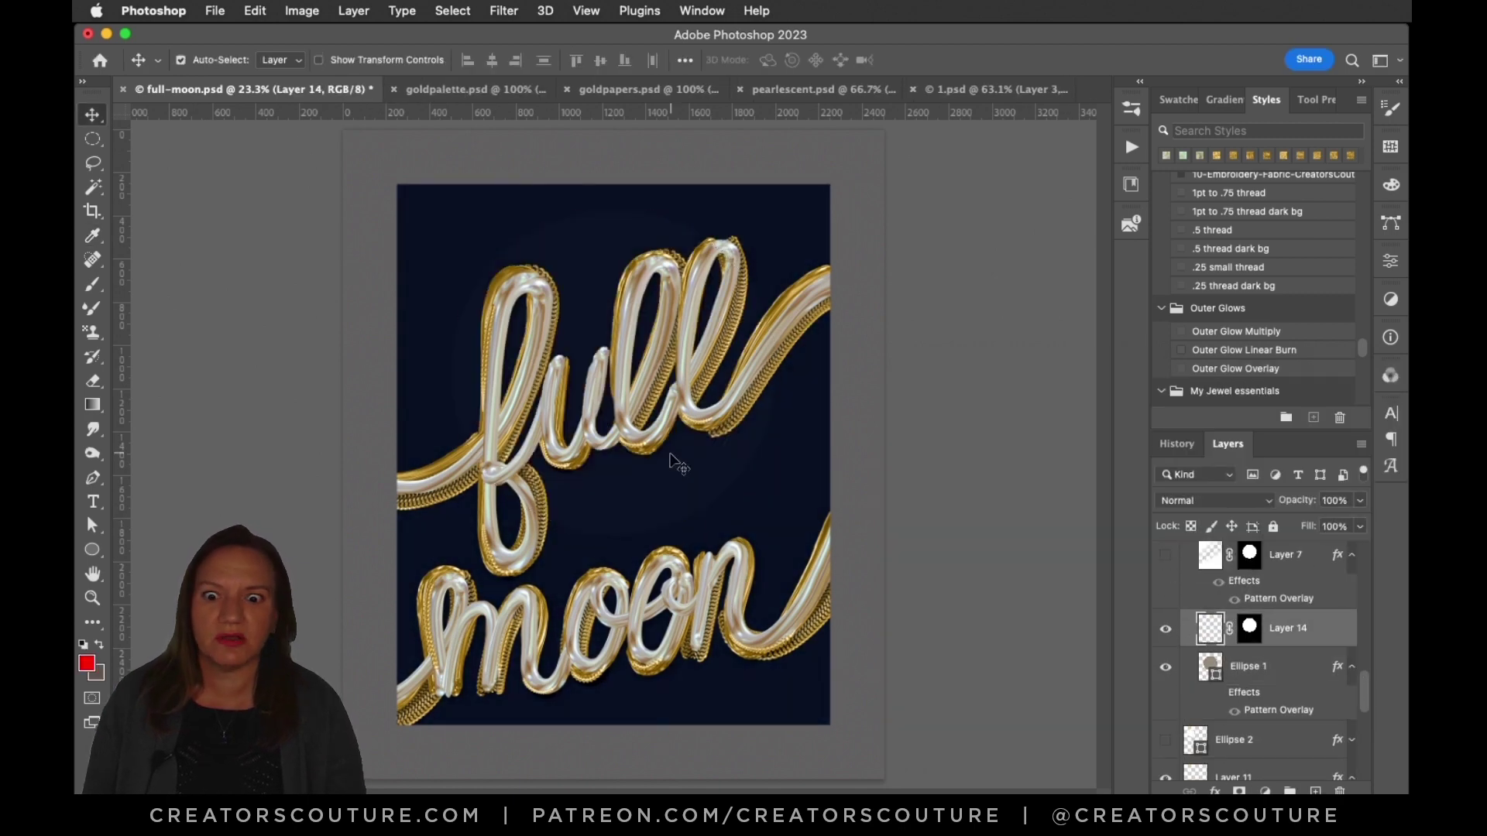
Apply the sapphire 1 style to Layer 14 below Ellipse 1 and stamp texture around the moon with the 400 px brush
key("s")
left_click(728, 60)
scroll(720, 310, "down", 5)
left_click(1290, 128)
left_click(1131, 184)
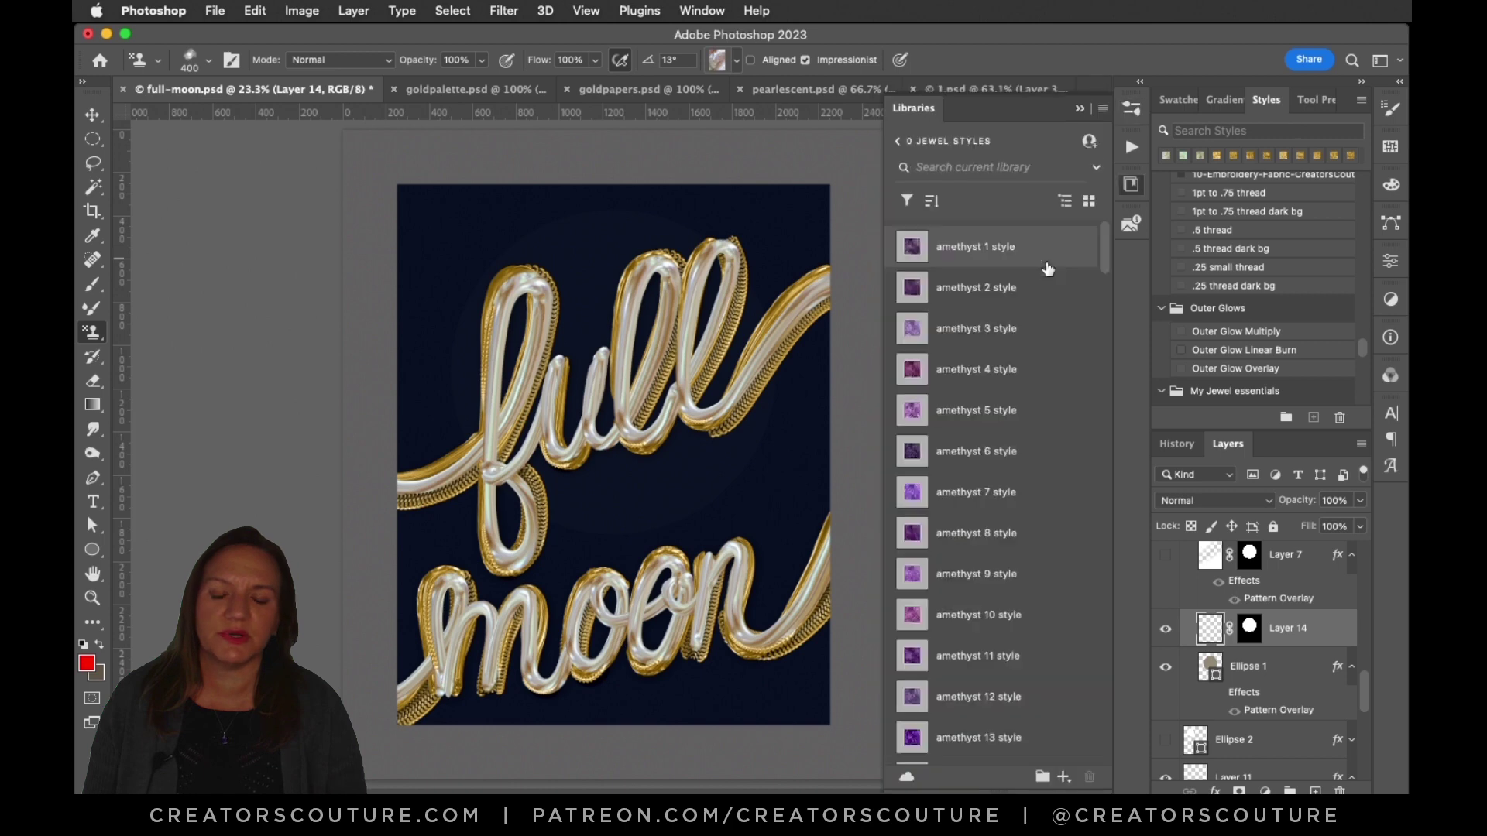
scroll(999, 464, "down", 10)
left_click(975, 415)
left_click_drag(1239, 628, 1239, 721)
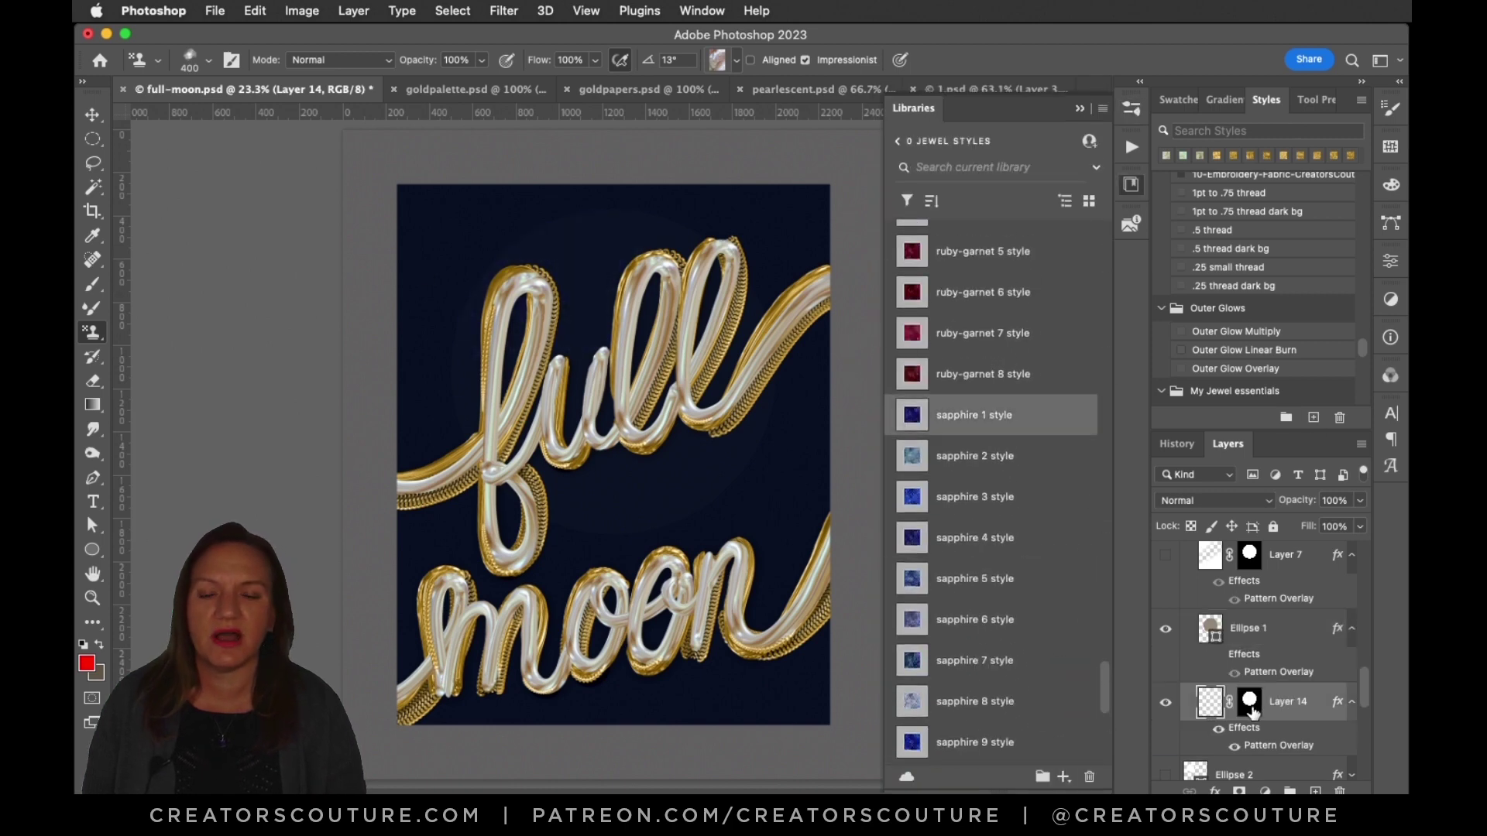
scroll(1364, 667, "up", 1)
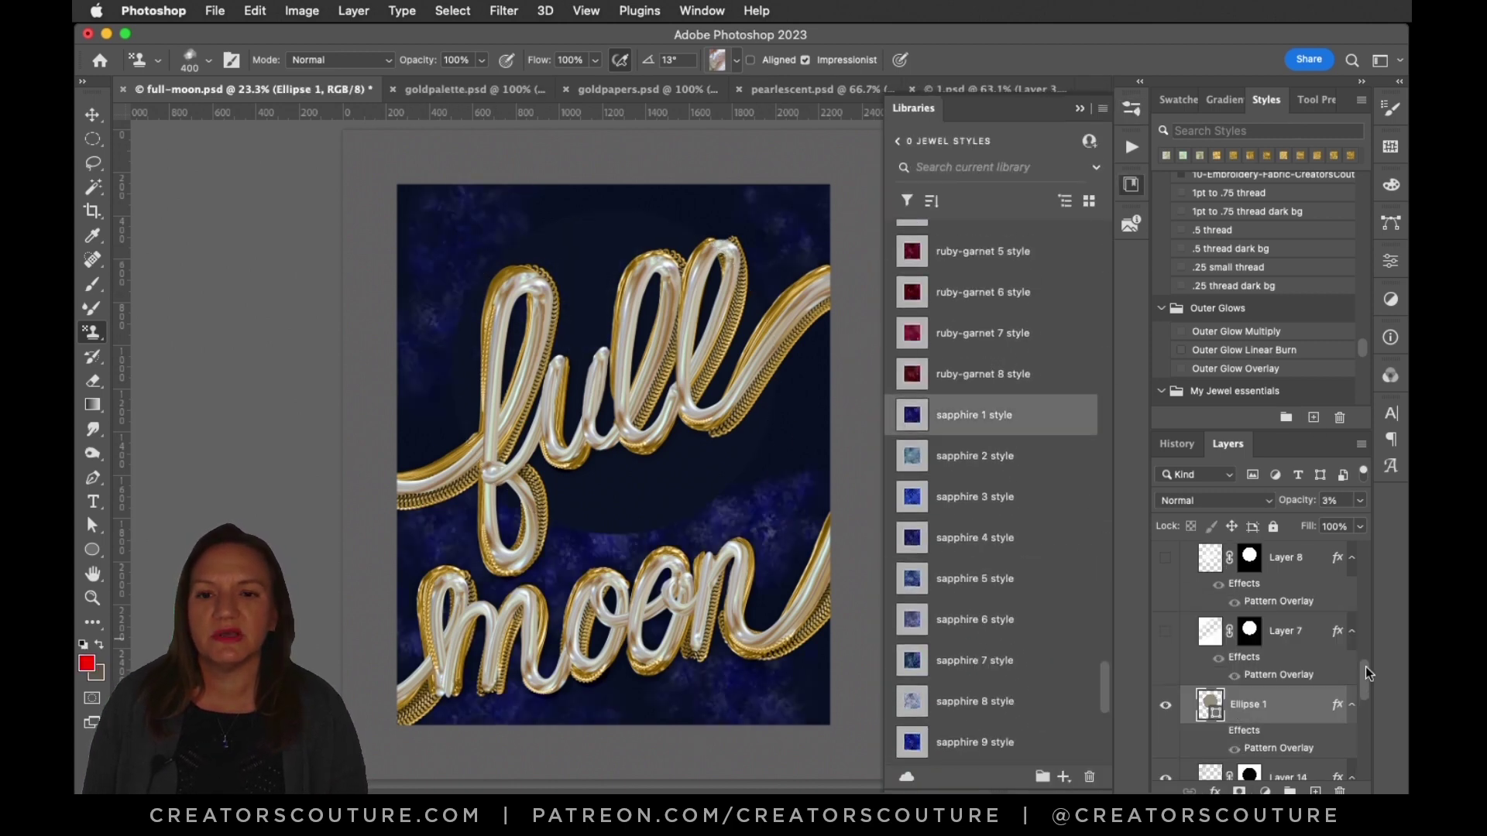
Swap Ellipse 1 for a visible Layer 7 in the big moon group and reduce Layer 14's opacity
left_click(1165, 580)
left_click(1166, 652)
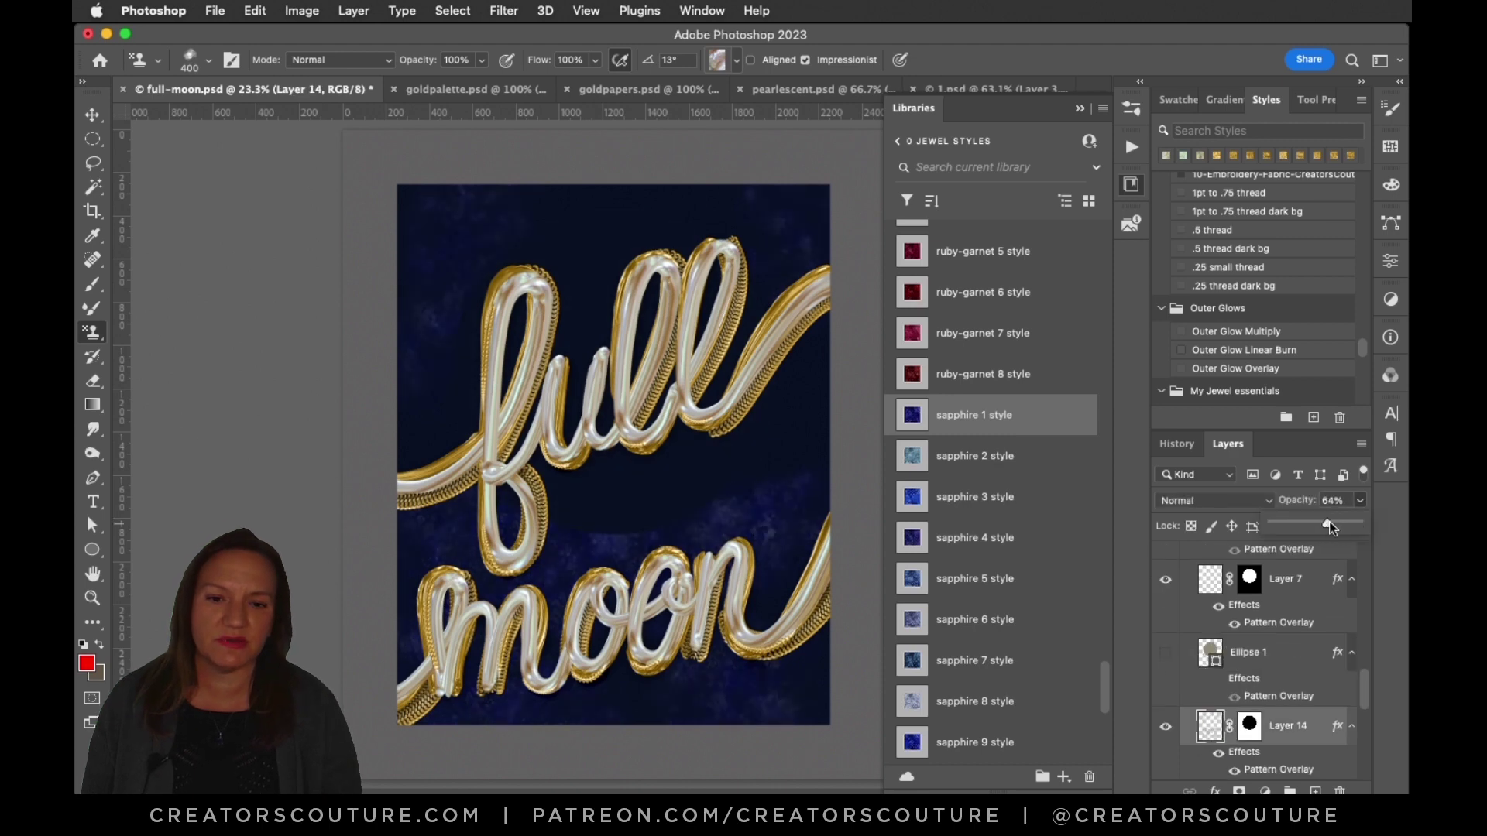
left_click(1286, 579)
Paint marble texture across the upper part of the moon on Layer 7 with the 400 px 21-marble brush
left_click(1131, 108)
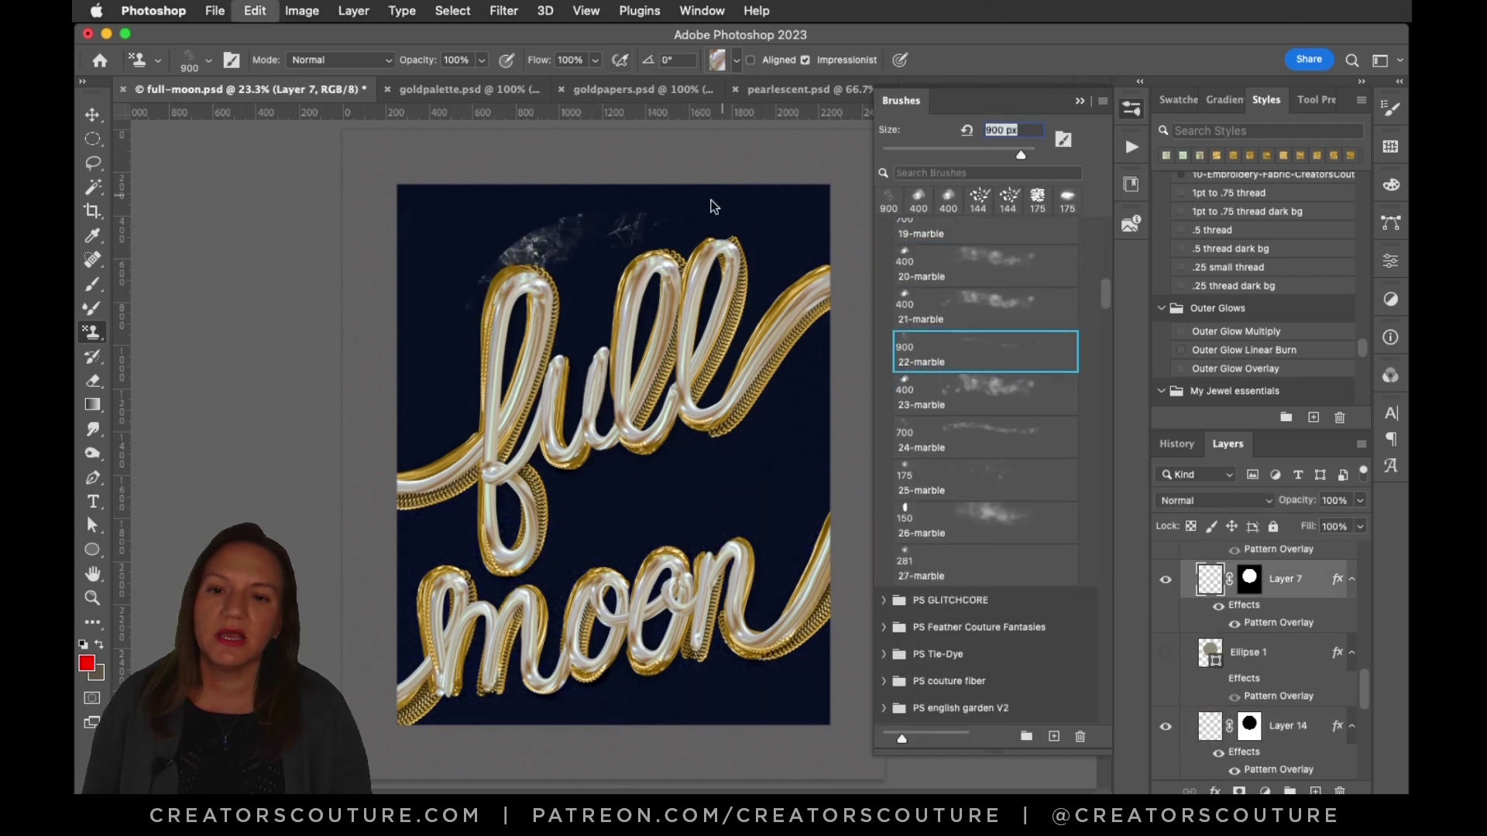
key("comma")
mouse_move(588, 256)
left_mouse_down()
mouse_move(527, 310)
mouse_move(796, 422)
left_mouse_up()
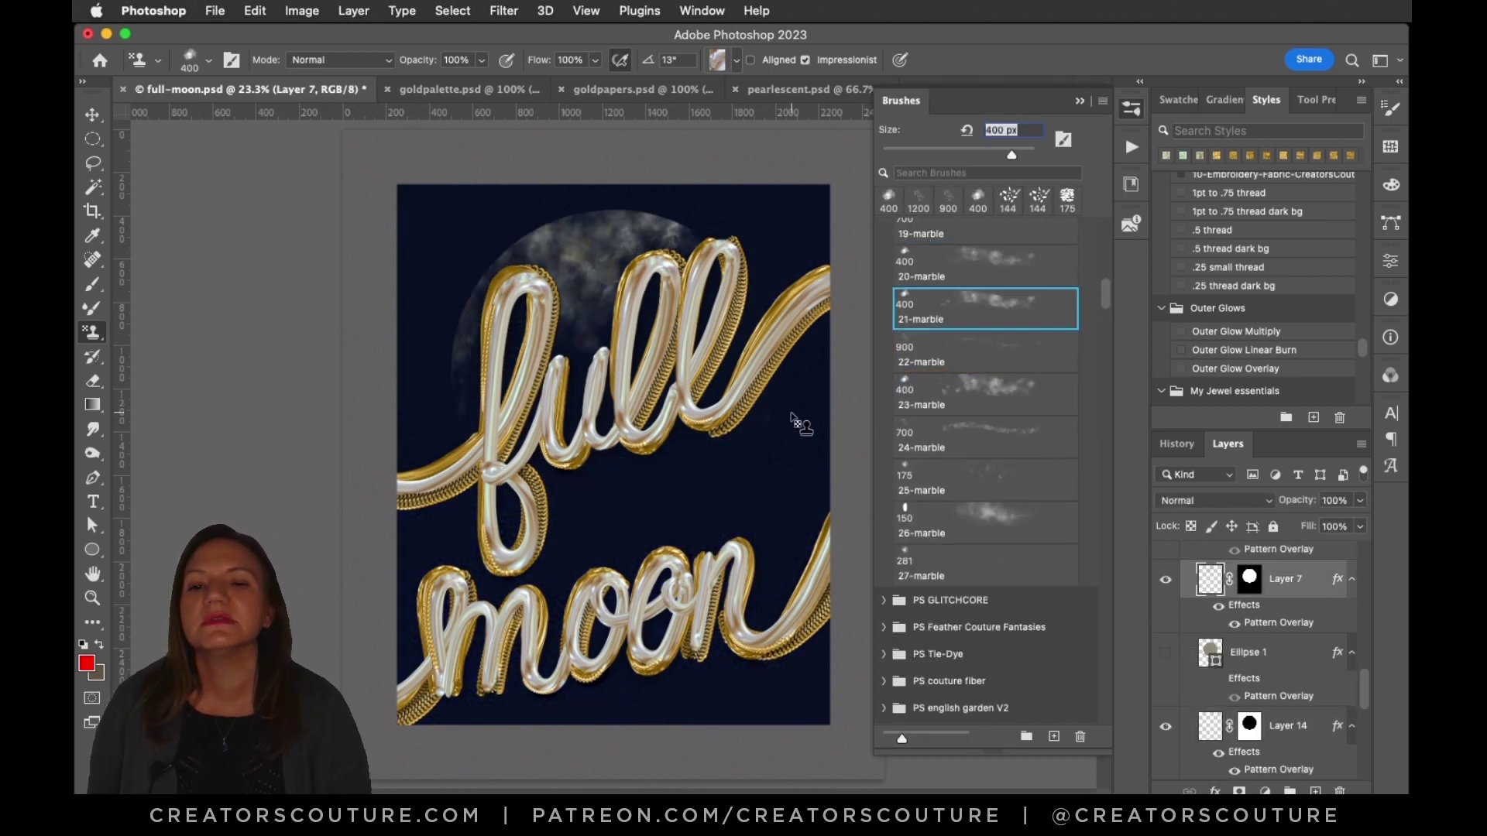
Try painting the lower part of the moon with the 400 px marble brushes and undo the strokes
mouse_move(770, 552)
left_mouse_down()
mouse_move(574, 560)
mouse_move(585, 537)
mouse_move(655, 505)
mouse_move(628, 543)
mouse_move(739, 504)
mouse_move(712, 517)
mouse_move(734, 490)
left_mouse_up()
key("period")
key("period")
key("period")
key("period")
key("period")
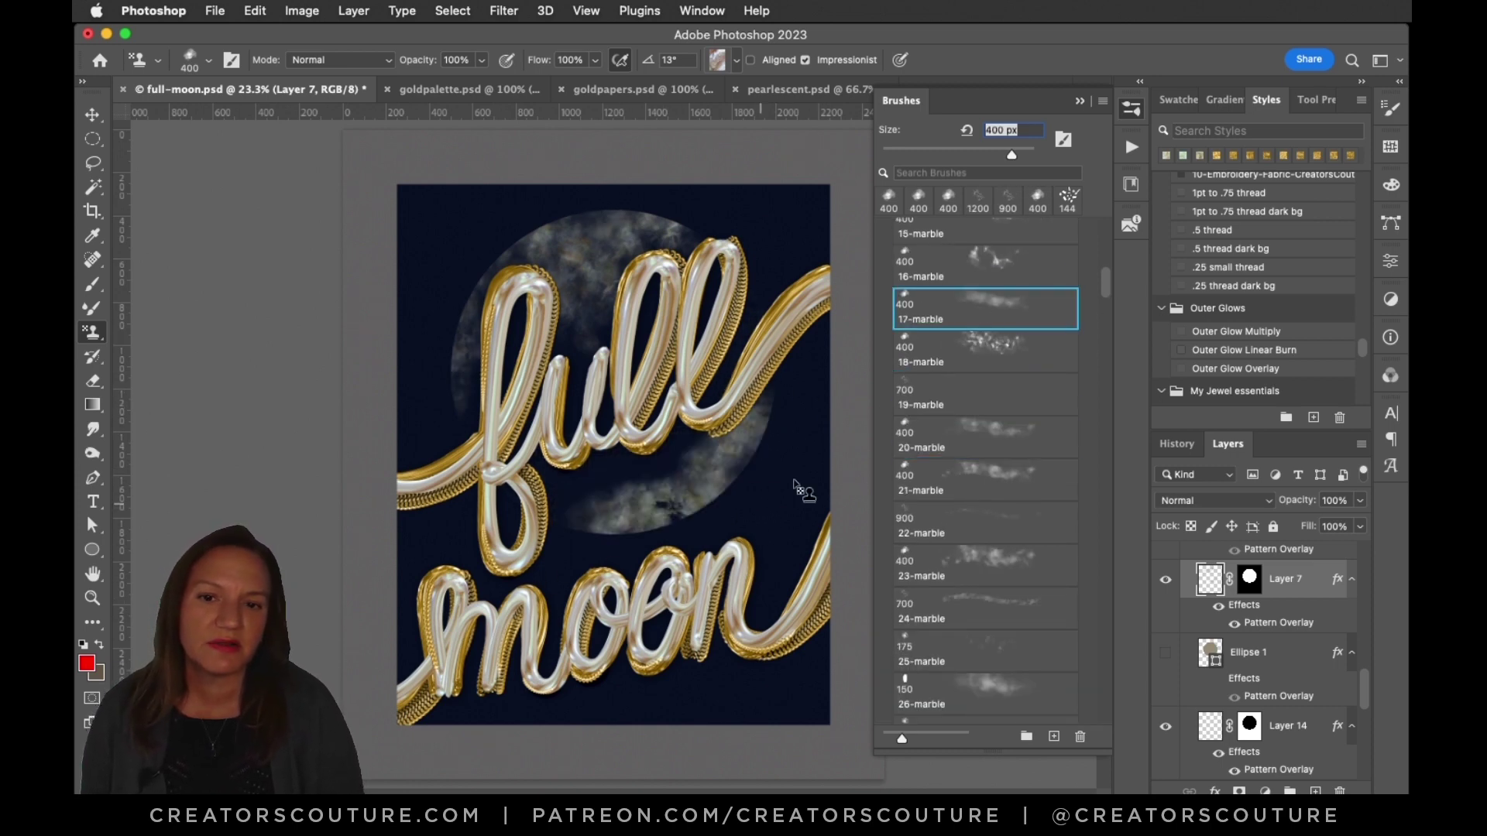
key("super+z")
Paint softer marble texture over the lower moon with the 14-marble brush at 250 px and duplicate Layer 7
key("comma")
key("comma")
key("comma")
key("comma")
key("comma")
key("comma")
key("comma")
key("comma")
key("comma")
key("comma")
key("comma")
scroll(1082, 384, "up", 4)
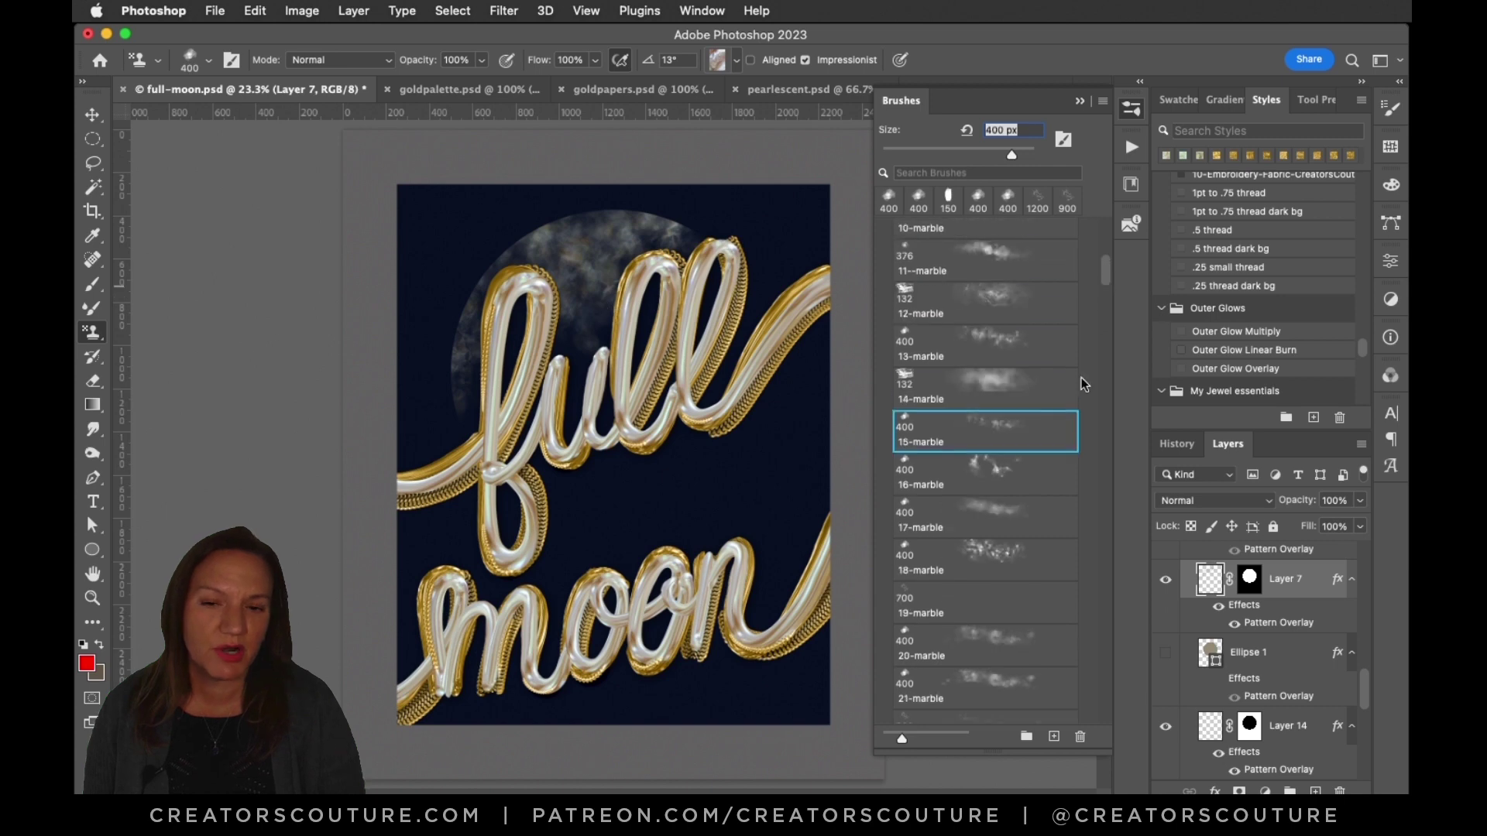
key("super+j")
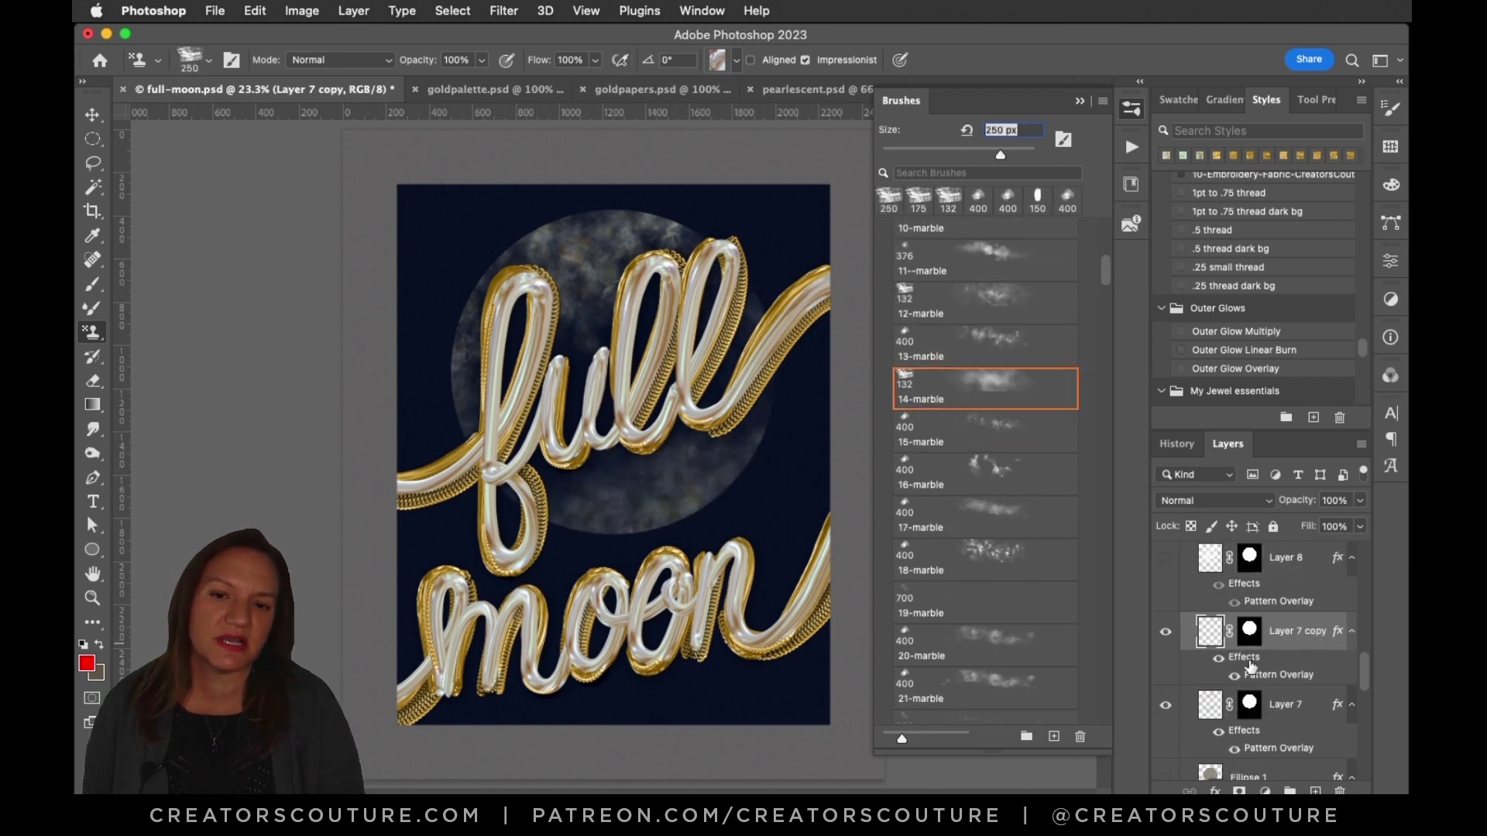
Apply a pearl library style to Layer 7 copy and paint pearl mottling on the moon with the 338 px 3-marble brush
mouse_move(1104, 271)
left_mouse_down()
mouse_move(1099, 677)
mouse_move(1105, 255)
left_mouse_up()
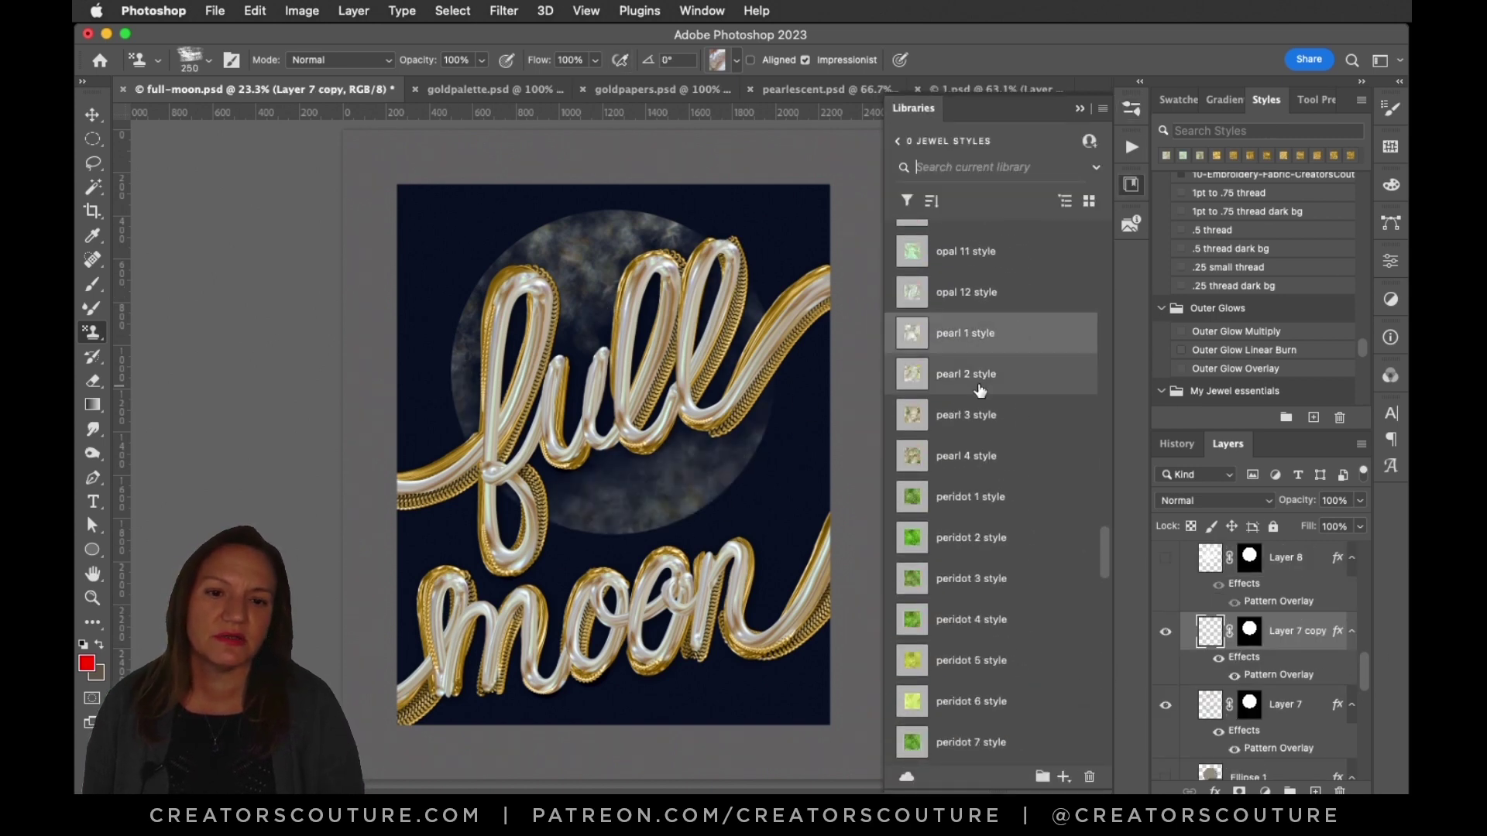
left_click(1006, 311)
scroll(1101, 263, "up", 4)
left_click(983, 306)
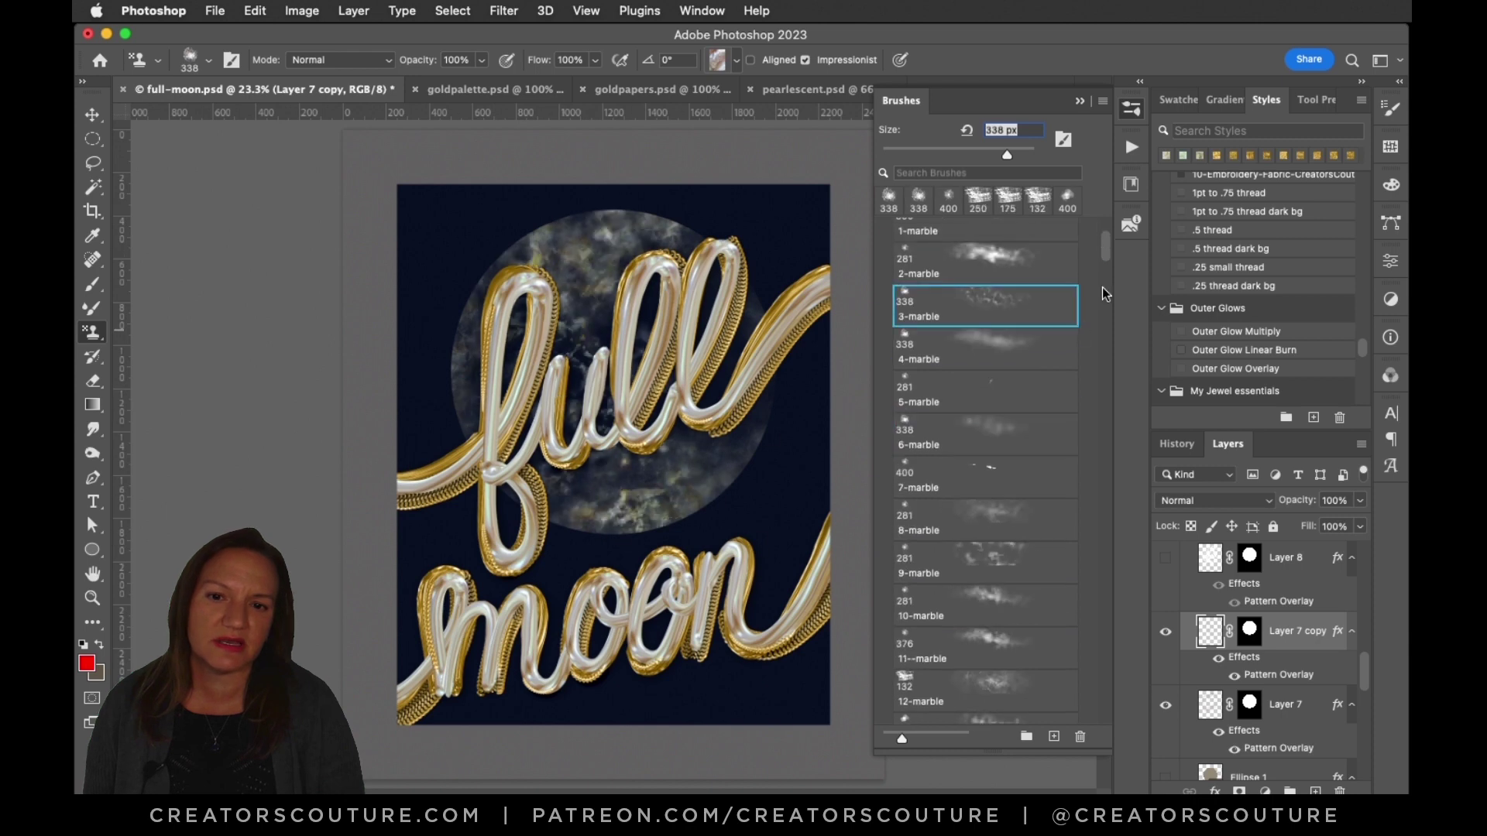
Build up brighter pearl patches across the moon with the 400 px 16-marble brush and further marble and galaxy brushes
scroll(1103, 286, "down", 12)
left_click(984, 302)
mouse_move(743, 496)
left_mouse_down()
mouse_move(589, 464)
mouse_move(589, 256)
mouse_move(705, 573)
left_mouse_up()
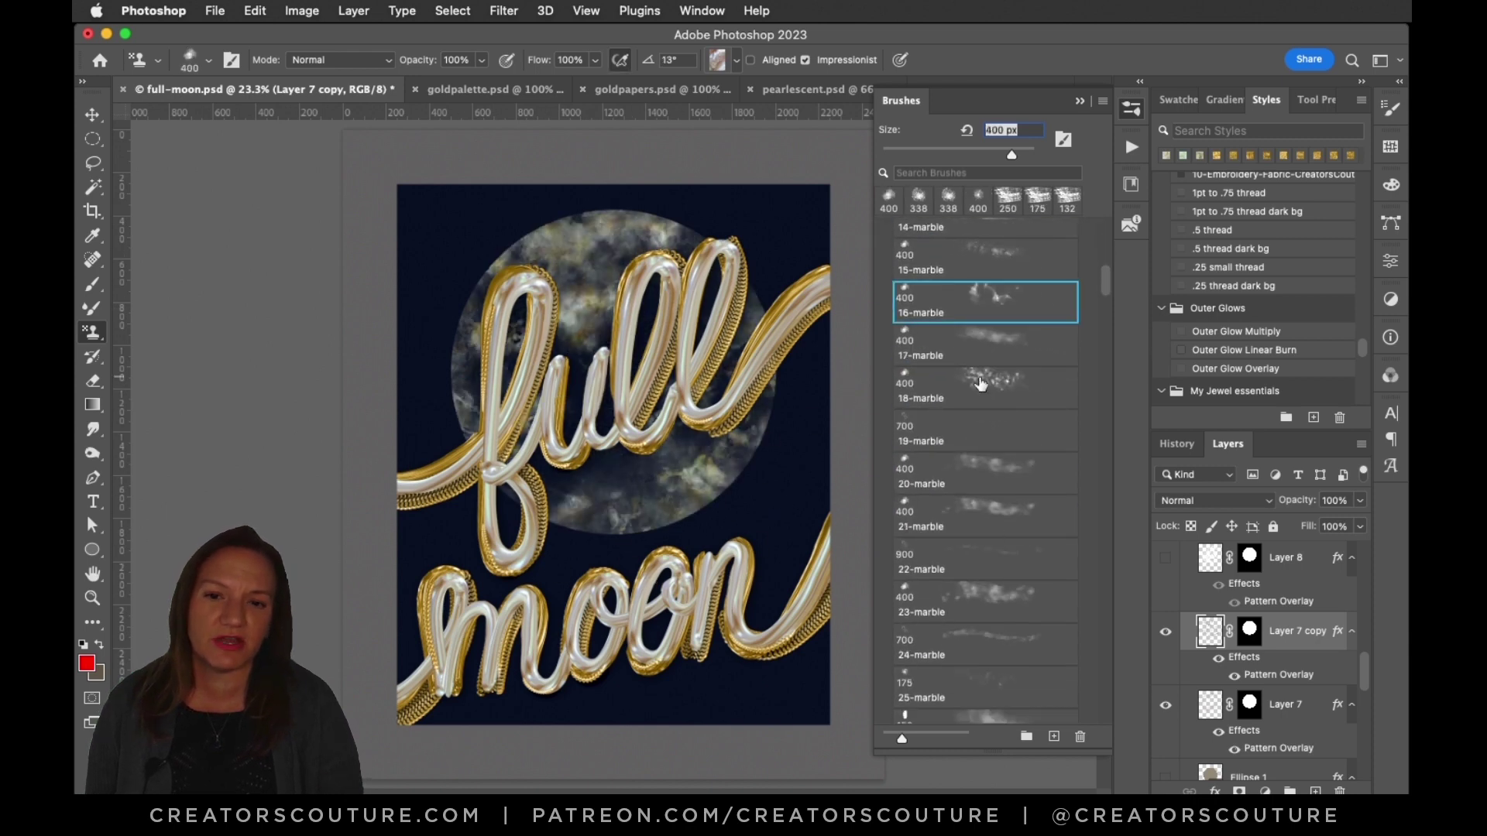
key("period")
key("period")
key("period")
key("period")
key("period")
key("period")
key("period")
key("period")
key("period")
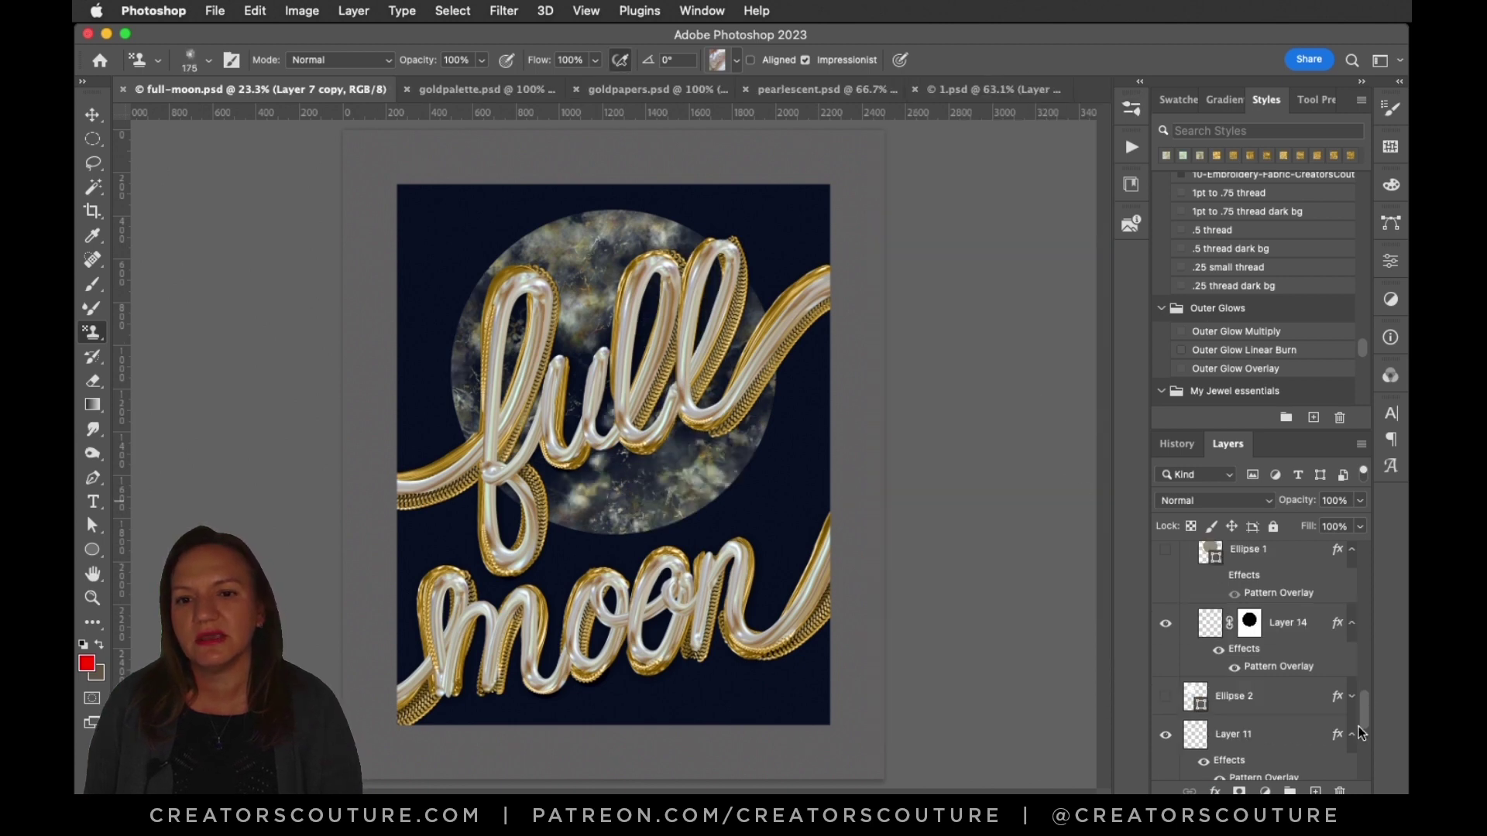
Load the Pattern Stamp with the deep blue sapphire pattern and a 175 px galaxy brush for Layer 15
left_click(736, 60)
double_click(809, 306)
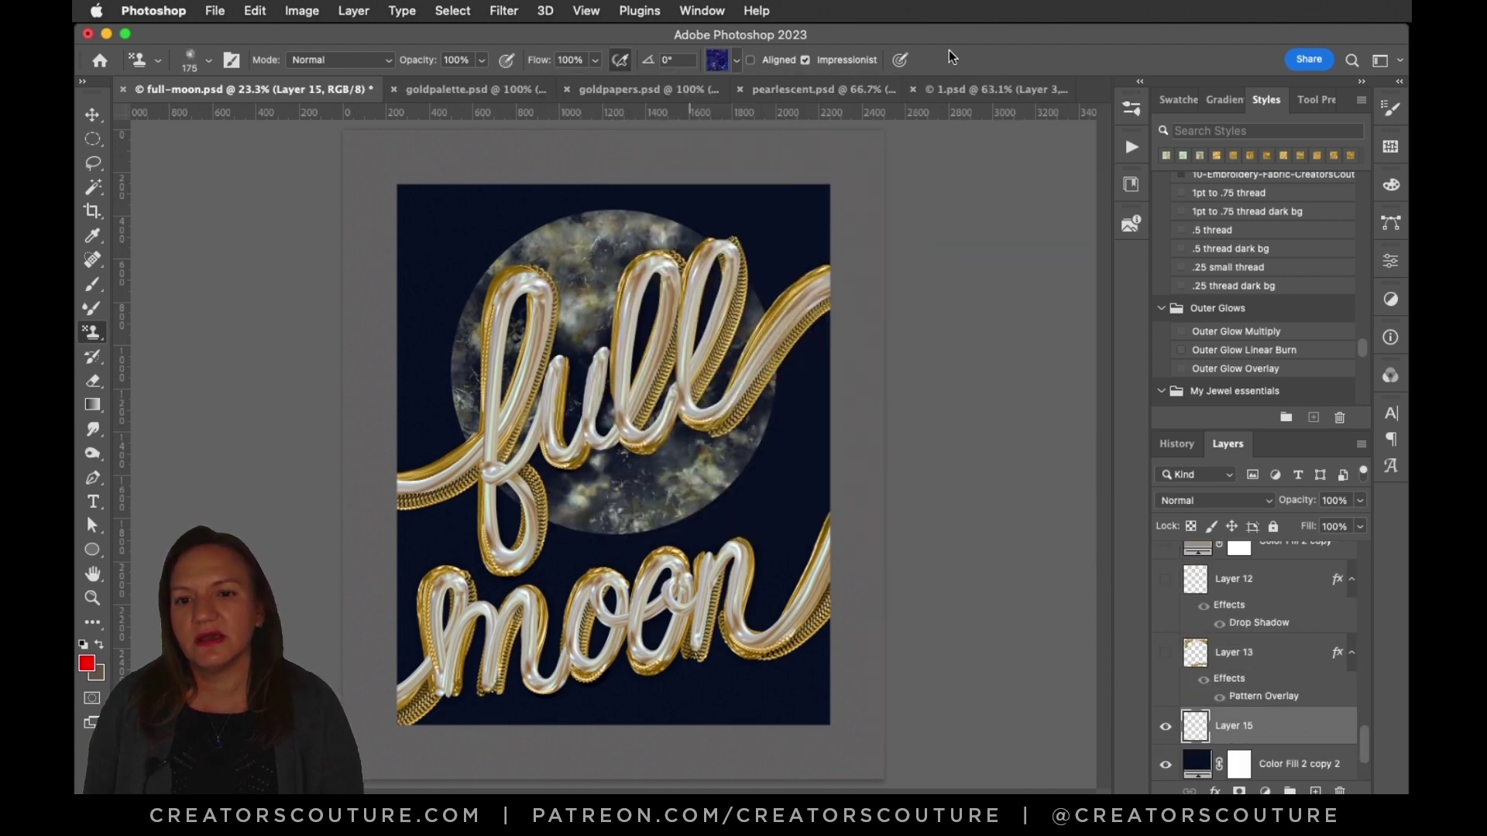
key("F5")
Show Ellipse 2 behind the moon, shift it into an offset position and set its opacity to 25%
scroll(1363, 717, "up", 5)
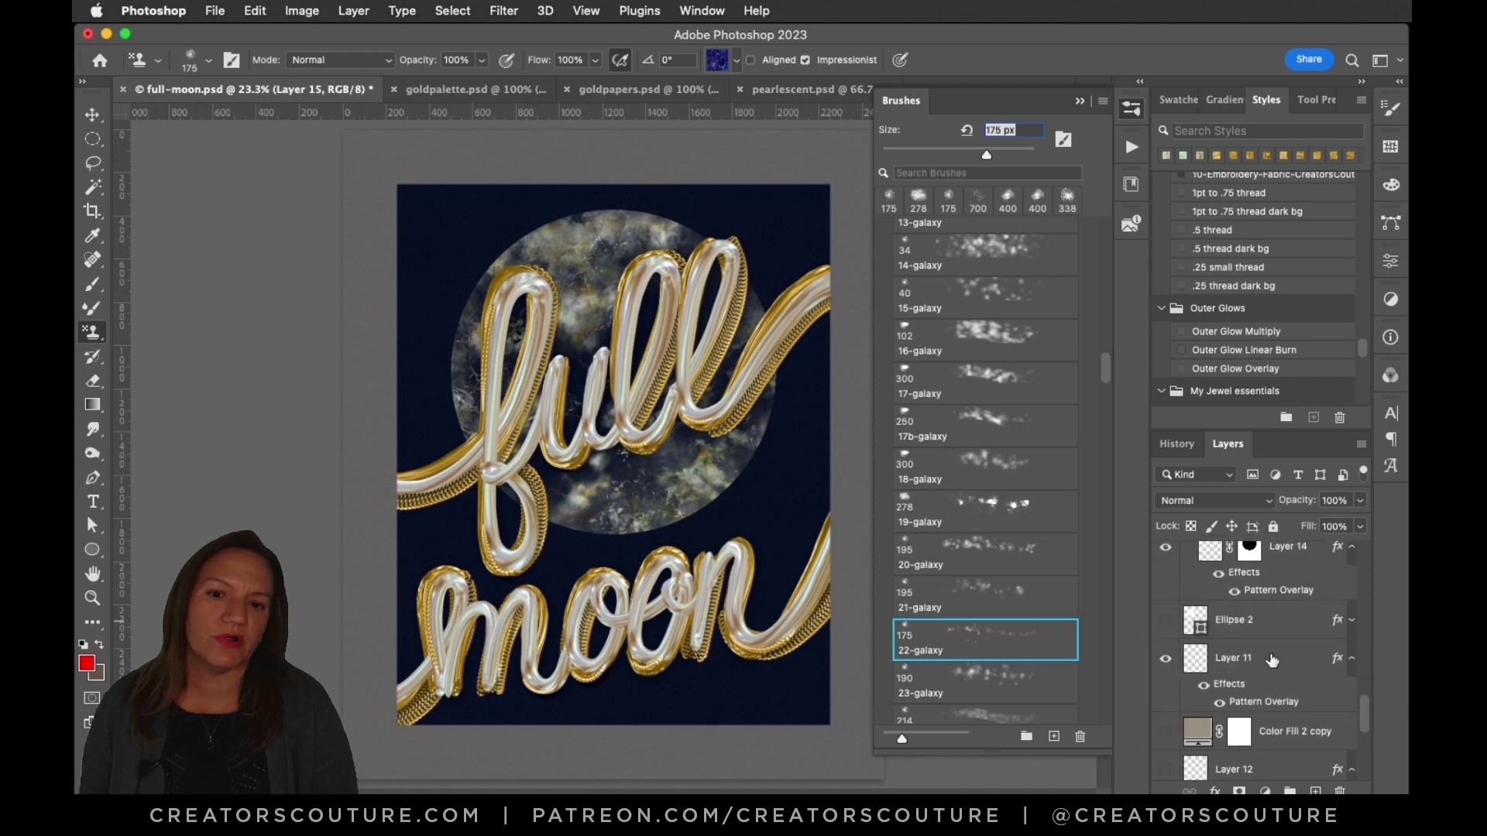
left_click(1166, 619)
left_click(1254, 631)
key("v")
left_click_drag(612, 474, 650, 504)
key("2")
key("5")
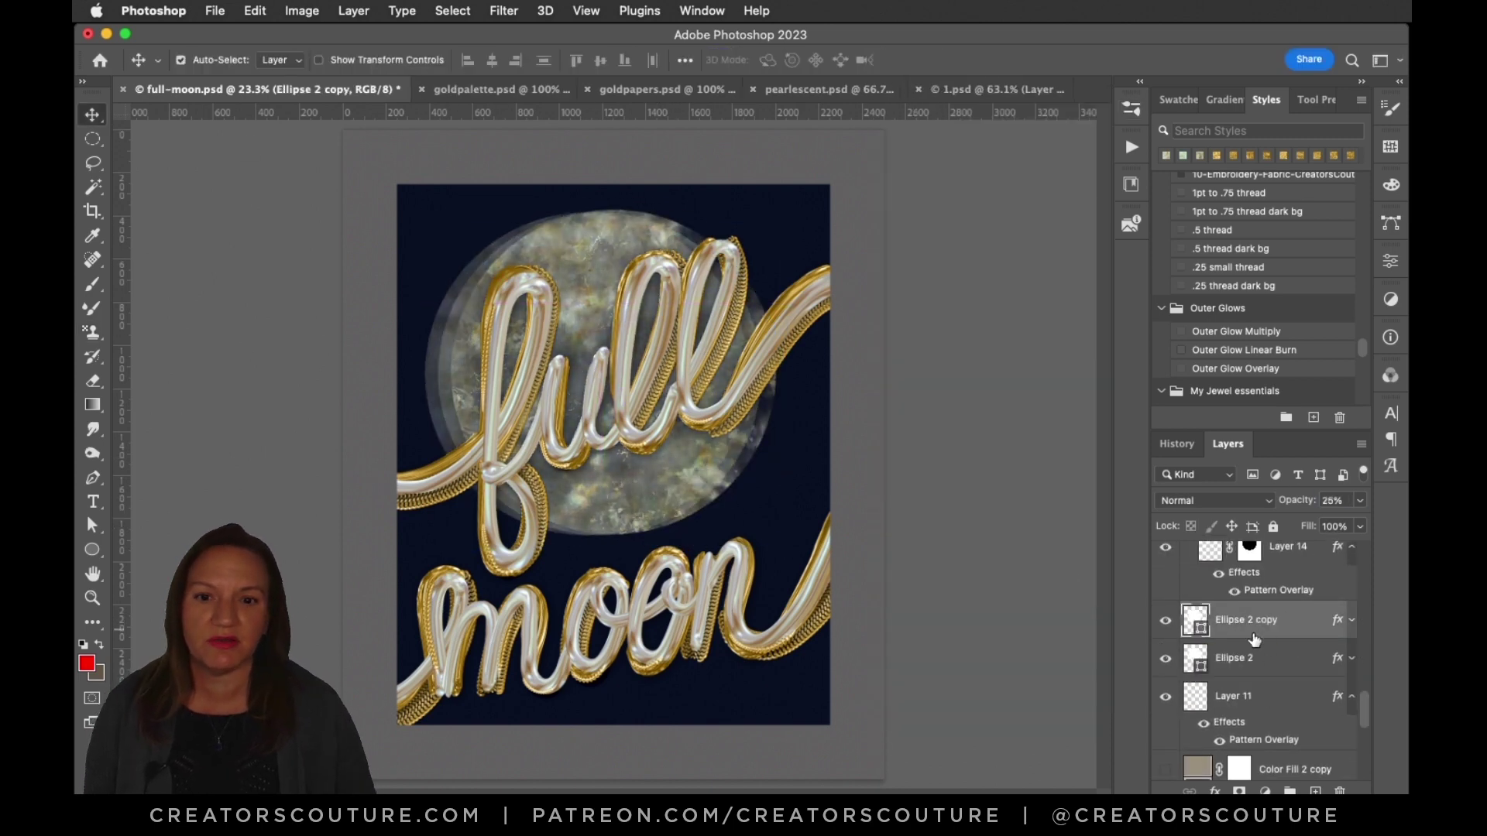
Repeat the offset duplication of the faded ellipse twice and group the four ellipse layers
key("super+alt+shift+t")
key("super+alt+shift+t")
left_click(1177, 736, "shift")
key("super+g")
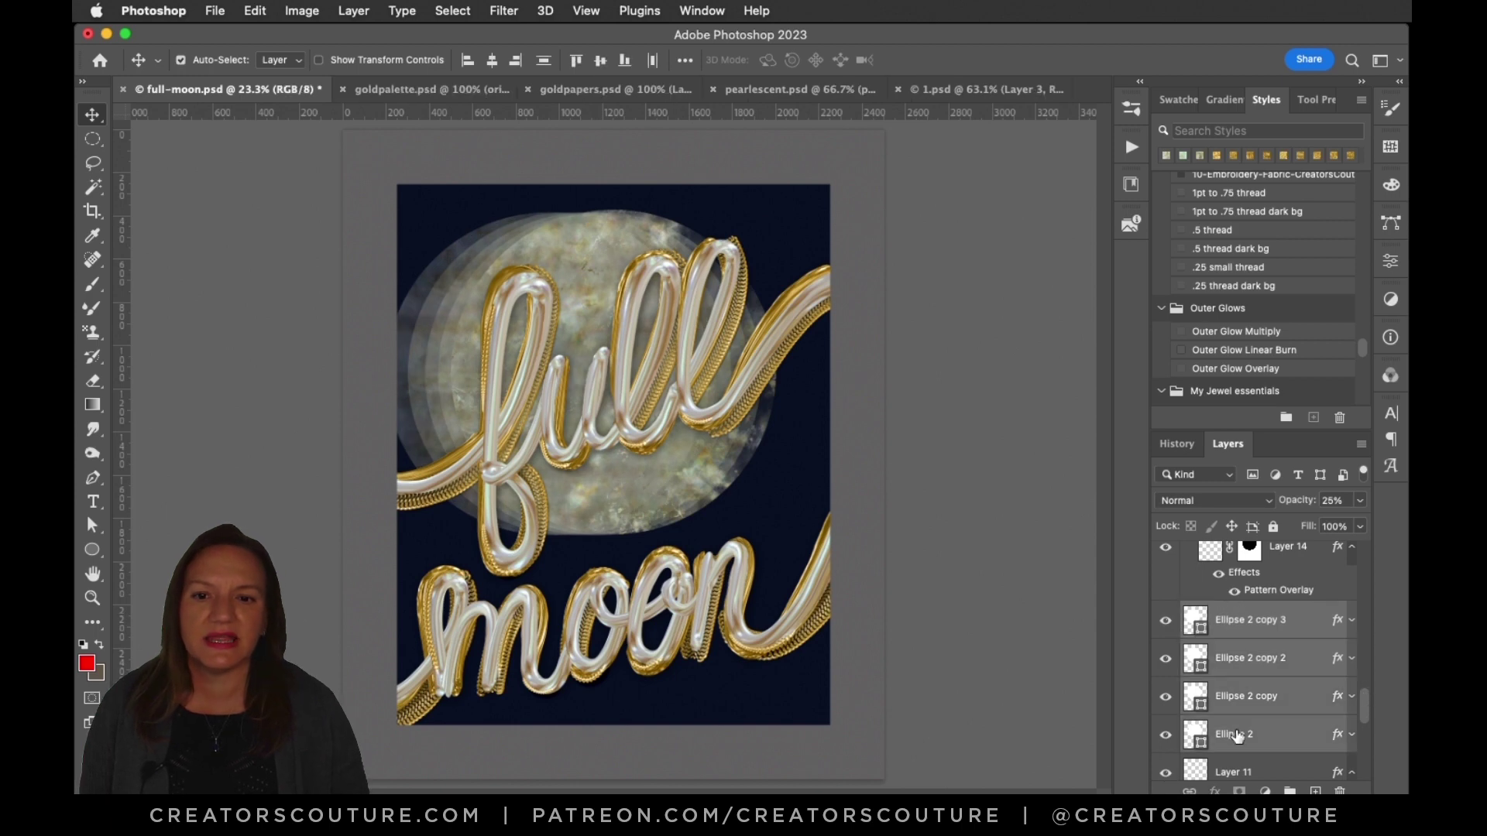
Add a layer mask to the grouped ellipses and fade them out across the moon with a black-to-transparent gradient
left_click(353, 10)
key("Escape")
left_click(1239, 791)
key("g")
left_click_drag(434, 233, 620, 465)
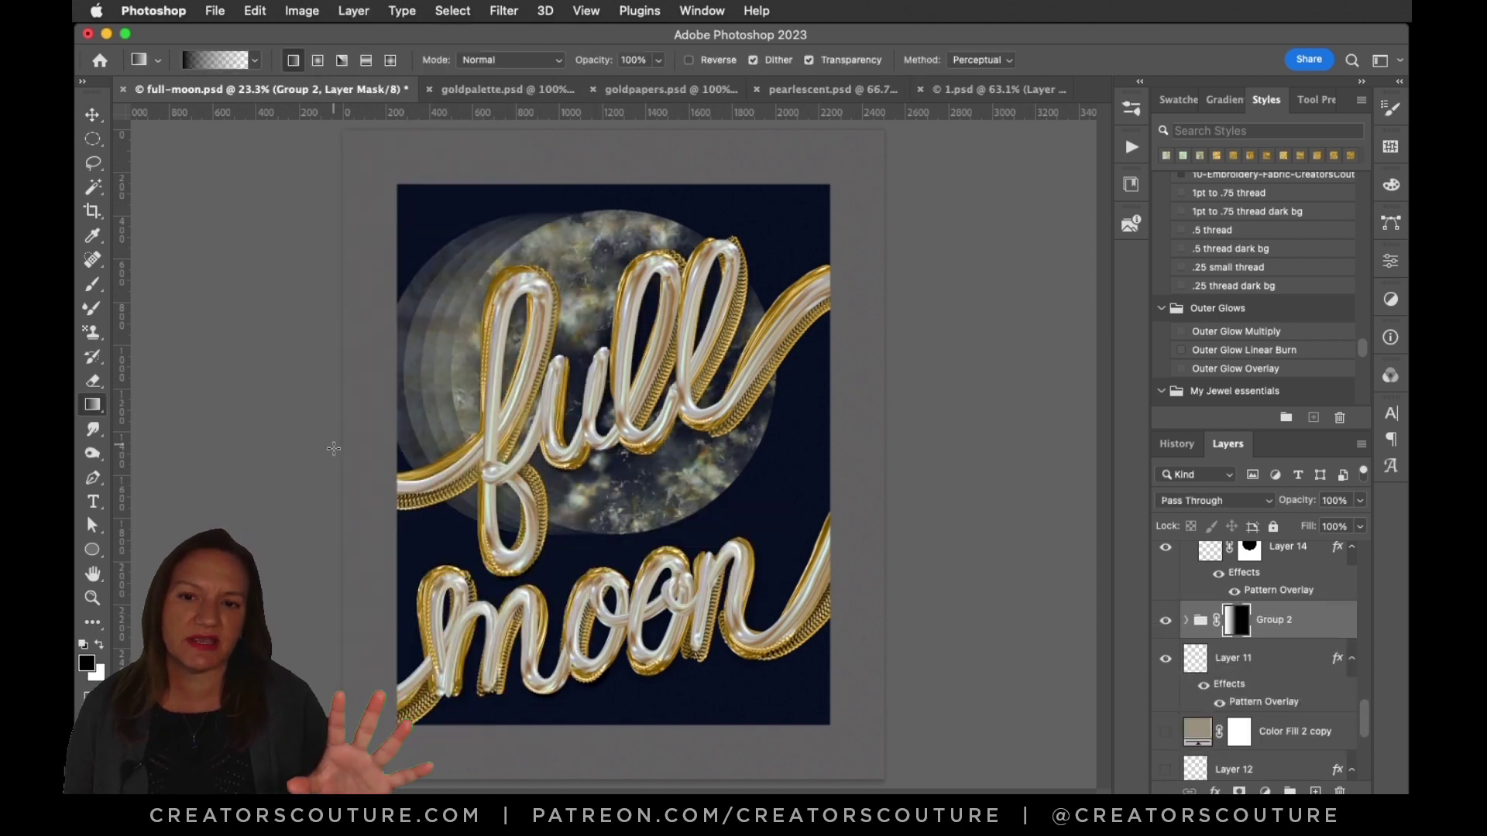
Duplicate the masked ellipse group without its mask and offset the copy beyond the moon's lower-right edge
key("v")
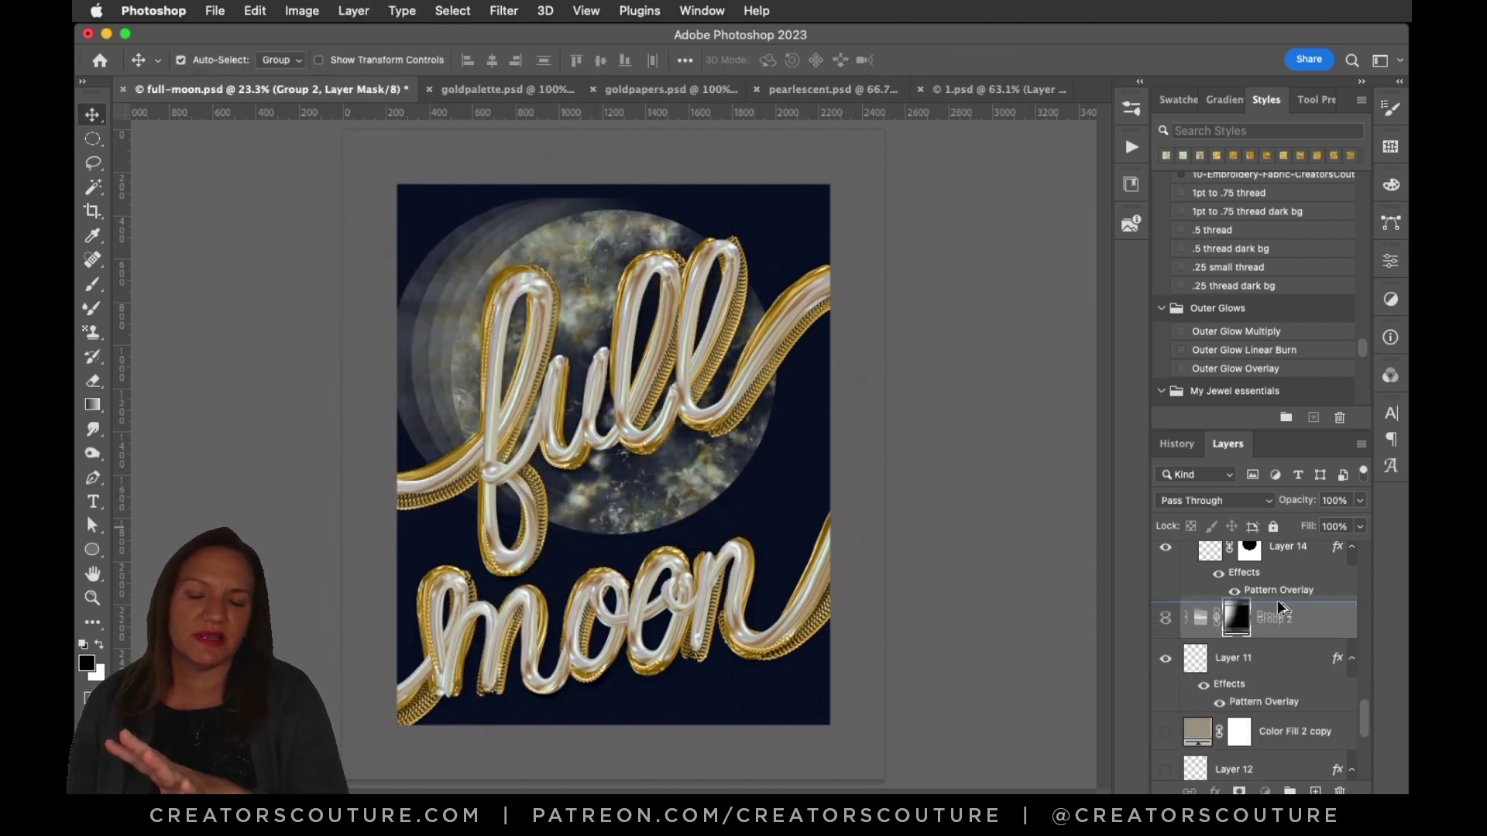
left_click_drag(1276, 599, 1276, 605)
left_click_drag(774, 575, 680, 464)
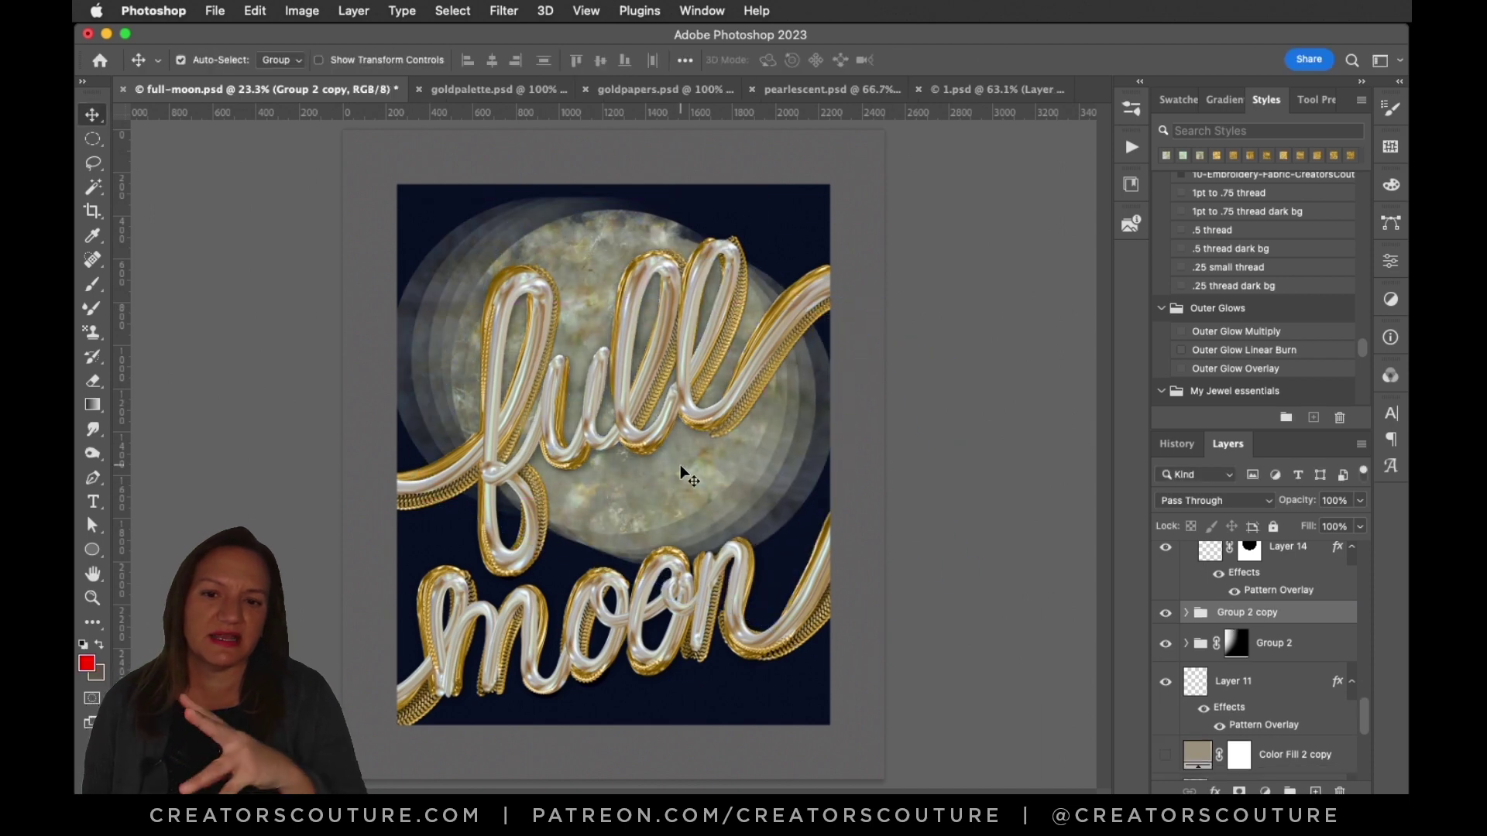
Mask Group 2 copy with a gradient so only its outer lower-right rings show, and set the opacity to 59%
left_click(1239, 790)
left_click_drag(575, 394, 697, 503)
left_click_drag(1360, 500, 1322, 518)
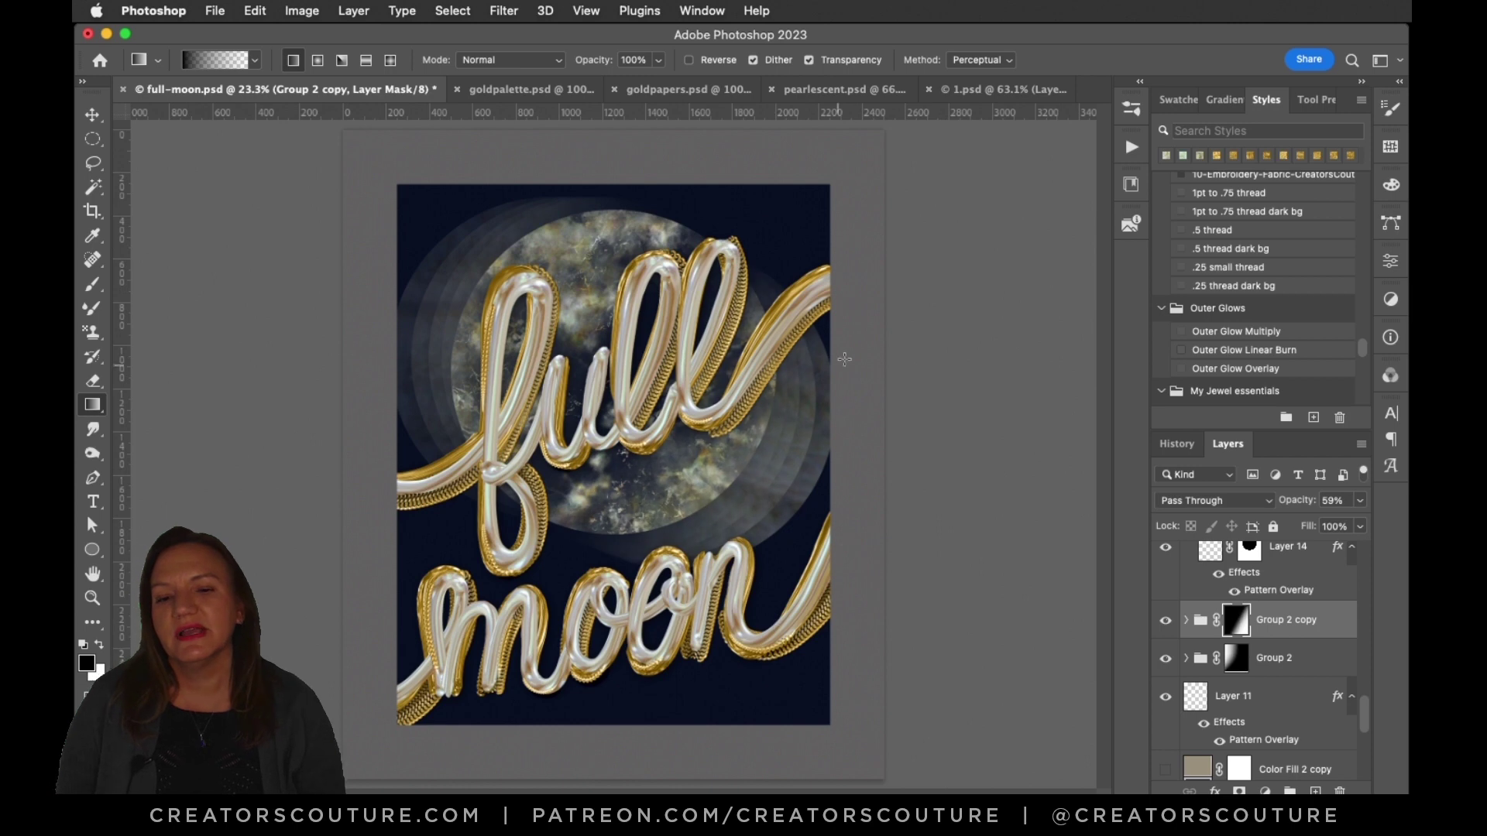
Transform the Group 2 ellipses by rotating them slightly clockwise around the moon
key("alt+bracketleft")
key("super+t")
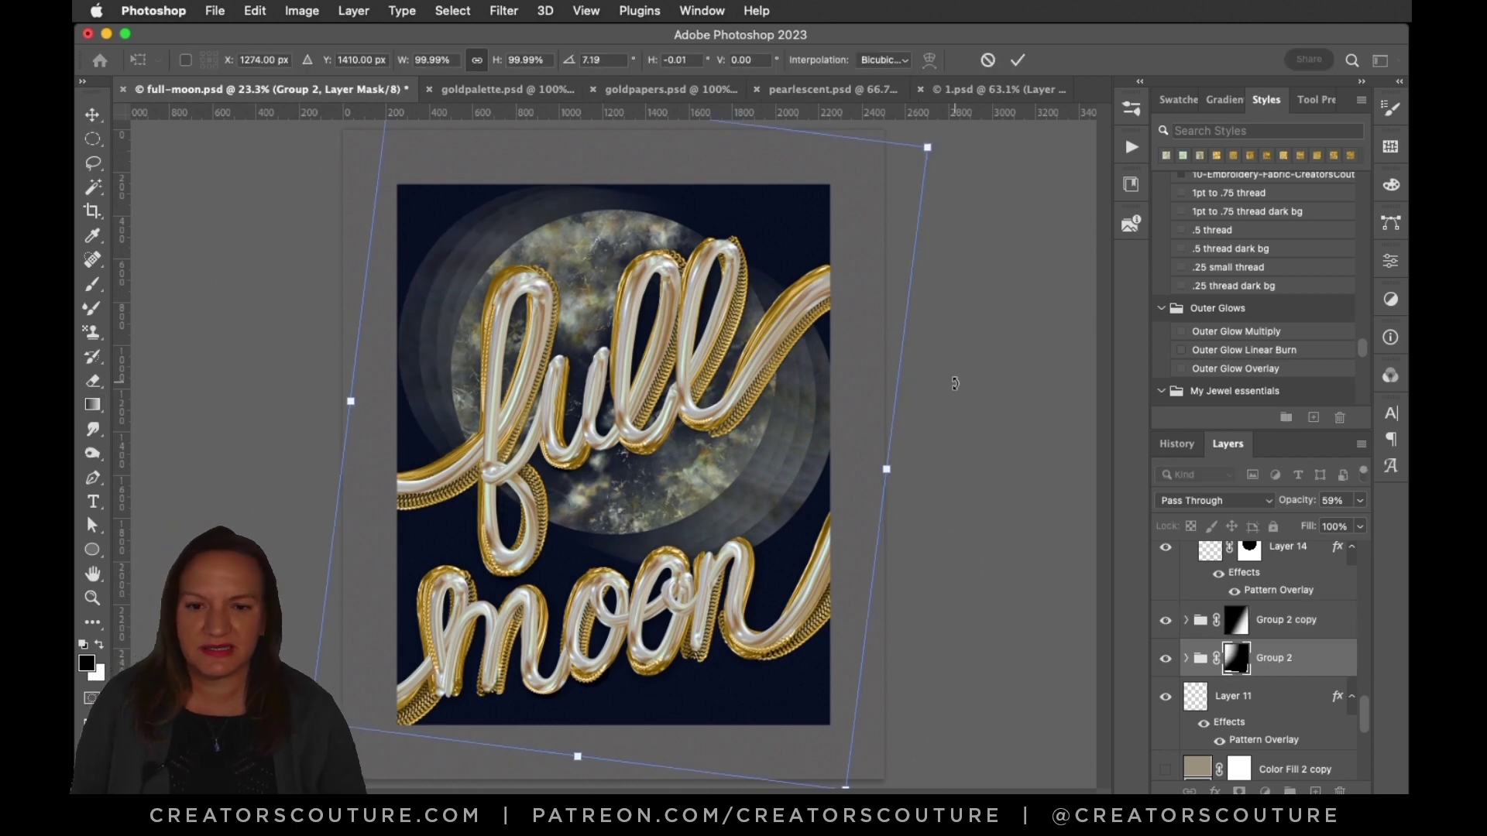
key("Escape")
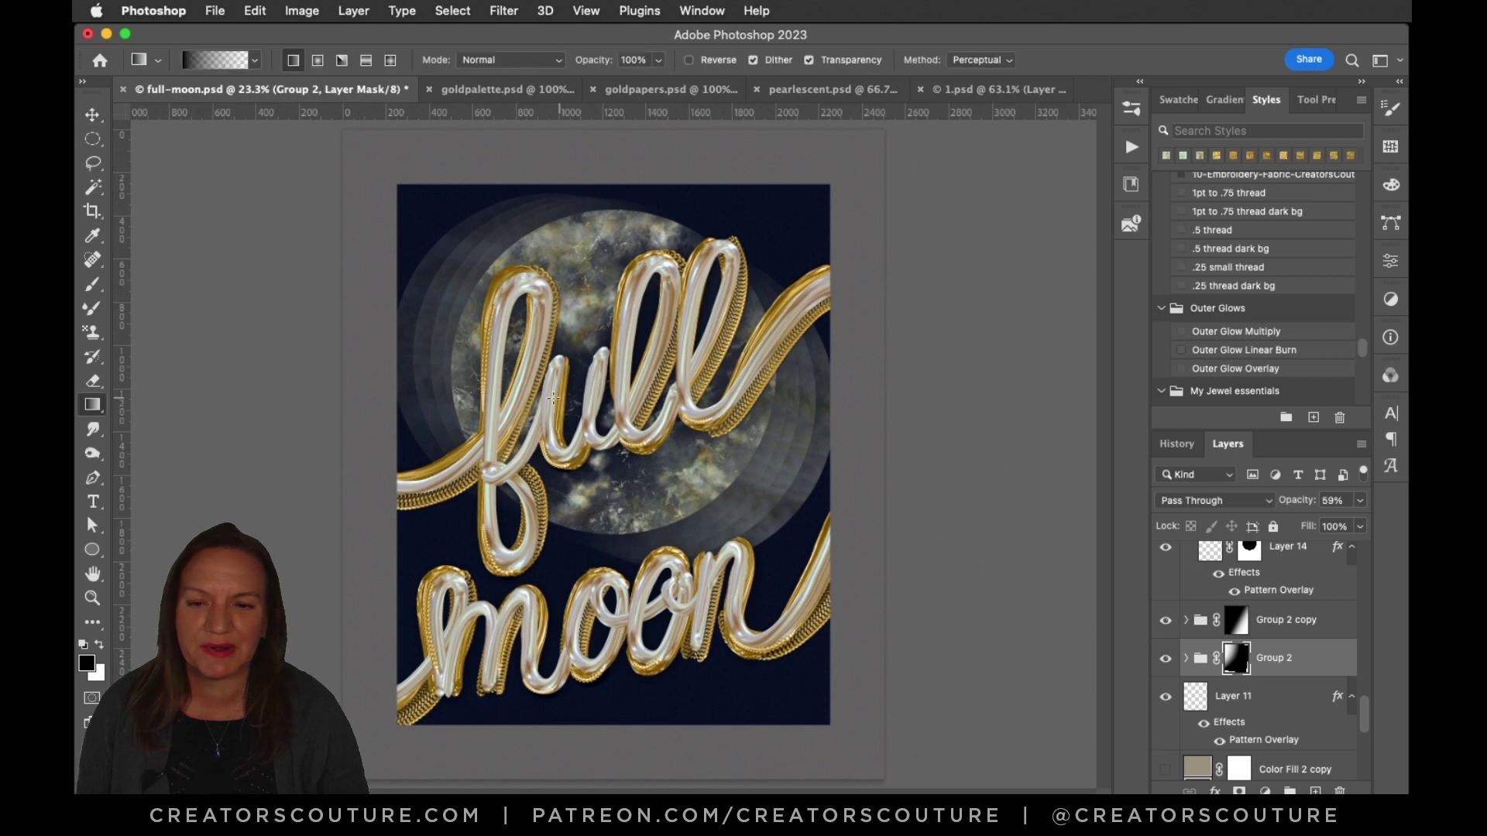
Load the Pattern Stamp with a blue-purple pattern from Galaxy Palettes and the 195 px 21-galaxy brush
scroll(1184, 670, "down", 2)
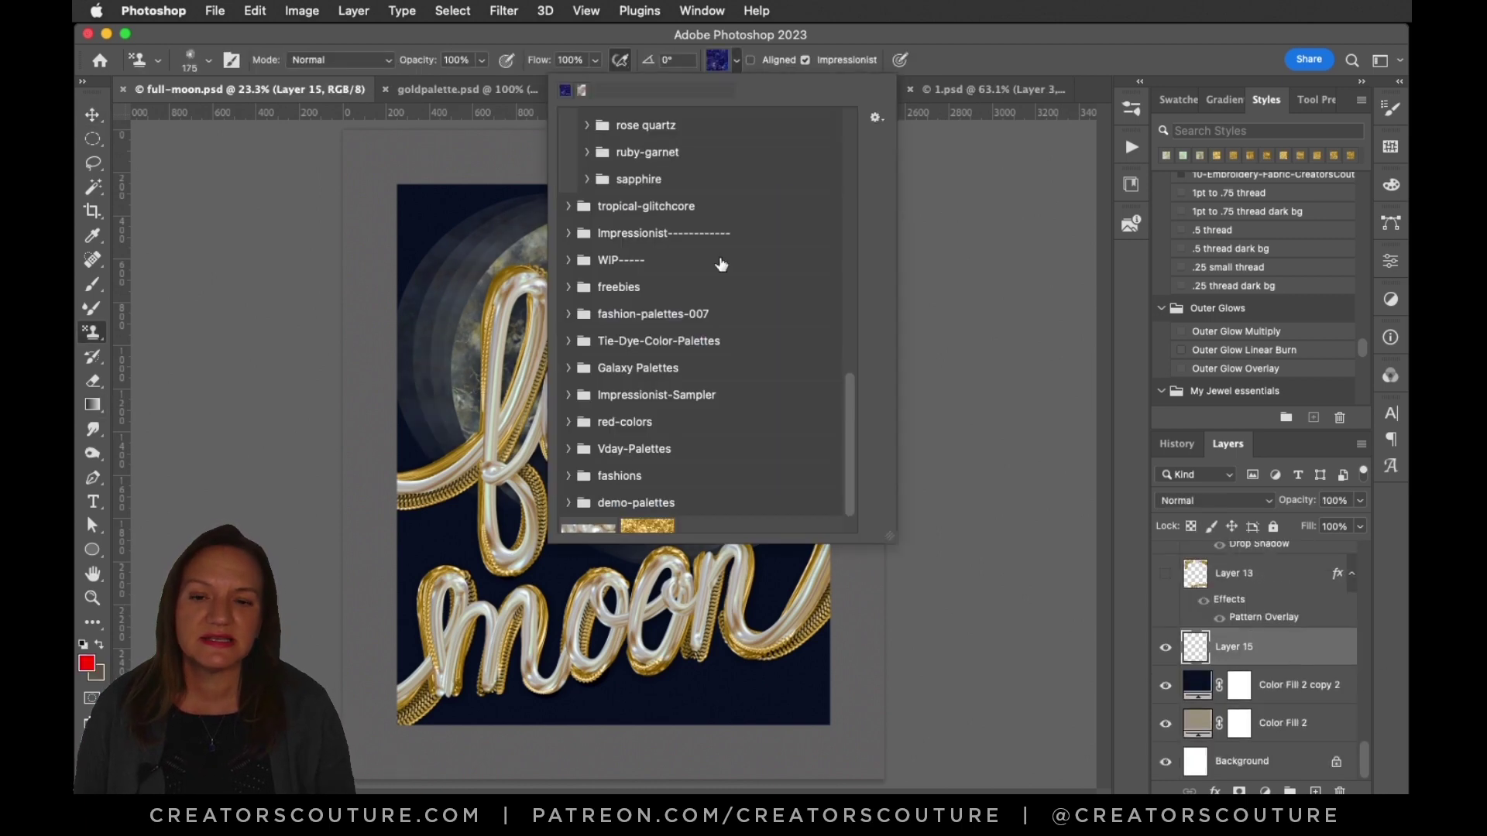
left_click(720, 255)
double_click(697, 253)
scroll(837, 333, "down", 15)
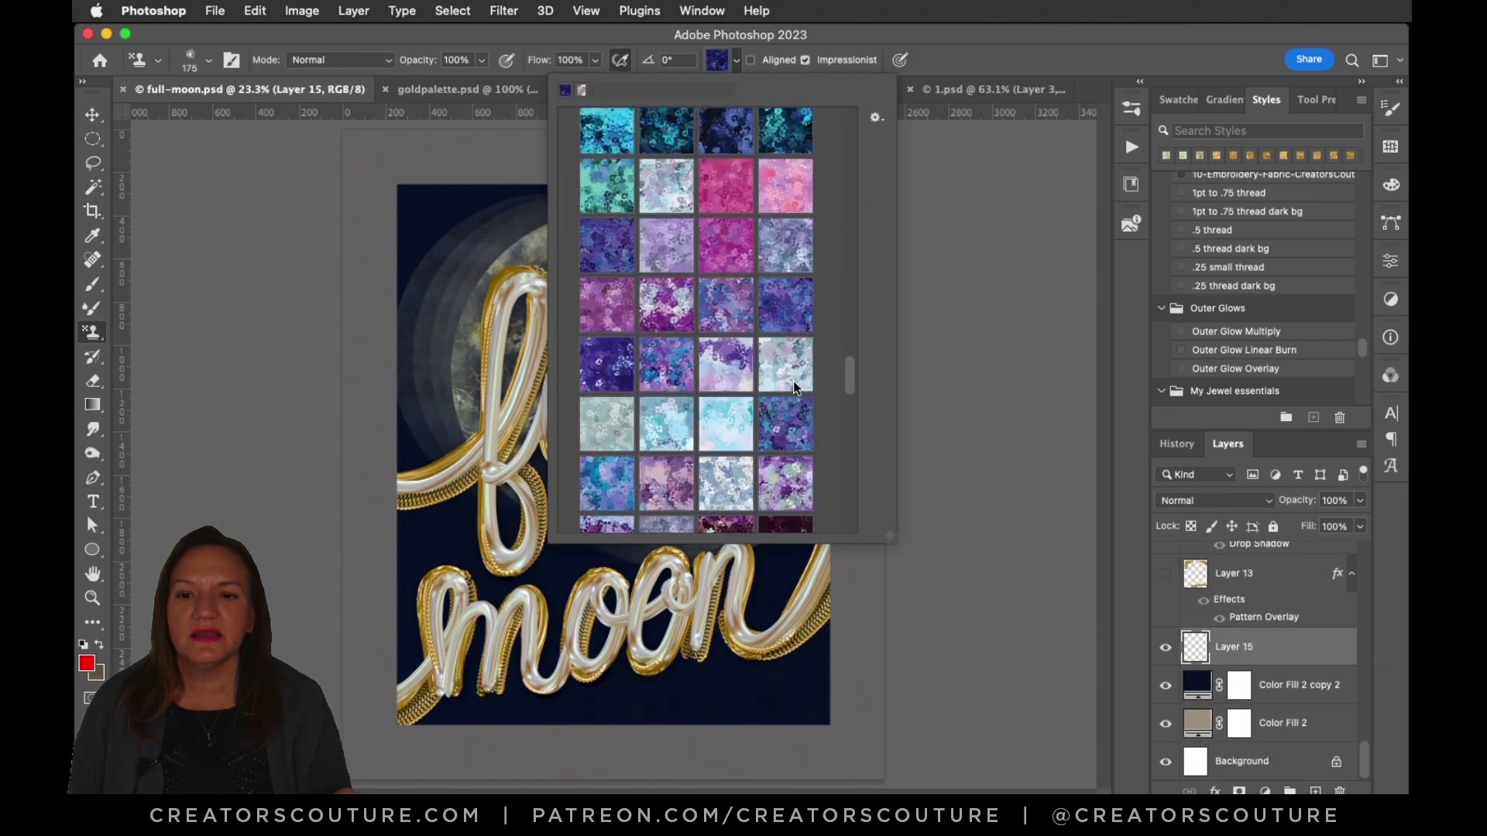
left_click_drag(849, 321, 852, 136)
left_click(597, 422)
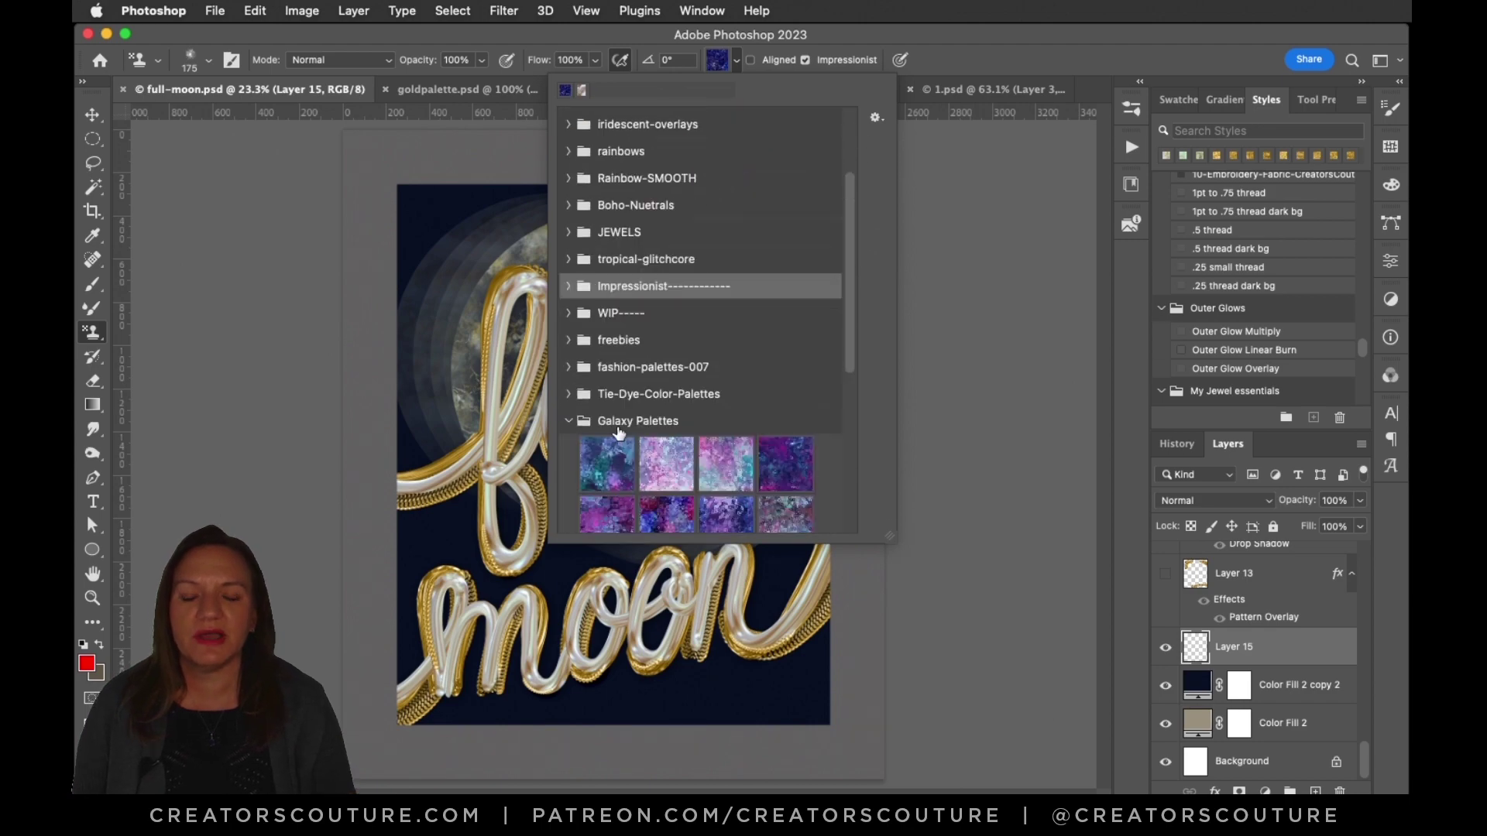
double_click(620, 472)
left_click(1130, 108)
left_click(983, 597)
Stamp a galaxy streak below "moon" on Layer 15, compare Luminosity blending, and keep Normal at 53% opacity
left_click_drag(588, 697, 821, 682)
left_click(1211, 500)
left_click(1193, 788)
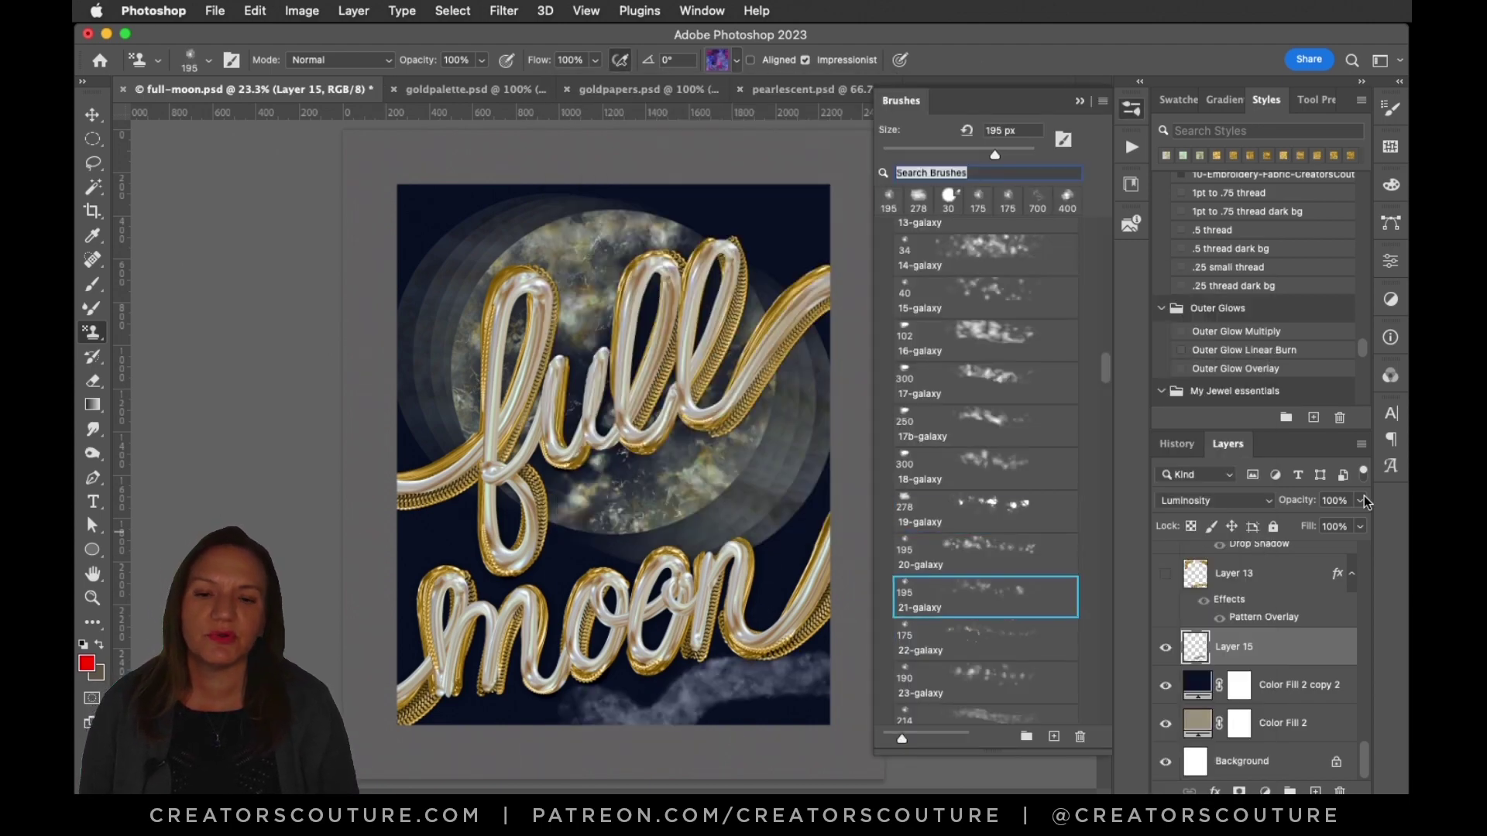
left_click(1223, 504)
left_click(1184, 26)
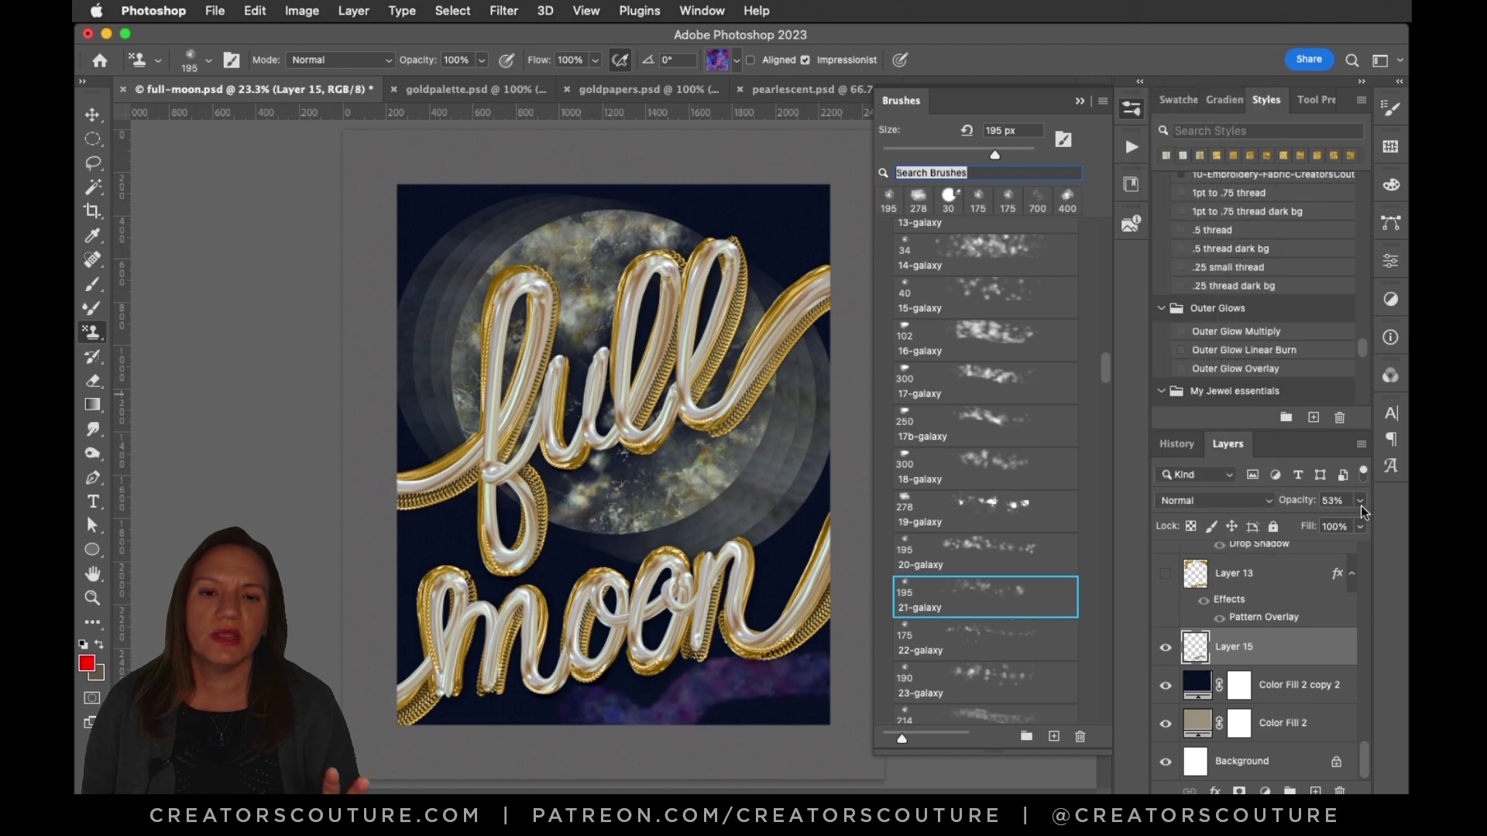
Add a Hue/Saturation adjustment clipped to Layer 15 that mutes the purple stamping, and reselect Layer 15
left_click(353, 10)
mouse_move(349, 249)
left_click(665, 349)
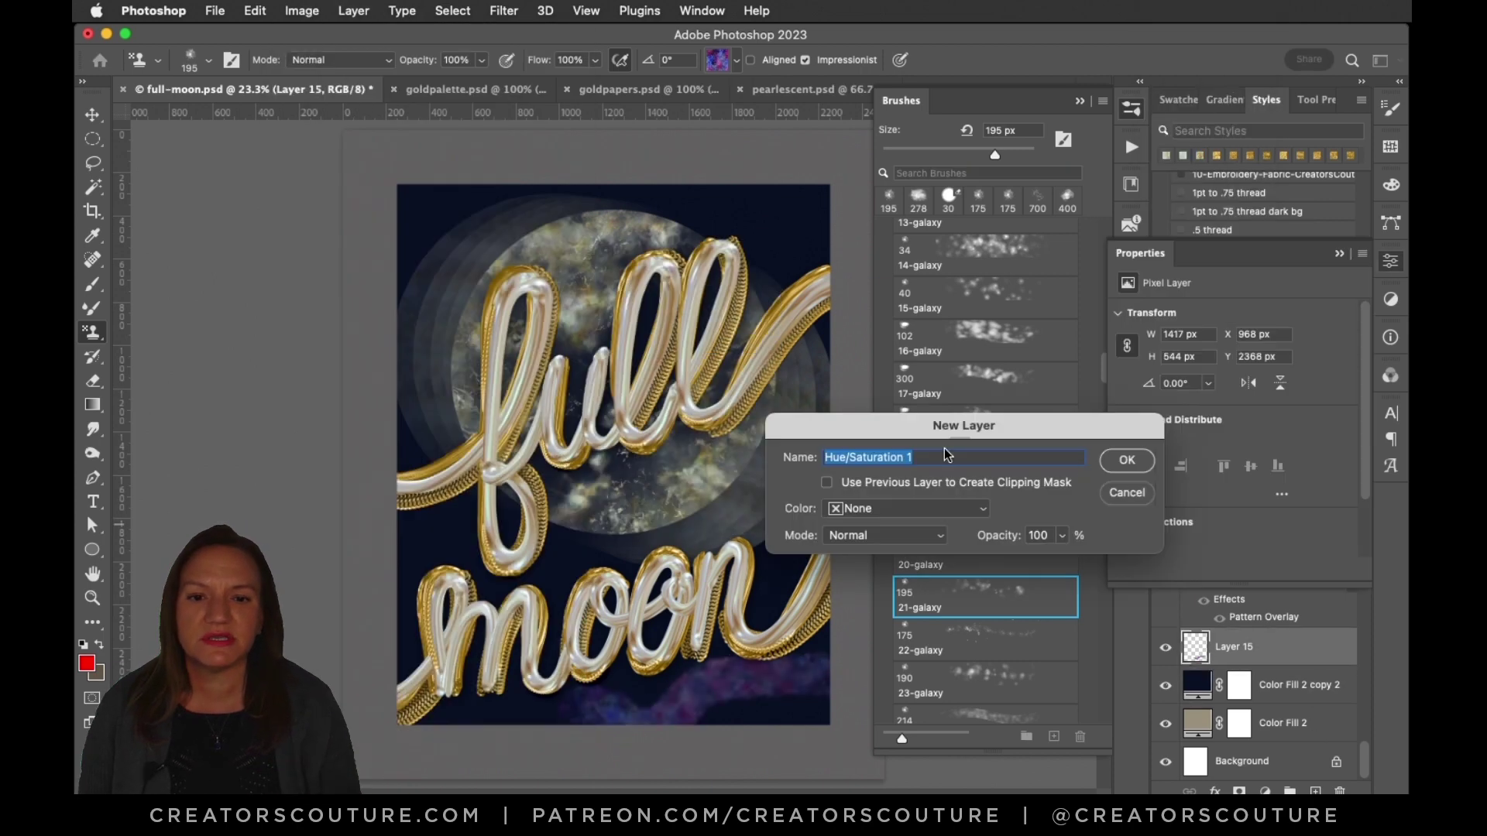
key("Return")
left_click_drag(1232, 421, 1181, 421)
left_click(1239, 666, "alt")
left_click(1233, 685)
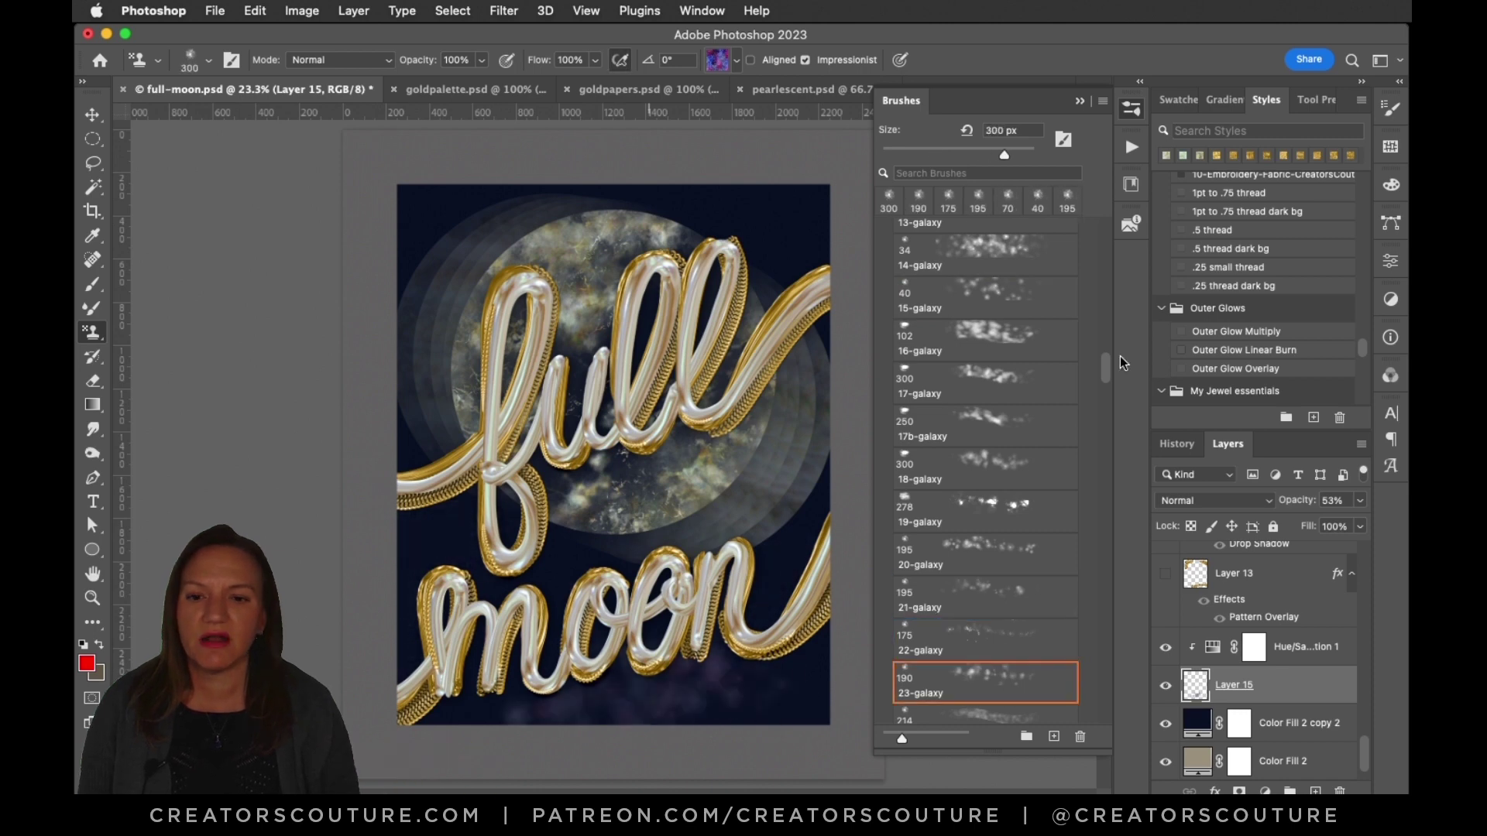
Stamp starry specks across the navy background with successive galaxy brushes, from 169 px 5-galaxy up to a 300 px 13-galaxy
scroll(983, 542, "up", 10)
left_click(984, 377)
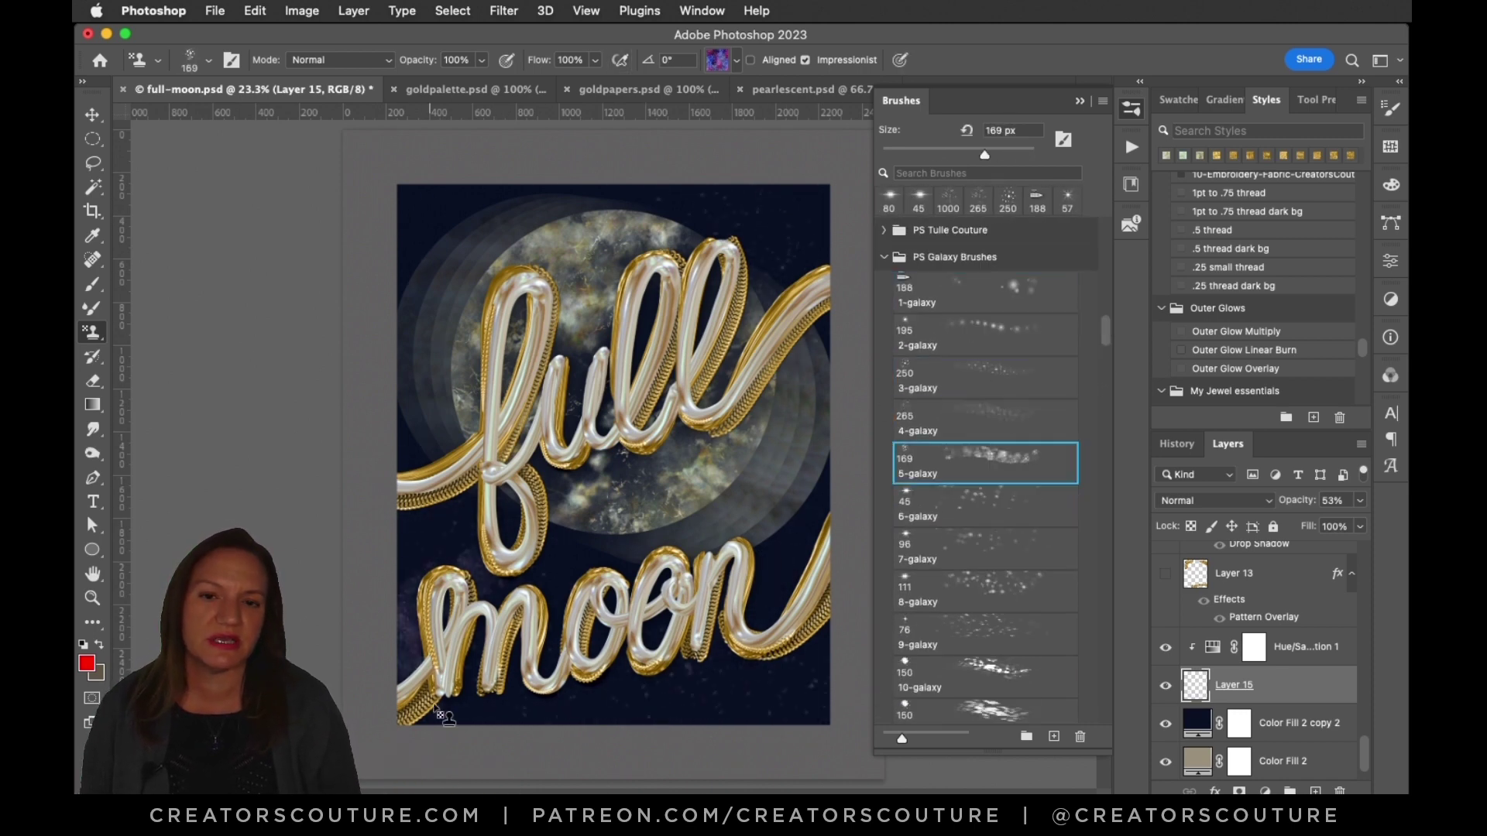
key("period")
key("period")
key("period")
key("period")
key("period")
key("period")
key("period")
key("period")
key("bracketright")
key("bracketright")
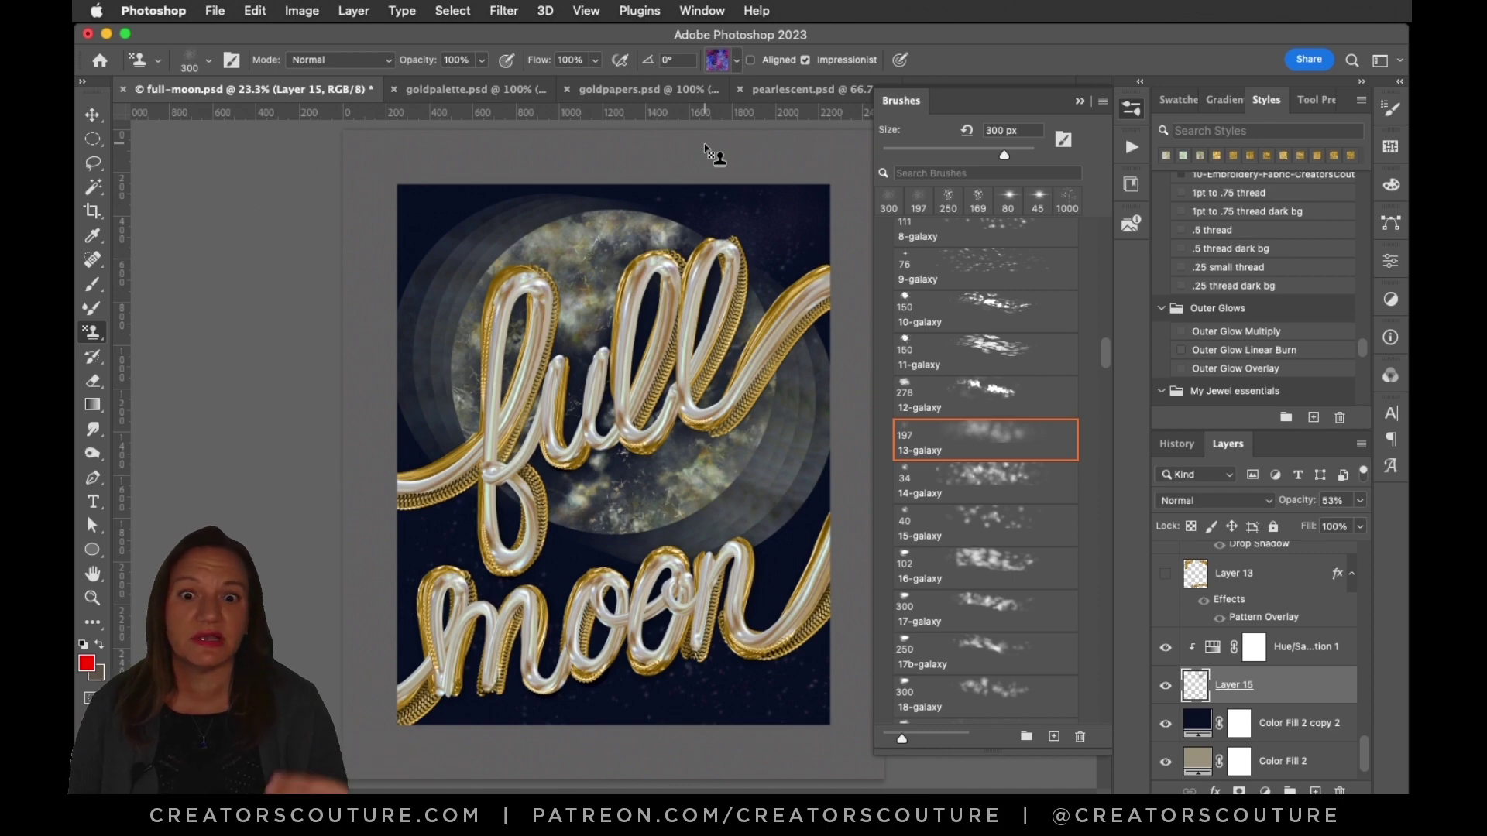
Check the stamped star texture around "moon" up close and save the document
mouse_move(711, 153)
left_mouse_down()
mouse_move(774, 233)
mouse_move(457, 399)
mouse_move(1103, 272)
left_mouse_up()
scroll(1102, 387, "down", 10)
scroll(1101, 518, "right", 5)
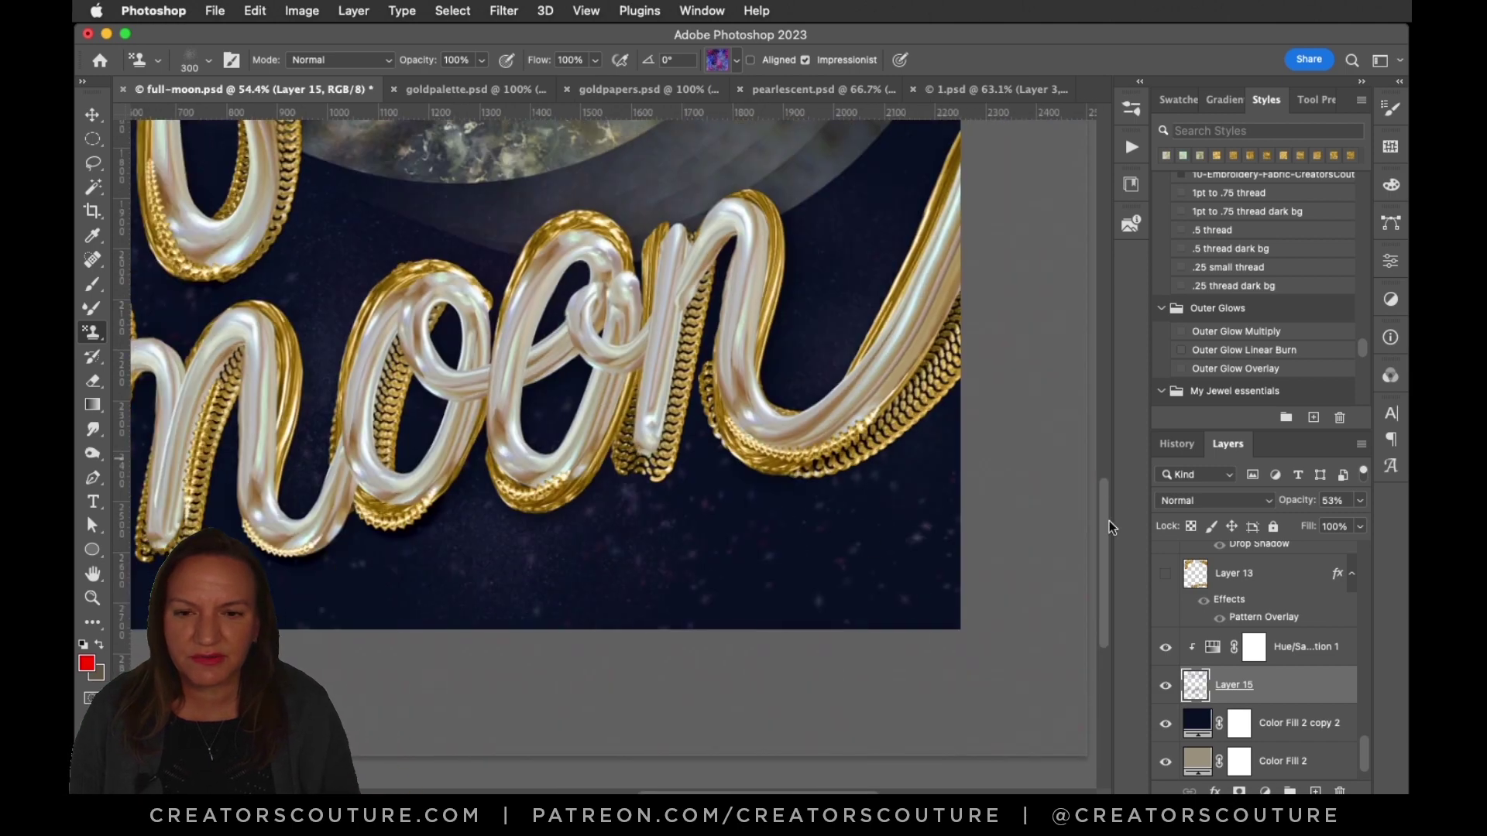
key("super+0")
key("super+s")
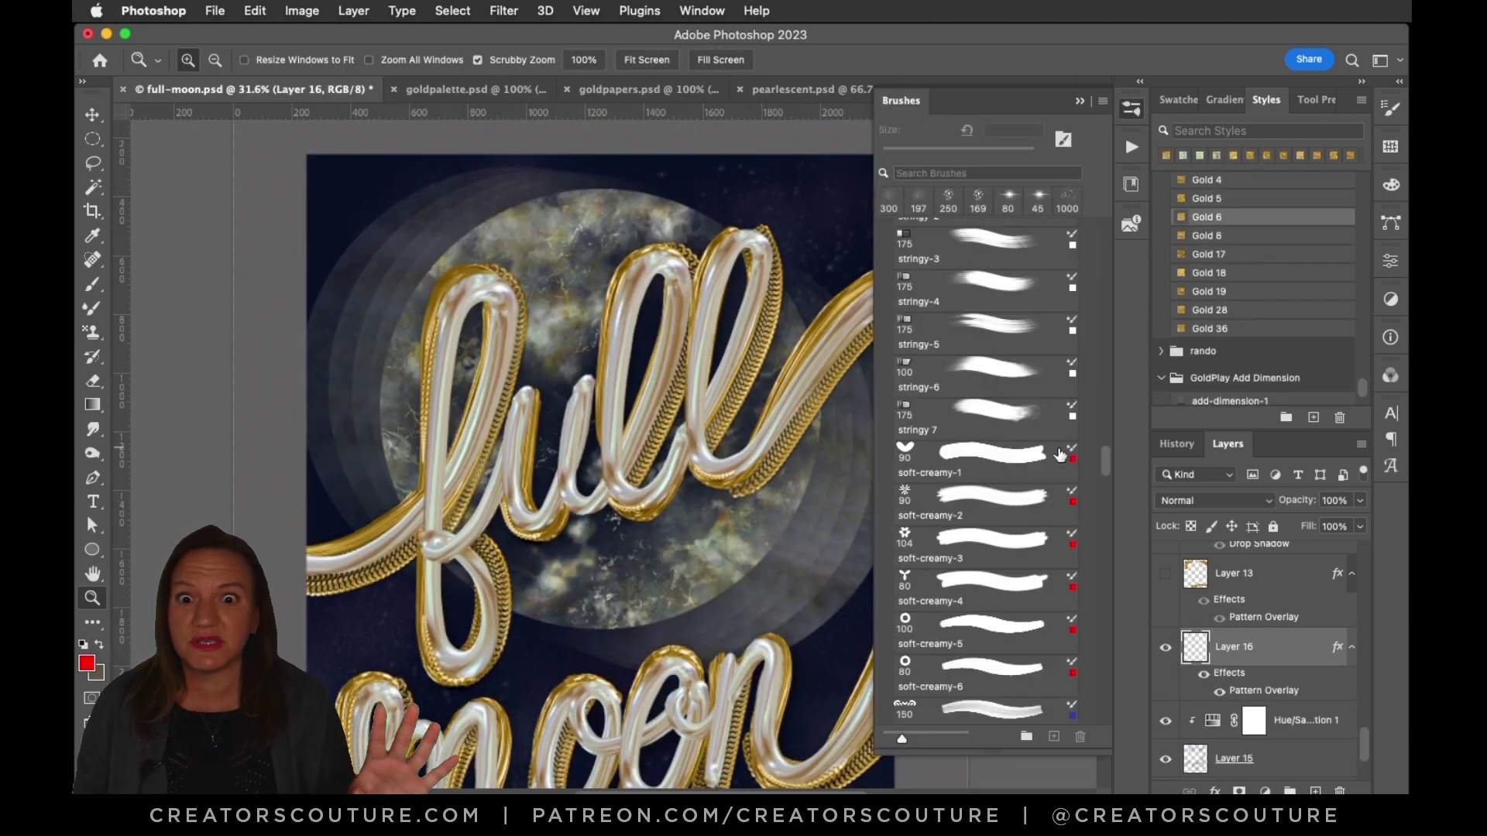
Stamp small gold stars around the lettering on Layer 16 with the 45 px starry 4 brush
scroll(1059, 454, "up", 10)
left_click(999, 350)
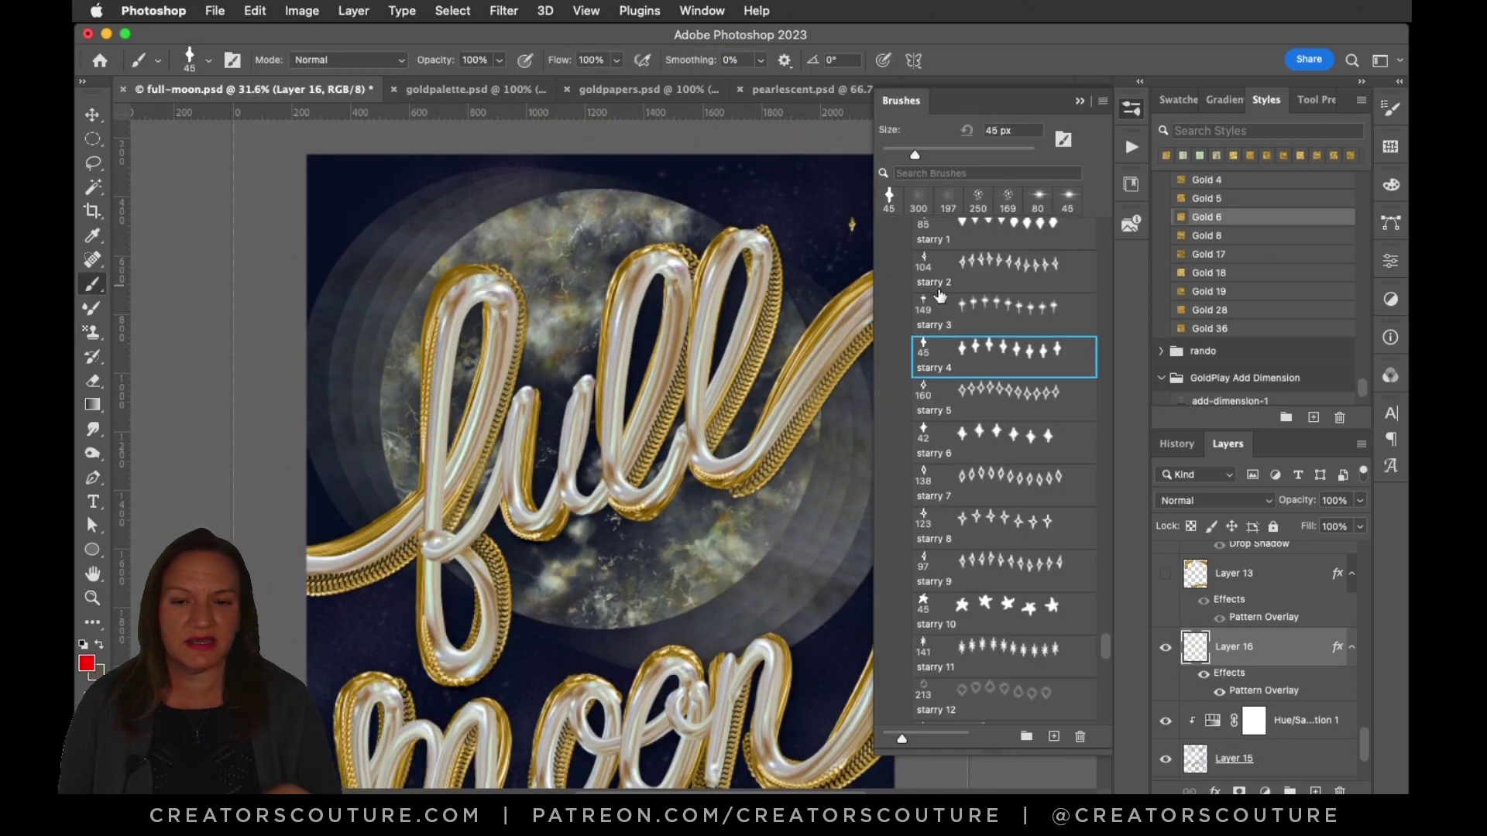
left_click(829, 183)
left_click(811, 220)
left_click(852, 224)
scroll(604, 456, "down", 5)
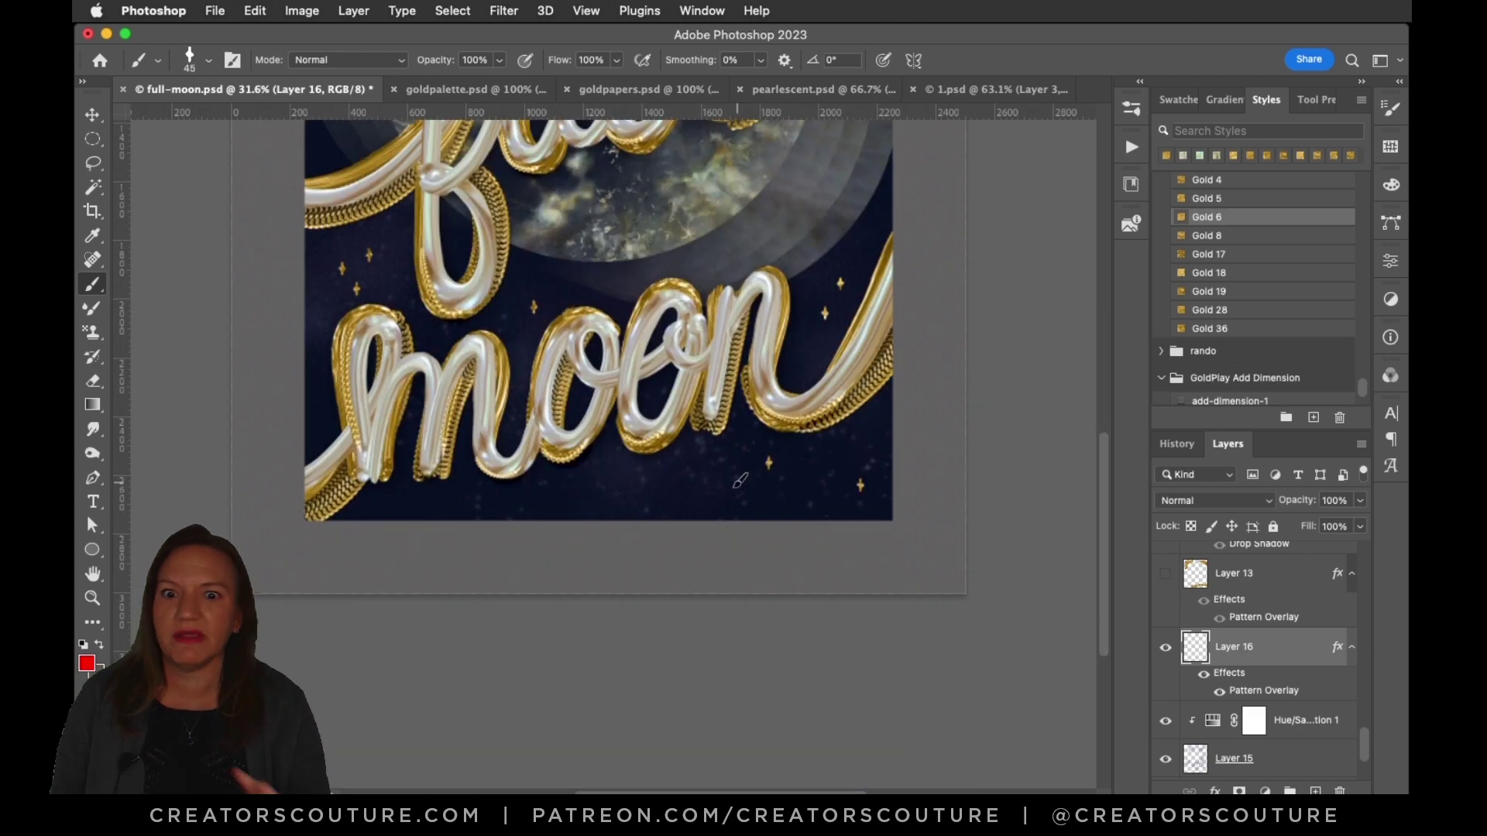
scroll(604, 457, "up", 5)
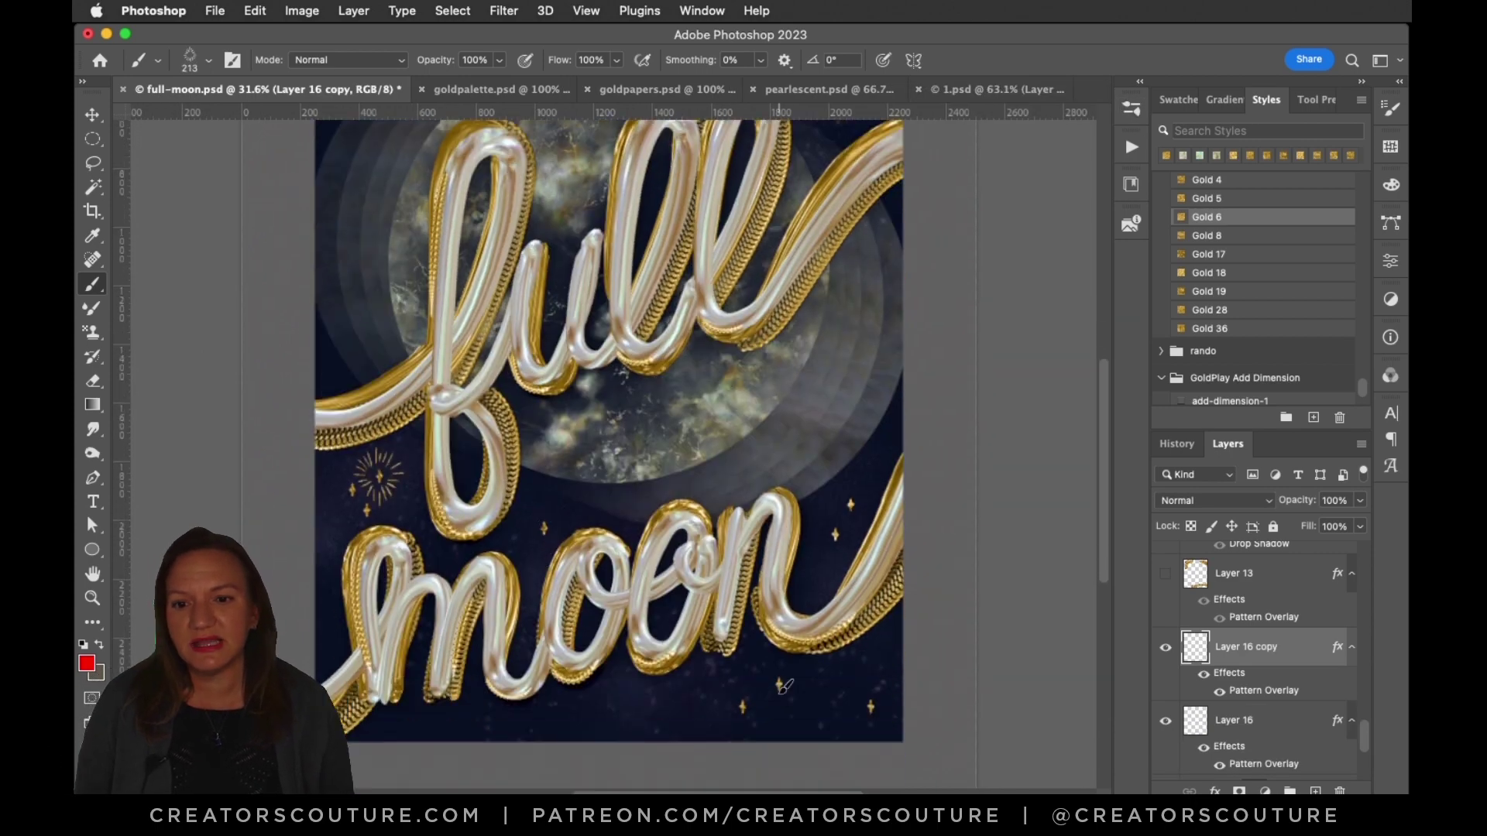
Scatter gold star dust around the lettering on Layer 16 copy with the 200 px starry 22 brush
key("F5")
left_click(999, 631)
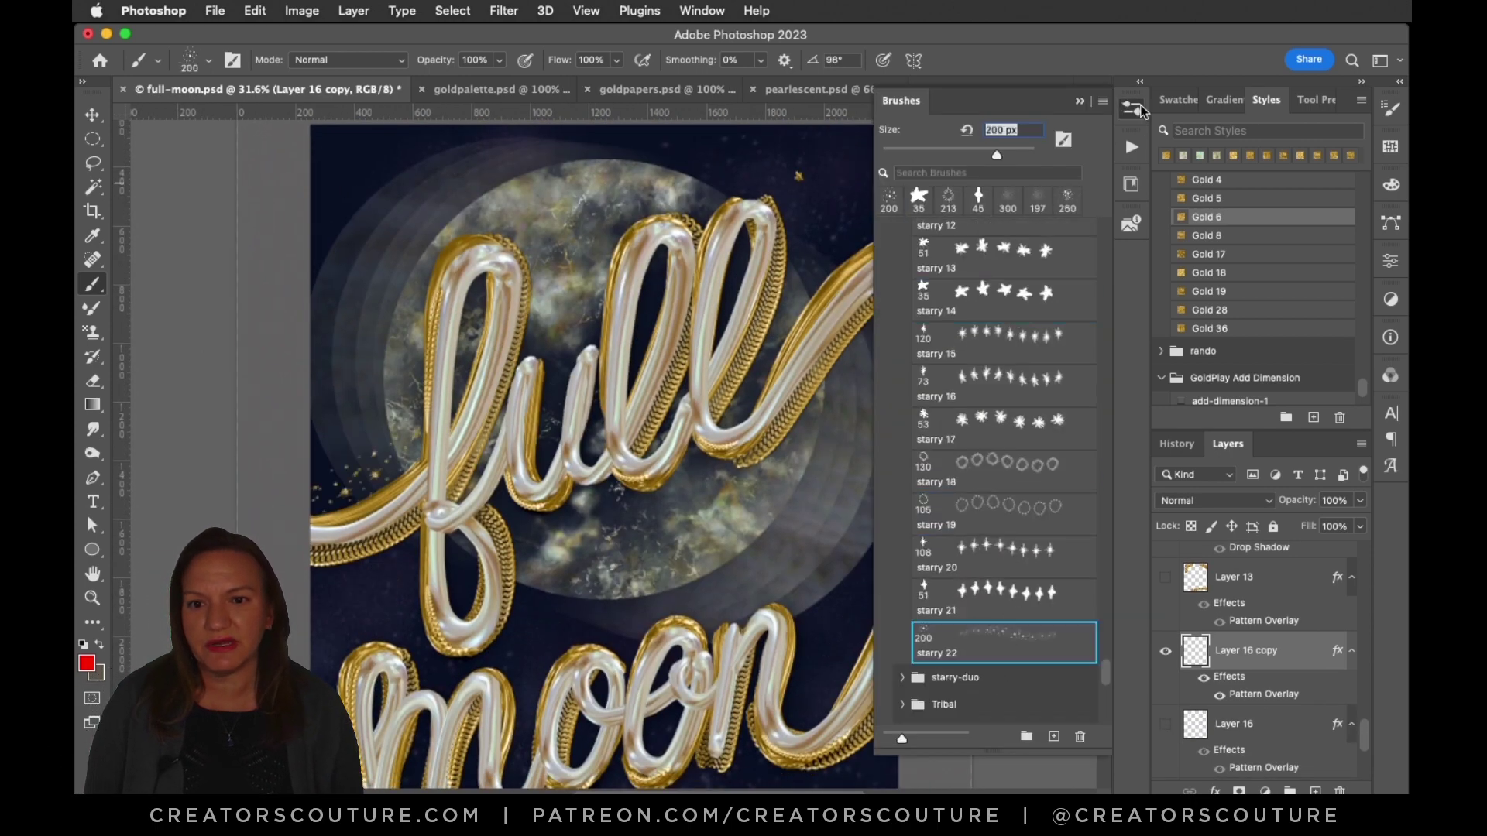
key("F5")
scroll(827, 600, "down", 4)
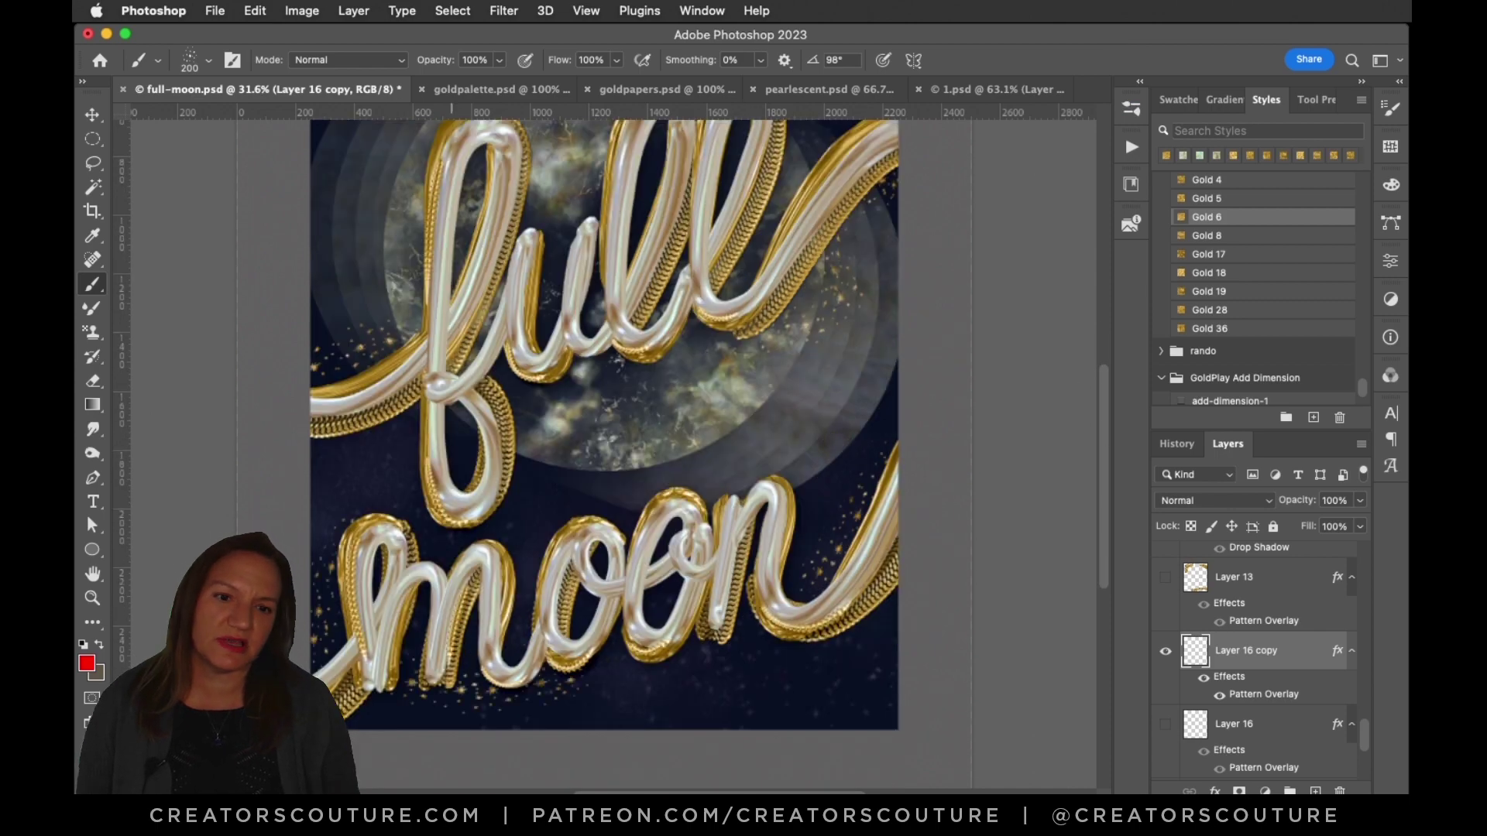
scroll(684, 480, "up", 3)
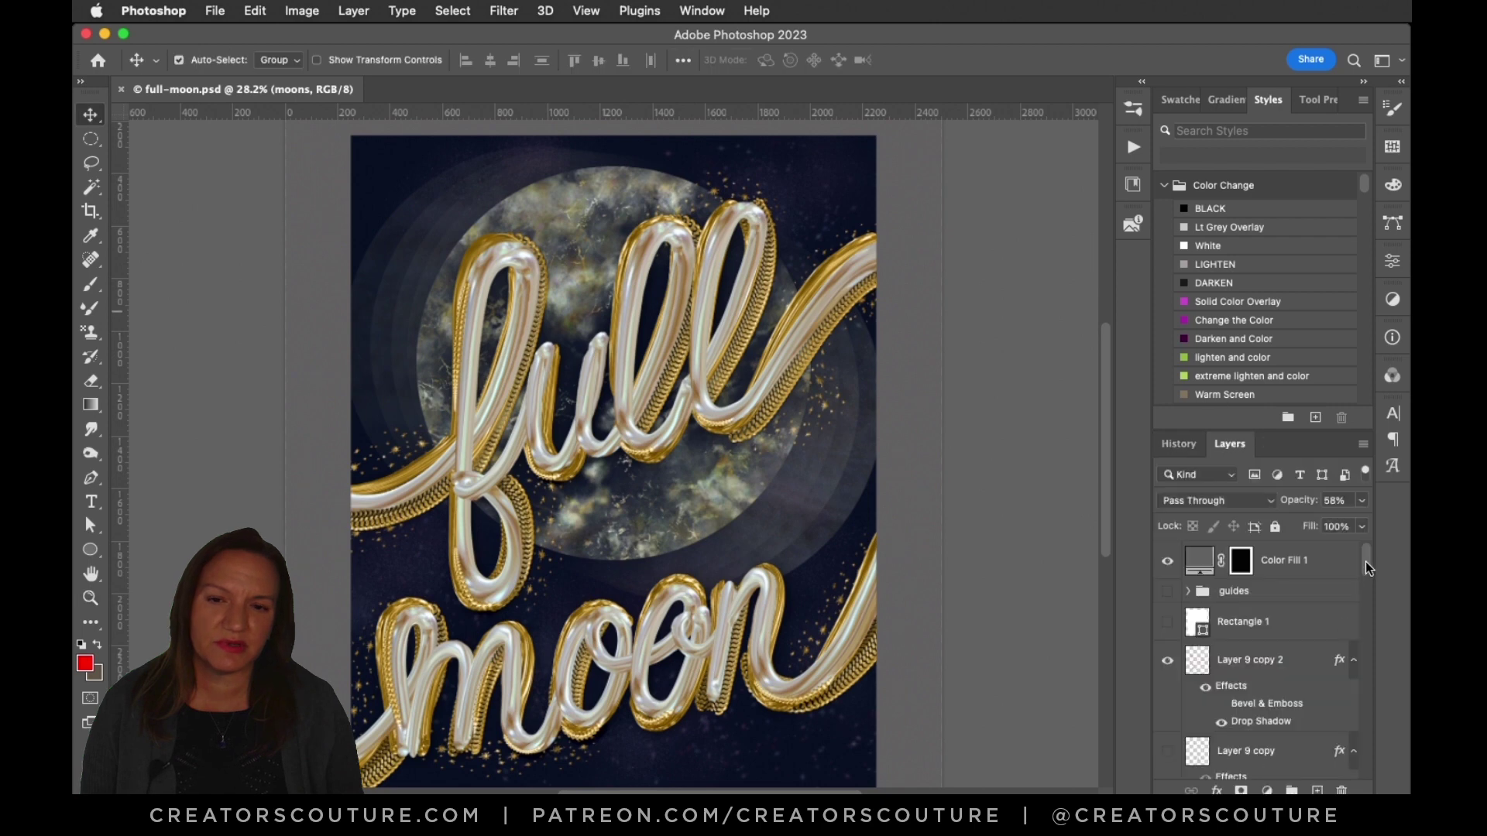
Hide the moons group and show a duplicate of Ellipse 1 at 100% opacity as a solid pearl moon
scroll(1367, 673, "down", 2)
scroll(1277, 650, "up", 2)
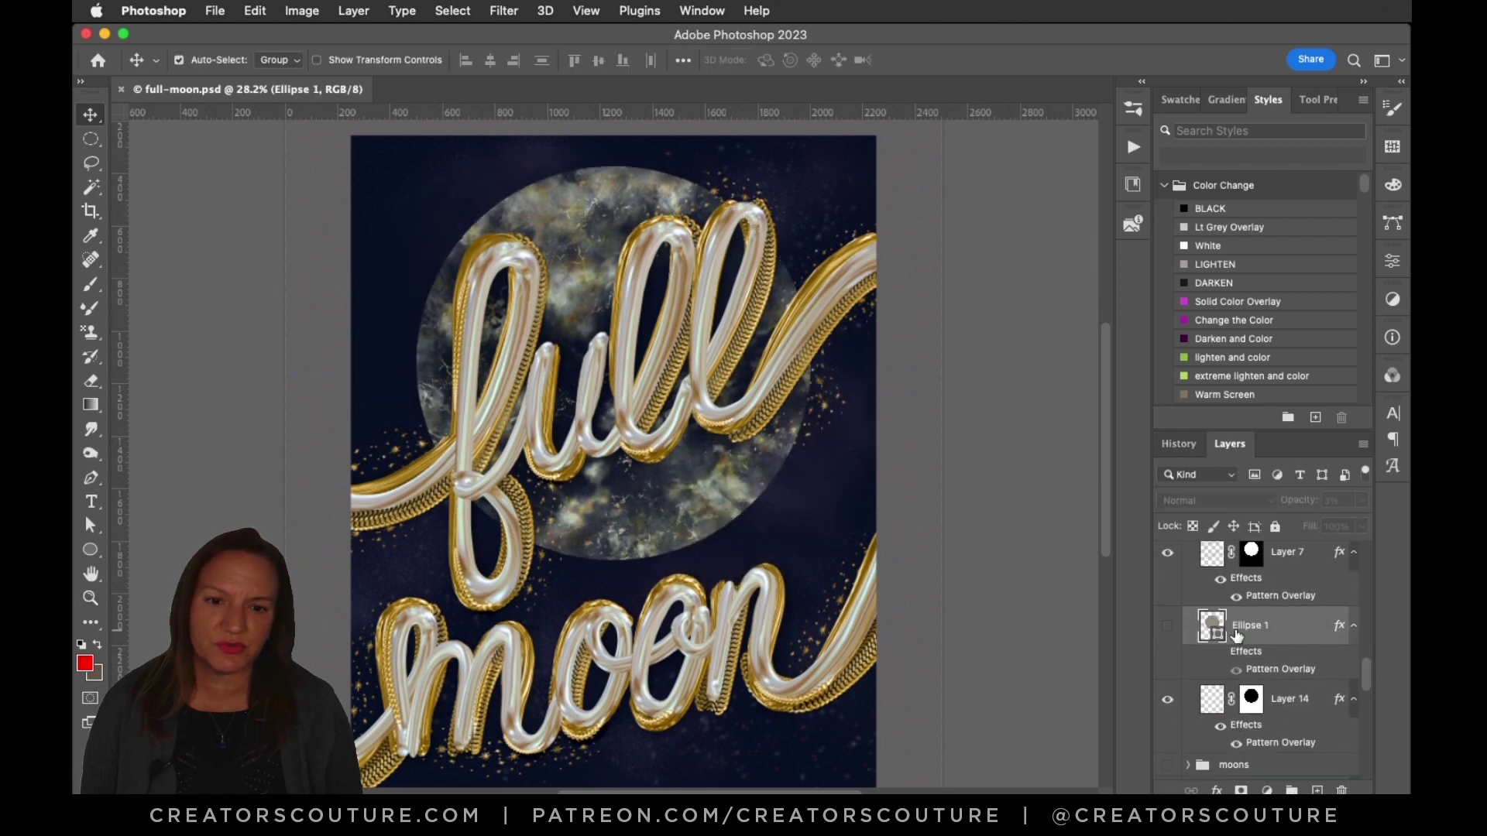
left_click(1167, 626)
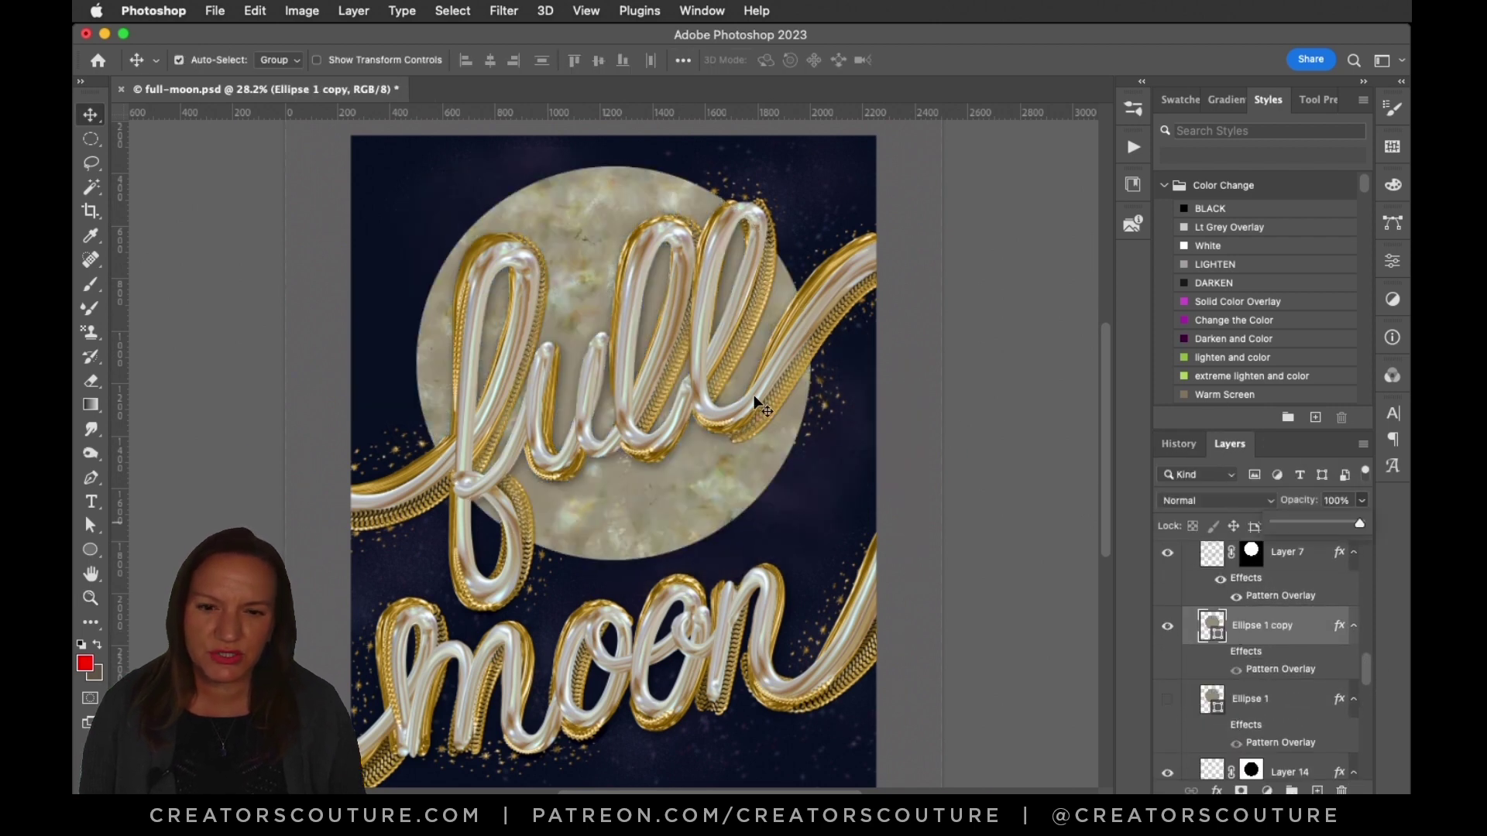
left_click(1167, 625)
left_click(1167, 626)
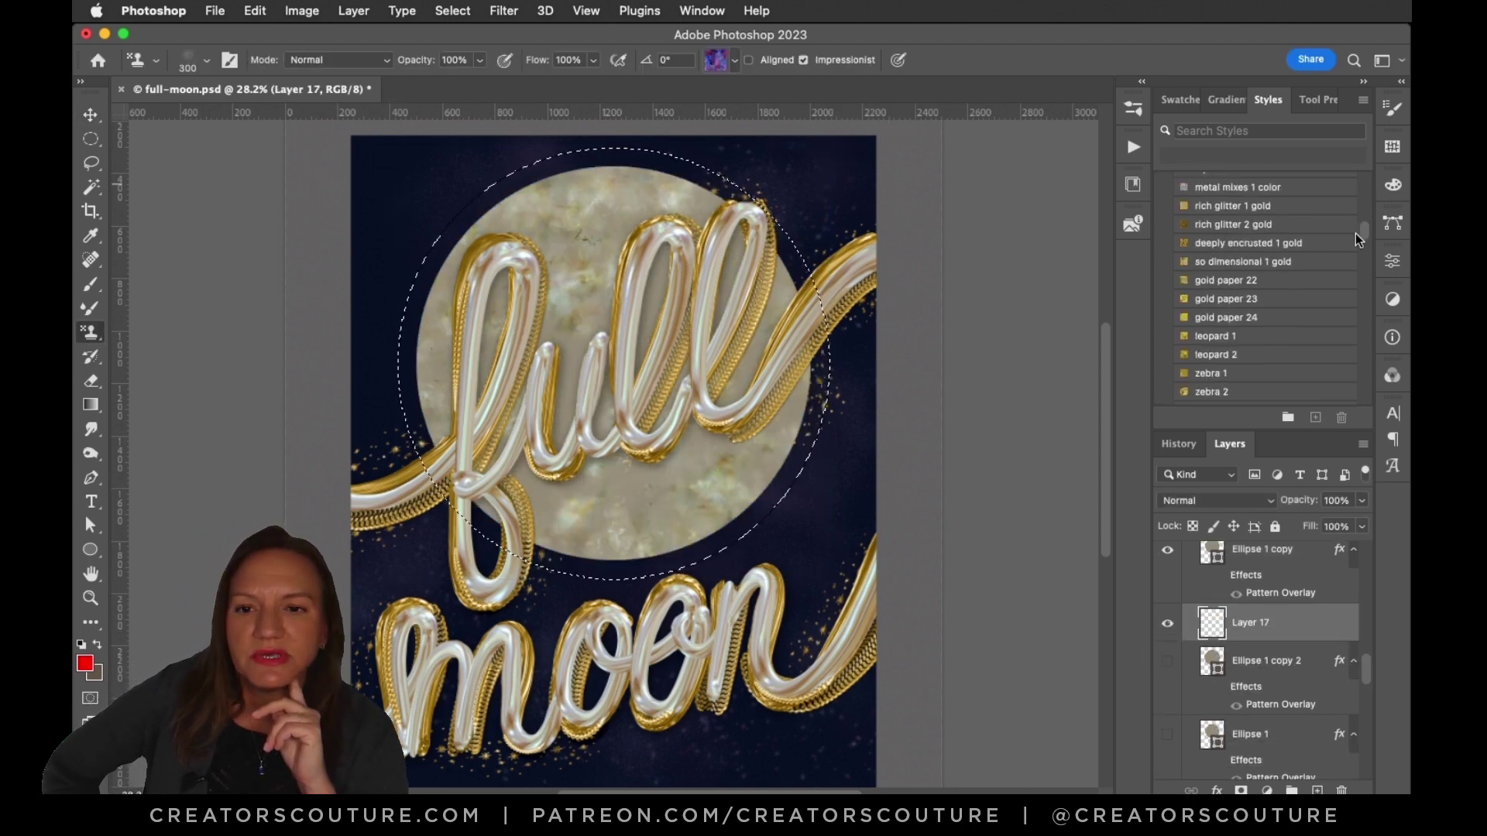
Apply the pearl 3 style to Layer 17 and stamp a marbled ring around the moon with a 500 px marble brush
scroll(1300, 310, "down", 5)
left_click(1210, 291)
left_click(1132, 110)
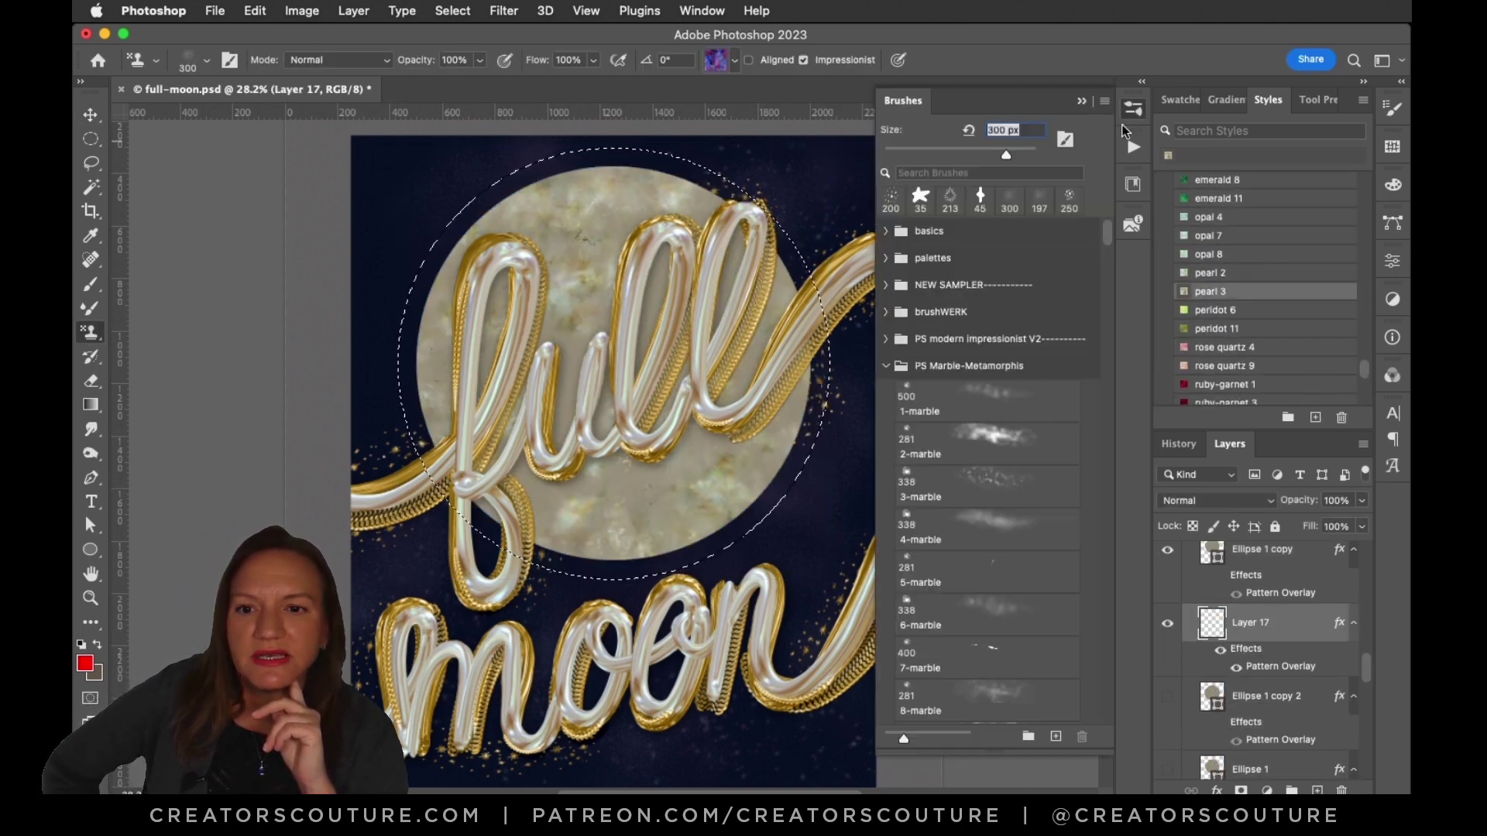
left_click(1132, 114)
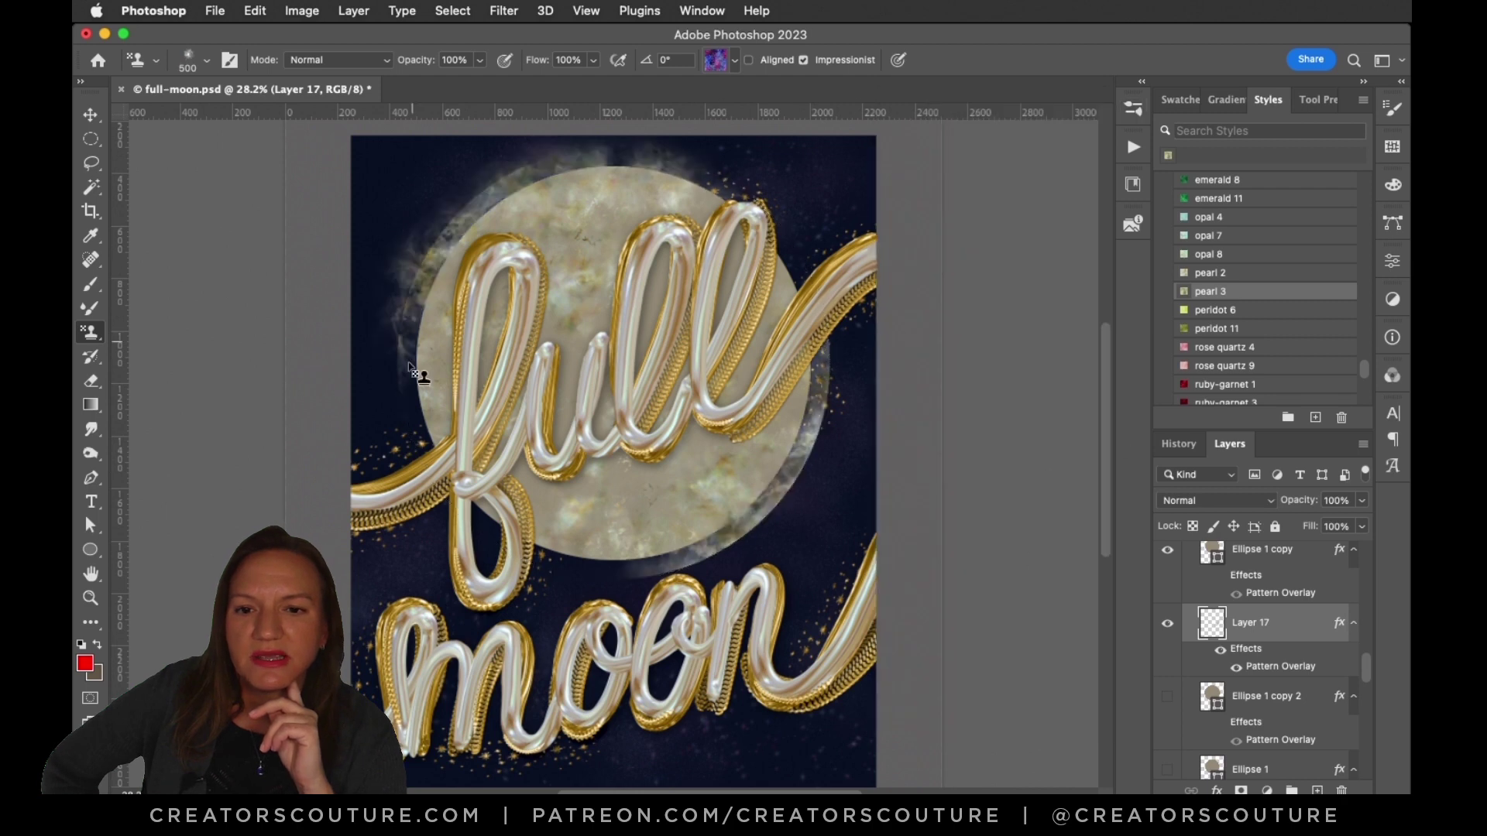
Select a larger circle from Ellipse 1 copy 2, duplicate Layer 17, and stamp a wider marbled ring with a 338 px brush
left_click(1212, 697)
left_click(1167, 697)
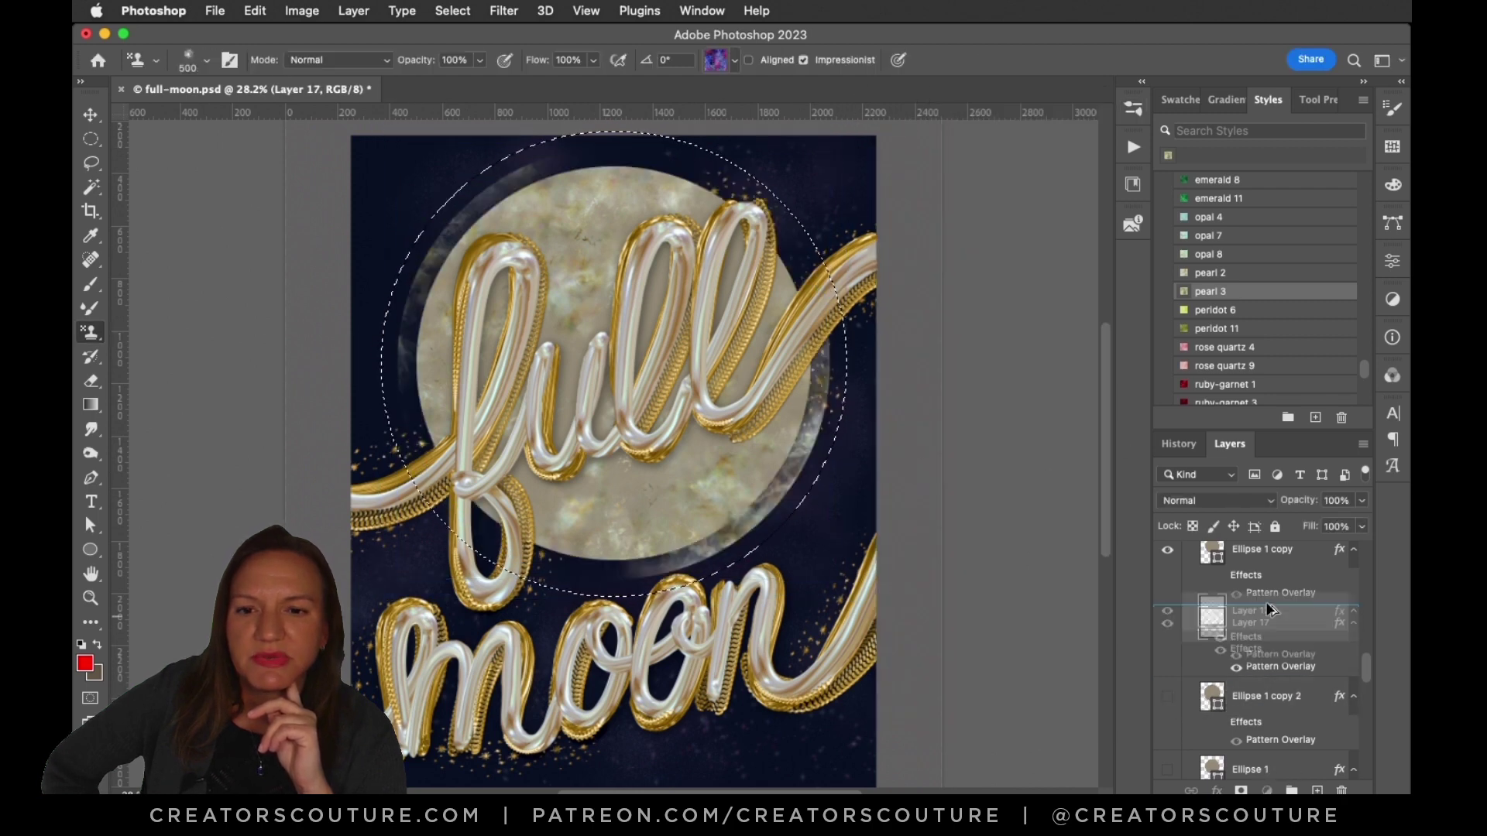
key("F5")
key("super+d")
key("F5")
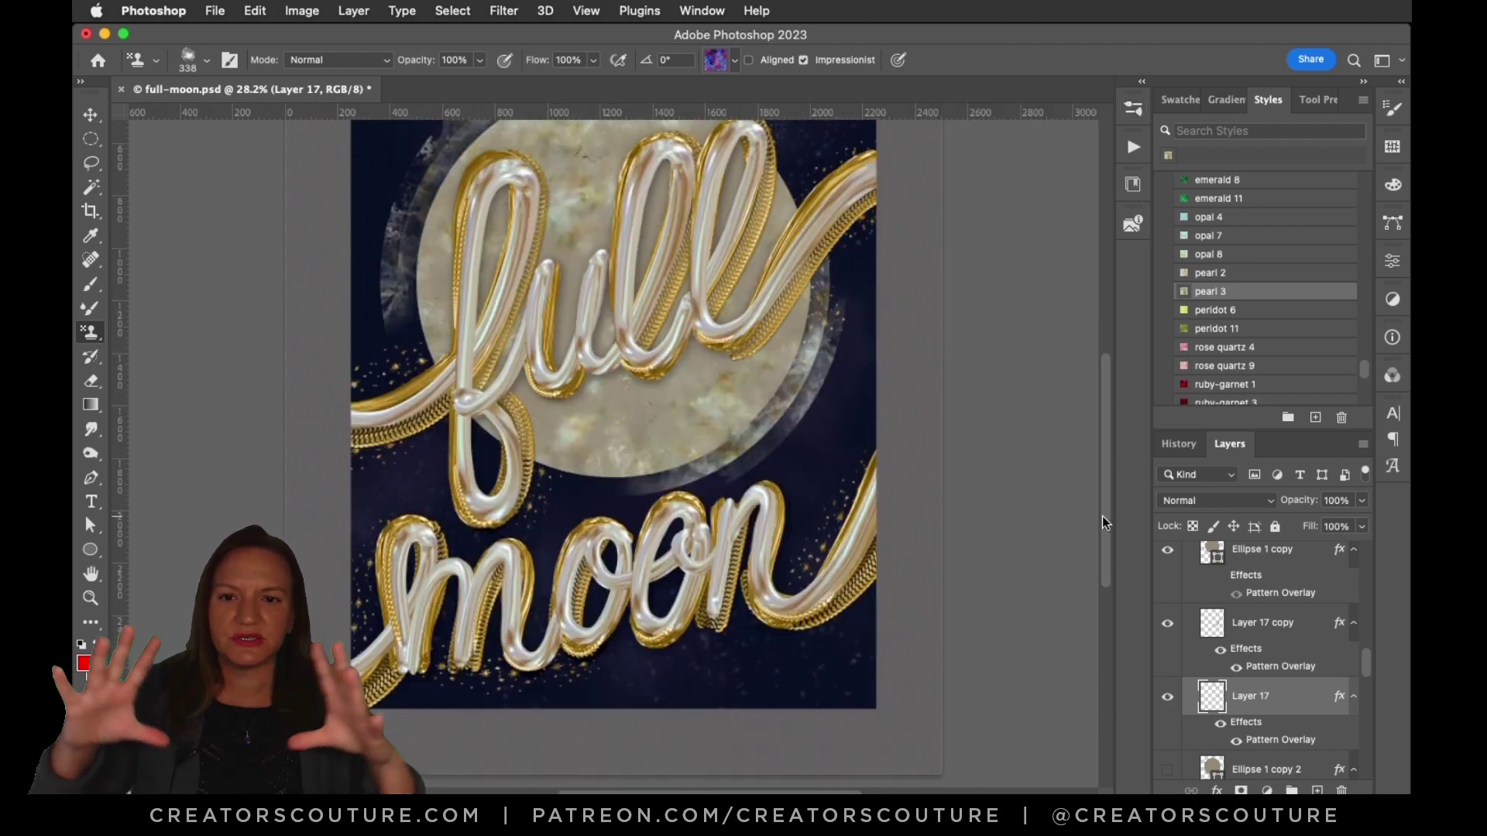
Save the artwork as a new version named full-moon-b.psd
left_click(215, 10)
left_click(232, 193)
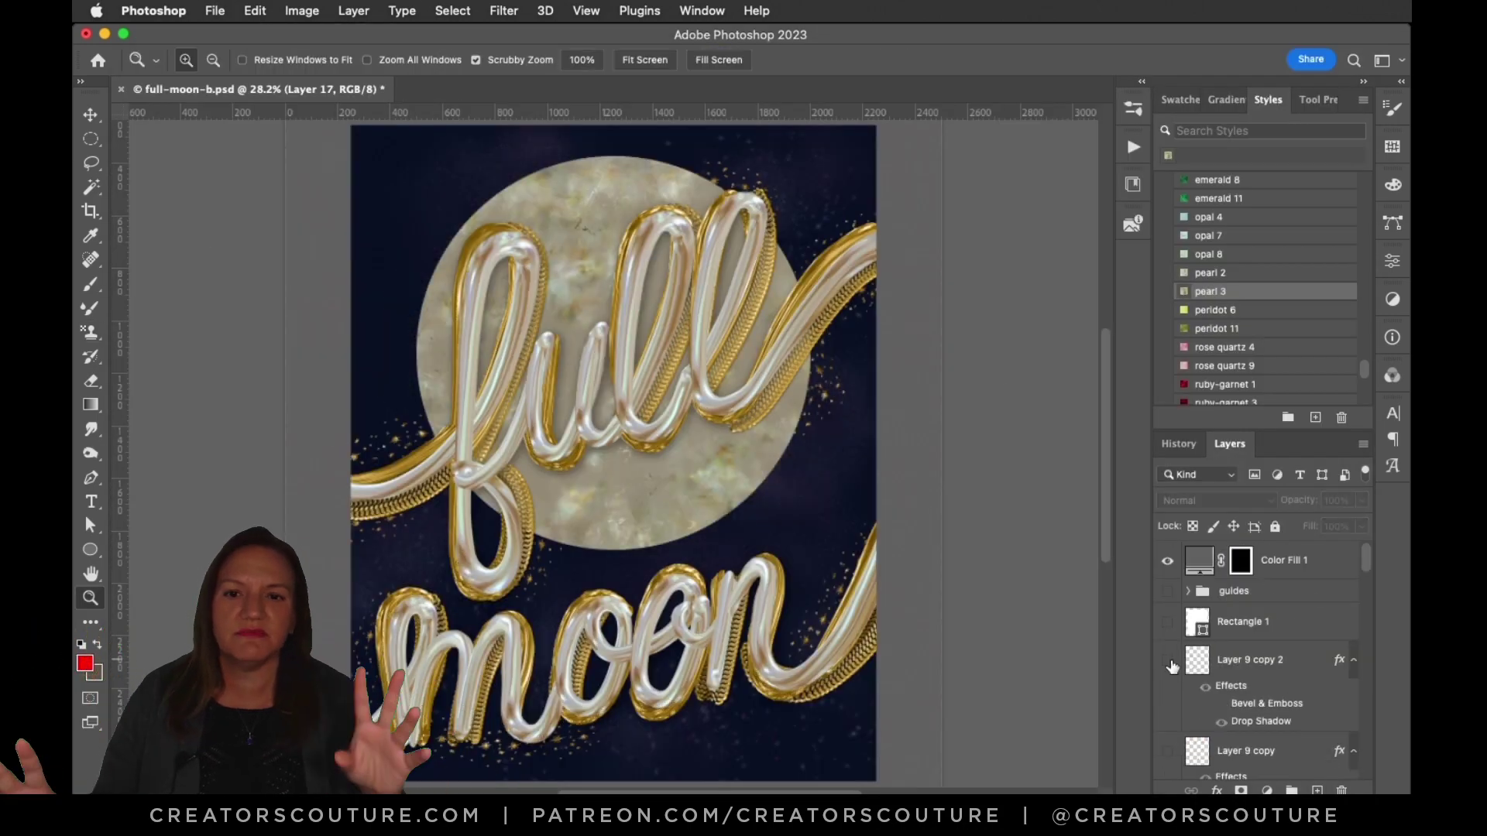
Open the goldpapers and goldpalette files, load the 35 px mixer brush with gold, and return to full-moon-b.psd
left_click(1133, 184)
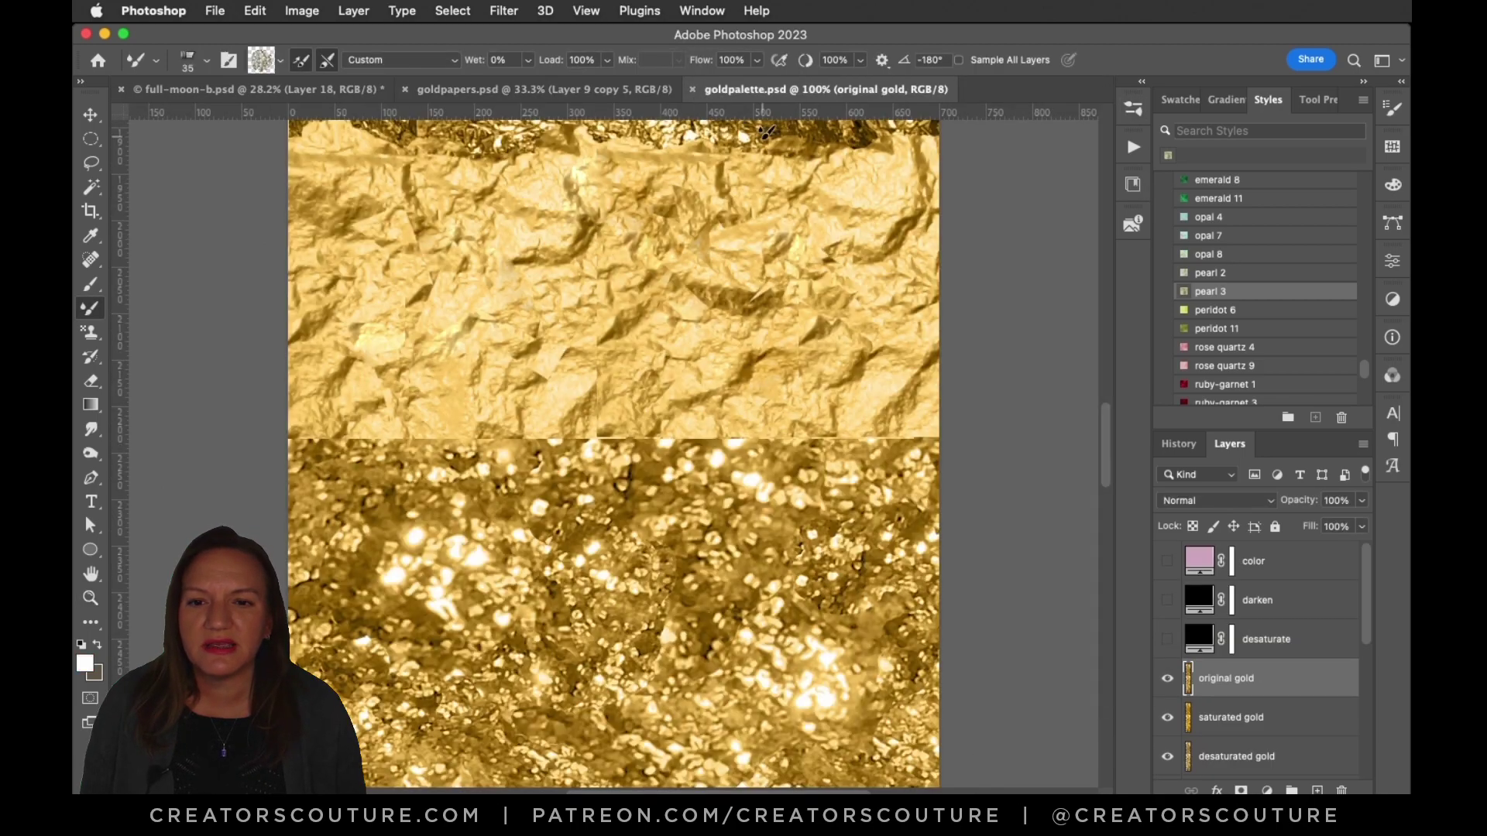
left_click(255, 89)
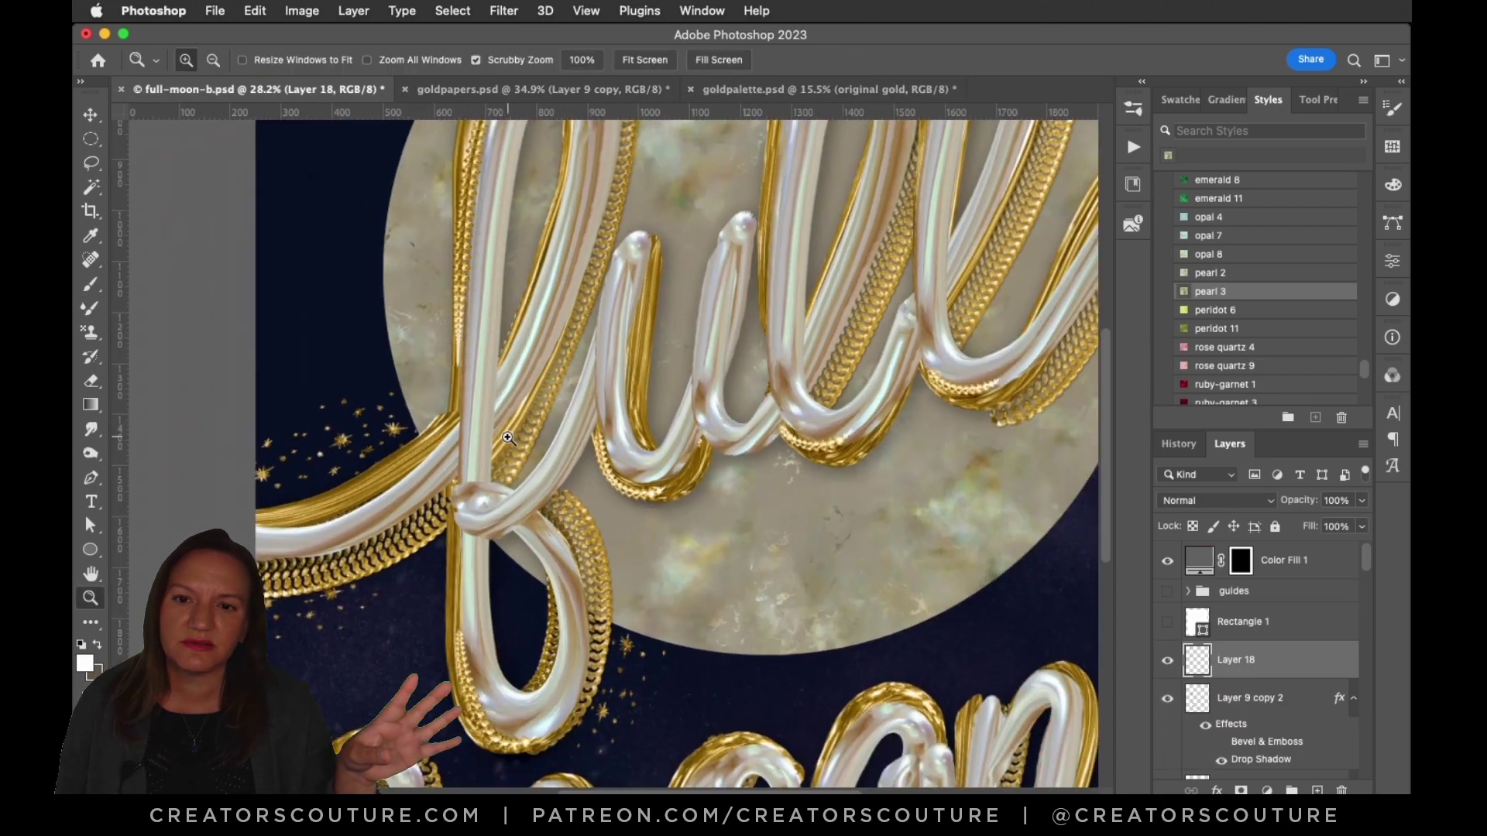
Add a new layer clipped to Layer 2 in Group 1 and paint a gold mixer-brush stroke down the stem of the "f"
left_click_drag(554, 208, 475, 615)
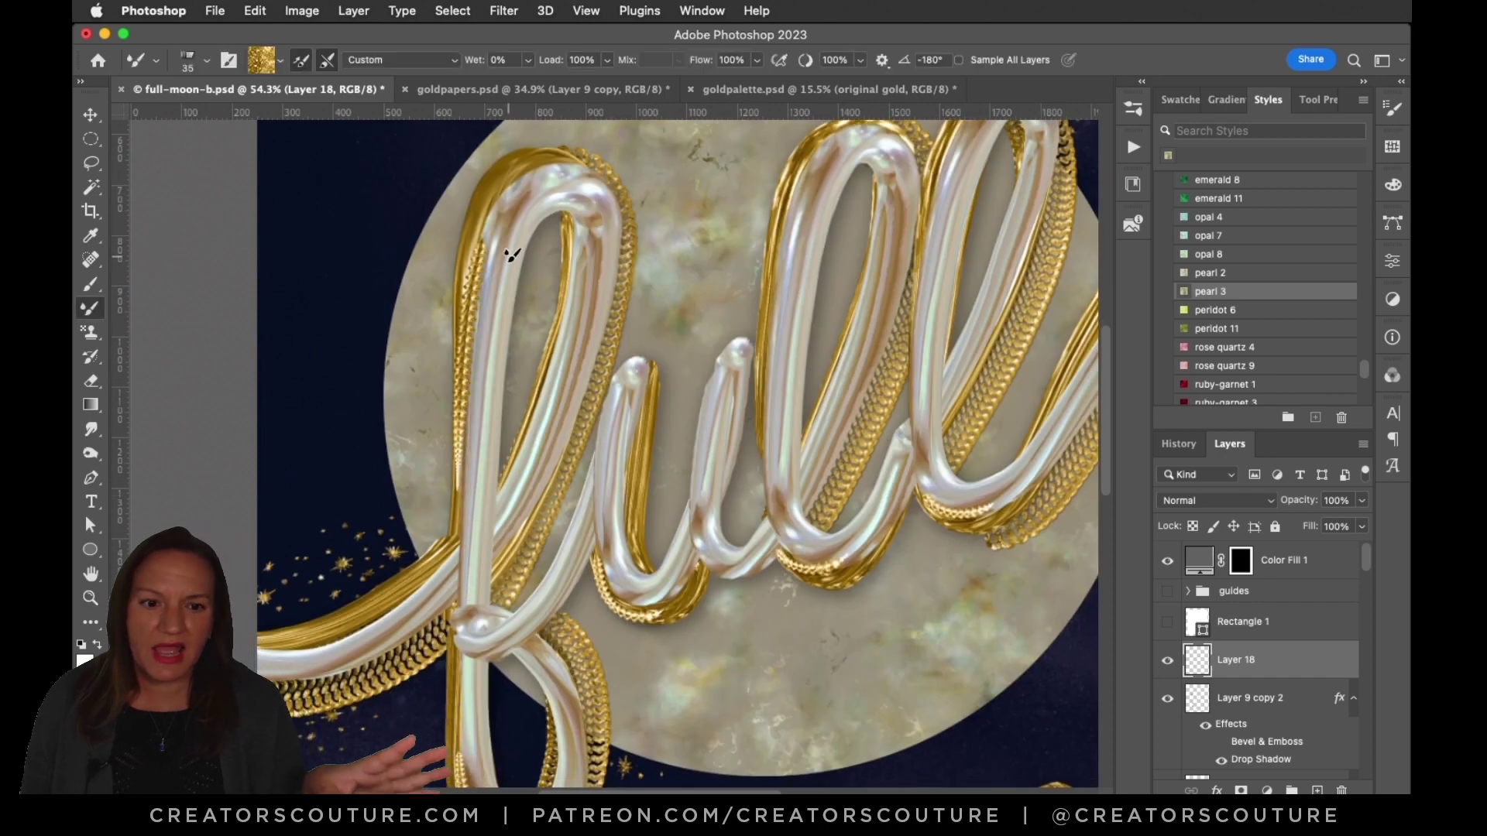
scroll(1270, 658, "down", 3)
left_click(1247, 613)
key("super+alt+shift+n")
key("super+alt+g")
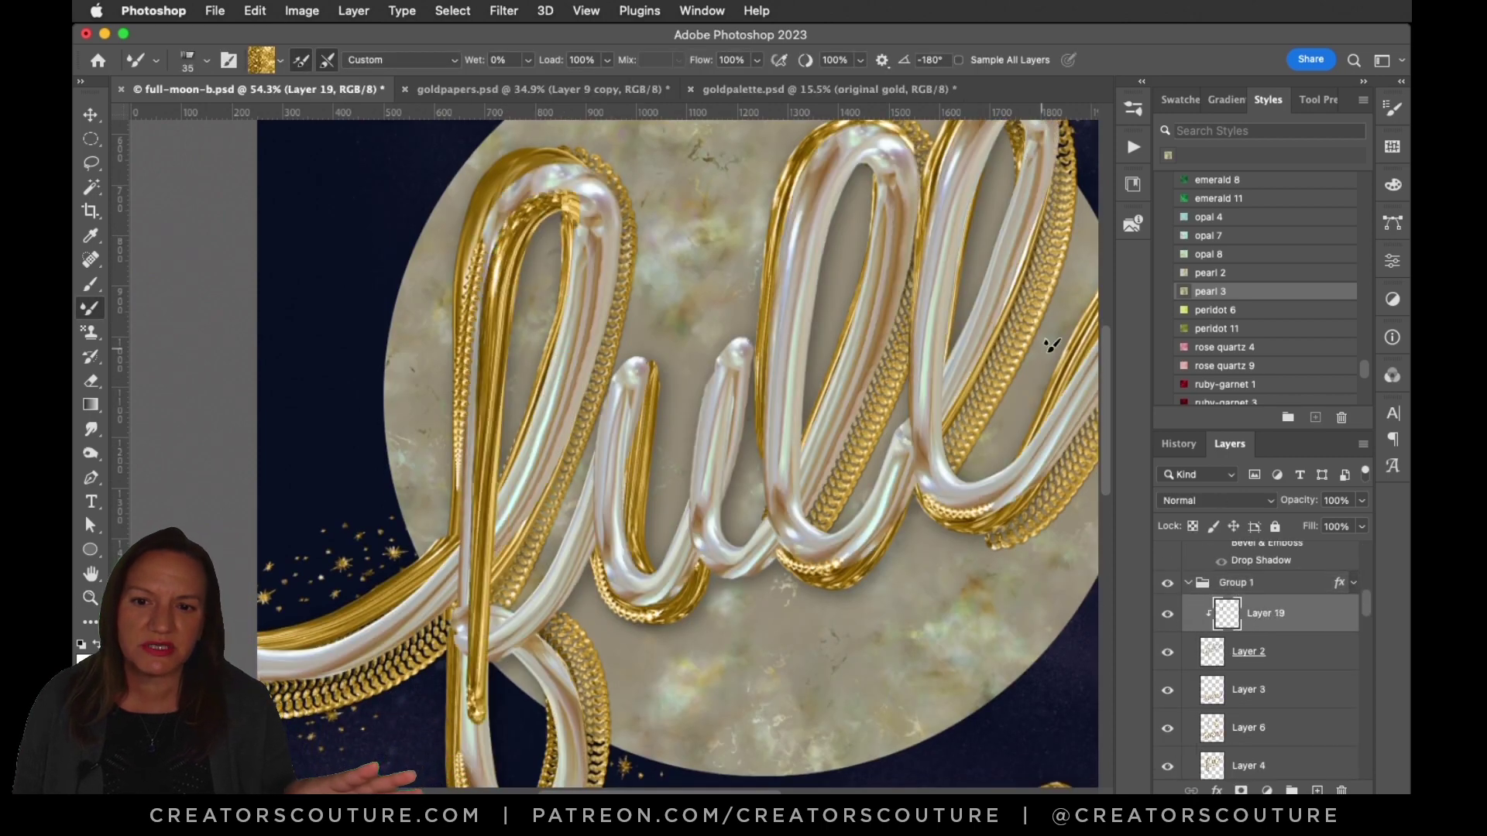
Paint more 35 px gold mixer-brush strokes on Layer 19 along the remaining letters of "full"
left_click_drag(1051, 346, 511, 288)
key("super+z")
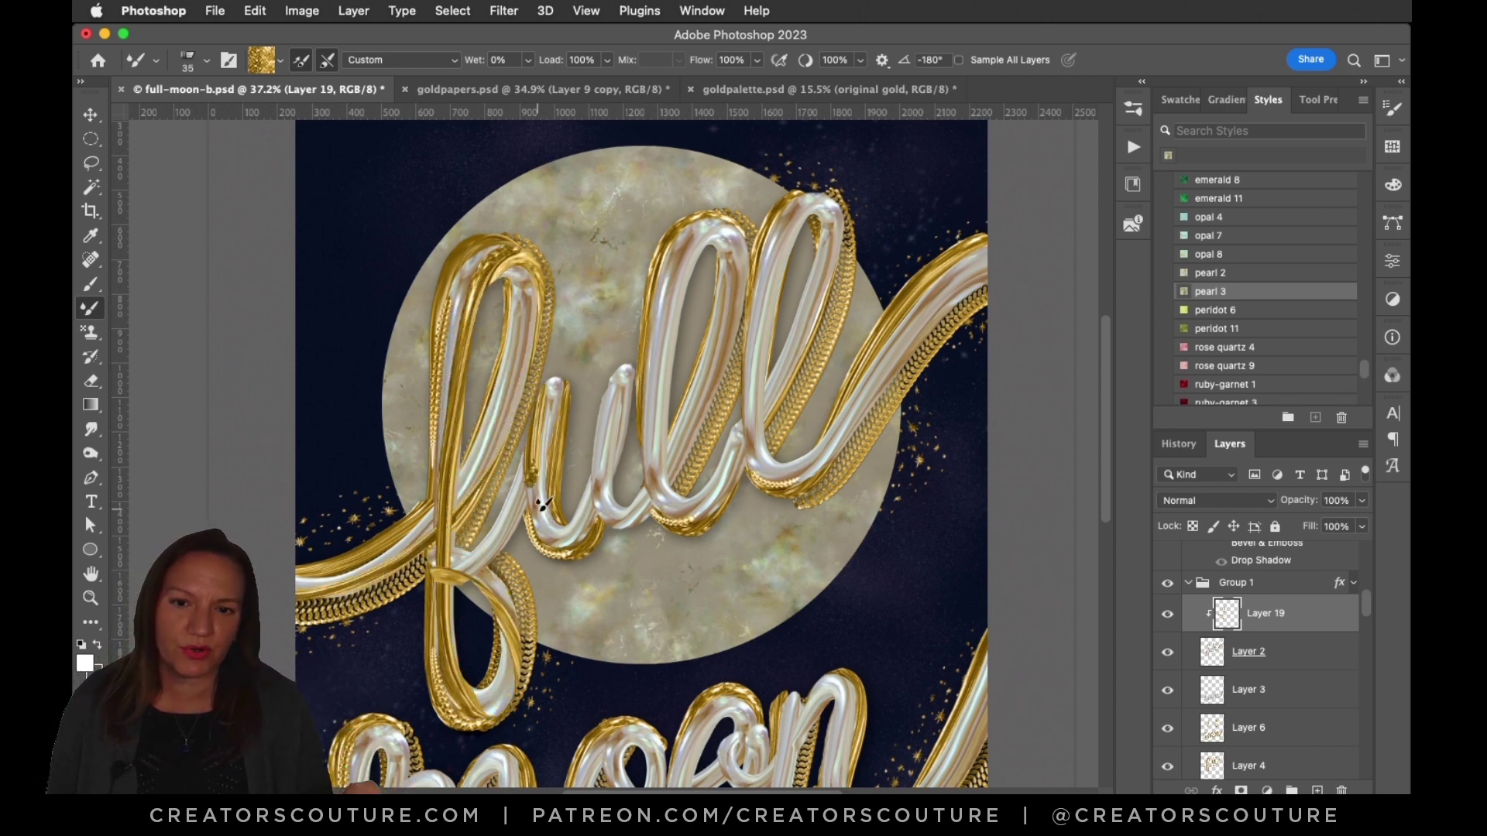
mouse_move(544, 504)
left_mouse_down()
mouse_move(629, 382)
mouse_move(672, 523)
left_mouse_up()
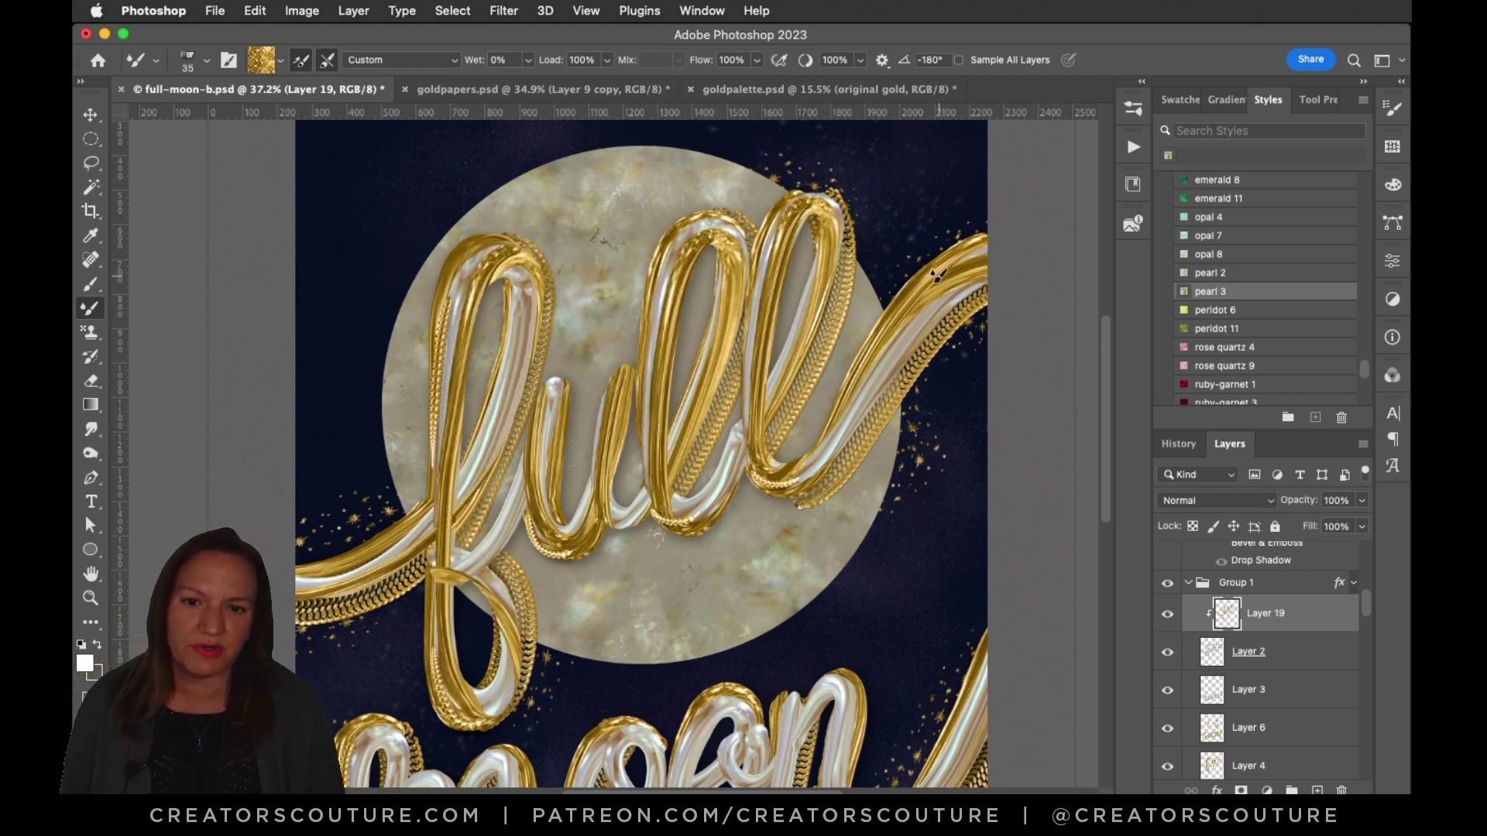
key("super+z")
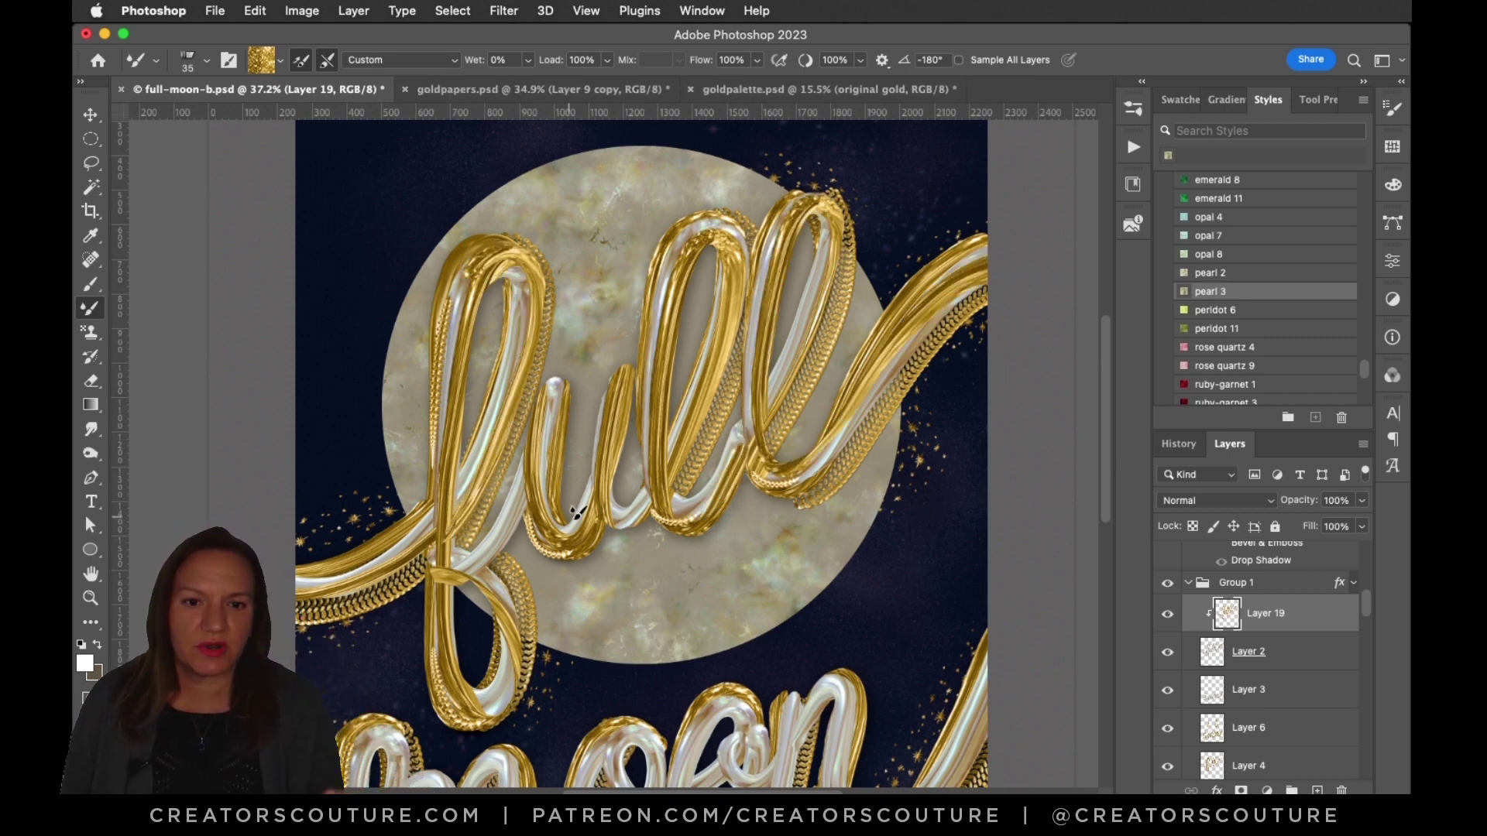
Load the 30 px dry-decorative-18 mixer brush with gold from goldpapers.psd and paint bead trails along "full" on Layer 18
left_click(1132, 108)
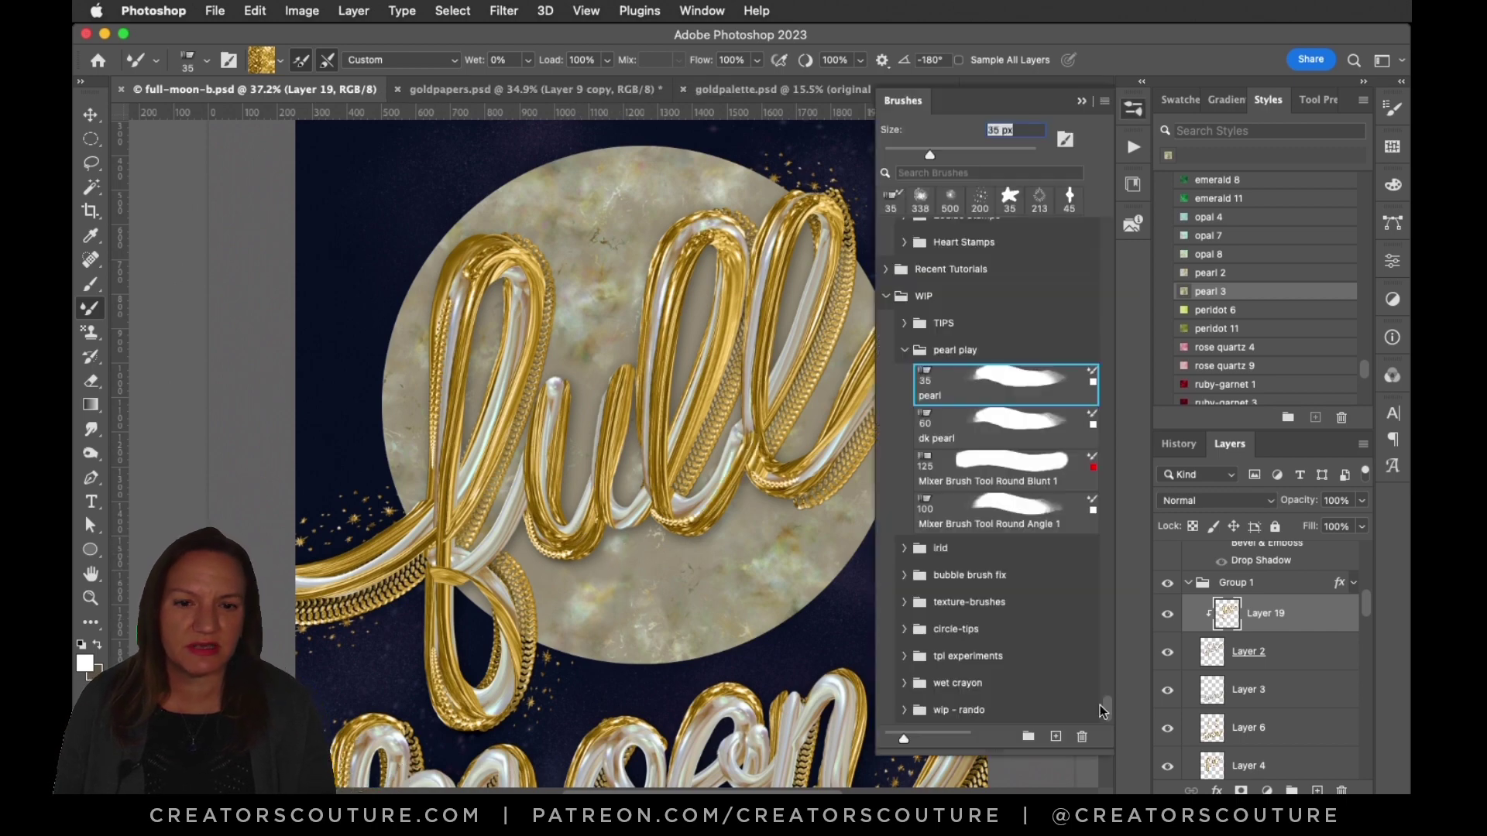
scroll(991, 387, "down", 5)
left_click(1133, 108)
left_click(1132, 108)
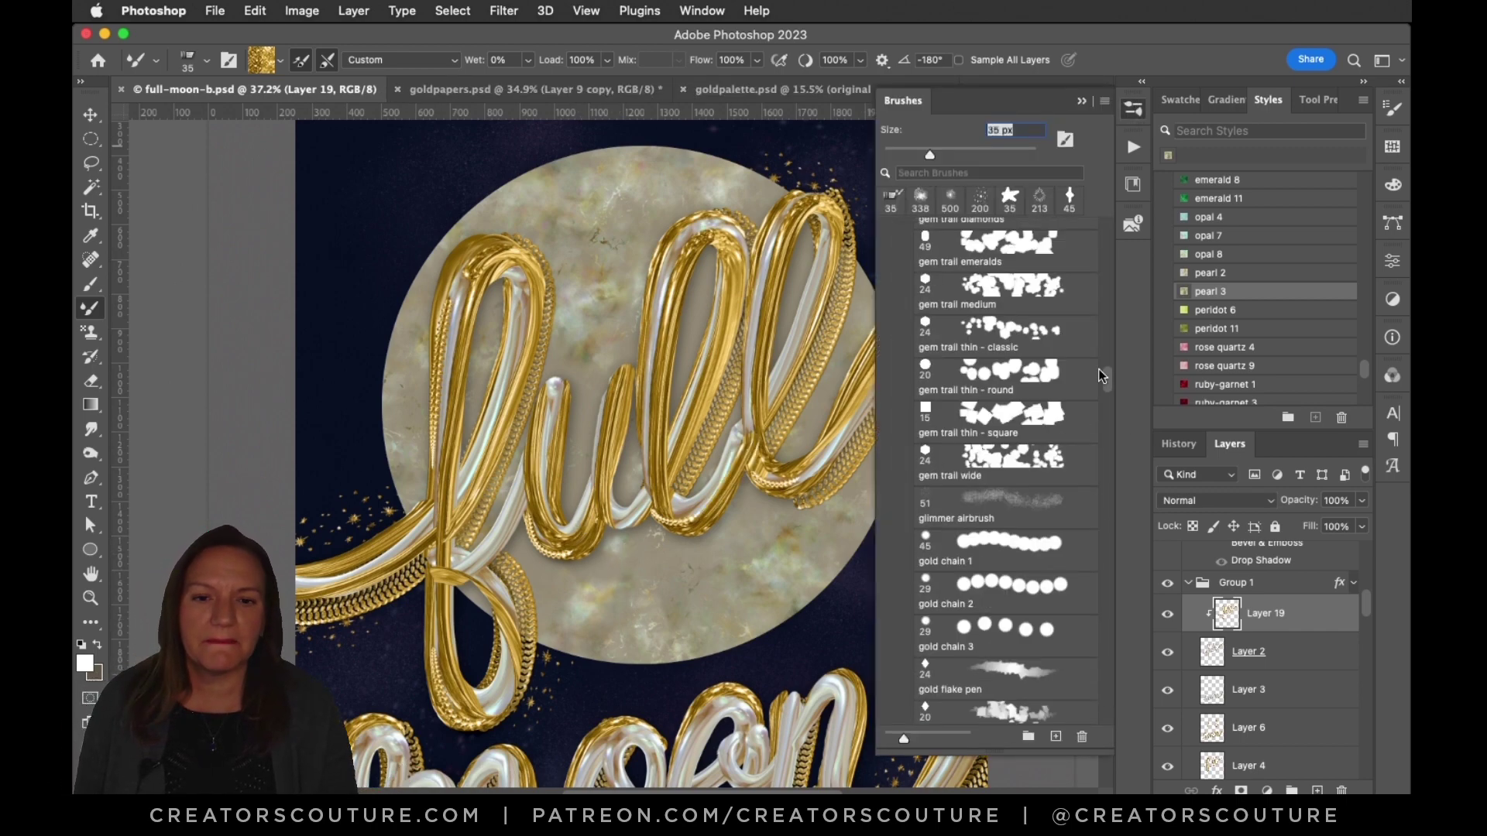
scroll(1104, 333, "up", 10)
scroll(1084, 395, "down", 5)
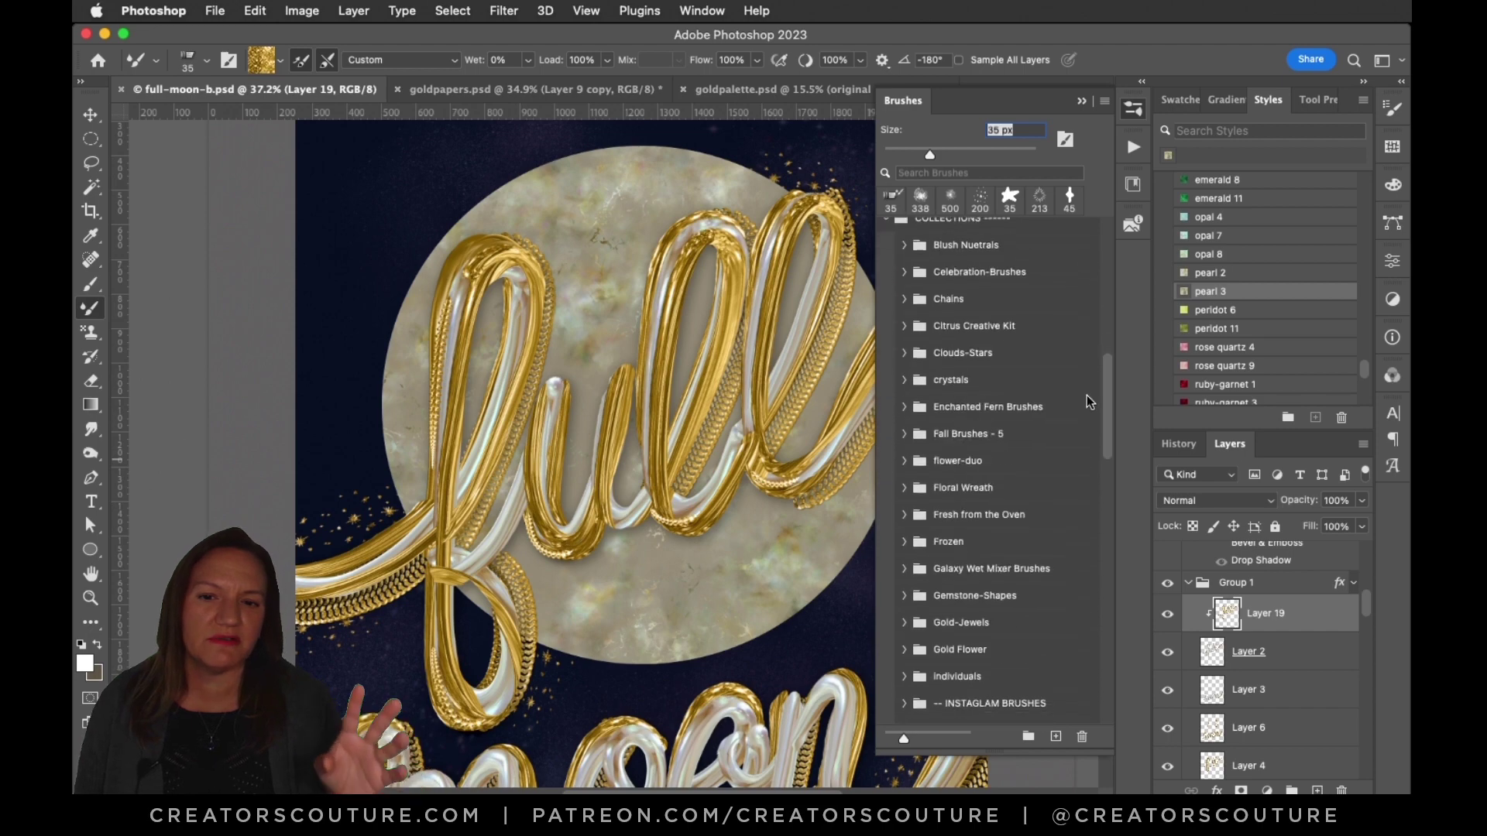
scroll(1082, 392, "down", 5)
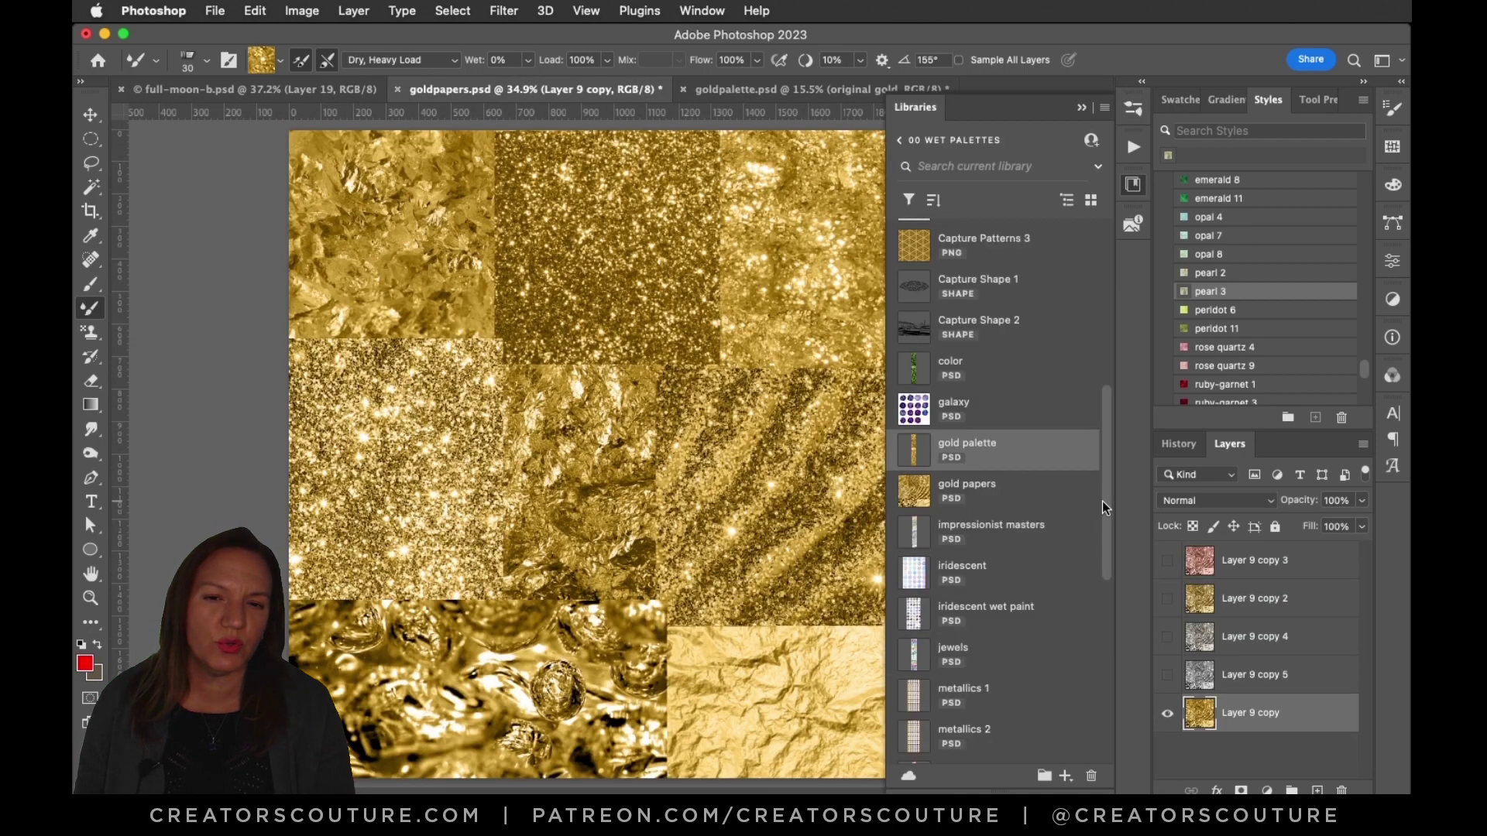
scroll(1103, 500, "down", 5)
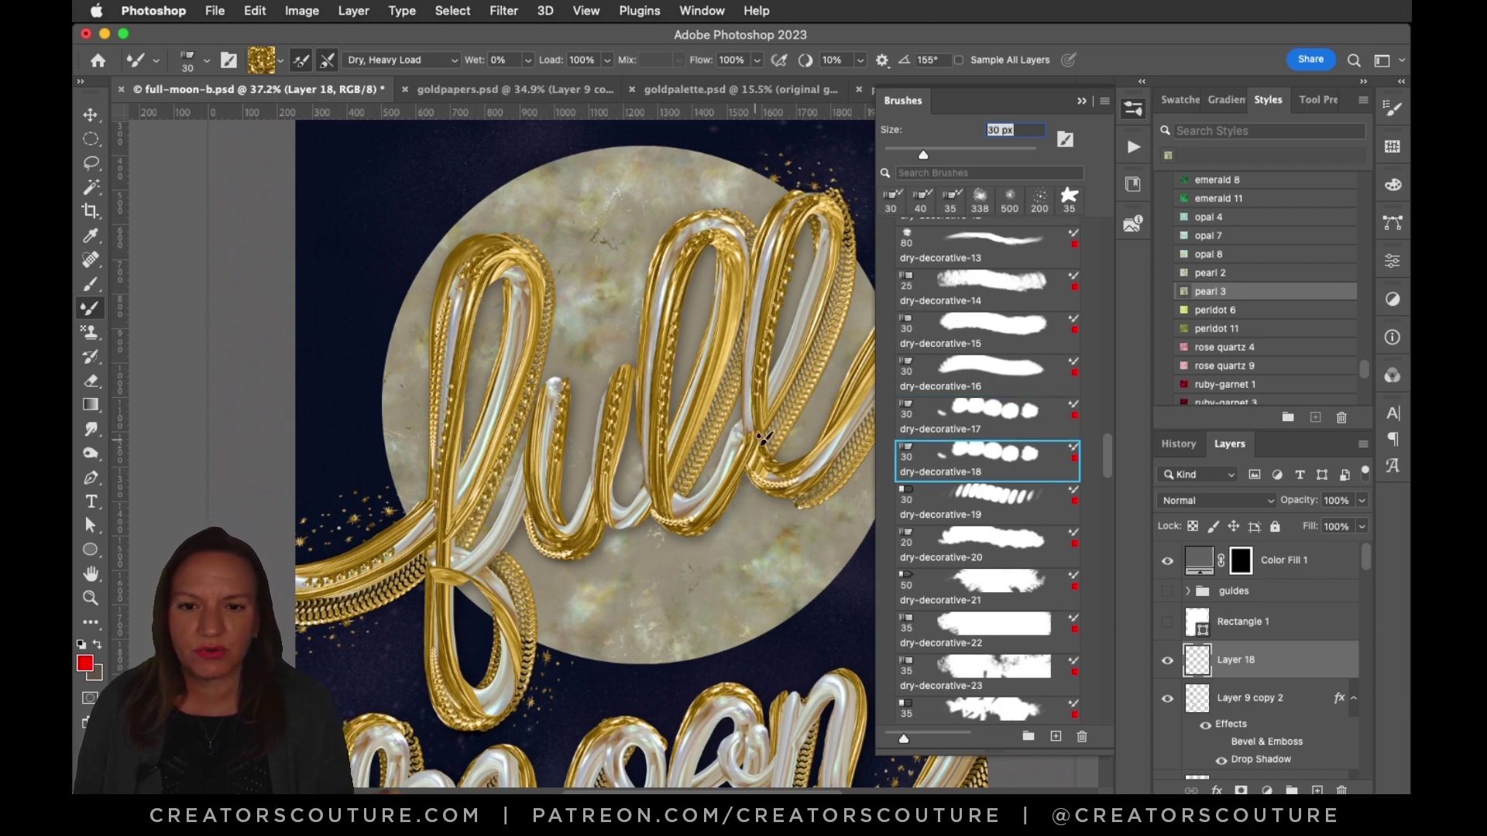
Apply the 3 Overlay Shadow style to the gold beads on Layer 18 and save the file
left_click(1132, 109)
scroll(642, 456, "down", 5)
scroll(643, 456, "up", 4)
scroll(1254, 294, "up", 5)
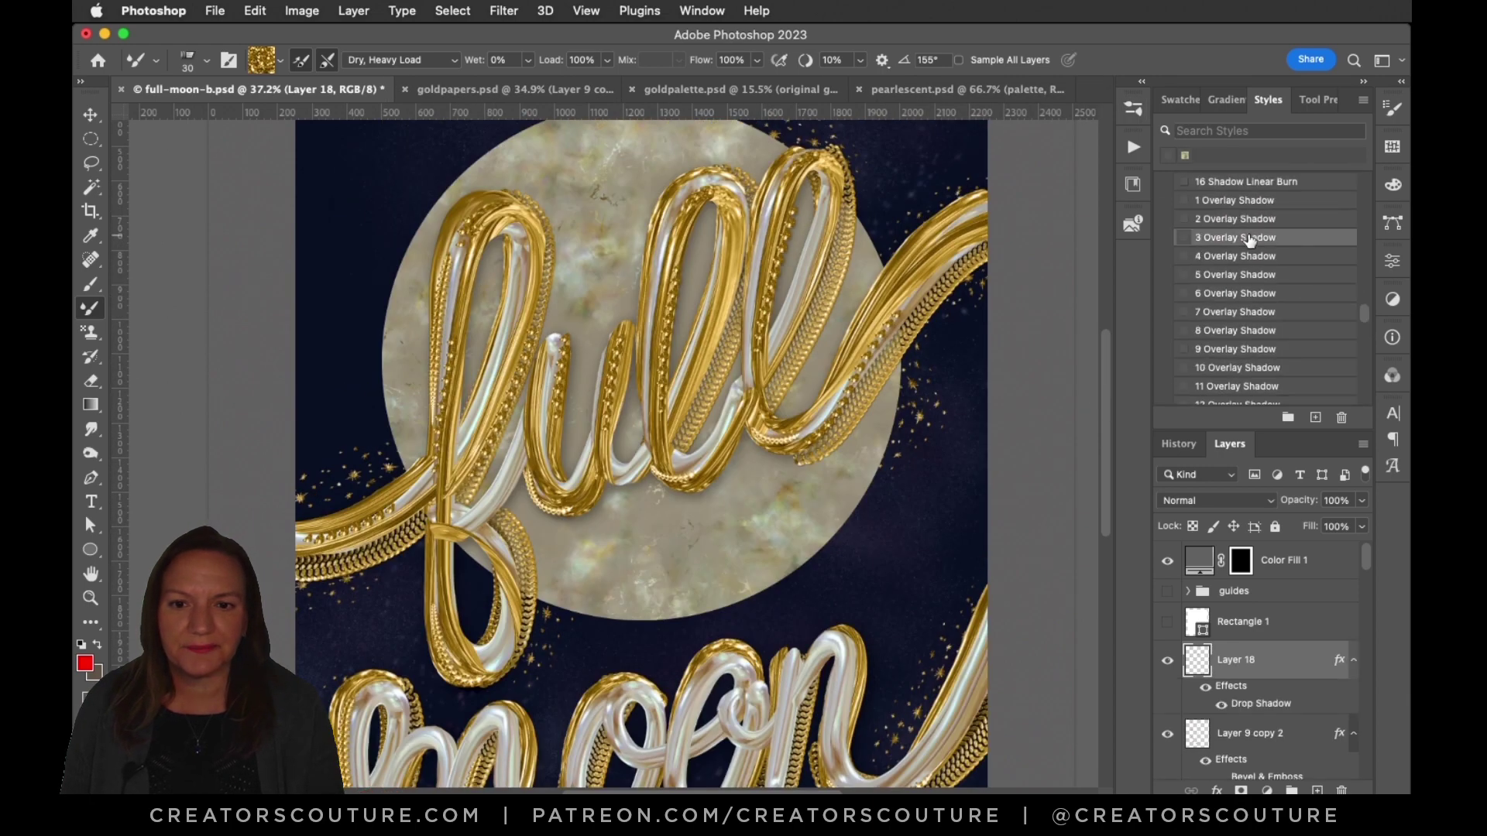
key("ctrl+0")
key("ctrl+s")
Duplicate Layer 18, load the bead brush with pearl from pearlescent.psd, and paint pearl beads along "moon"
scroll(1363, 635, "down", 4)
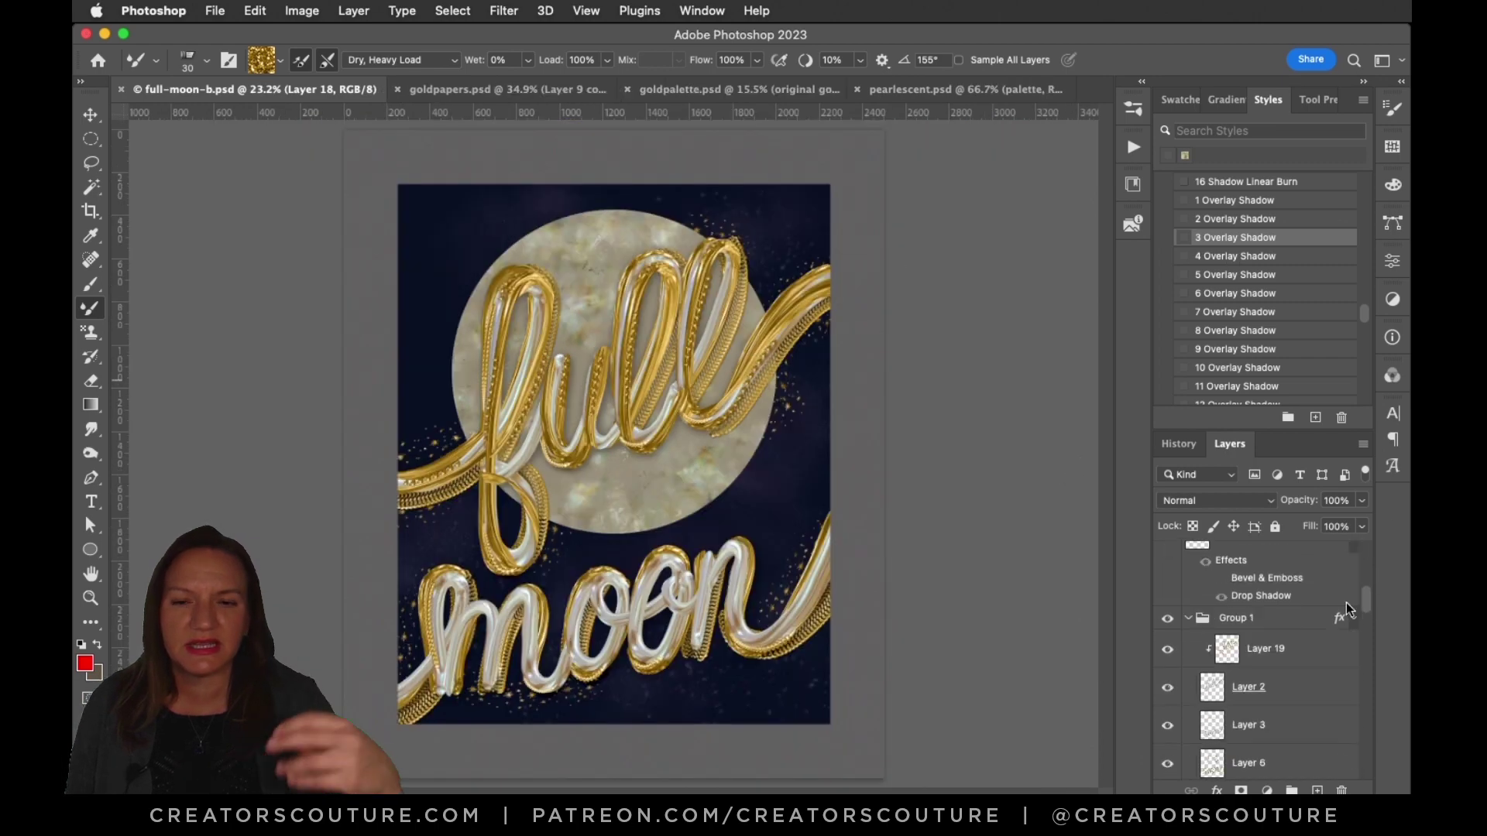
scroll(1363, 635, "up", 4)
left_click(215, 10)
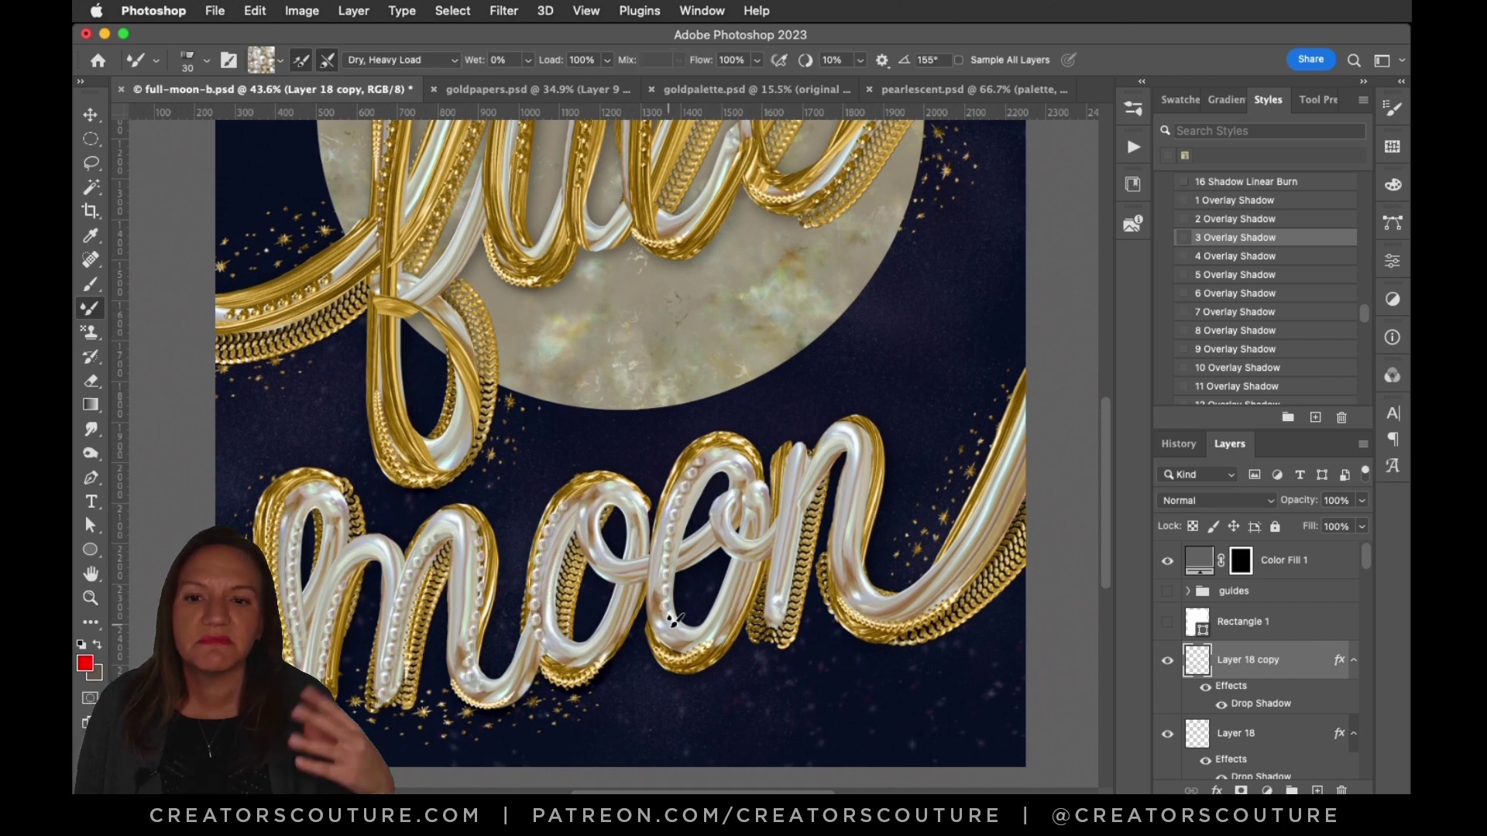
scroll(858, 487, "up", 5)
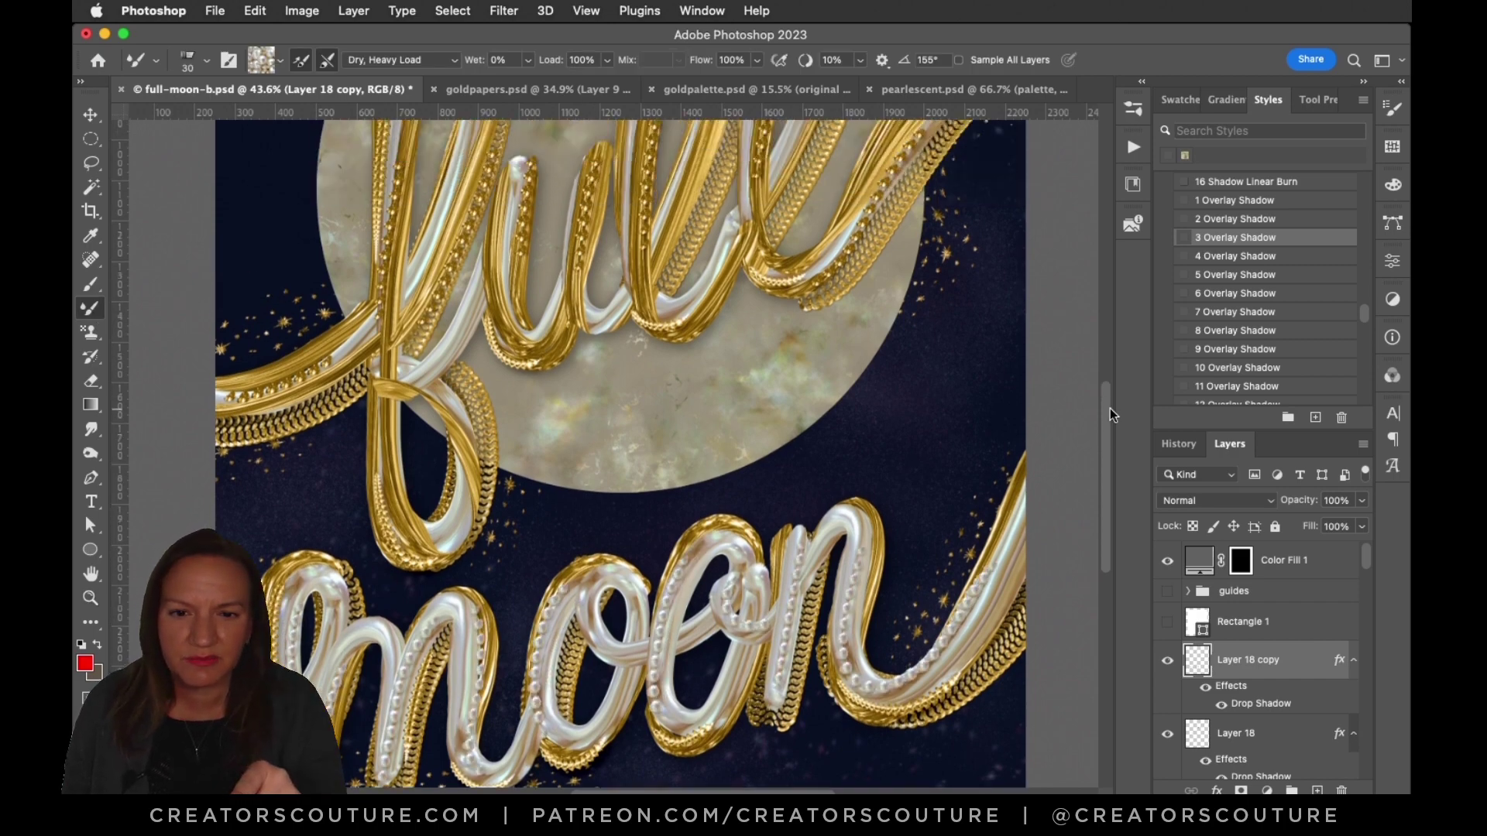
Try 80, 150 and 175 px decorative mixer brushes with pearl over the moon, the lettering and the background
scroll(946, 546, "down", 8)
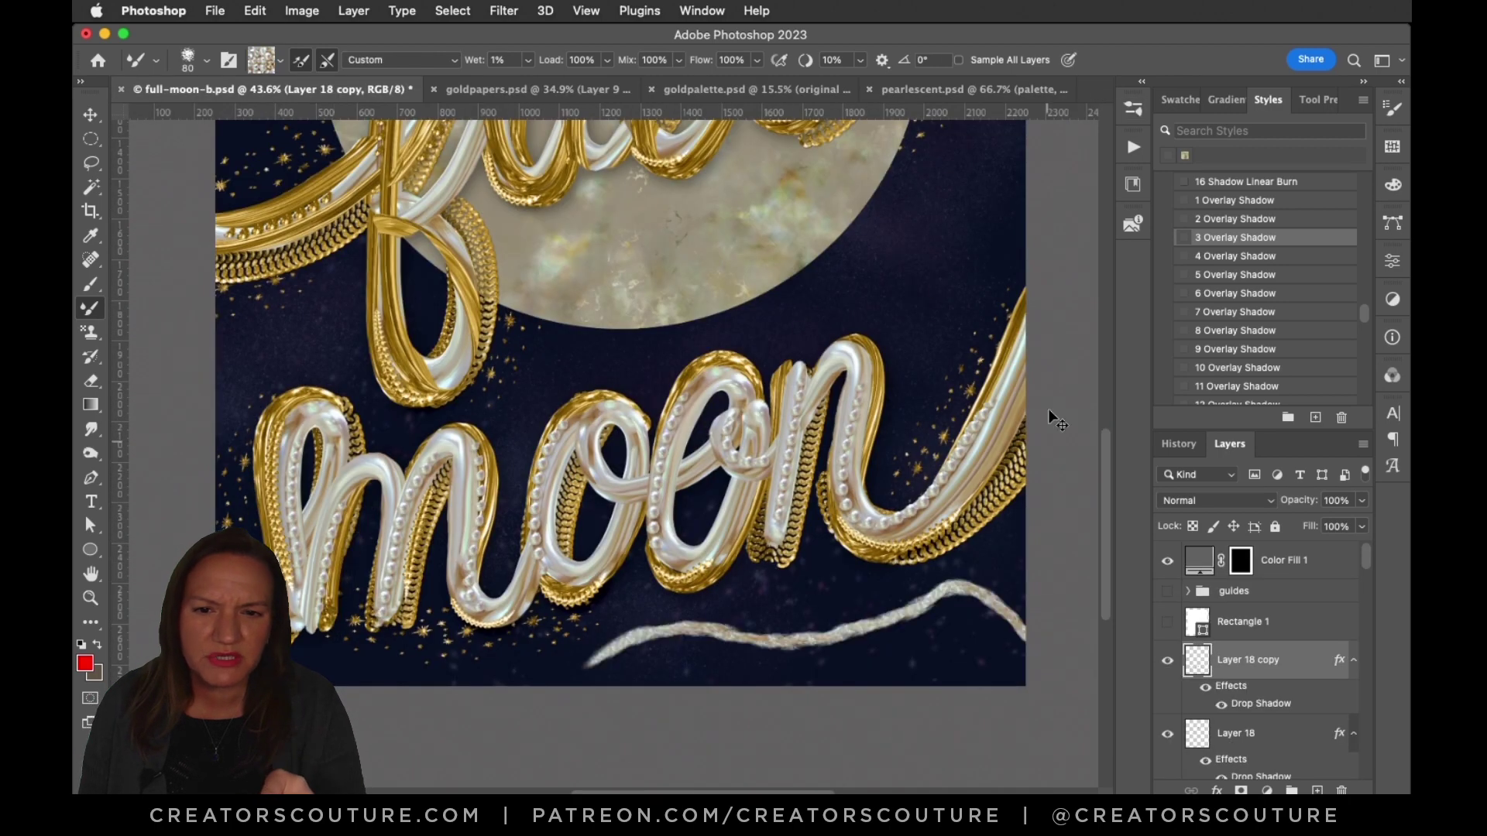
scroll(614, 679, "up", 12)
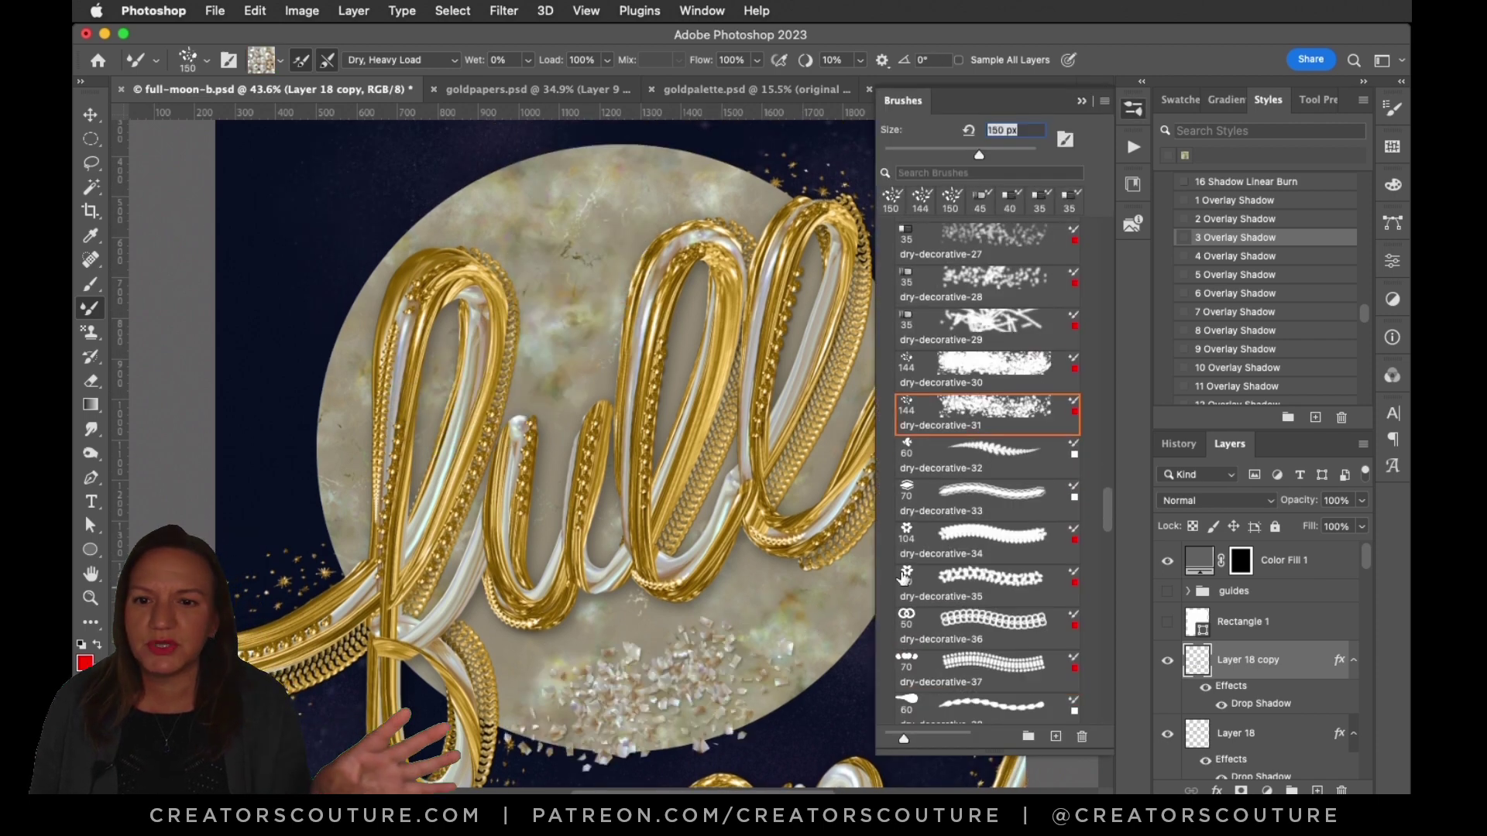
scroll(988, 542, "down", 5)
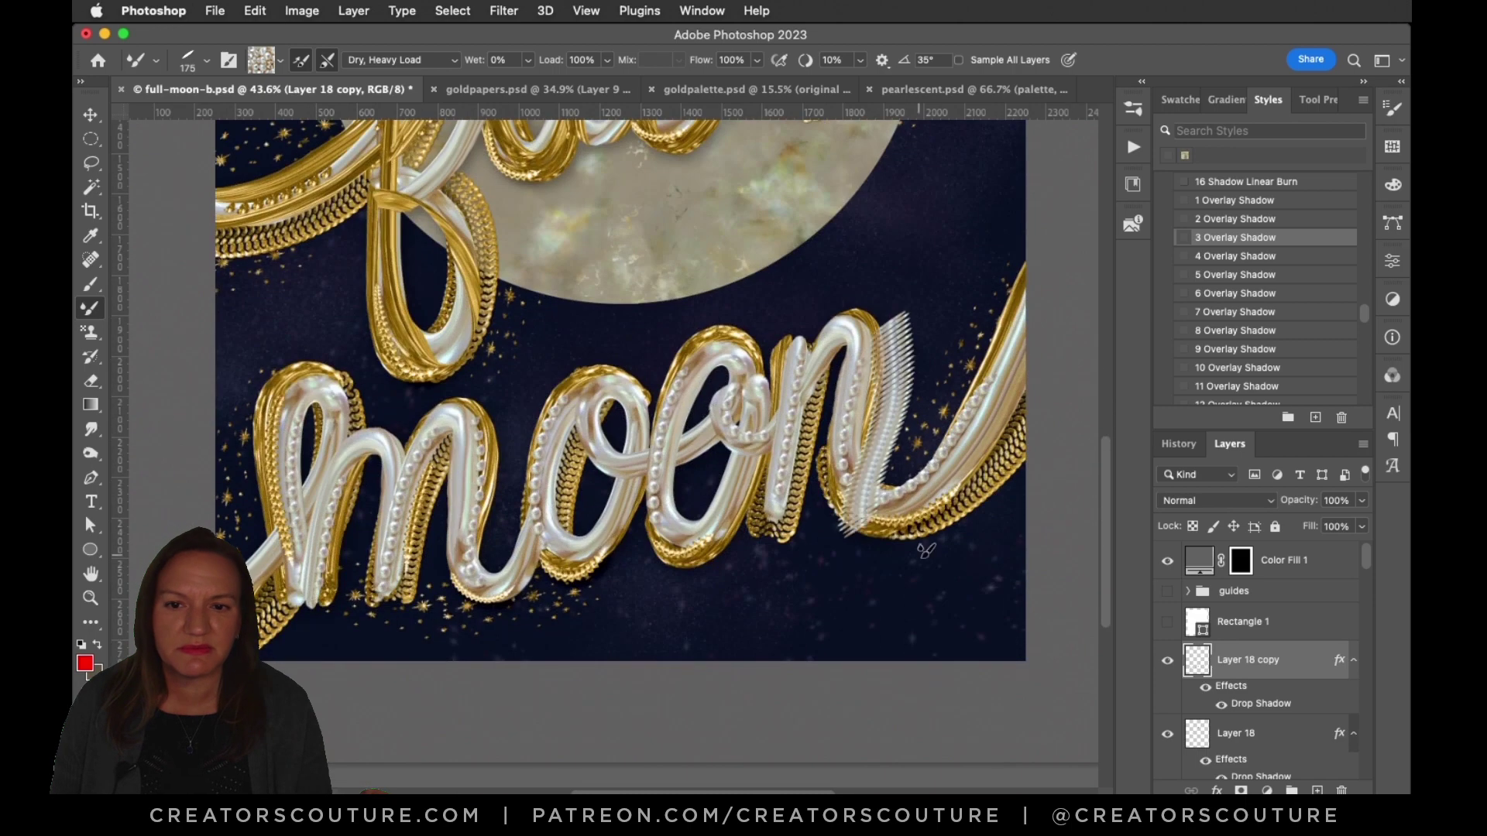
left_click_drag(925, 550, 717, 737)
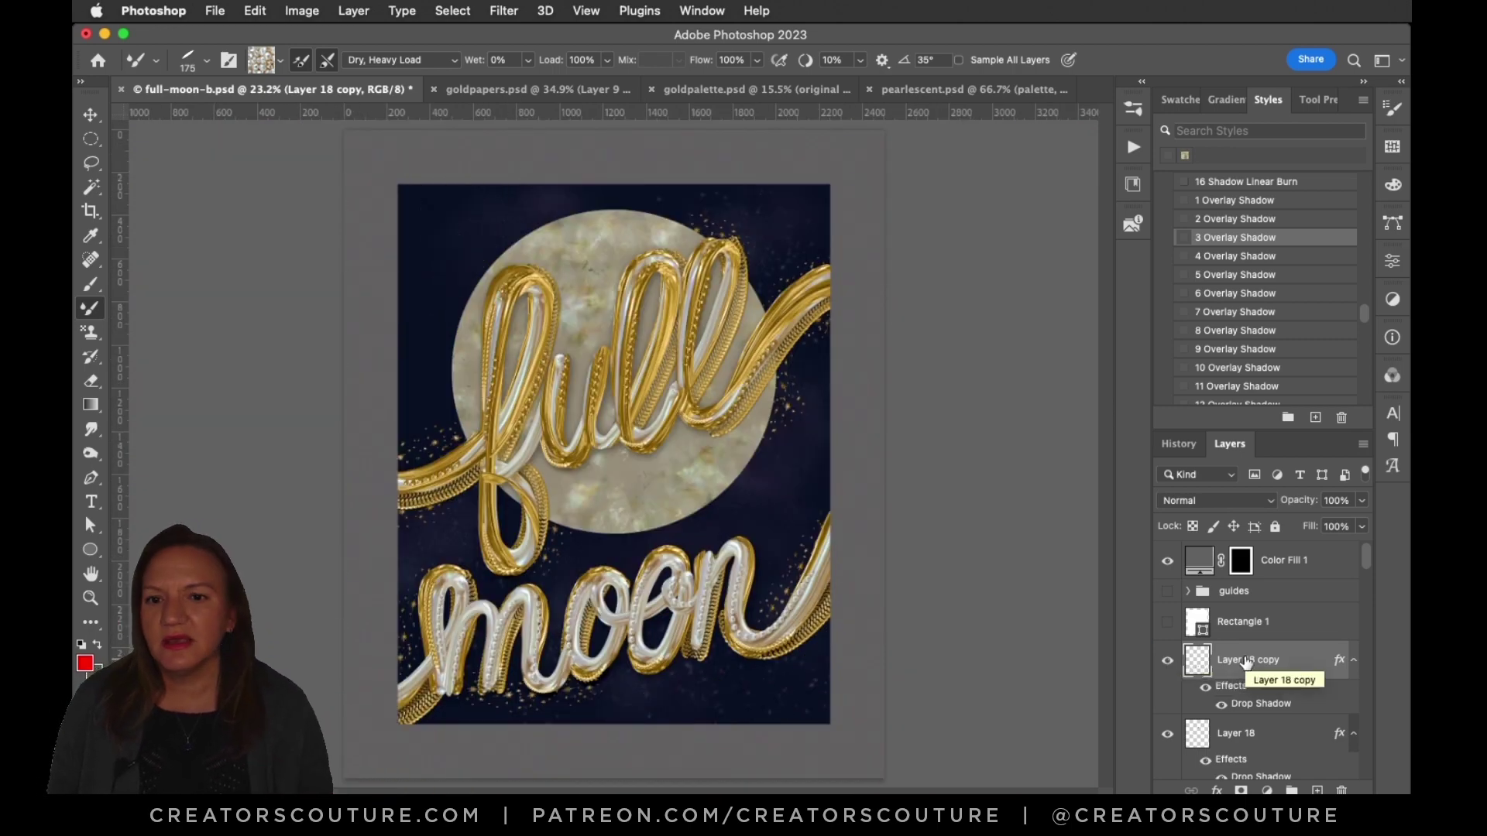
Add a layer above the pearl beads and compare the lettering with the guides shown and hidden
key("super+j")
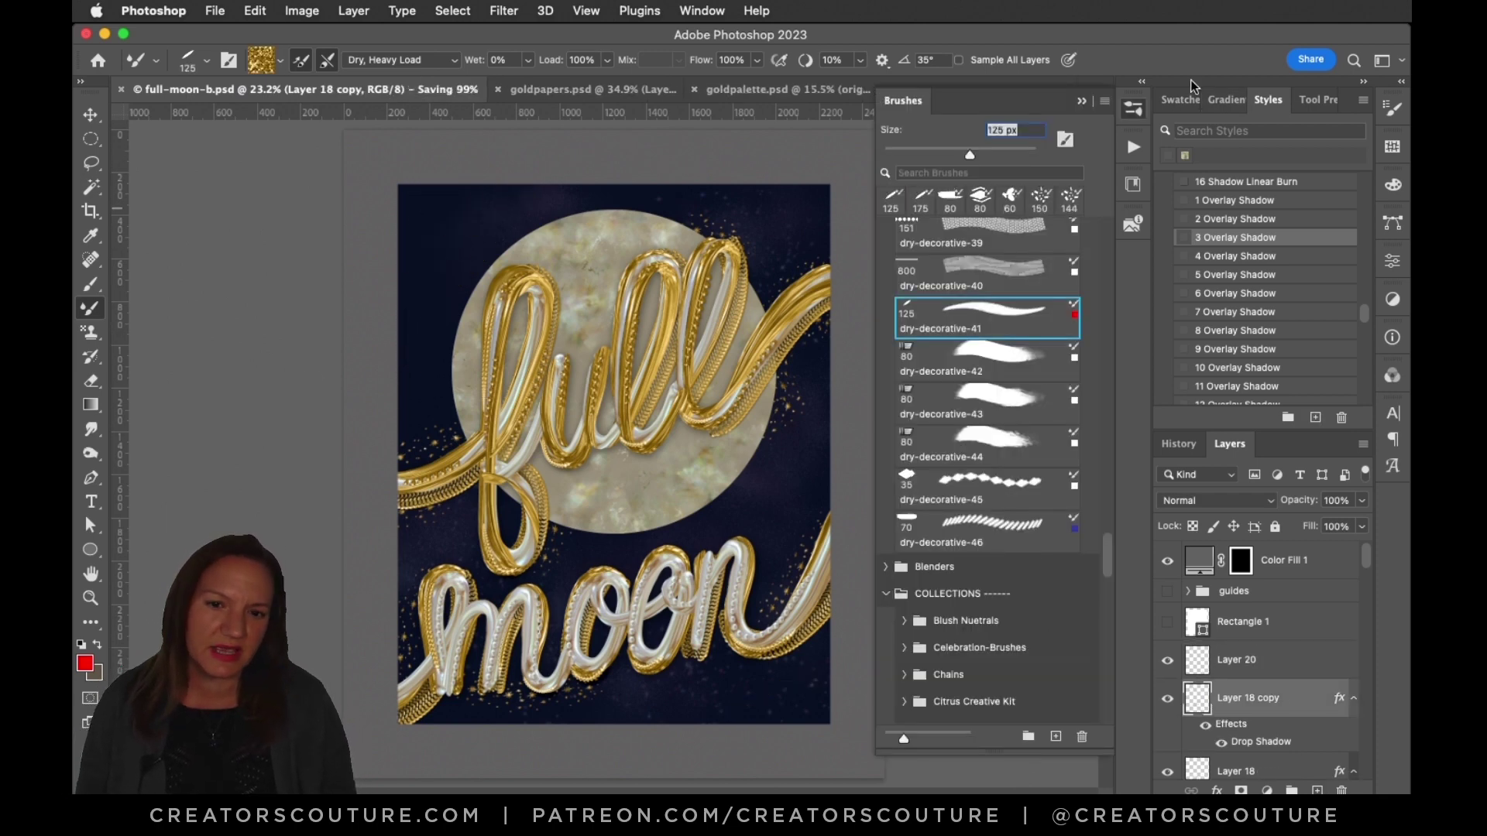
key("z")
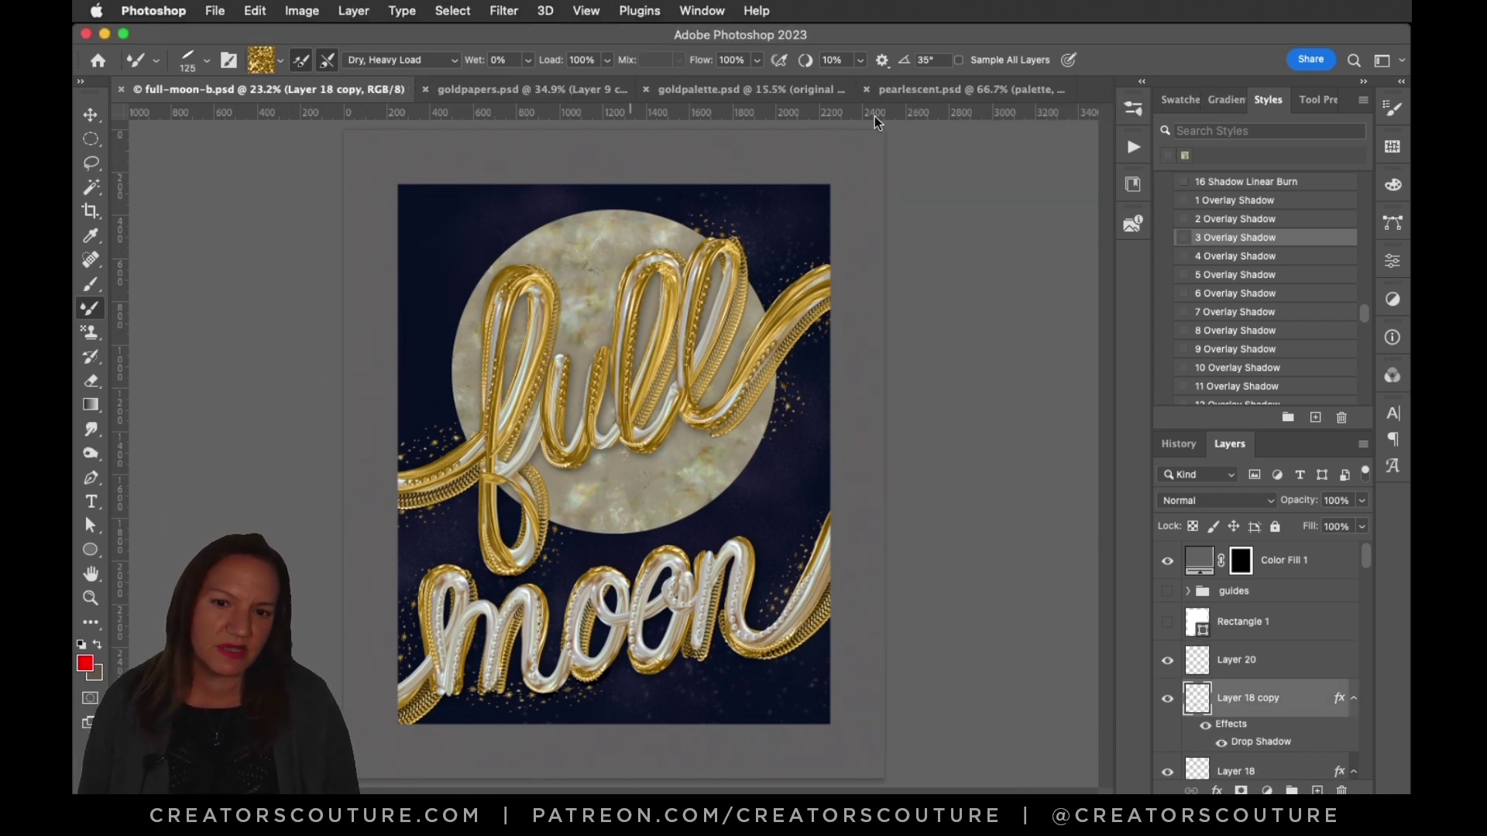
left_click(645, 340)
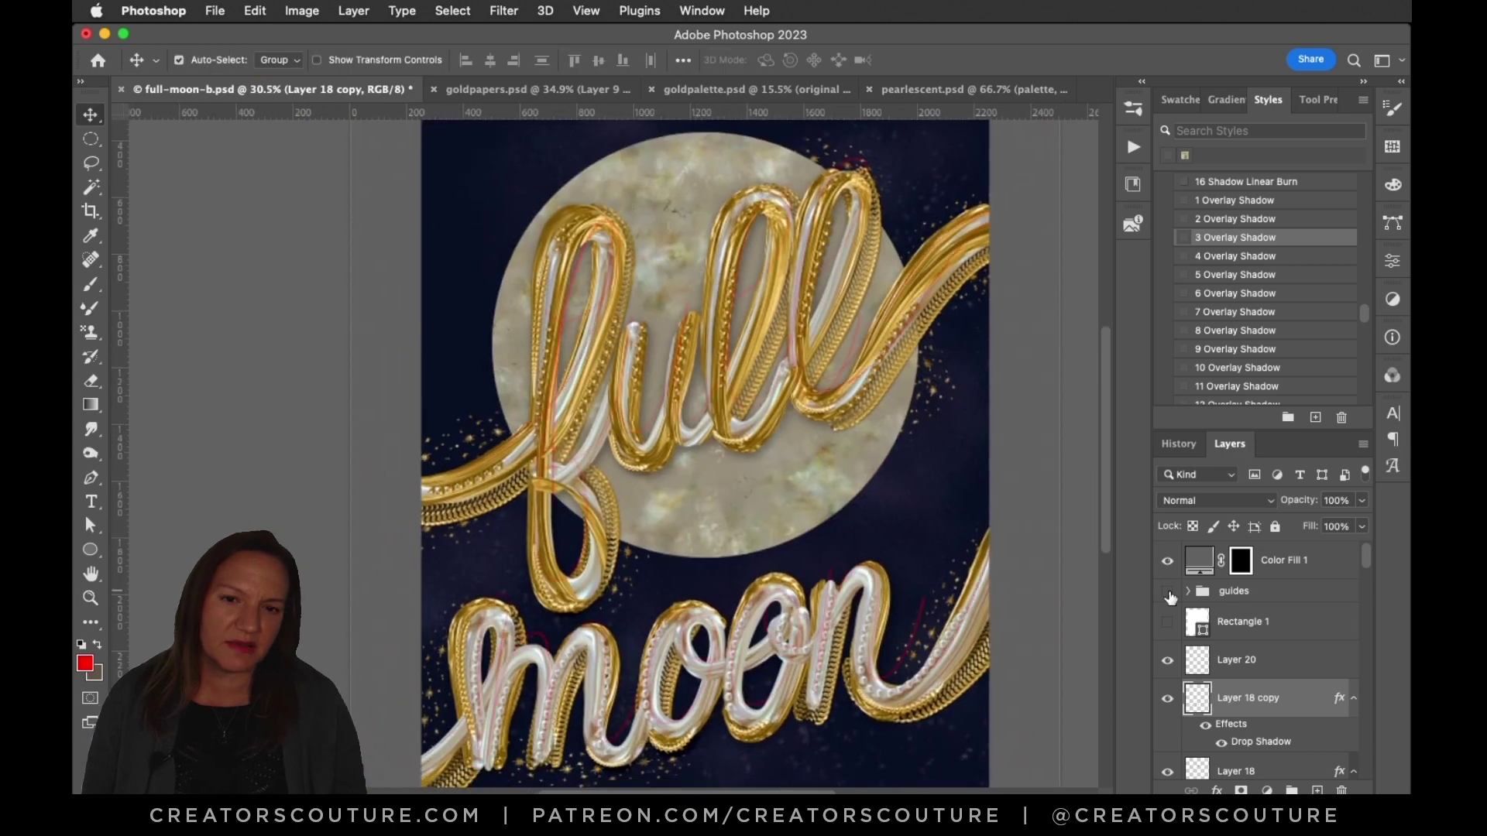
left_click(1239, 663)
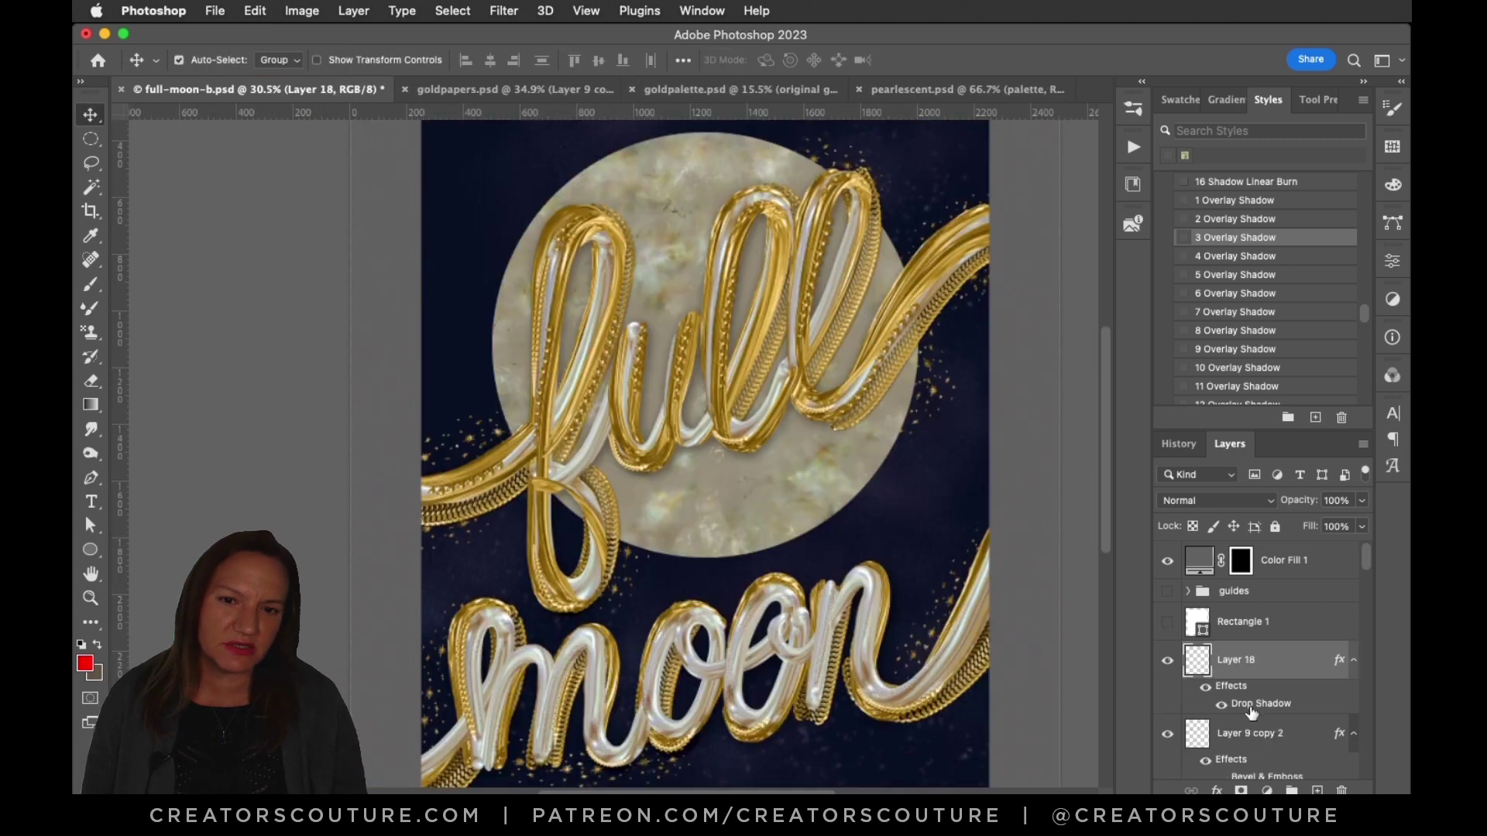
key("super+j")
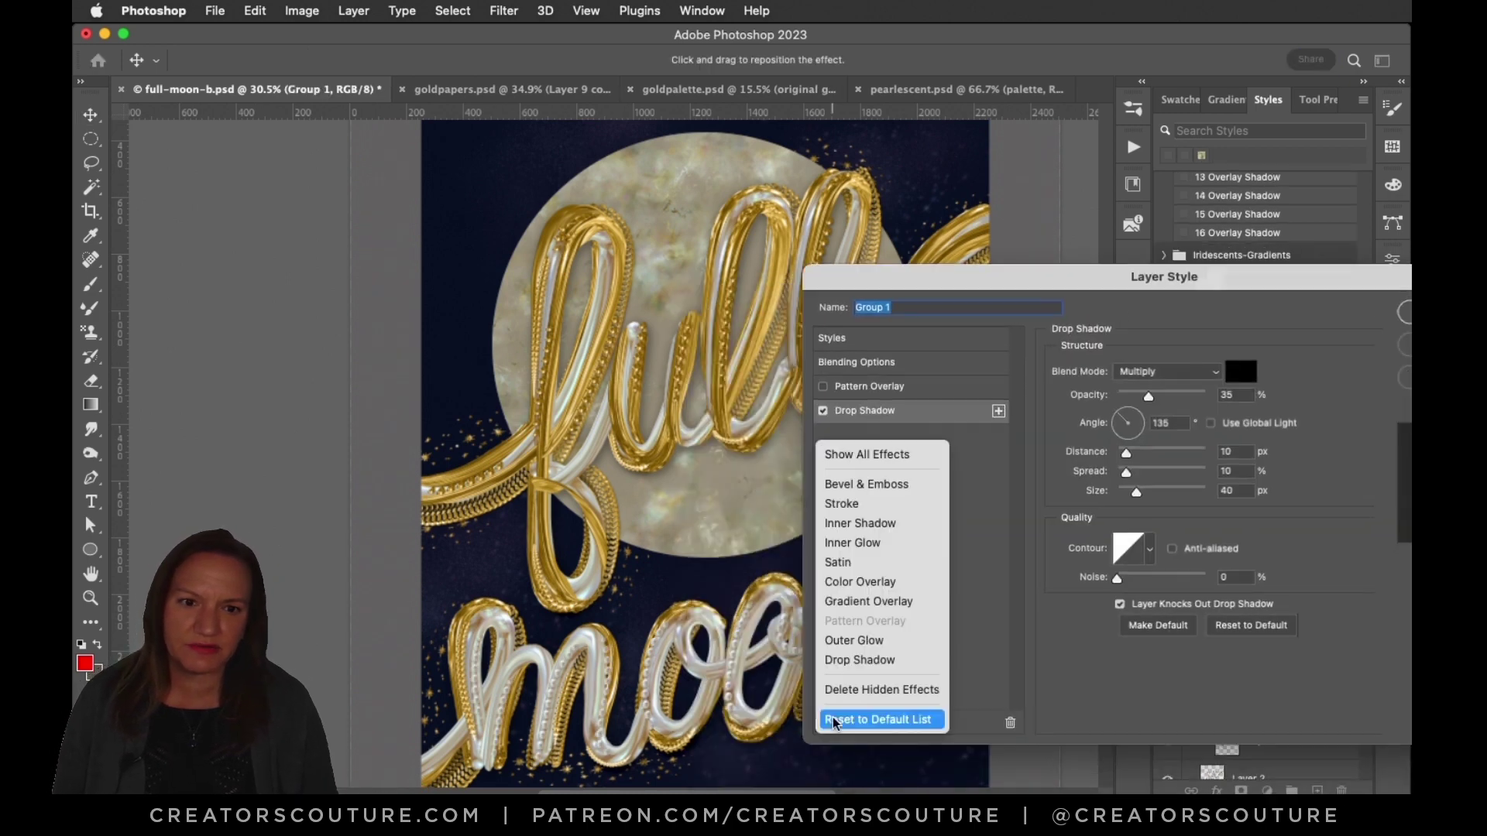
Add a second drop shadow to Group 1 using Linear Burn, 23% opacity, 24 px distance and 43 px size
left_click(833, 720)
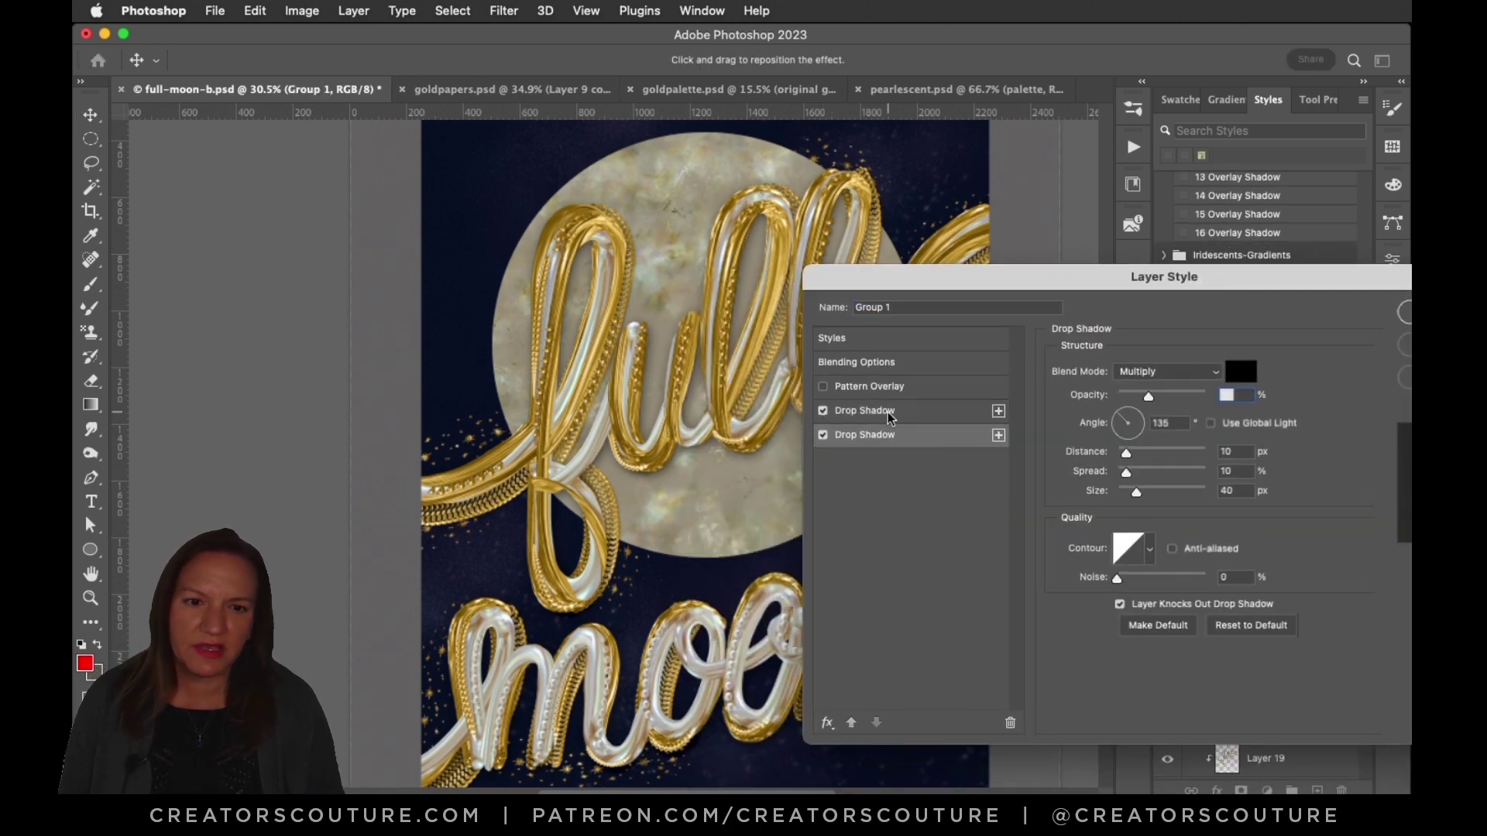
left_click_drag(1125, 459, 1144, 457)
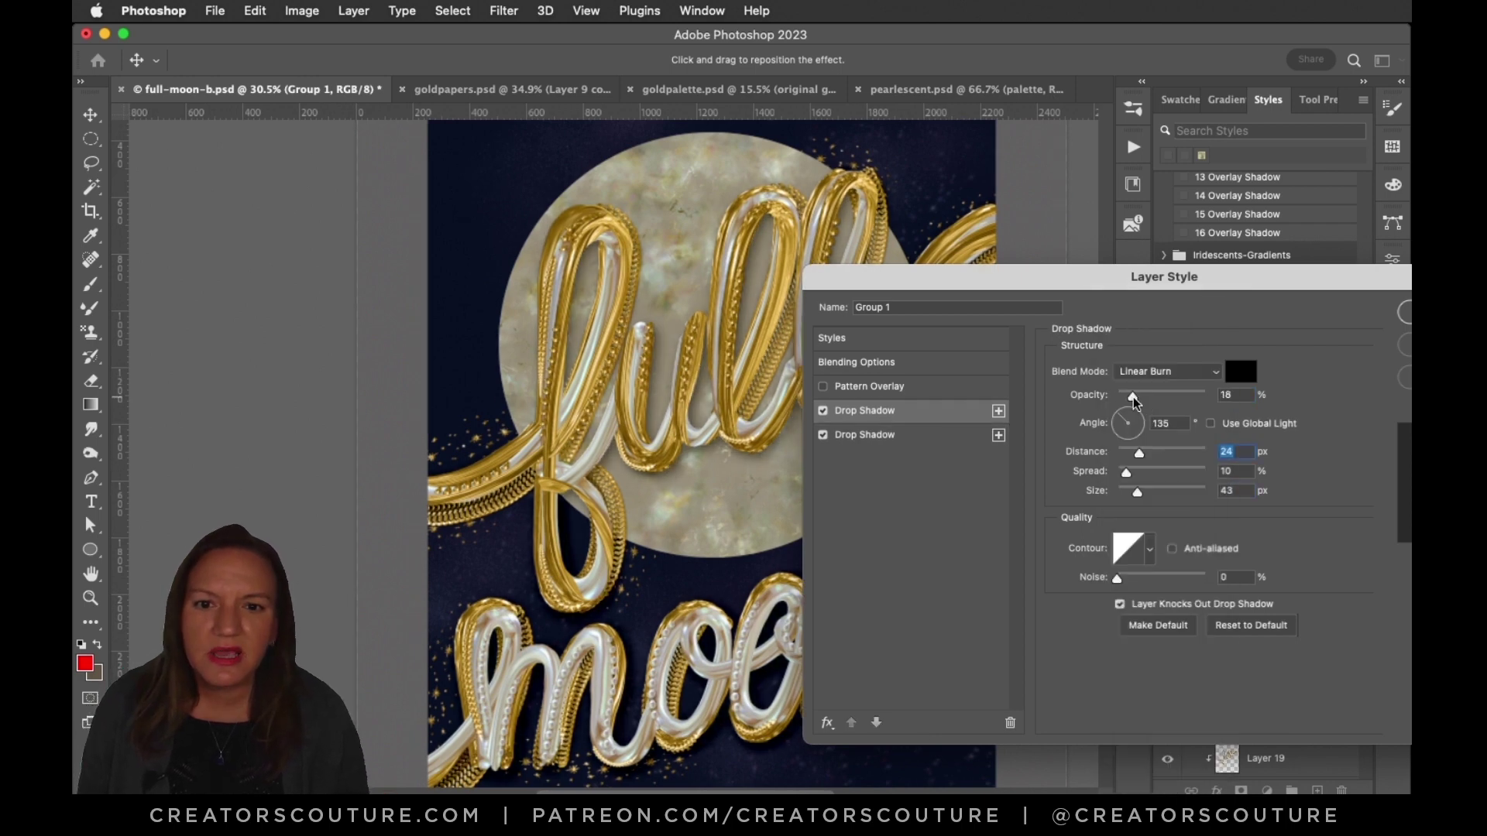
key("Return")
left_click(1182, 441)
left_click(1268, 758)
left_click(1268, 758)
double_click(1268, 757)
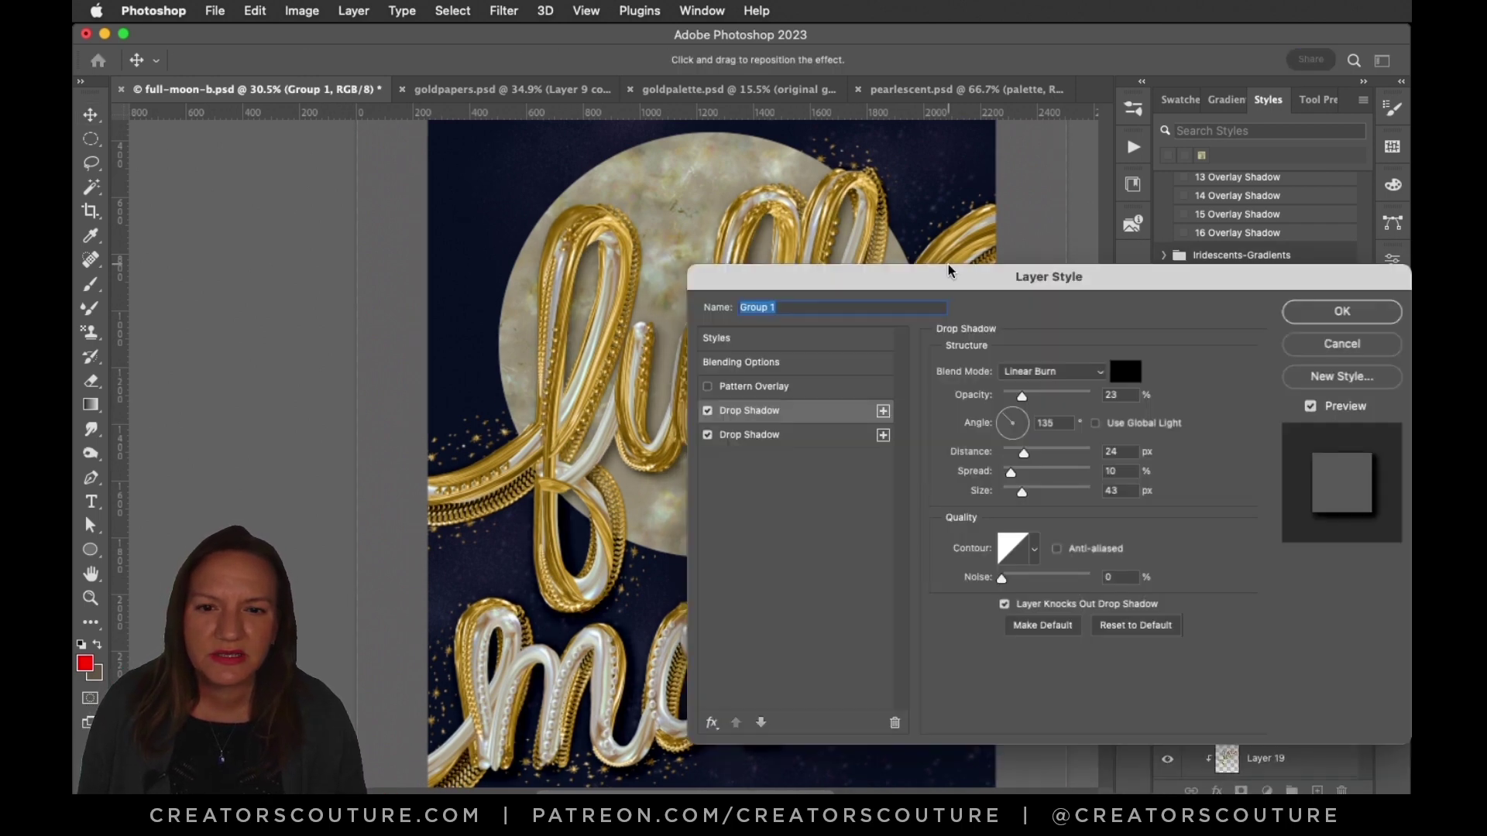
left_click_drag(1185, 462, 1169, 463)
left_click_drag(1270, 343, 1115, 337)
left_click(1344, 372)
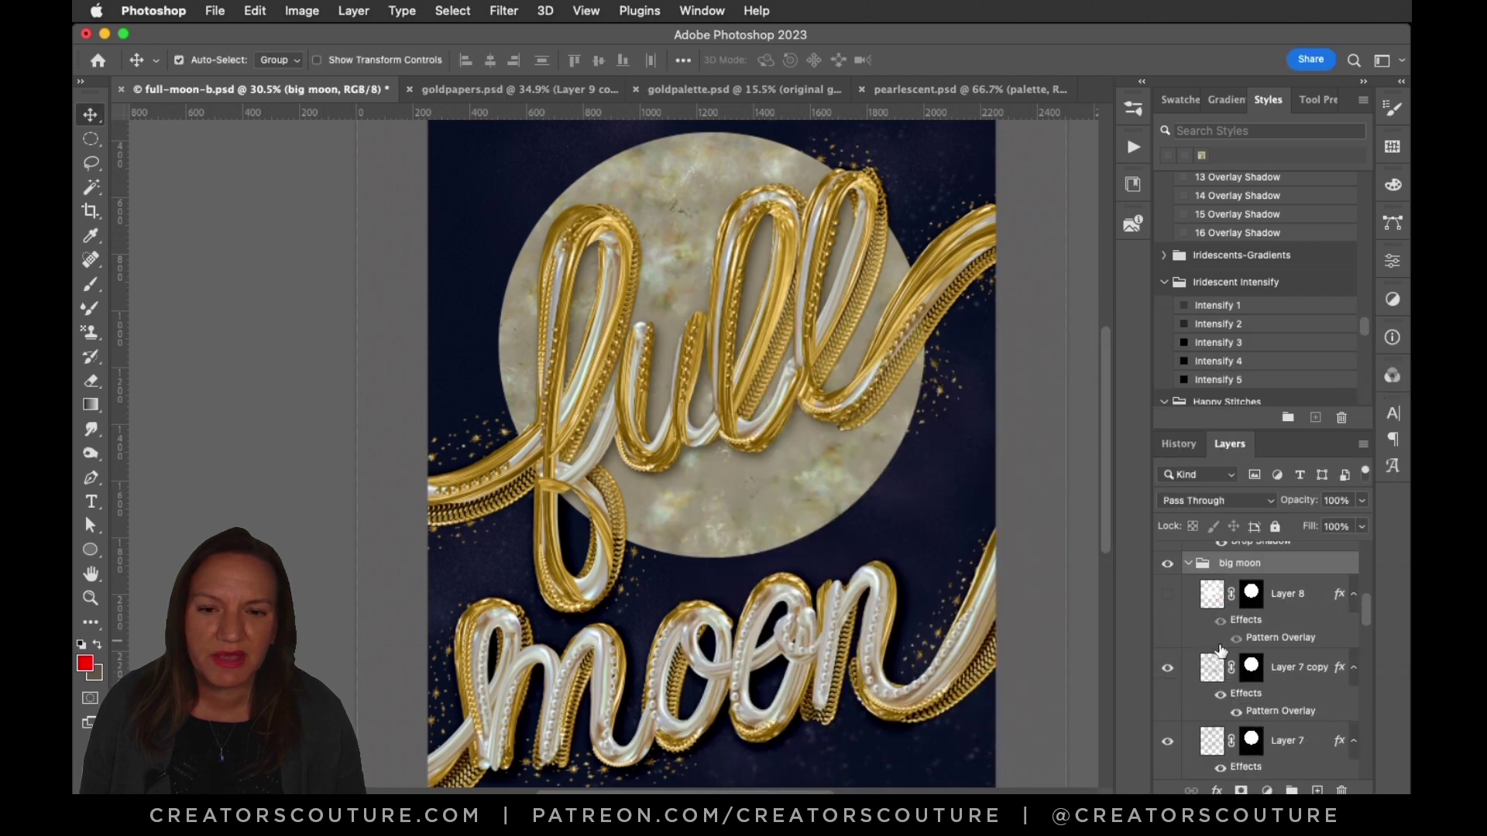
Try navy #121629 as the fill color of the moon shape Ellipse 1 copy
scroll(1254, 680, "down", 1)
double_click(1213, 697)
left_click_drag(821, 496, 890, 530)
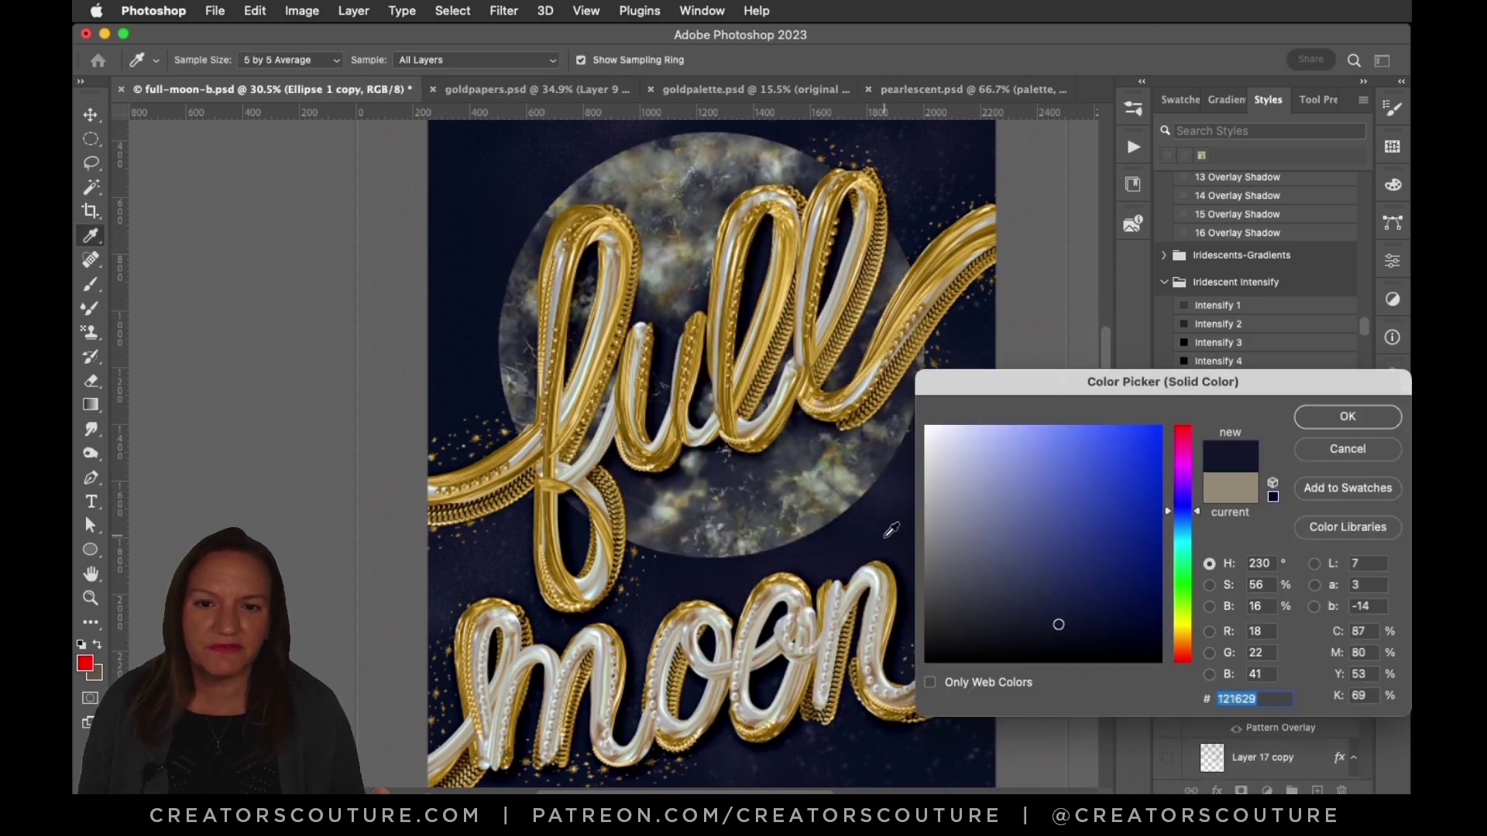
left_click(1231, 487)
left_click(1348, 417)
Clear the marbled texture from the layers in the big moon group and delete the moons group
left_click(1213, 649)
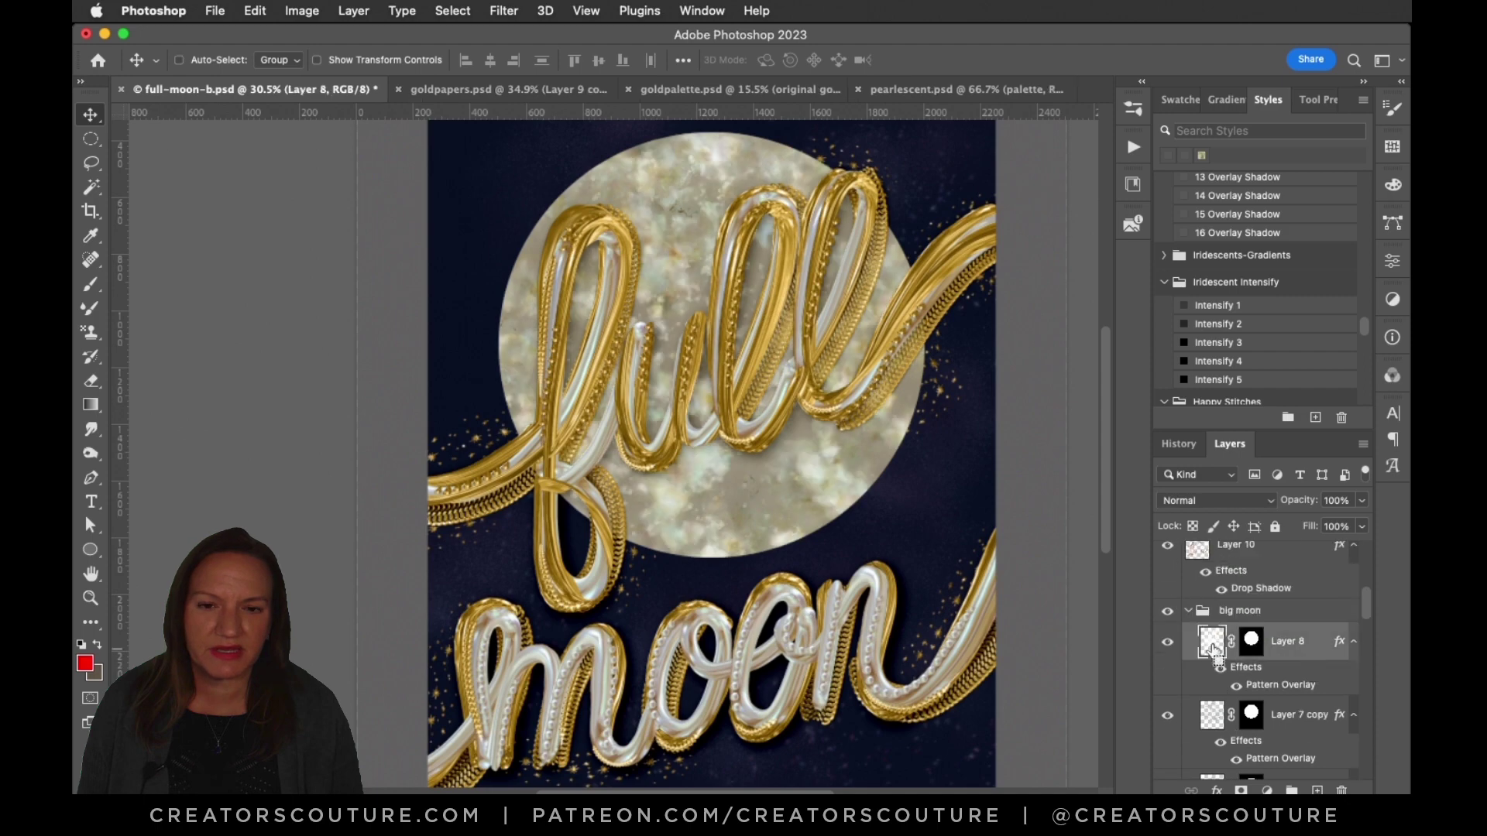
scroll(1255, 682, "down", 2)
left_click(1275, 691)
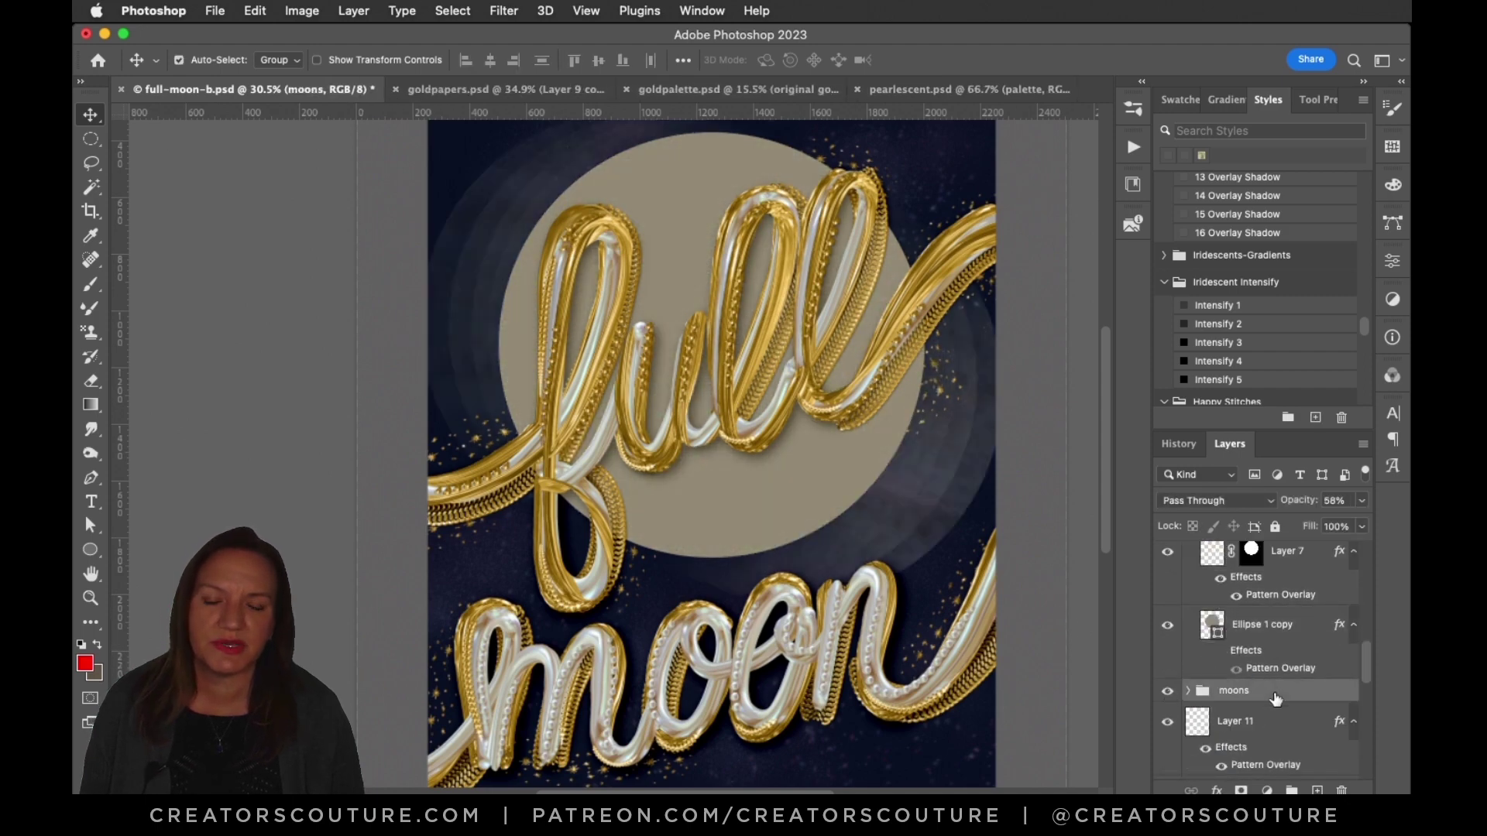
scroll(1254, 681, "down", 2)
left_click(1197, 660)
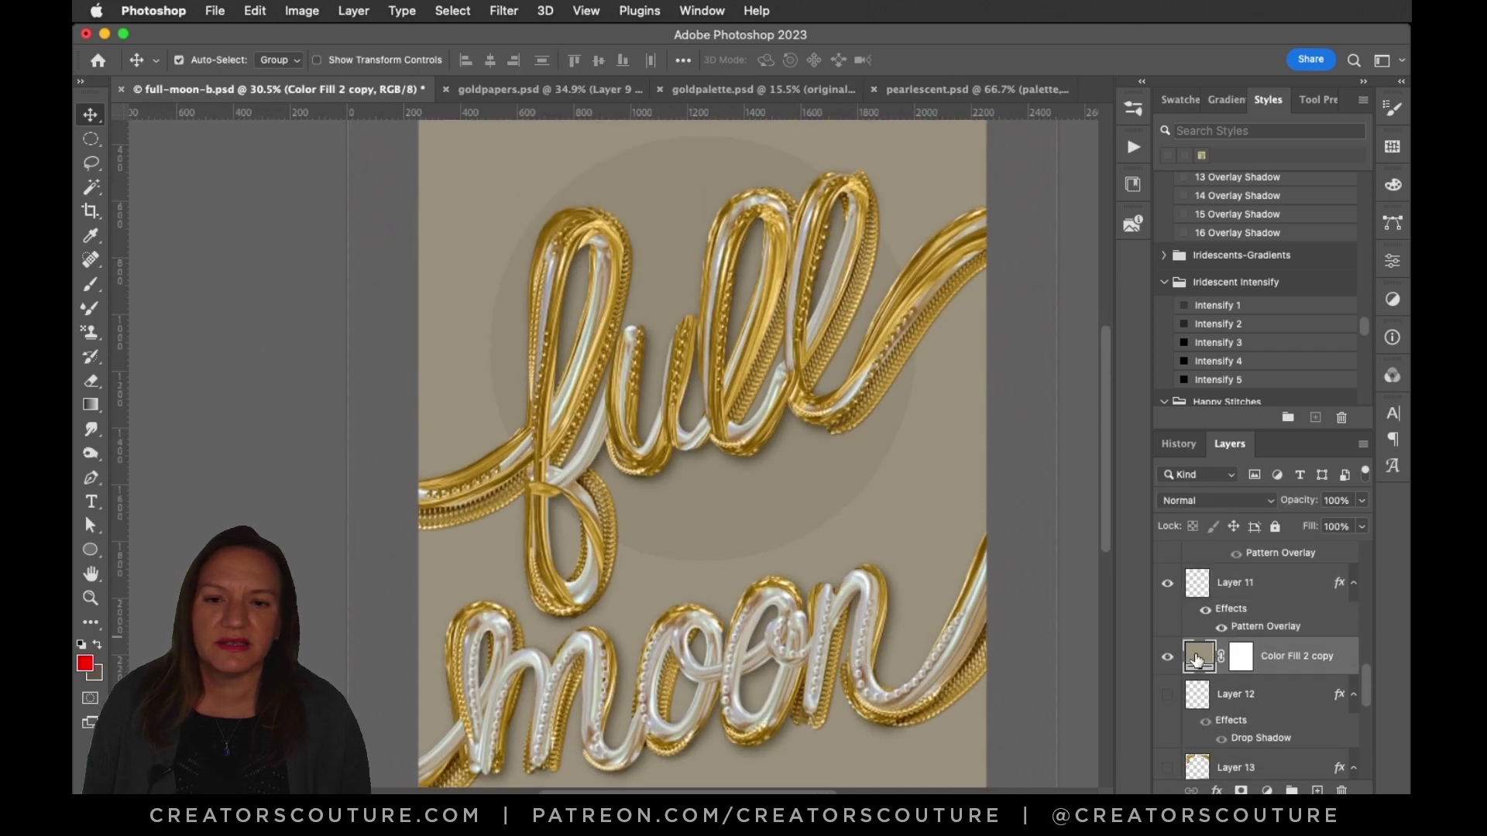
Hide Color Fill 2 copy, delete the unused background layers, and name the kept ones "stars" and "galaxy stuff"
scroll(1238, 666, "down", 1)
left_click(1167, 631)
scroll(1255, 620, "down", 2)
left_click(1255, 582)
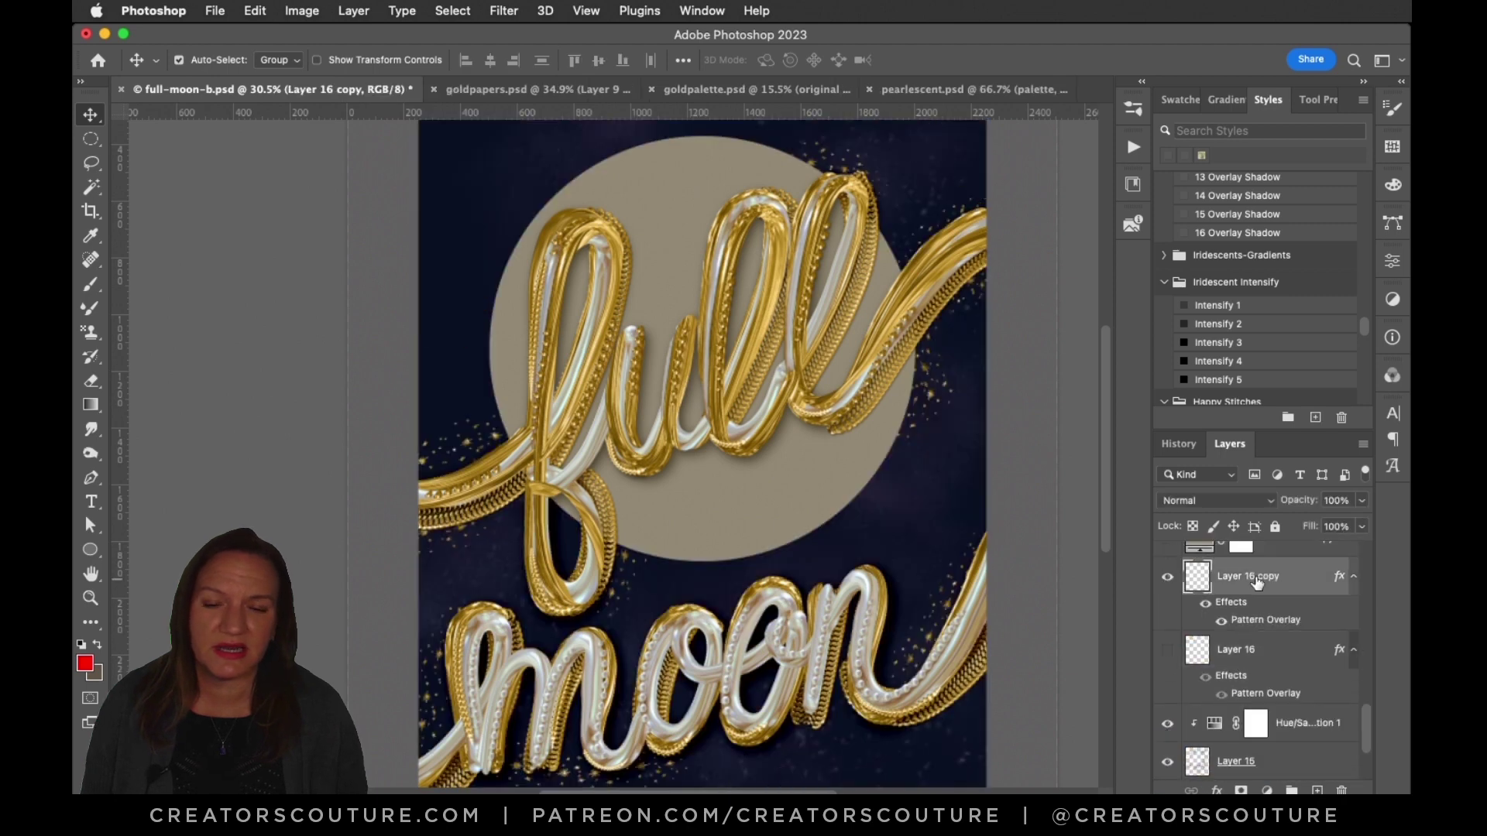
left_click(1357, 582)
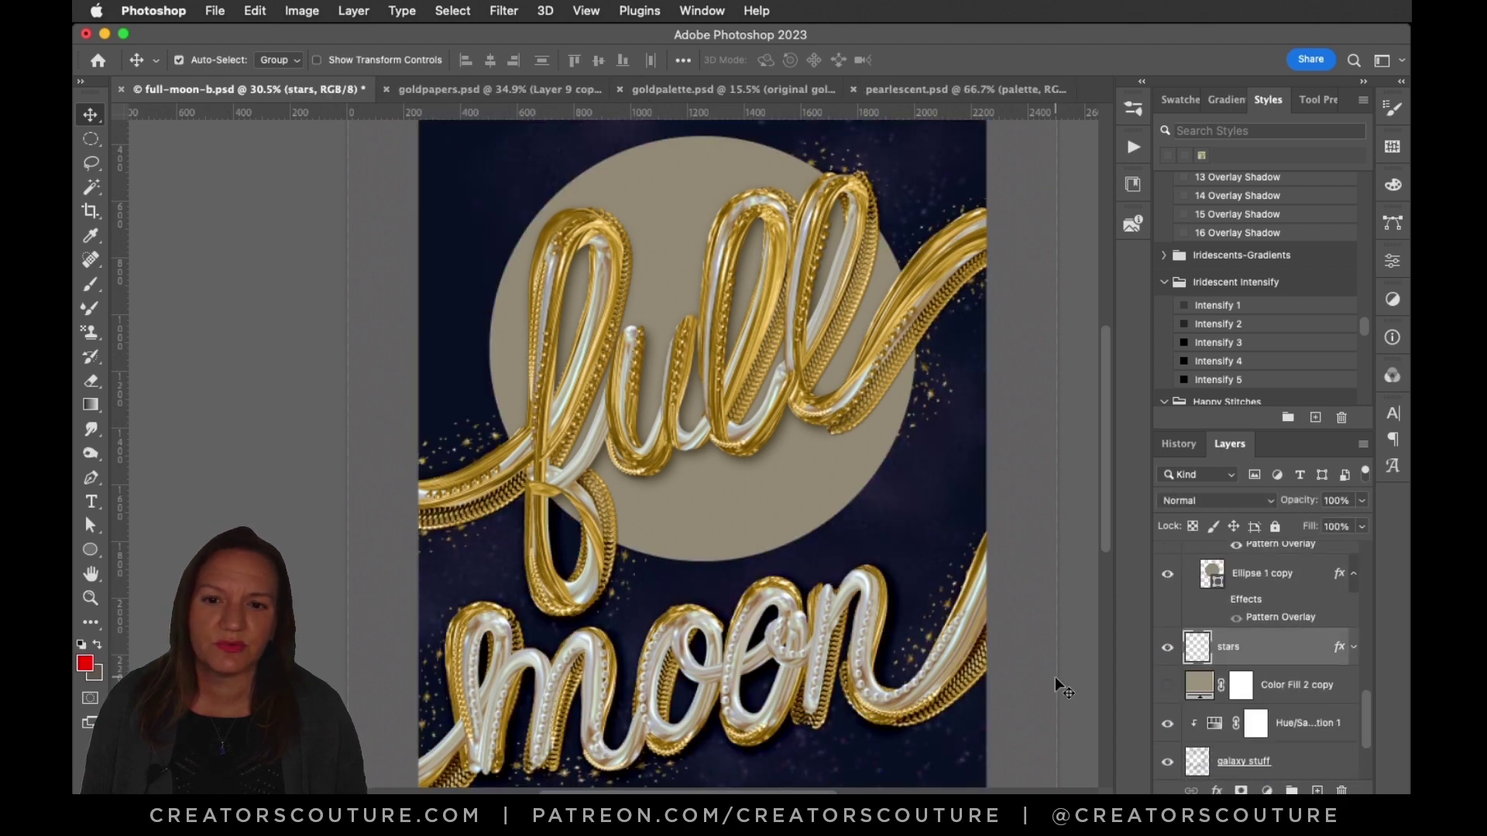
Set the fill color of the duplicated moon shape, Ellipse 1 copy 2, to light taupe #a69e8b
scroll(913, 547, "down", 3)
scroll(1295, 699, "up", 1)
double_click(1212, 586)
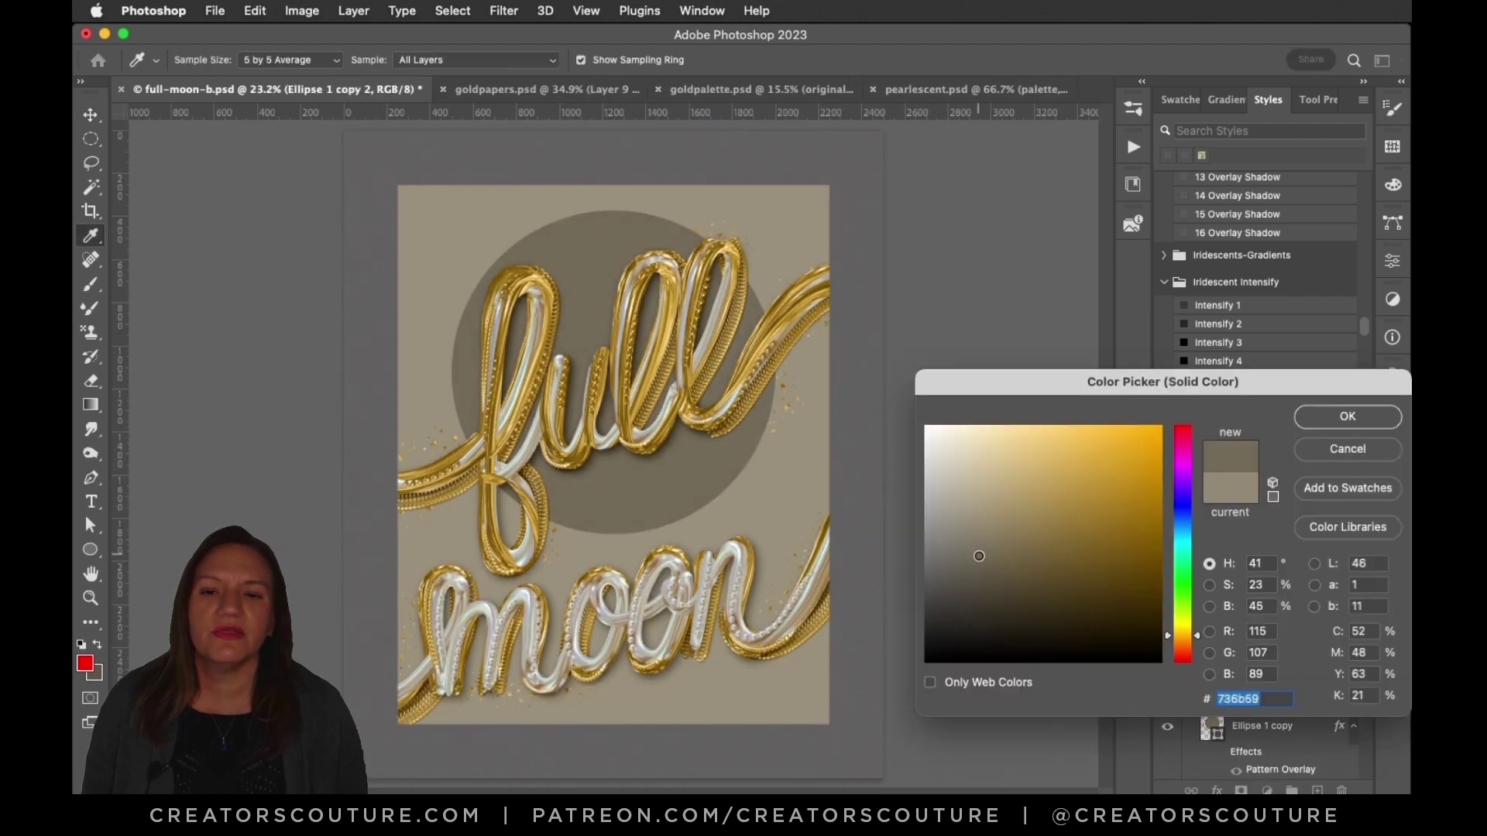
mouse_move(961, 499)
left_mouse_down()
mouse_move(1005, 647)
mouse_move(960, 499)
left_mouse_up()
key("Return")
key("z")
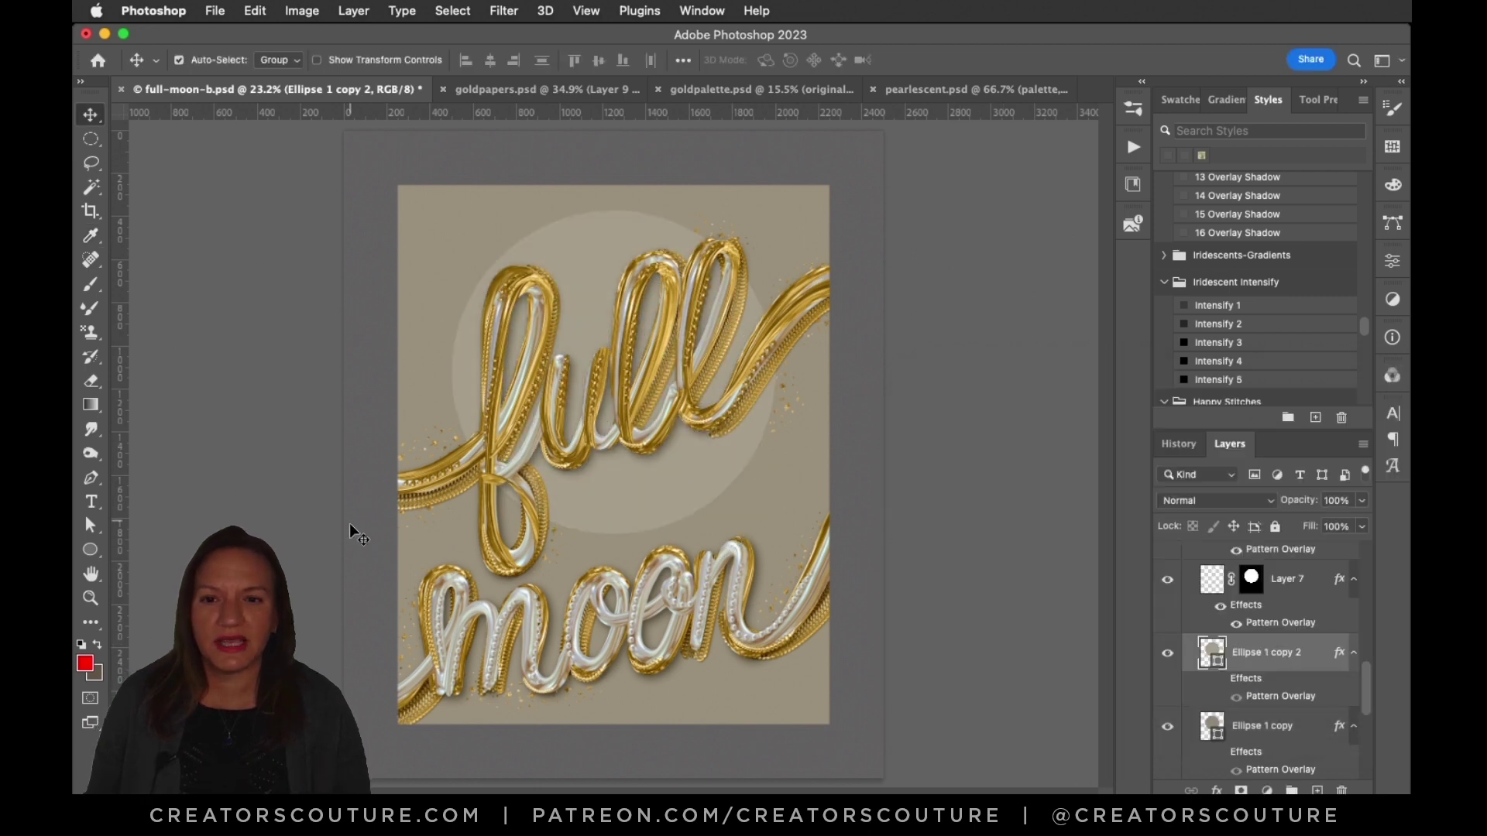
Try the lighter taupe on the background instead of the moon, with pearl 3 marbling painted on a new layer below the stars layer
left_click_drag(693, 395, 735, 395)
left_click(1288, 624)
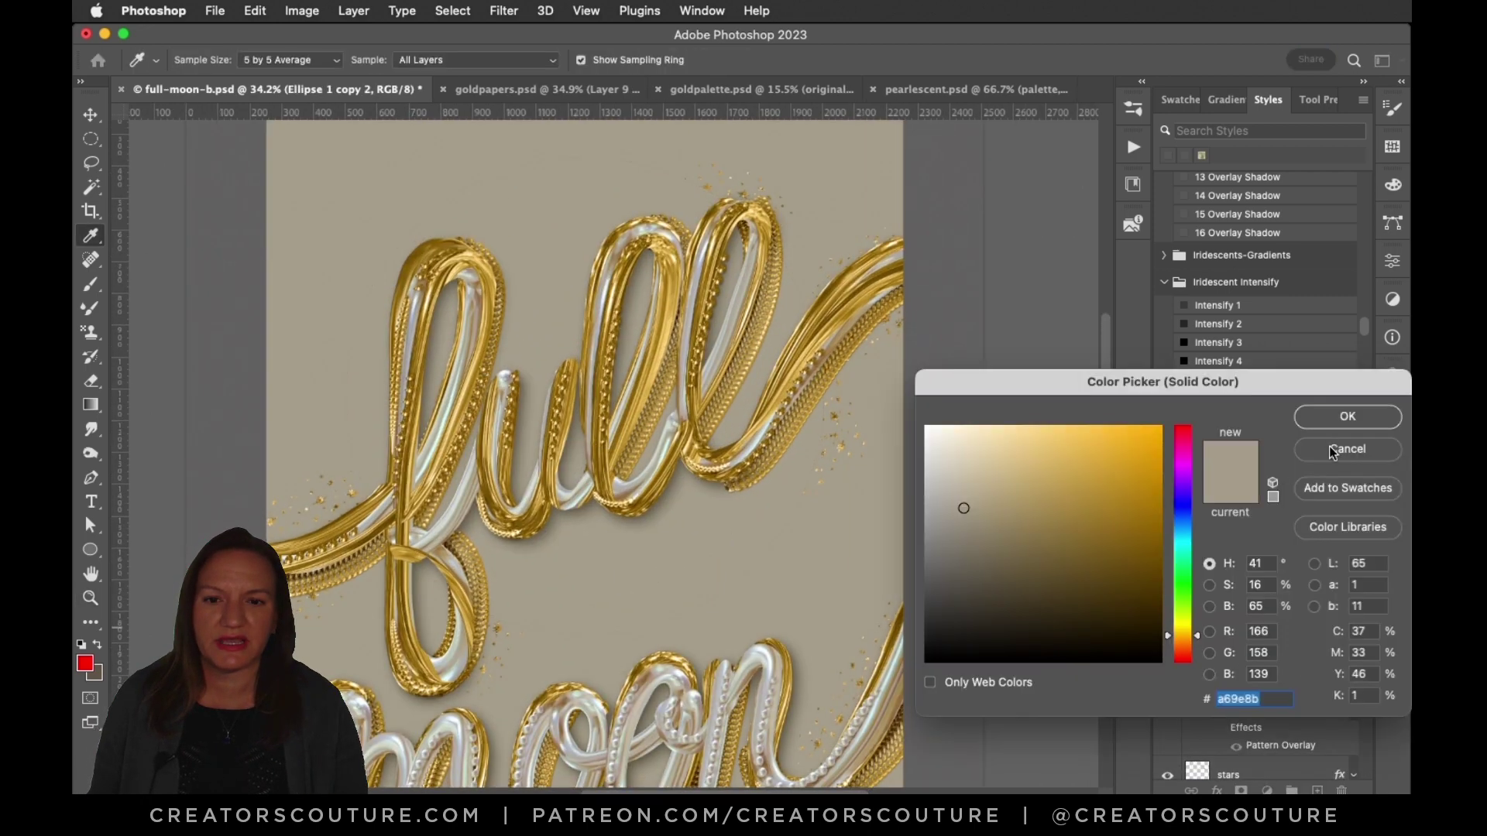
key("ctrl+s")
scroll(1254, 294, "down", 10)
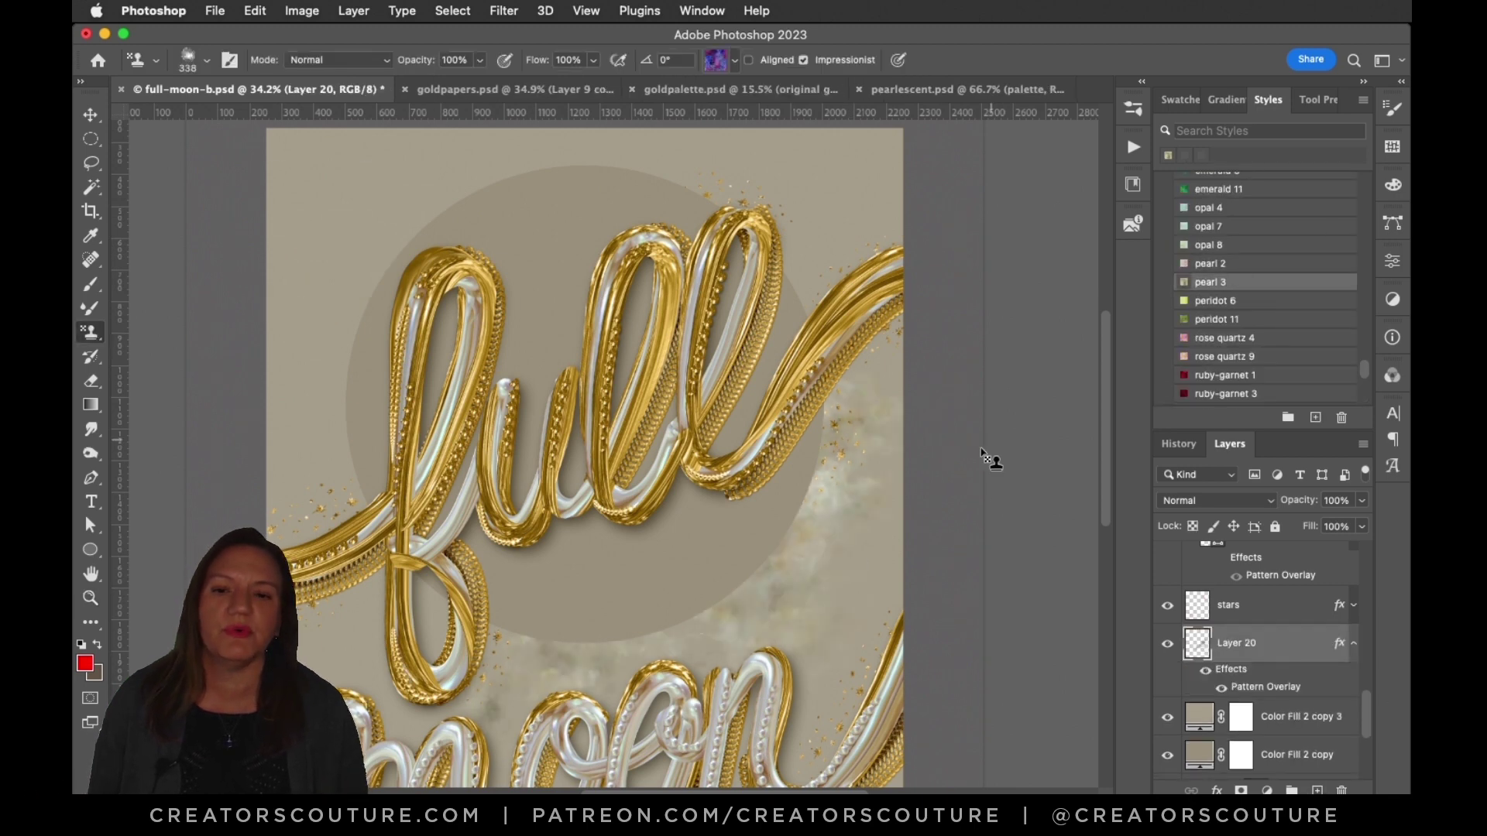
Compare the moon with and without the Ellipse 1 copy shape, then lighten the taupe fill color of Ellipse 1 copy 2
key("ctrl+0")
scroll(1167, 592, "up", 1)
left_click(1167, 592)
left_click(1167, 592)
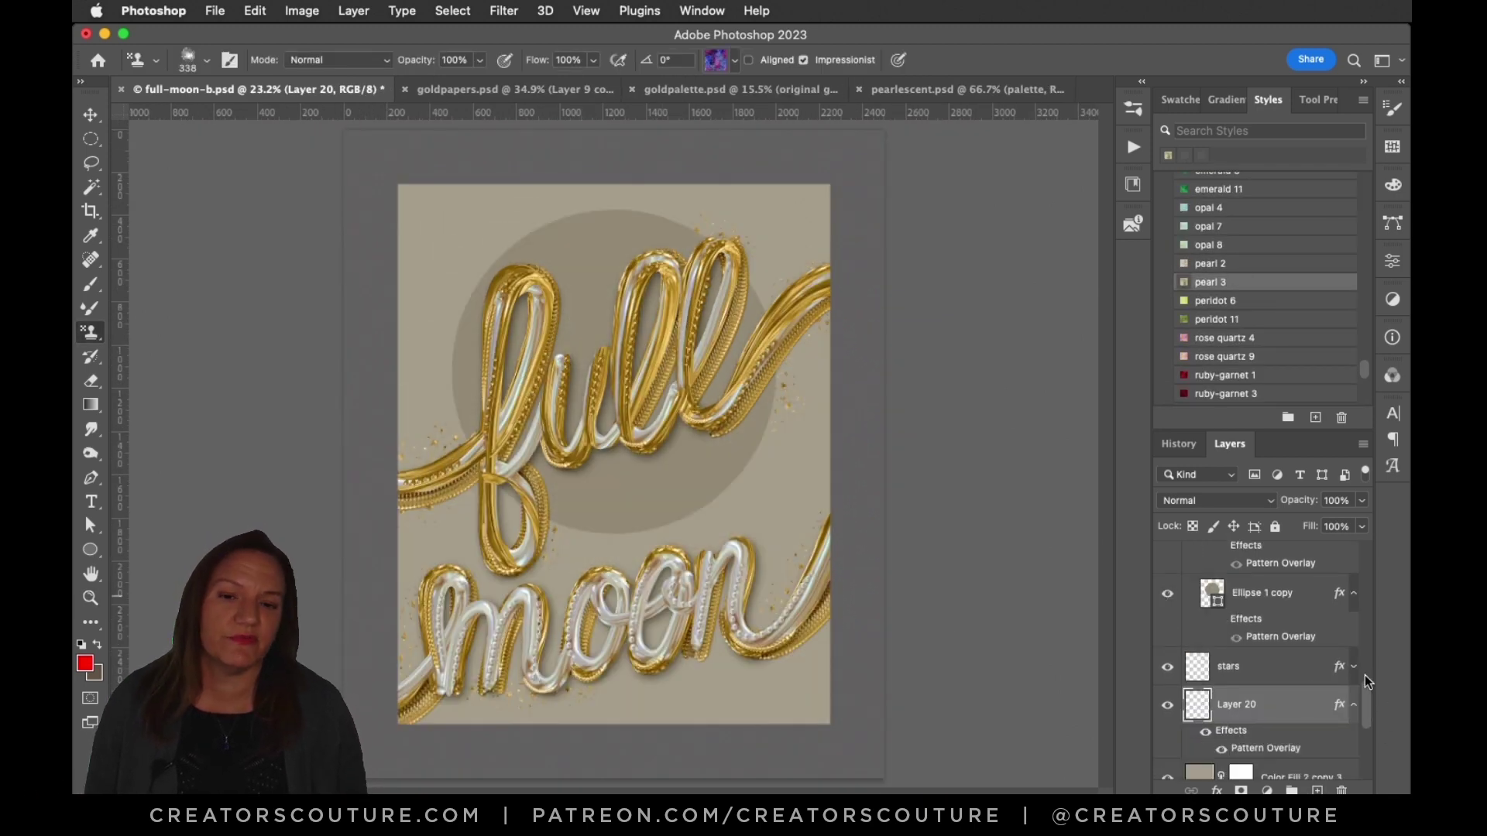
scroll(1364, 675, "up", 2)
left_click(1277, 669)
scroll(1358, 718, "up", 1)
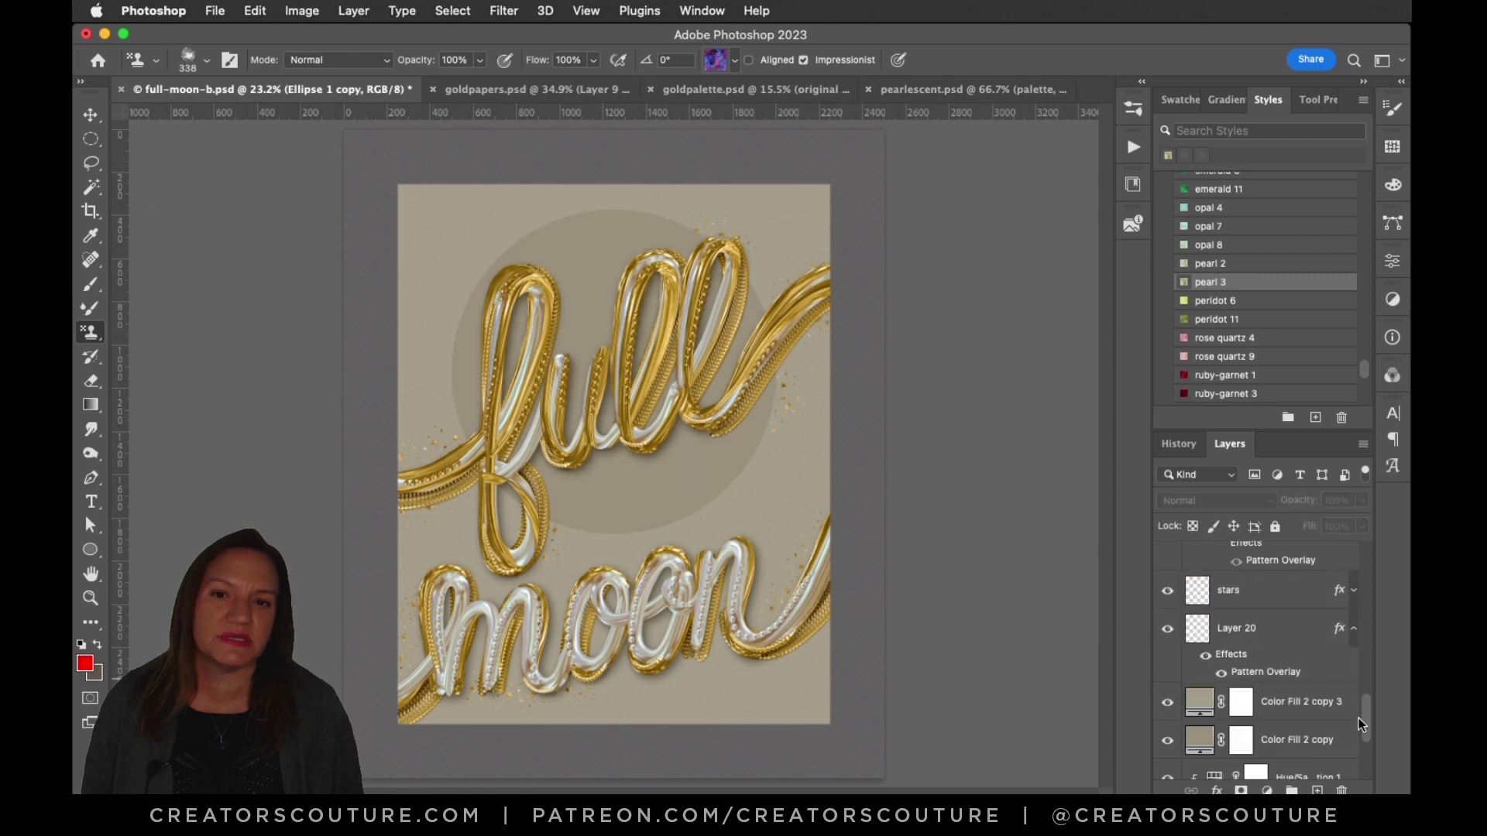
left_click(1167, 631)
left_click(1167, 631)
double_click(1212, 633)
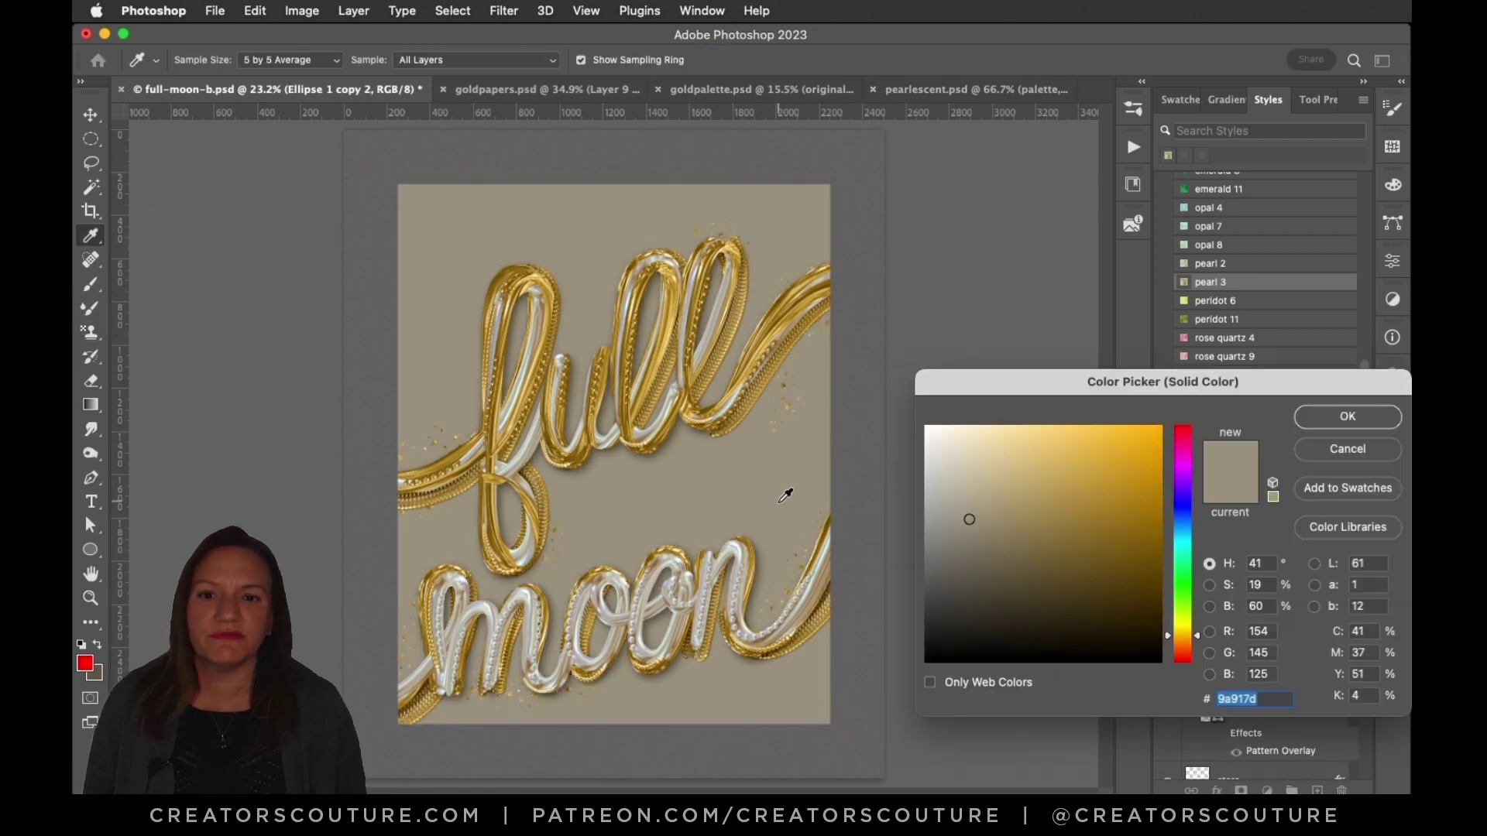
left_click(973, 501)
key("Return")
Bring the moon photo from demo-1.psd into full-moon-b.psd above Ellipse 1 copy 2 and preview the Lighten blend mode on it
scroll(1286, 714, "up", 2)
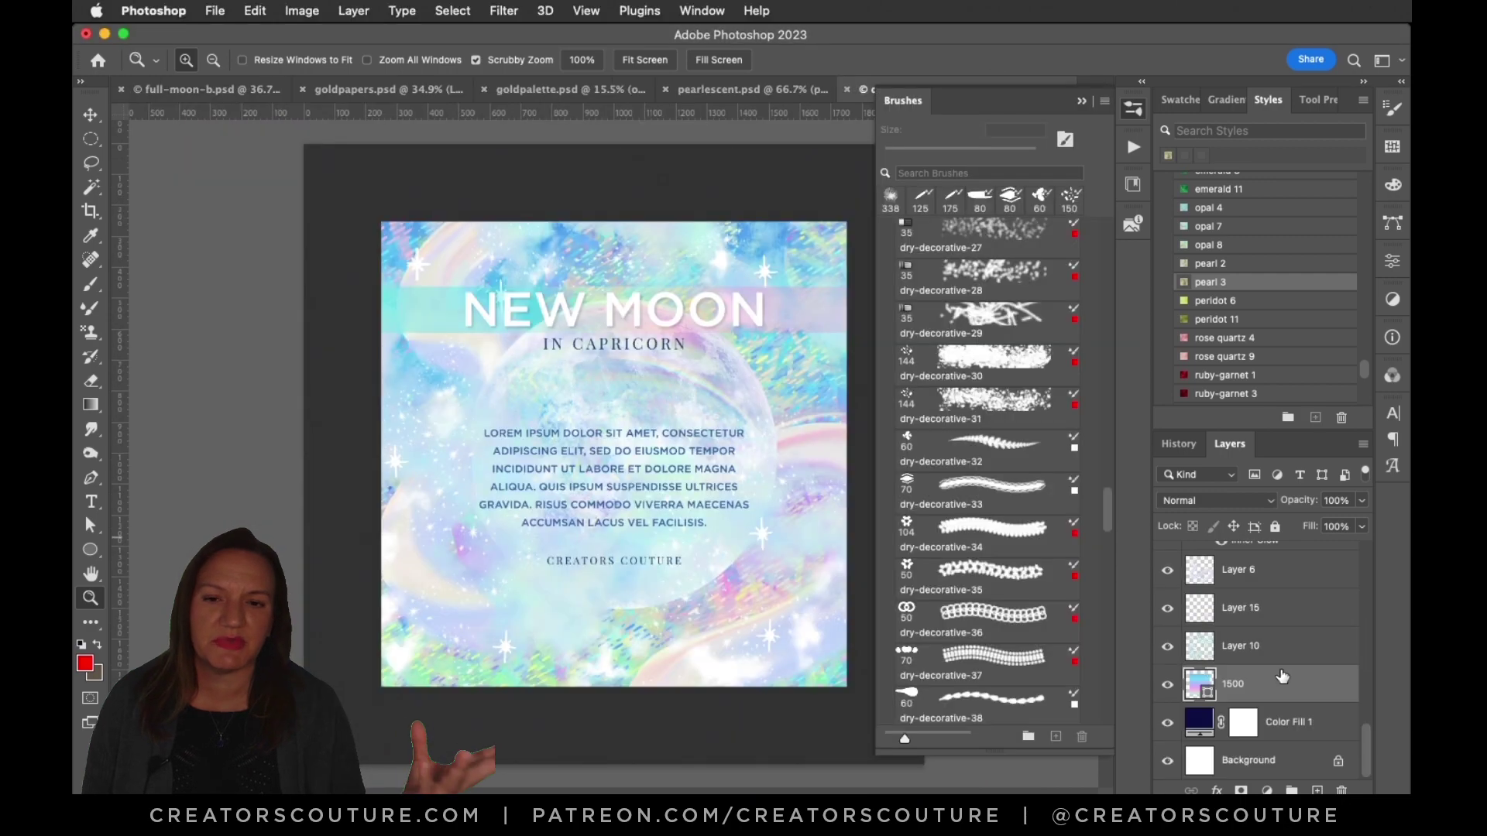
left_click(1216, 500)
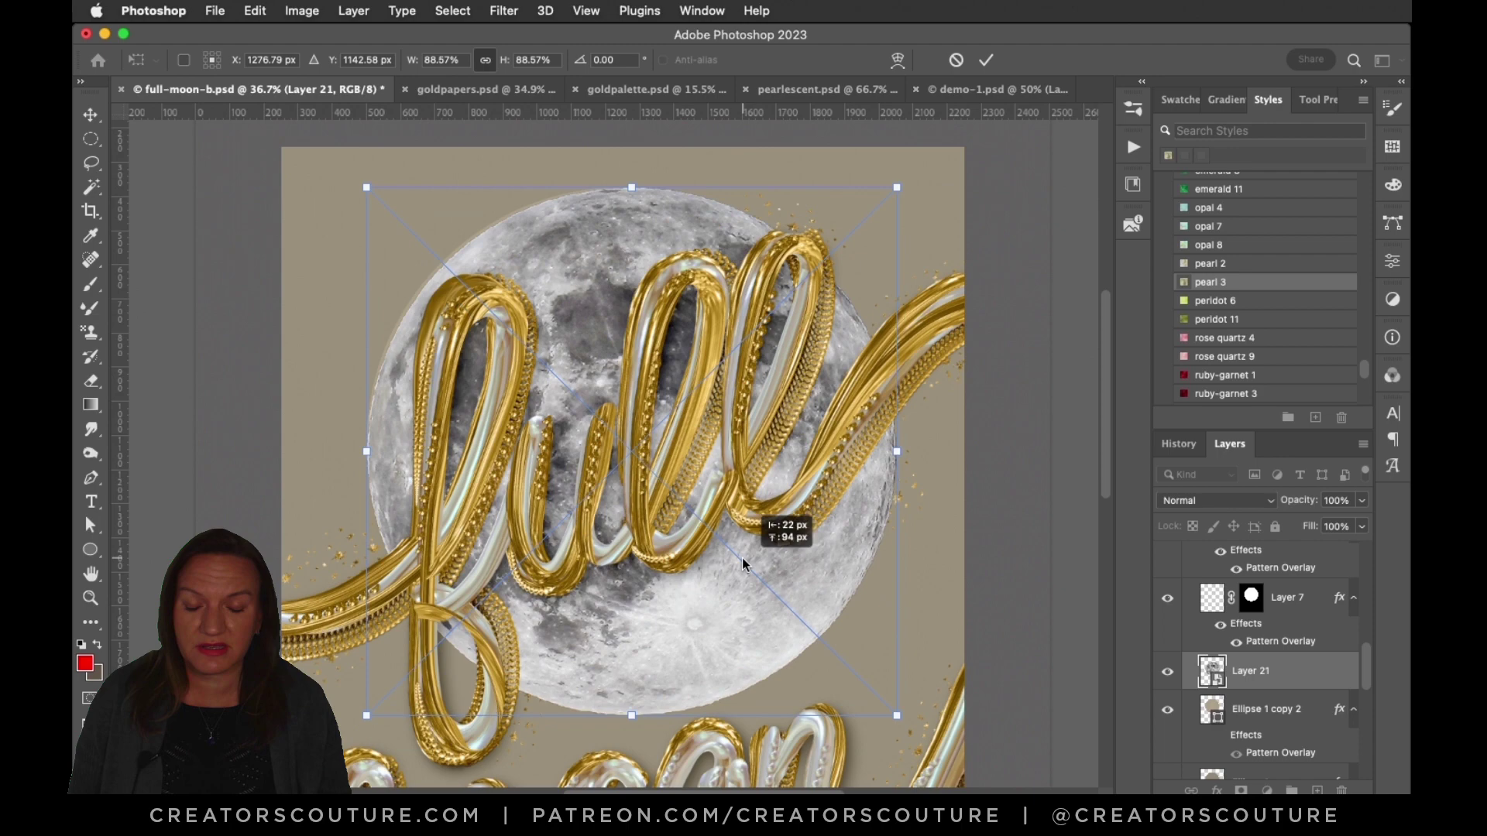
key("Return")
left_click(1216, 500)
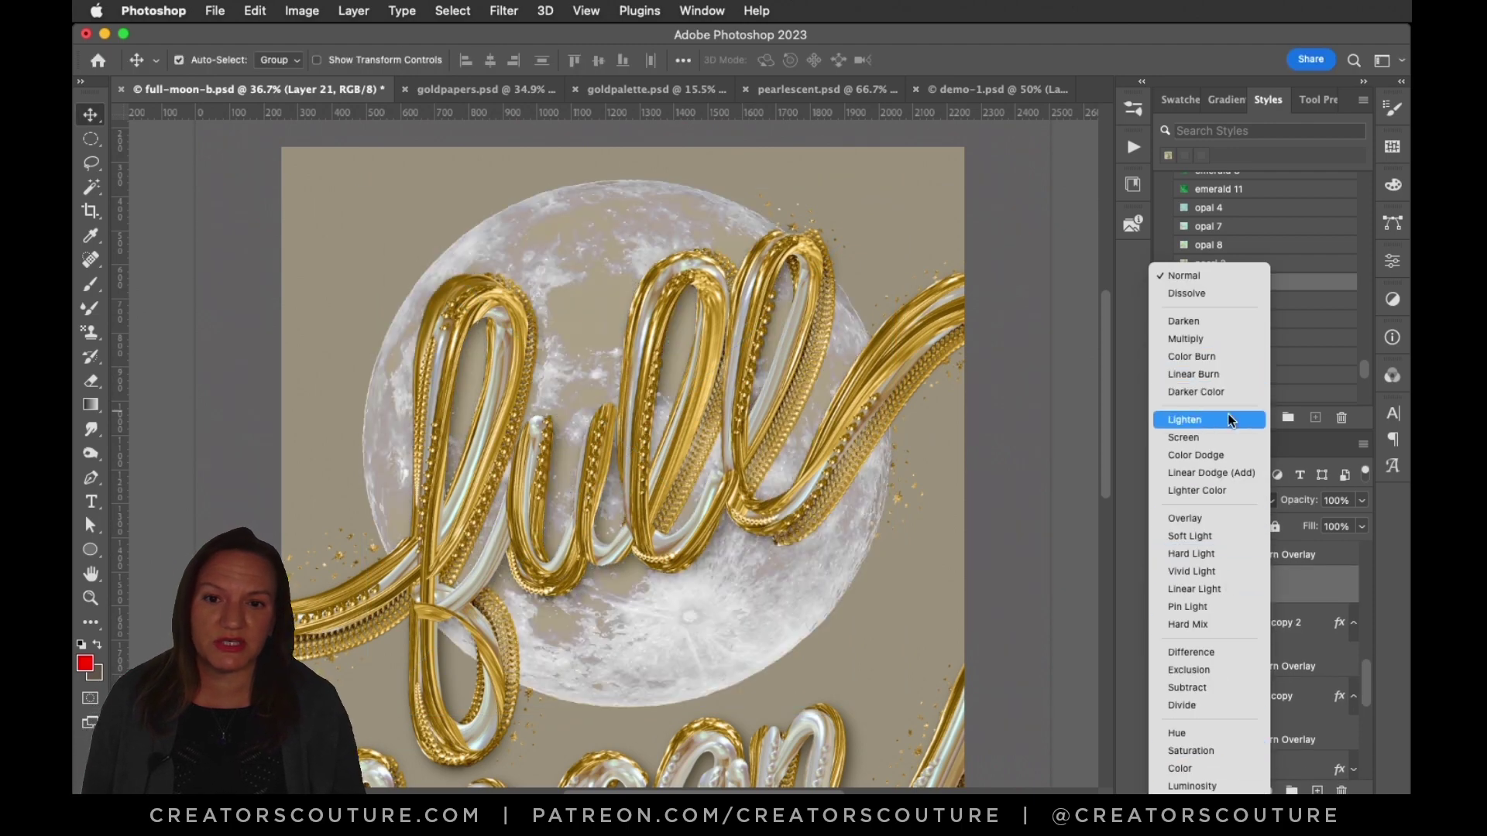
key("Escape")
Reposition and scale down the moon photo to fit the taupe moon circle
left_click_drag(582, 314, 592, 327)
key("ctrl+t")
left_click_drag(848, 705, 823, 682)
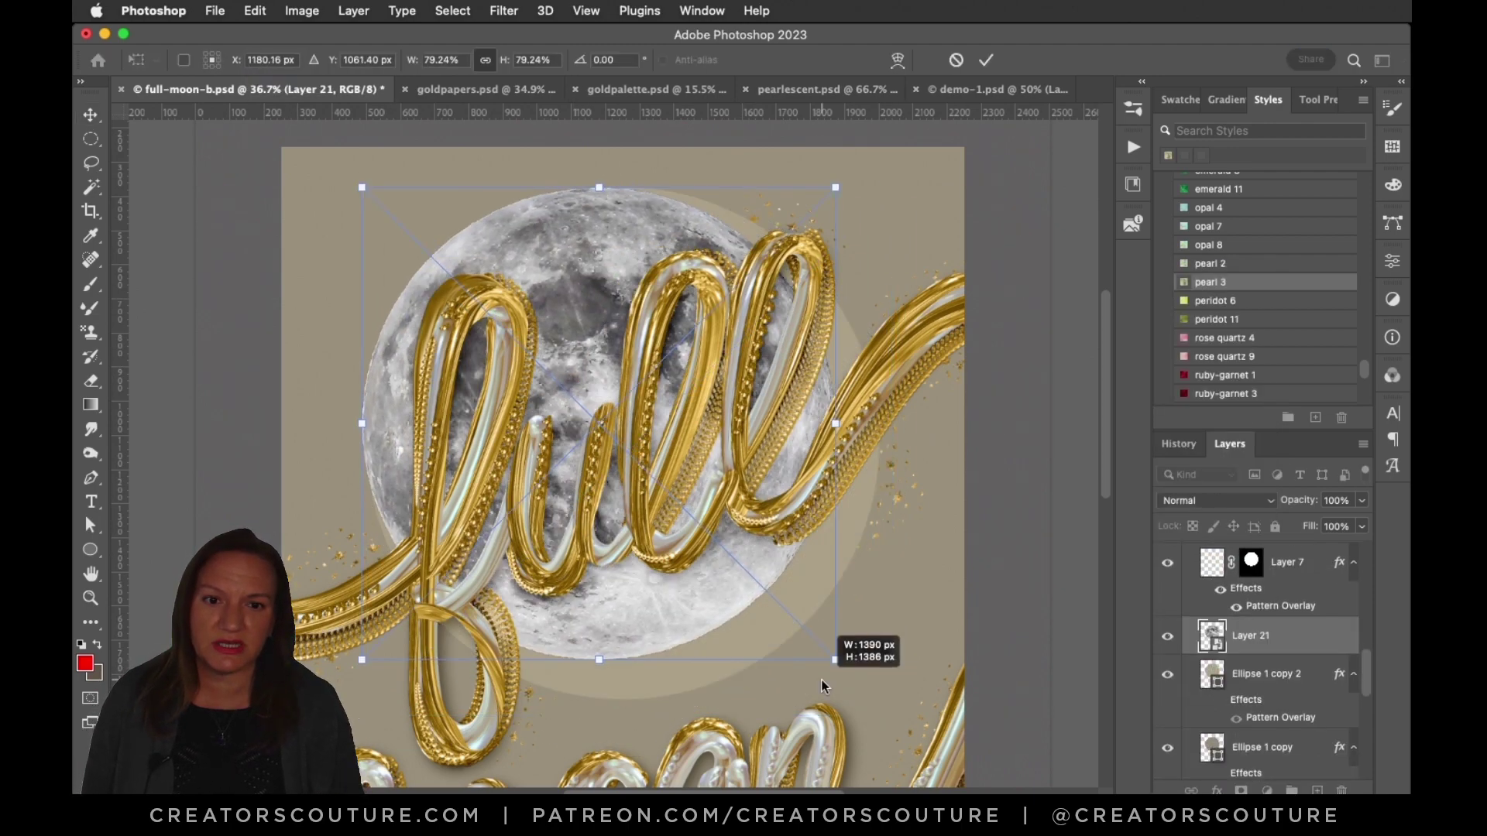
key("Return")
Duplicate the moon photo, select its tonal areas with the Magic Wand at tolerance 32, and hide both photo layers
key("ctrl+j")
left_click(1166, 635)
scroll(1270, 620, "up", 2)
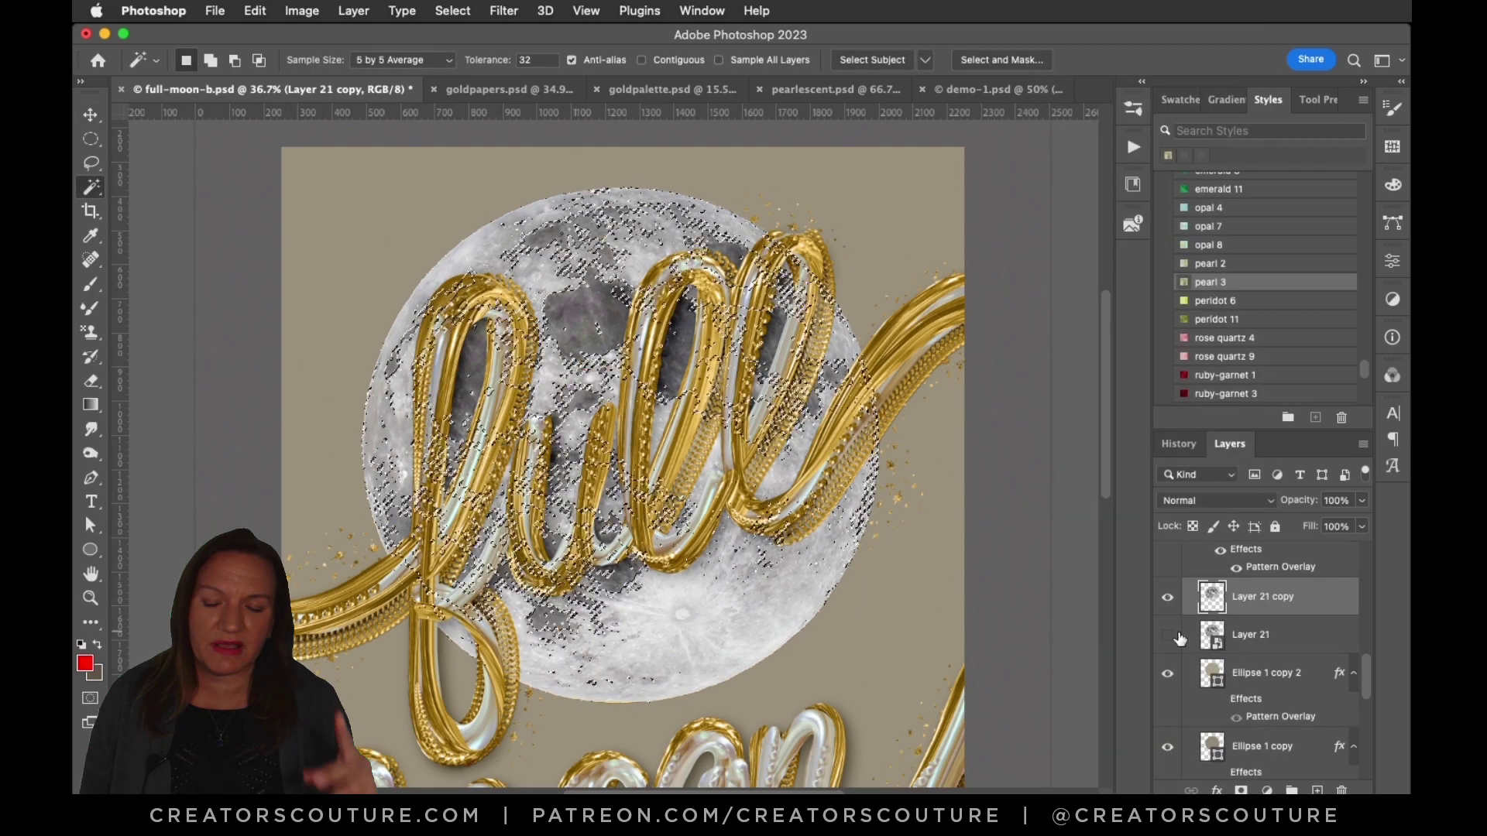
left_click(1167, 735)
Try stamping marbled texture through the moon photo selection on Layer 7 with the 21-marble brush at 400 px, then deselect
left_click(1285, 661)
key("shift+s")
left_click(1132, 109)
key("period")
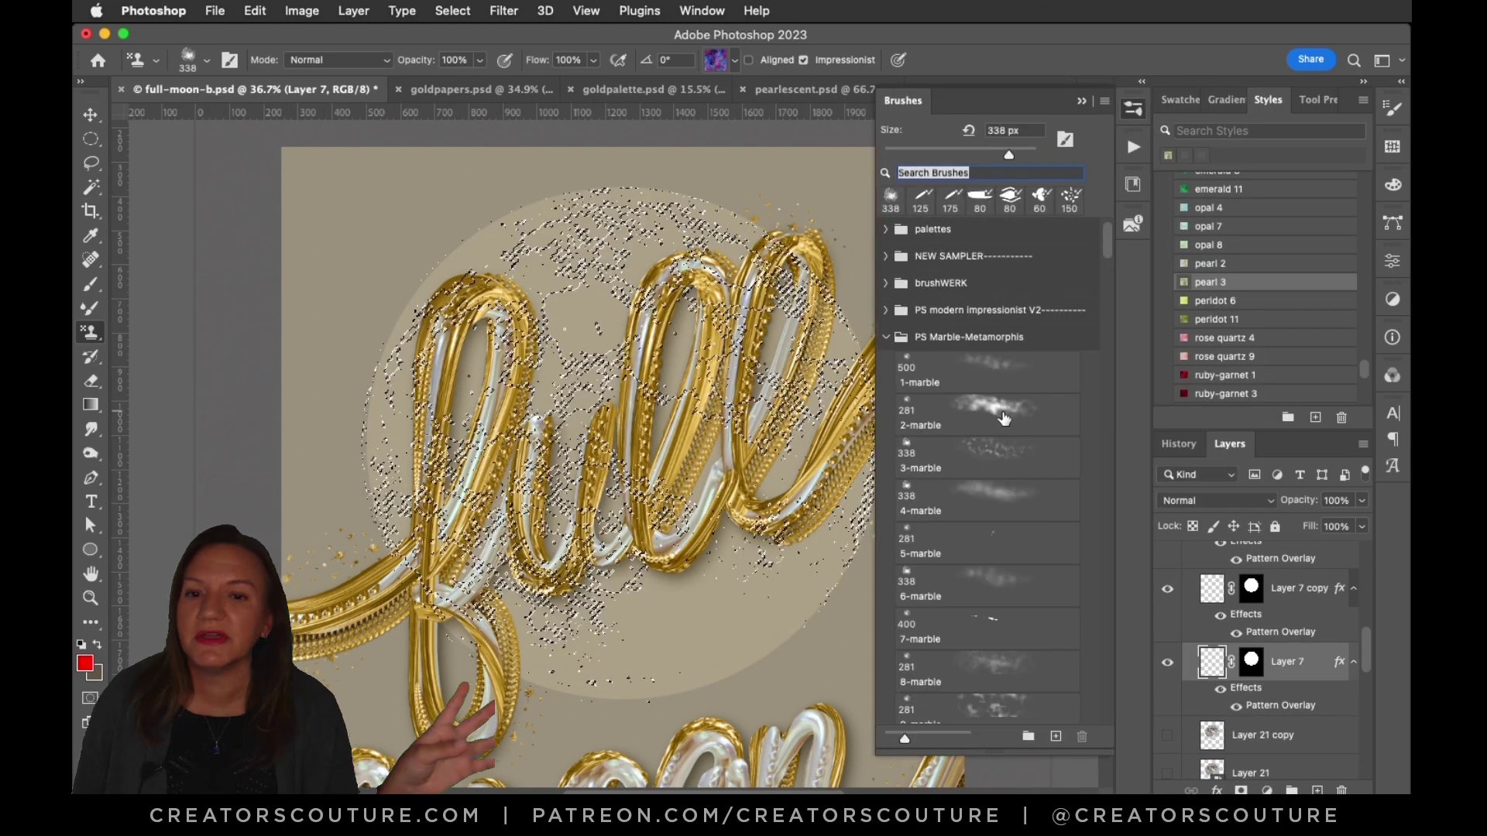
key("ctrl+d")
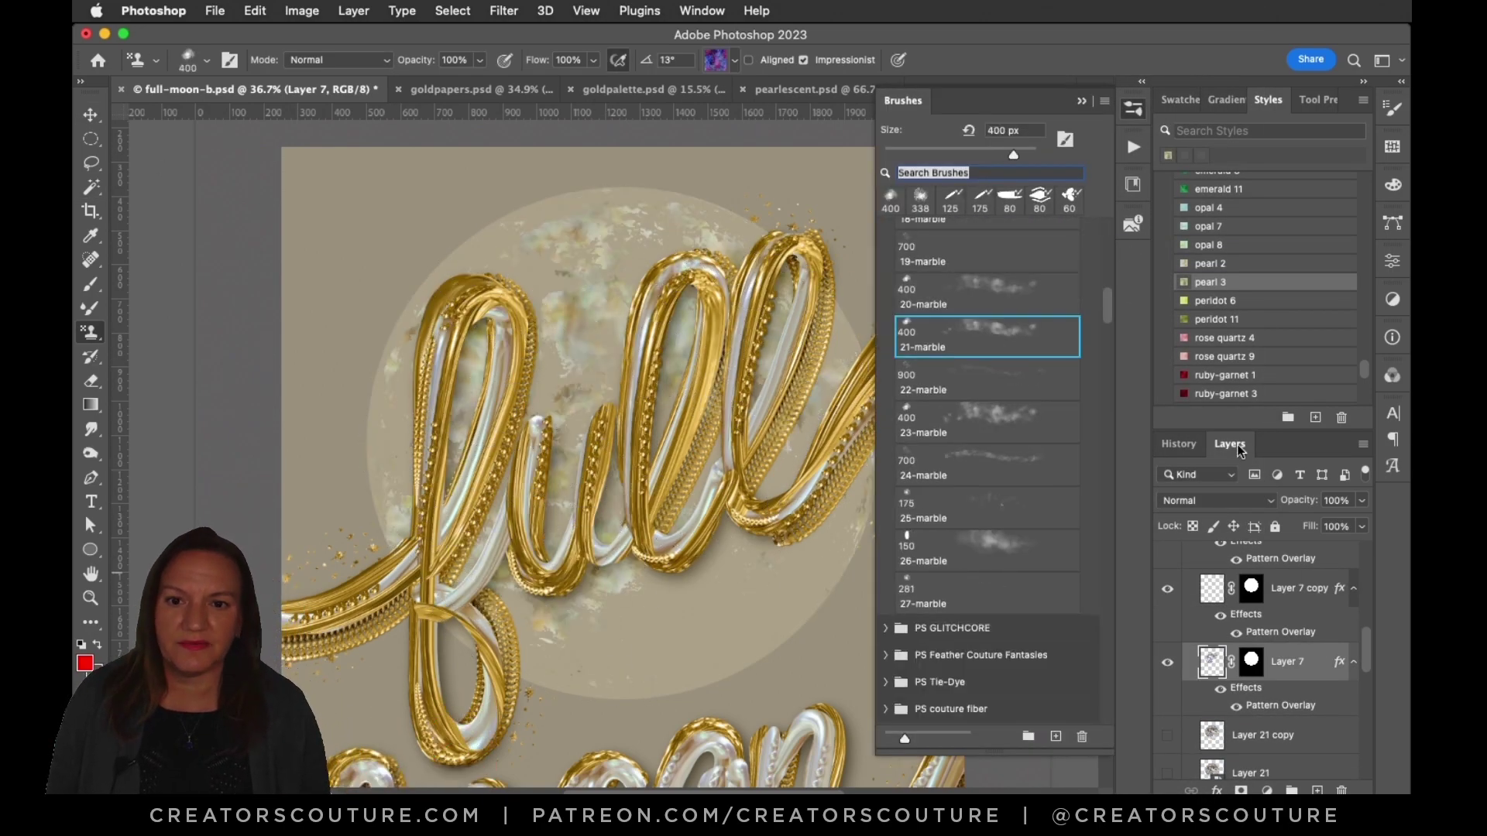
Try the pearl 2, pearl 3 and pearl 4 styles on the moon
key("v")
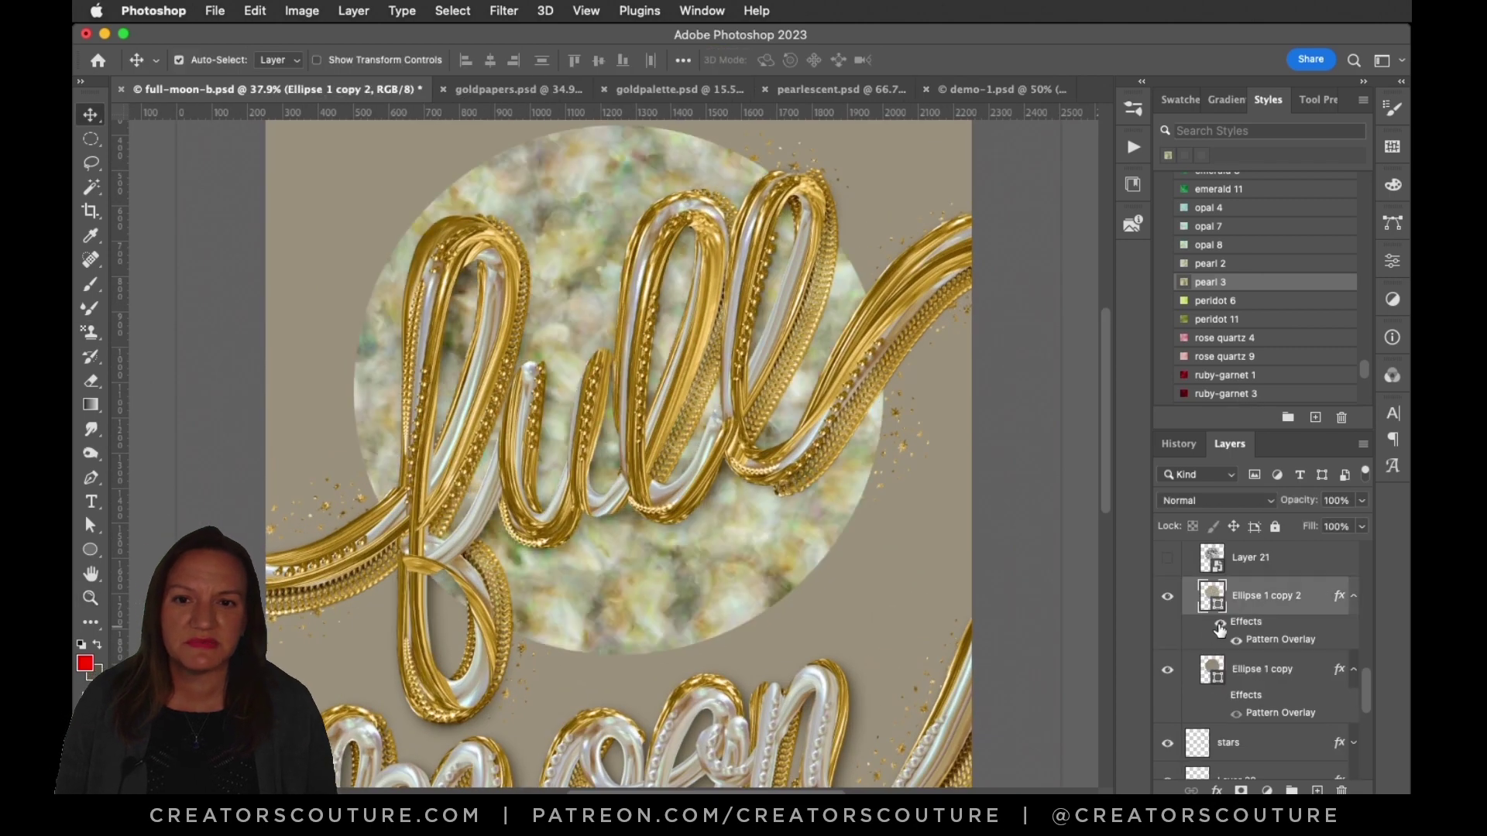
left_click(1210, 263)
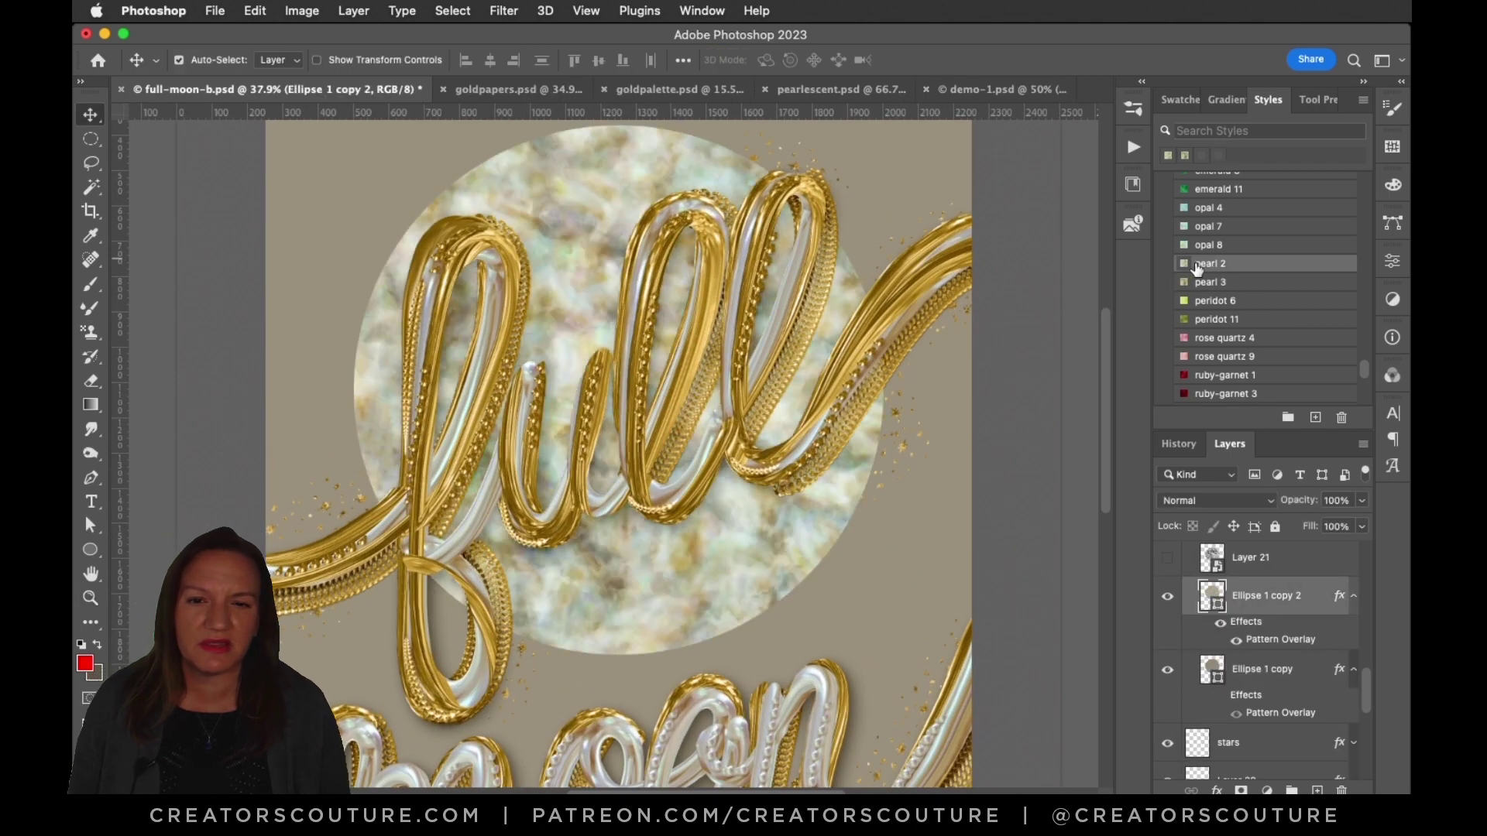
left_click(1210, 281)
left_click(1132, 185)
scroll(1006, 496, "down", 10)
left_click(968, 545)
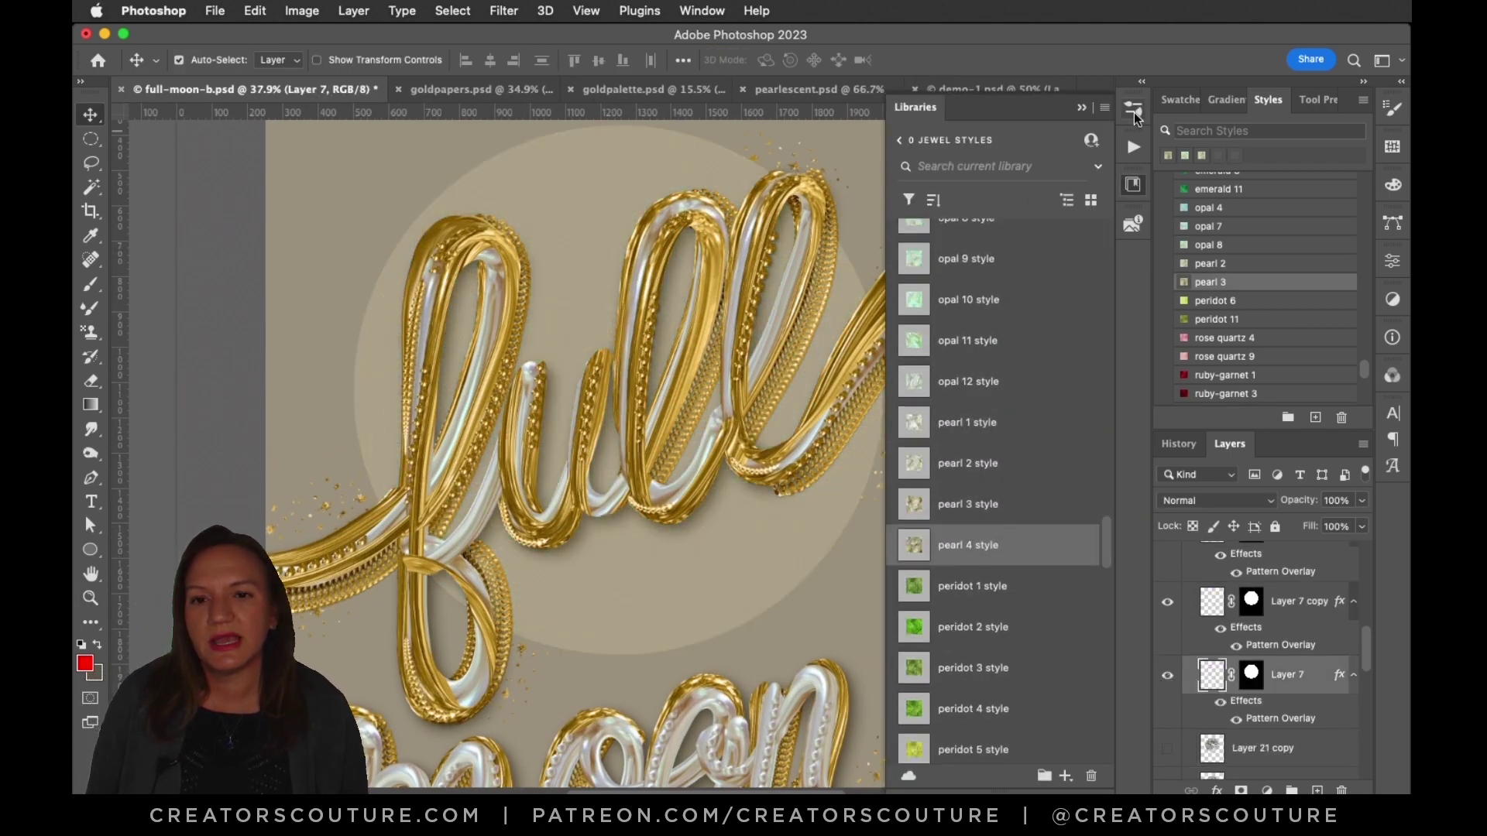
Paint marbled pearl texture across the moon on Layer 7 and Layer 7 copy with marble brushes, including 25-marble at 175 px
left_click(1134, 116)
key("b")
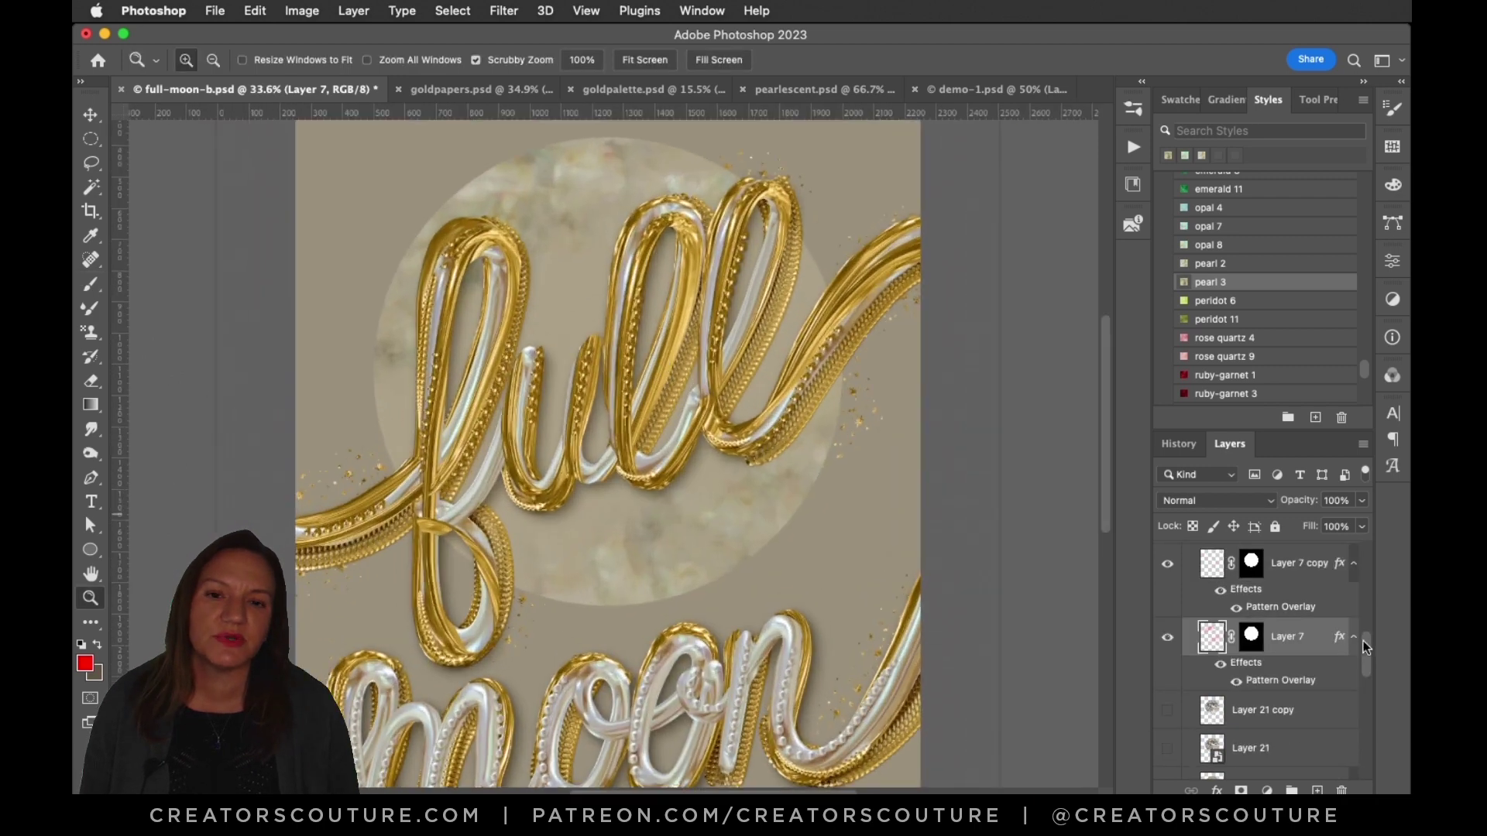
left_click(1133, 185)
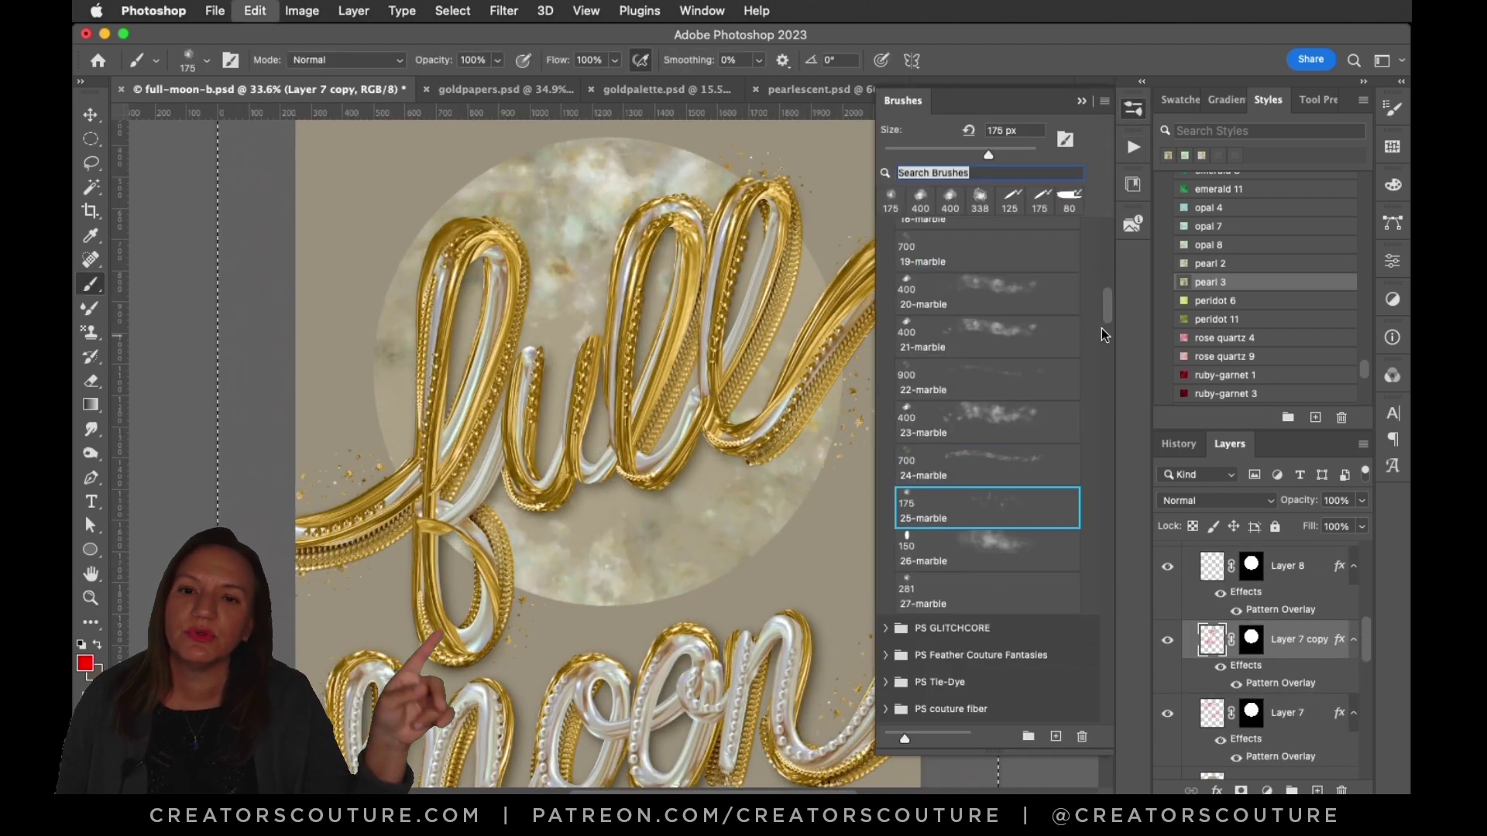
Add galaxy texture to the moon with brushes from the PS Galaxy Brushes set, including 19-galaxy at 278 px
scroll(984, 387, "down", 5)
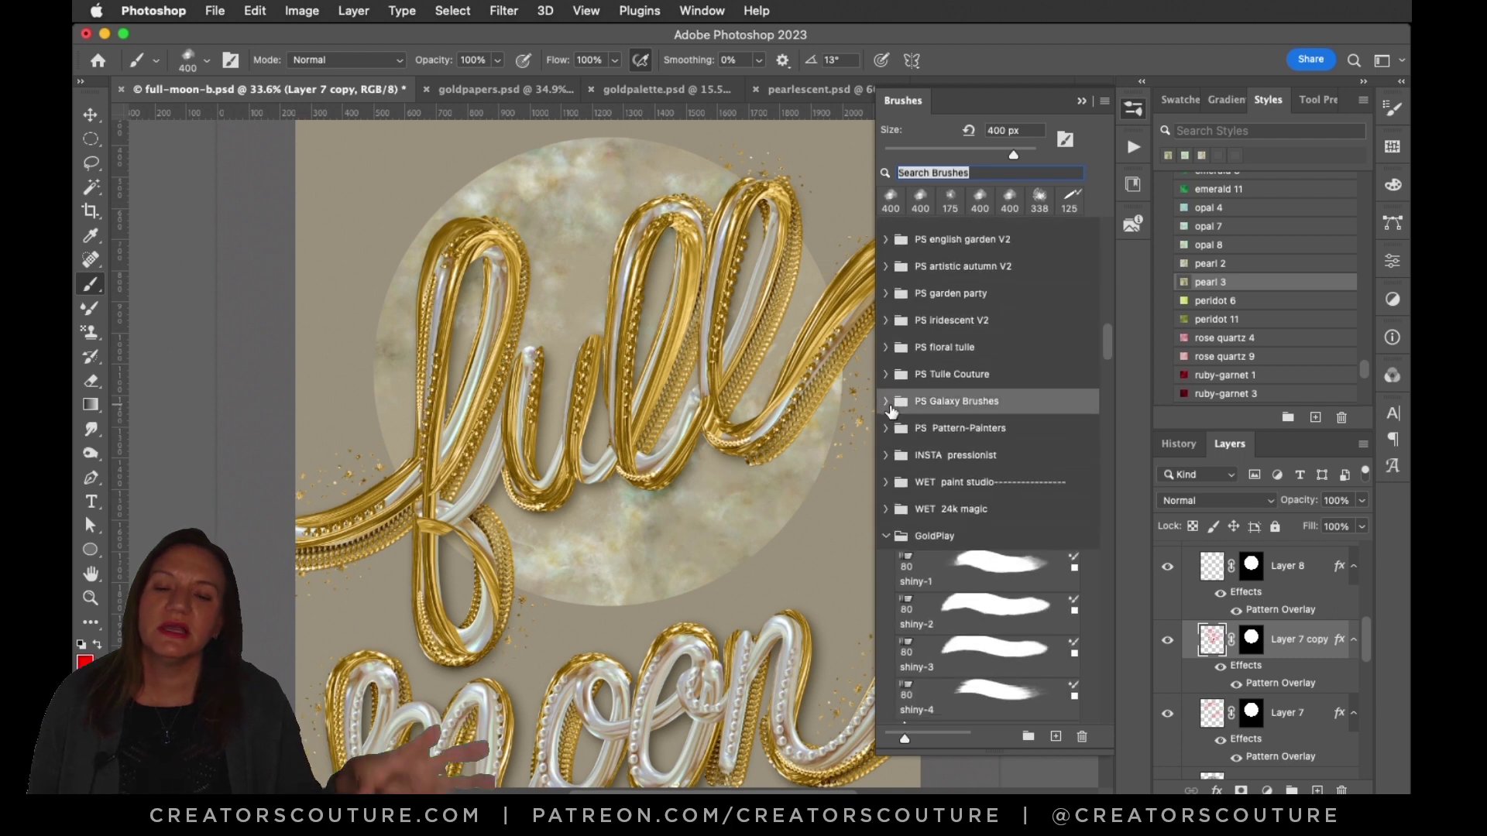
left_click(886, 401)
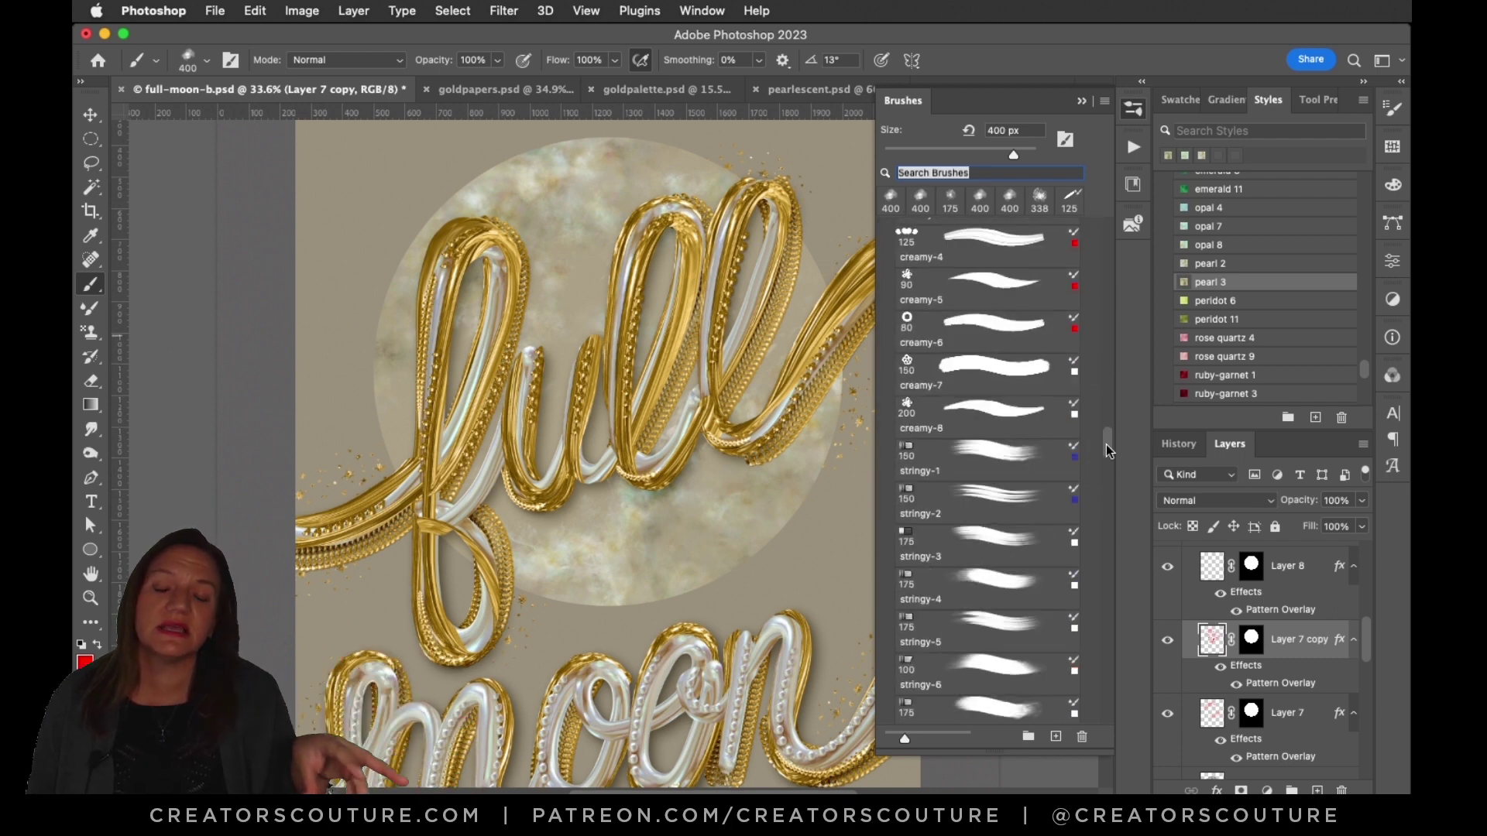
scroll(987, 465, "down", 5)
left_click(987, 474)
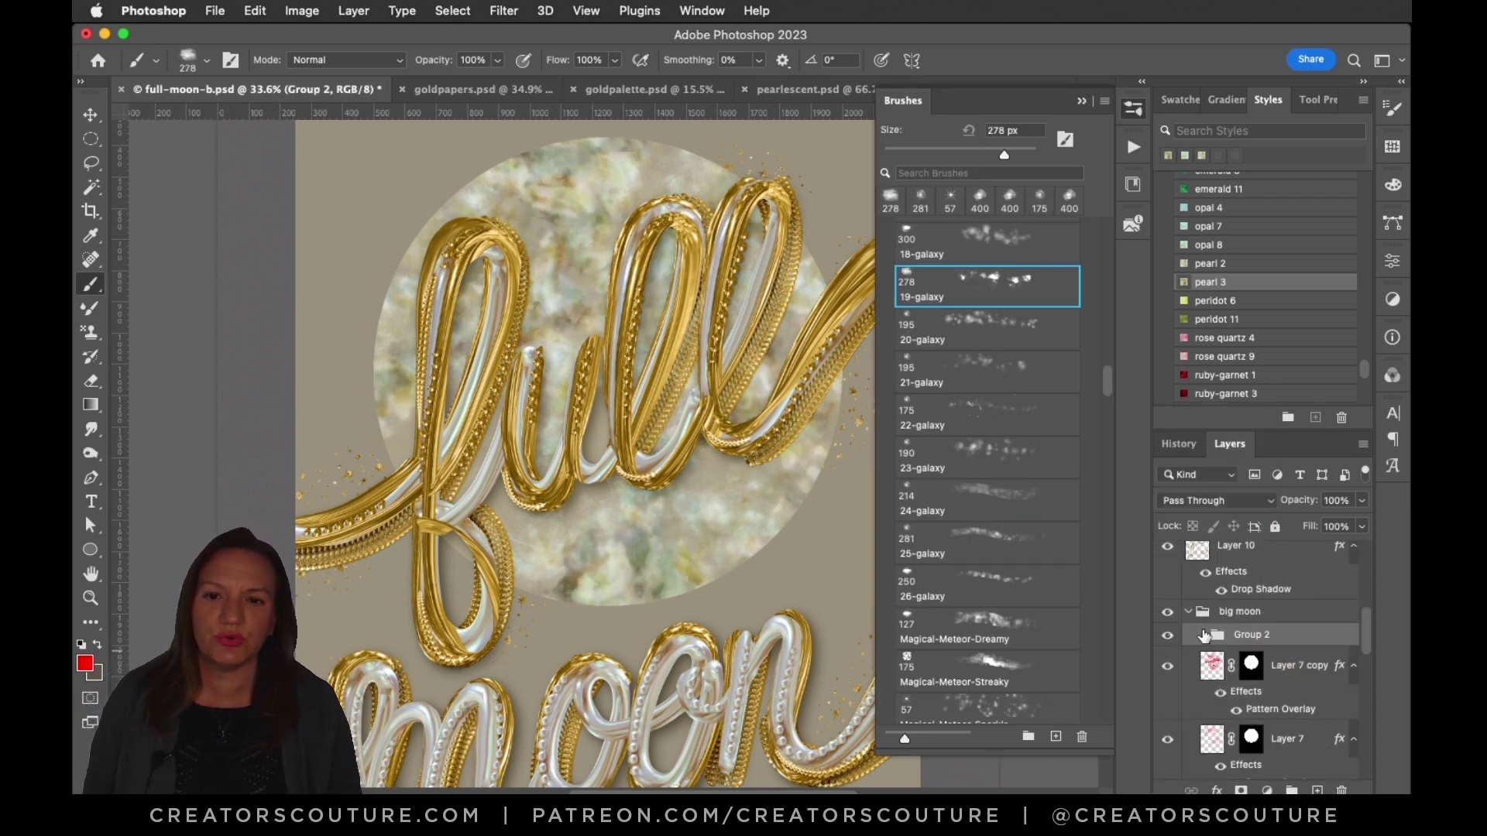
Try Linear Burn at 45% opacity on Group 2, then clear Layer 8's texture to rework it with Magical-Meteor-Dreamy at 127 px
left_click(1215, 500)
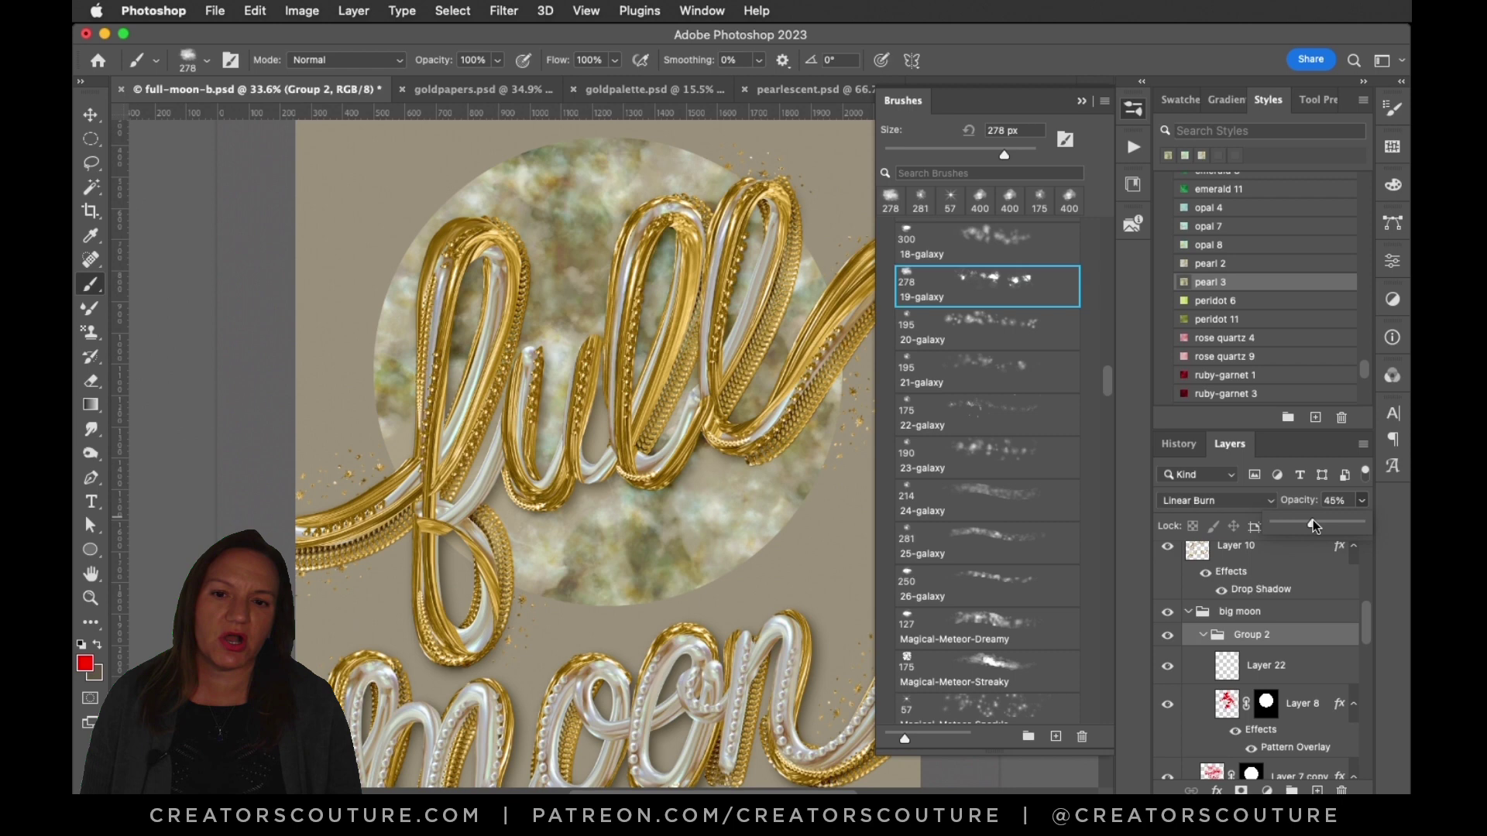
key("BackSpace")
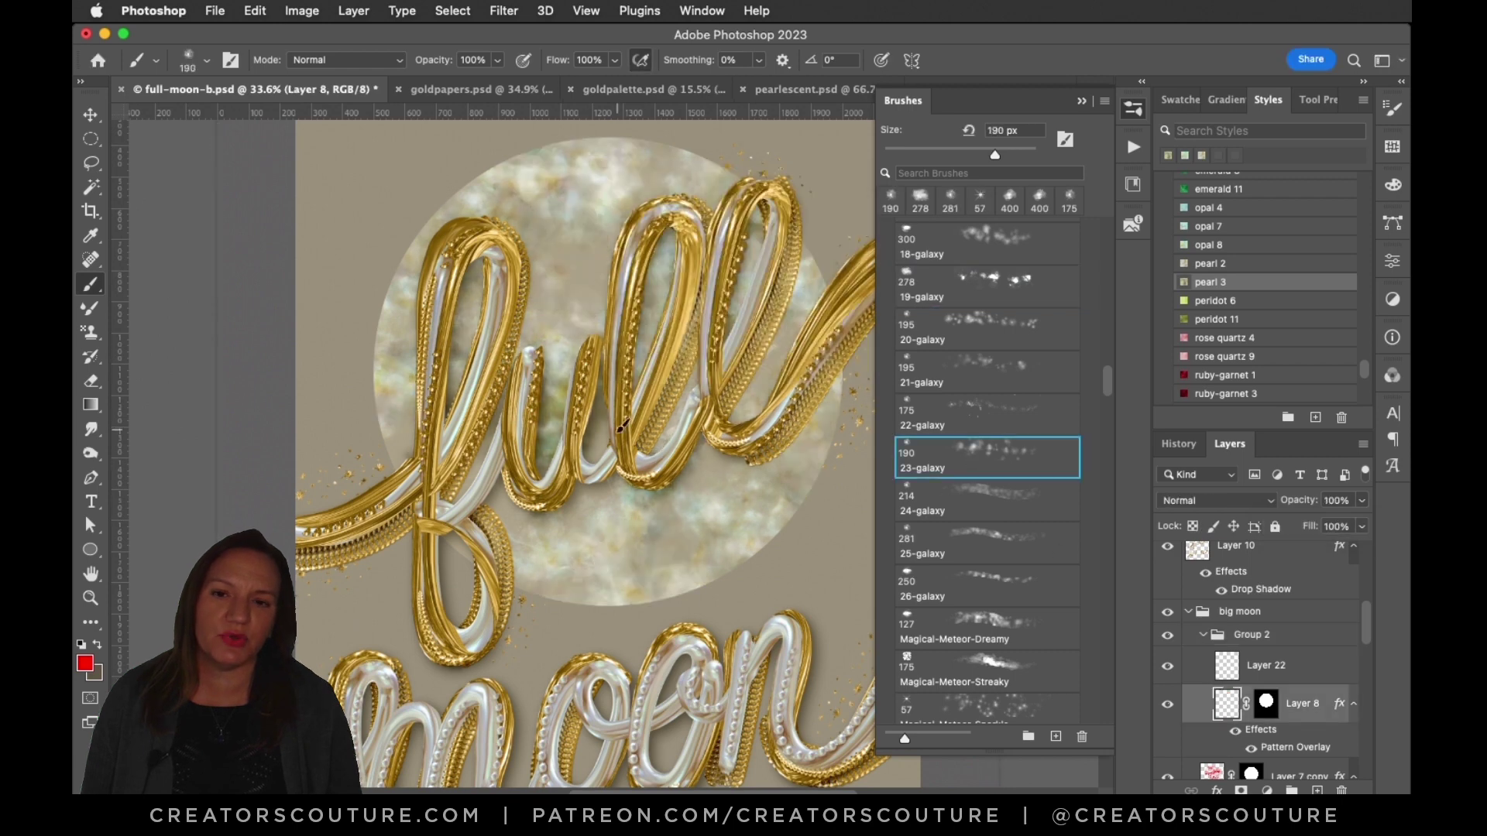
key("period")
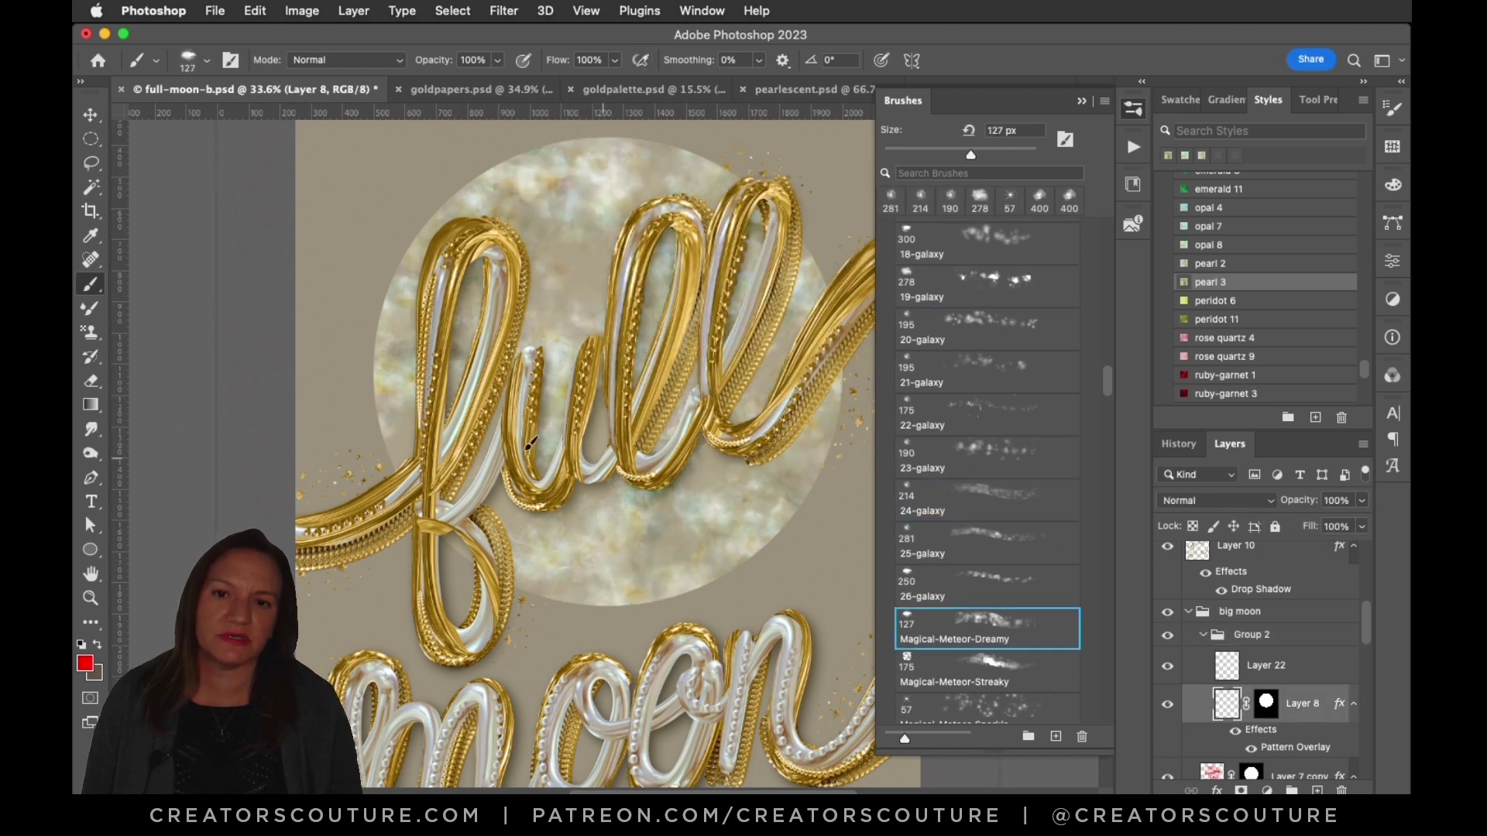
Paint pearl 2 marbling inside the moon circle on new Layer 23 with the 11--marble brush at 376 px
left_click(963, 408)
key("z")
left_click_drag(963, 408, 648, 510)
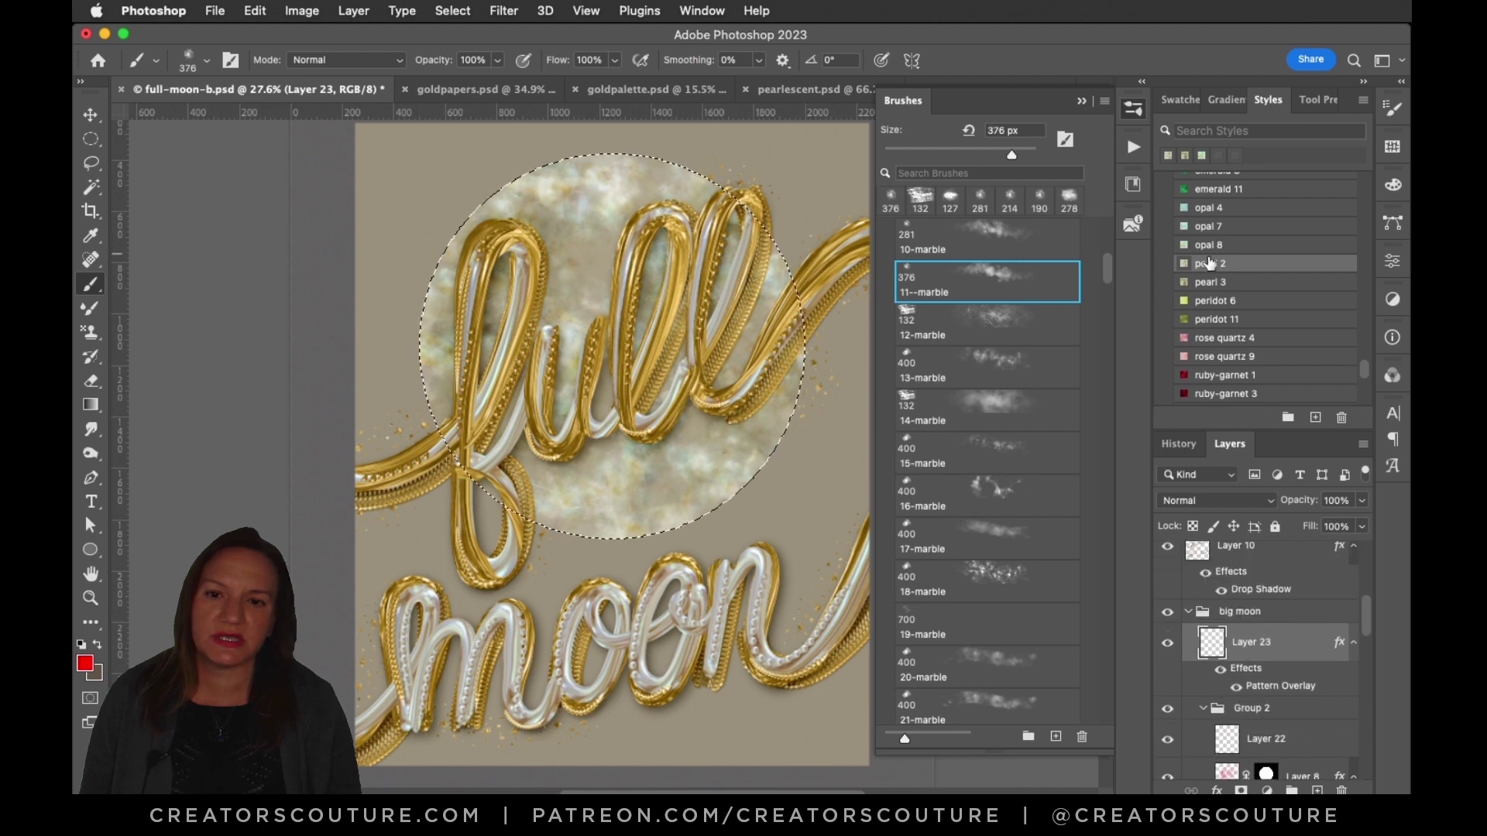
key("comma")
left_click(1121, 119)
Set the foreground color to white for the Gradient tool
key("g")
left_click(85, 663)
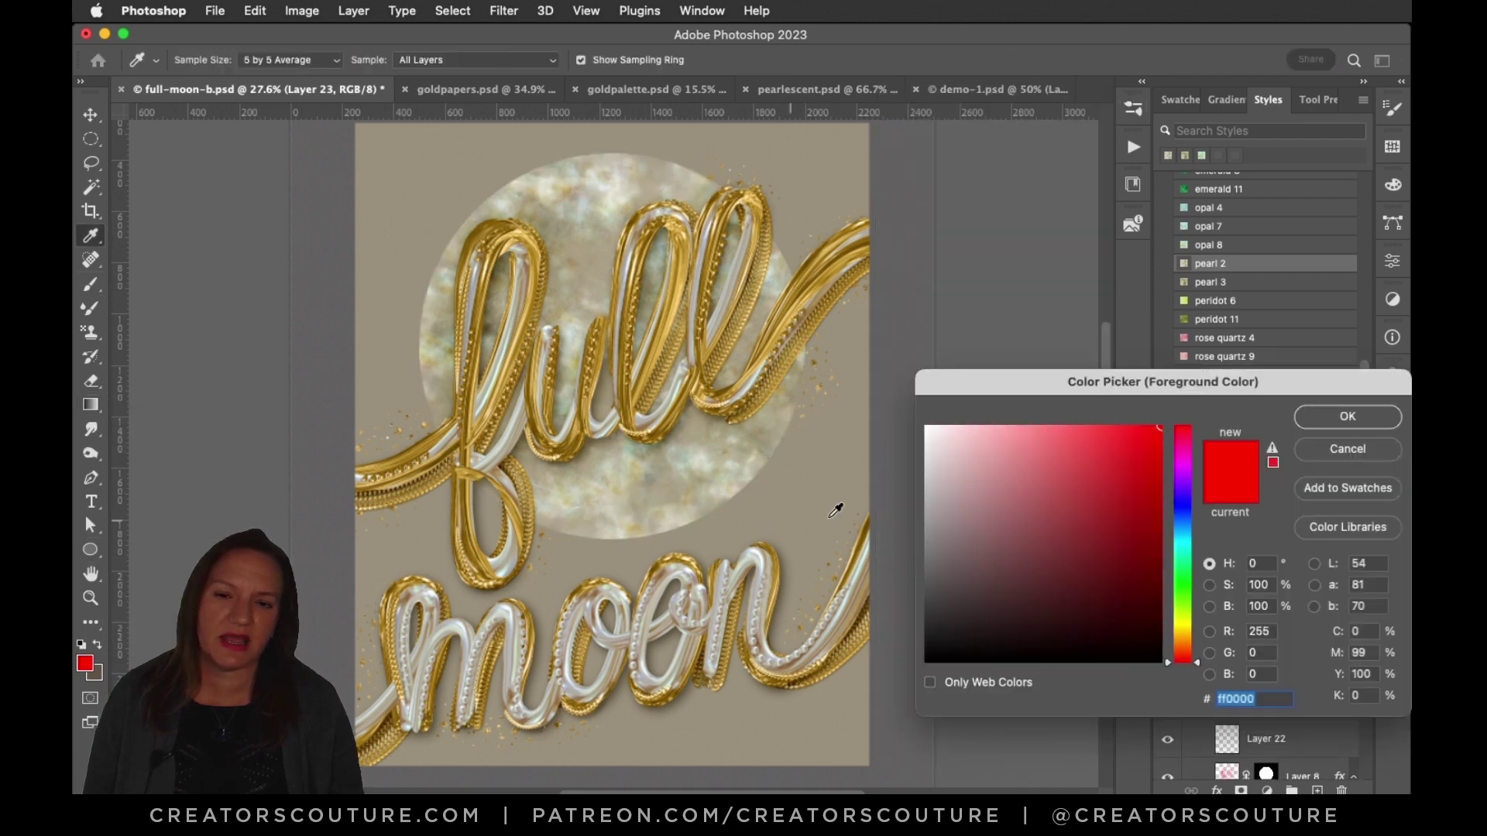
left_click(932, 431)
left_click(1345, 415)
Hide Color Fill 2 copy 3 and give the duplicated background fill, Color Fill 2 copy 4, a darker taupe
scroll(1270, 658, "down", 3)
scroll(1270, 658, "down", 3)
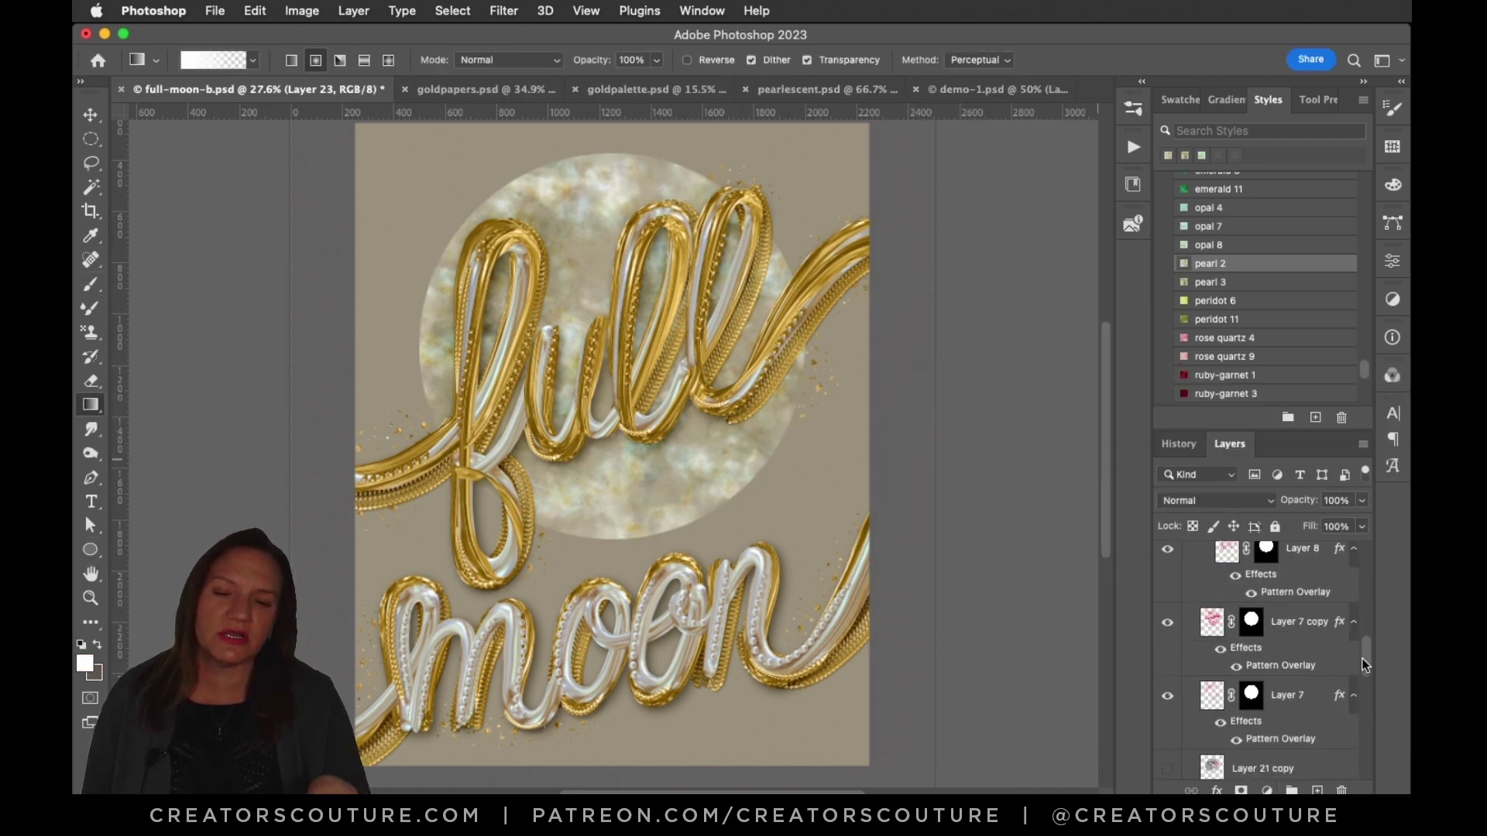
left_click(1167, 608)
double_click(1199, 646)
key("Return")
Draw a vertical white-to-transparent linear gradient on the black mask of Color Fill 2 copy 4 to darken the upper background
left_click(91, 404)
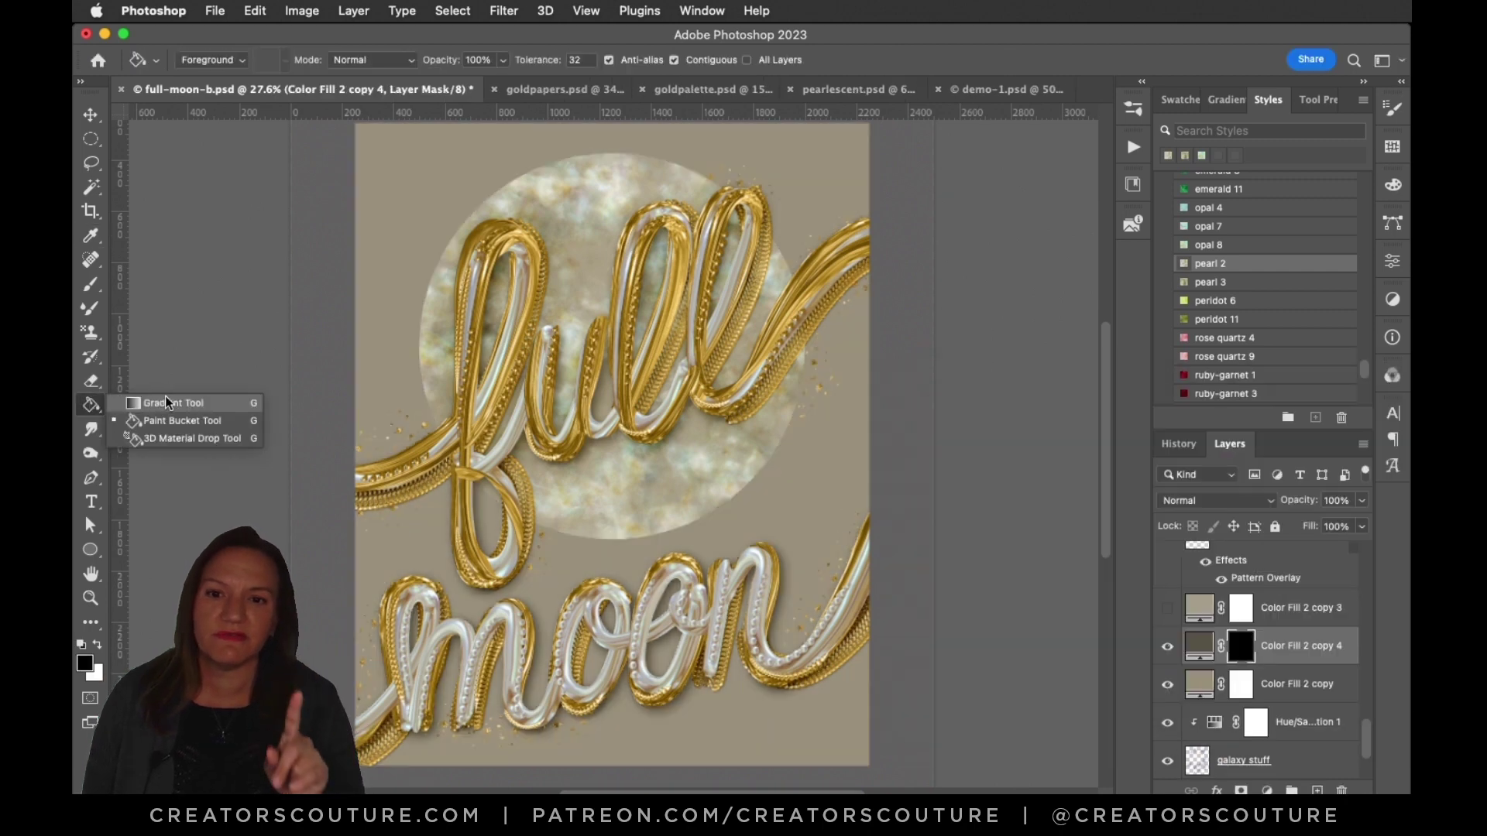
key("x")
left_click_drag(563, 325, 563, 688)
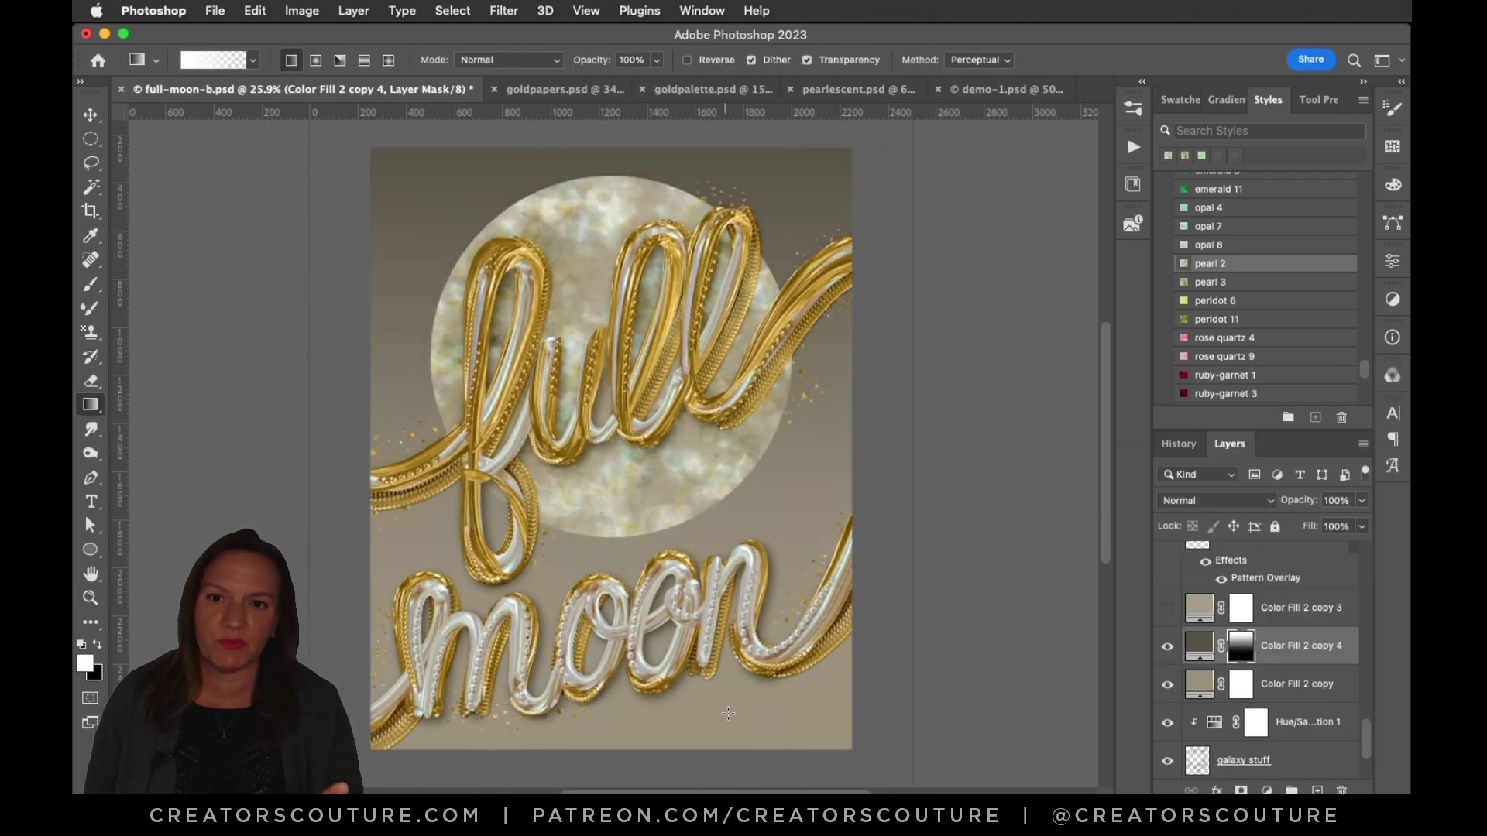
Fade the lower part of the big moon group with a black-to-transparent linear gradient on its mask, and collapse the group
scroll(1367, 742, "up", 5)
left_click(1238, 581)
key("x")
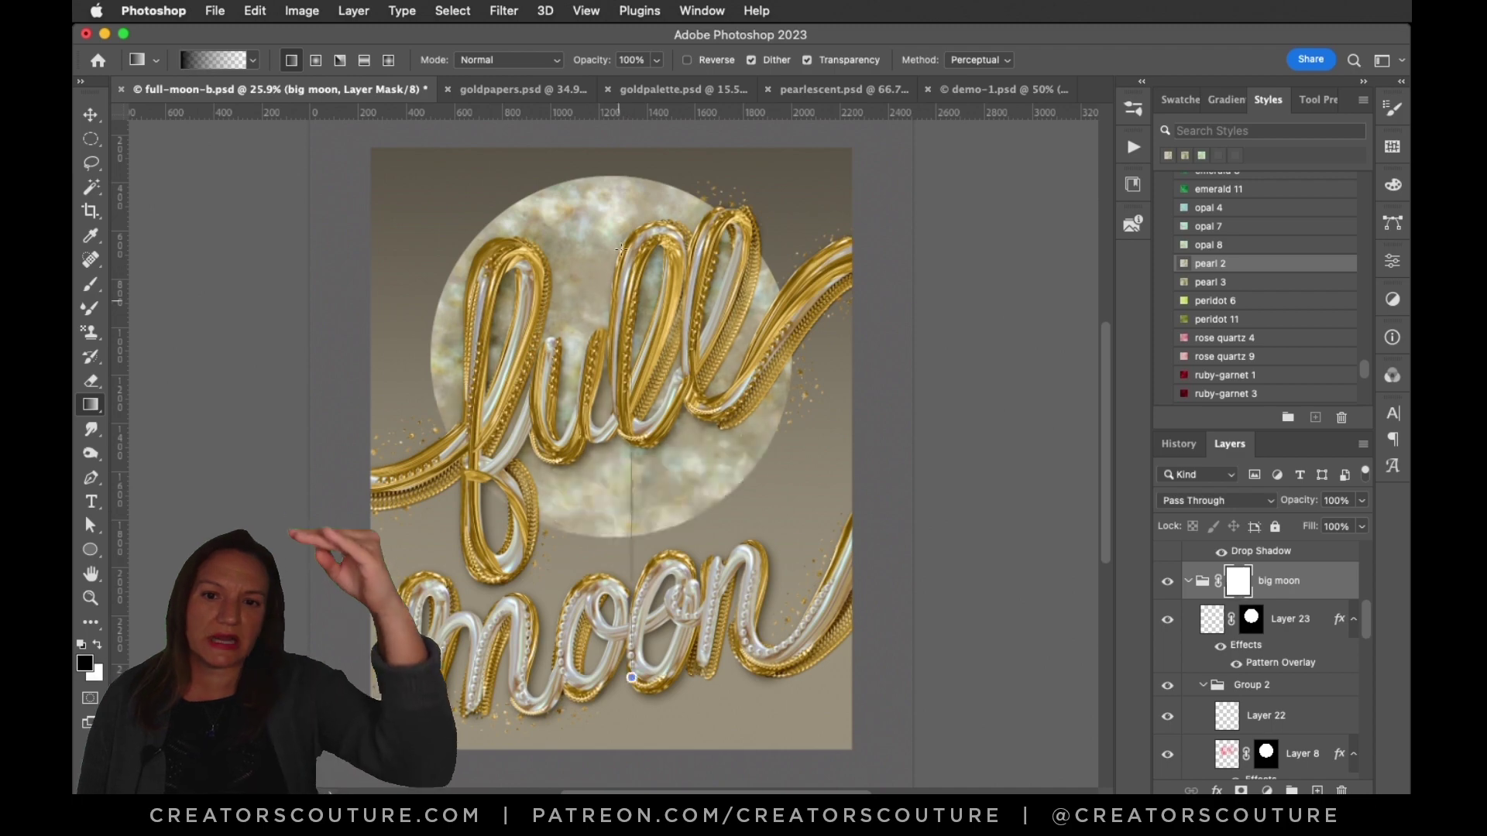
left_click(1188, 581)
Replace the gold splatter around the lettering with white star sparkles
left_click(1270, 619)
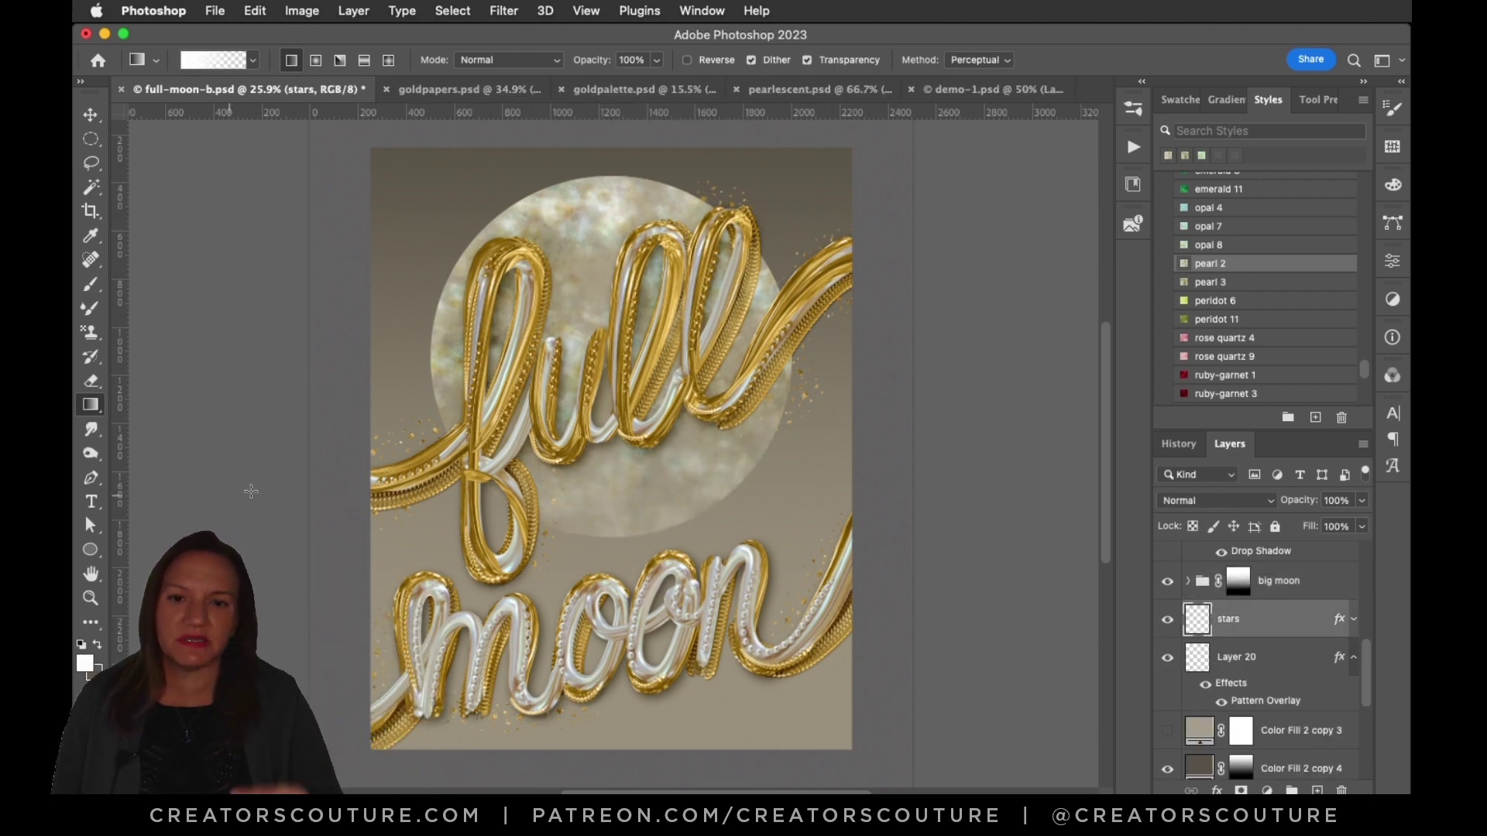
key("z")
left_click_drag(483, 310, 1101, 462)
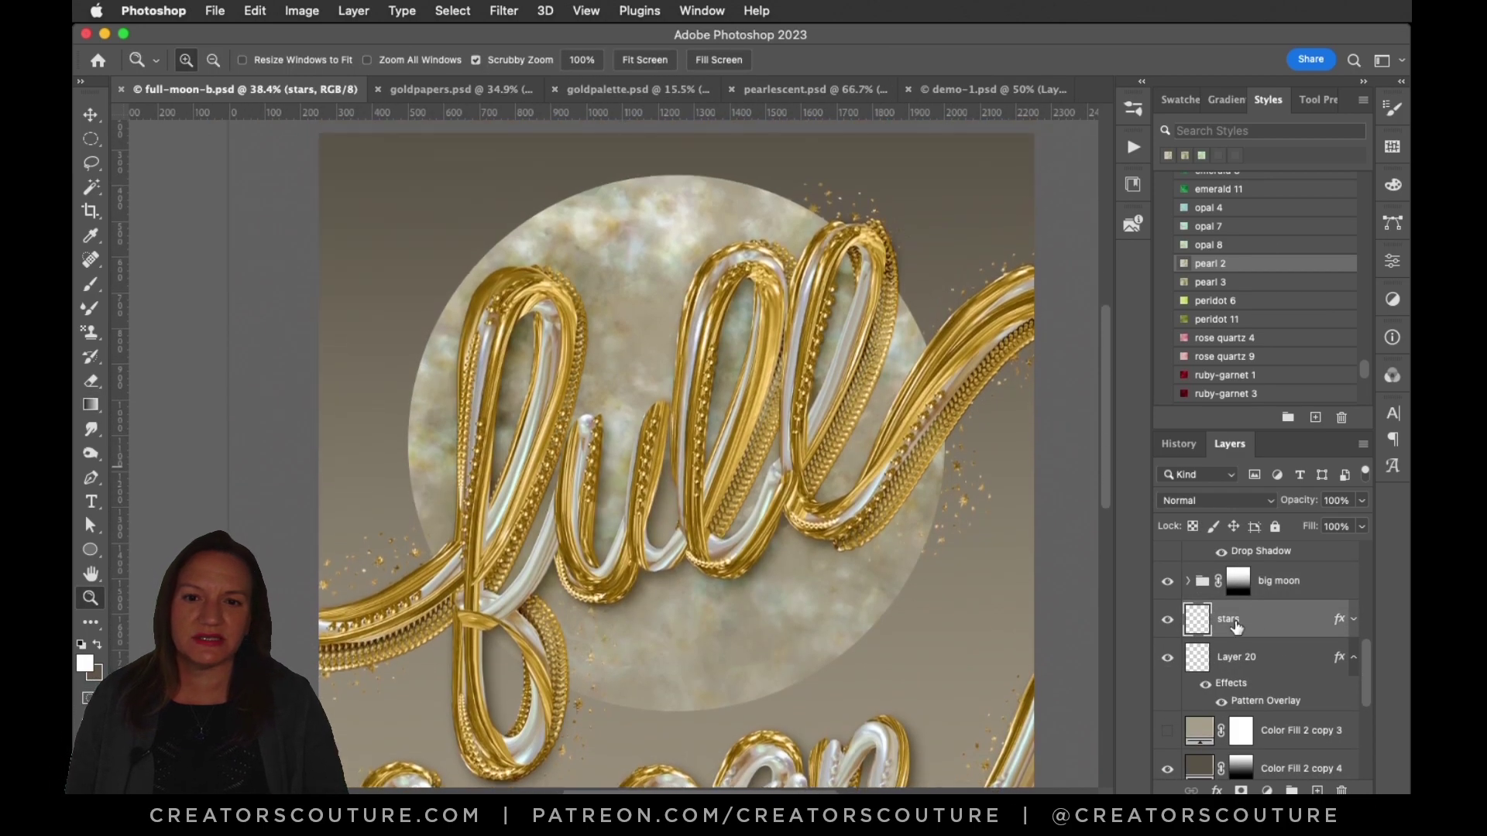
scroll(1098, 455, "down", 5)
scroll(1093, 410, "up", 5)
Add a new layer below the big moon group and try a decorative Mixer Brush stroke at 151 px along the moon's upper-left edge
key("super+shift+alt+n")
key("shift+b")
key("F5")
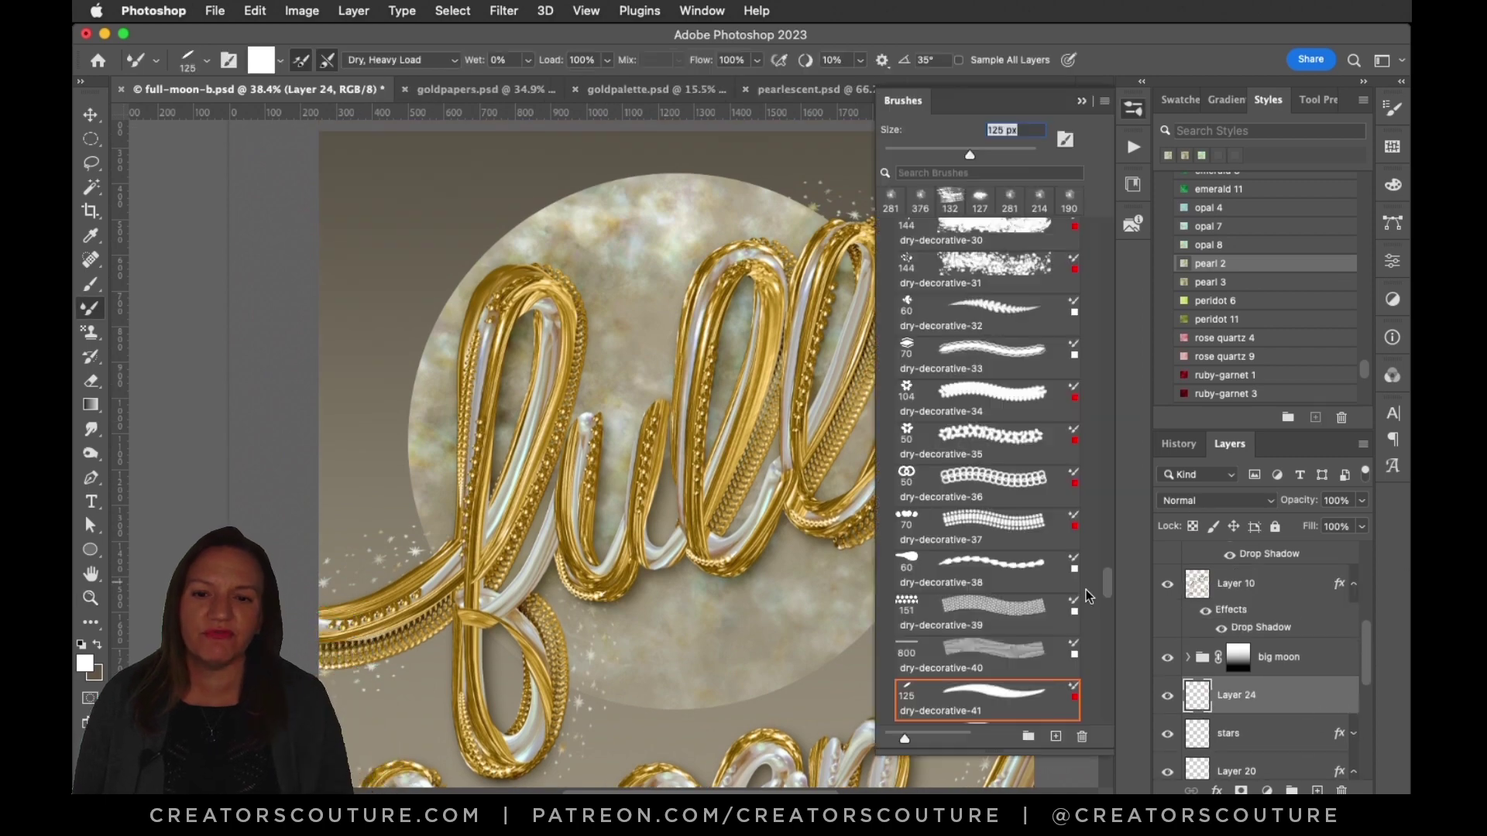
left_click(902, 256)
scroll(1022, 278, "up", 2)
left_click(983, 364)
key("F5")
scroll(514, 220, "down", 2)
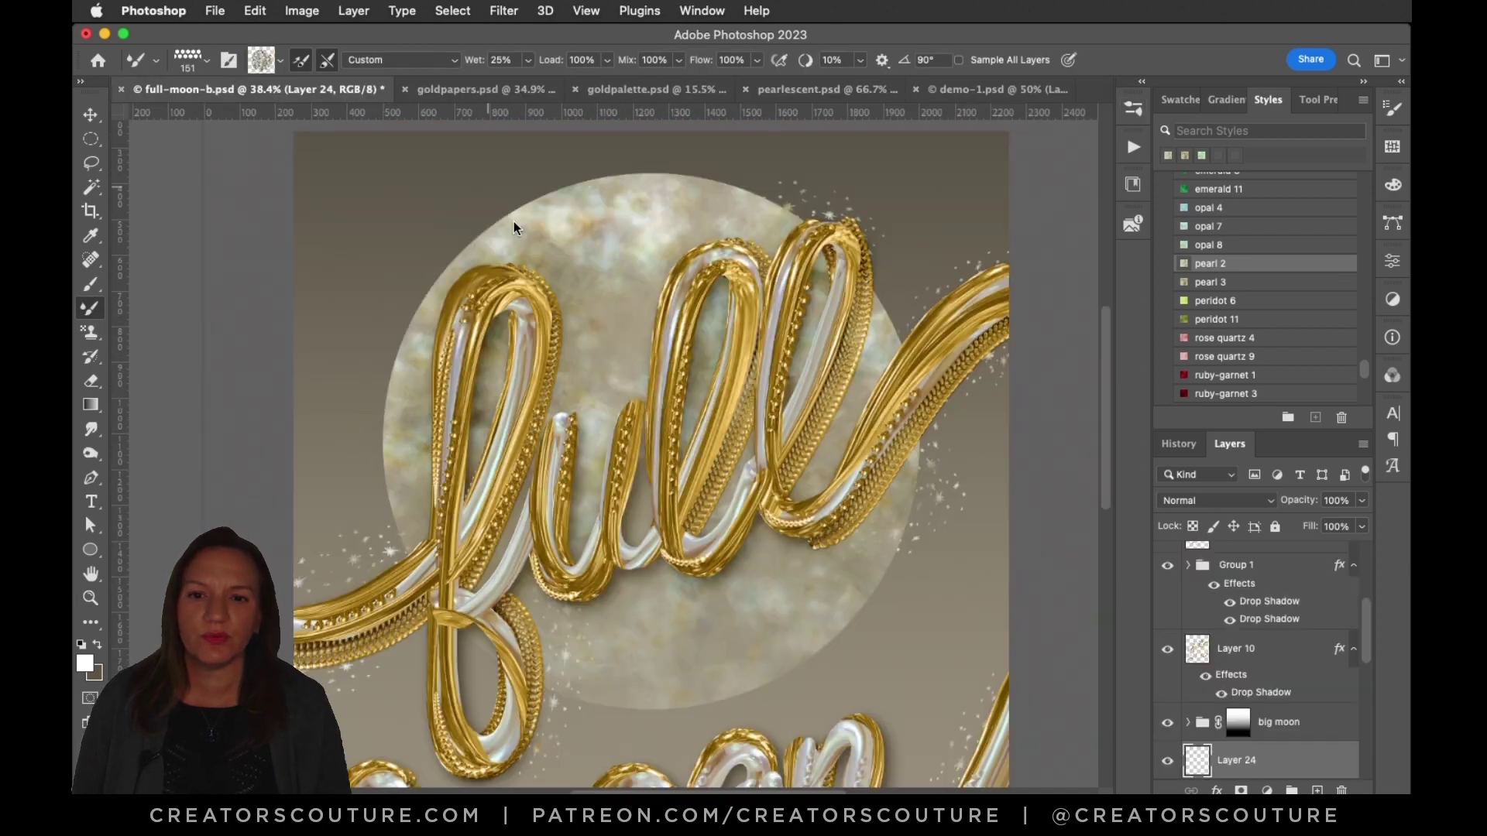
left_click_drag(513, 221, 434, 341)
Sample pearl texture from pearlescent.psd and scatter single 50 px pearl beads around the moon on Layer 24
scroll(465, 305, "down", 3)
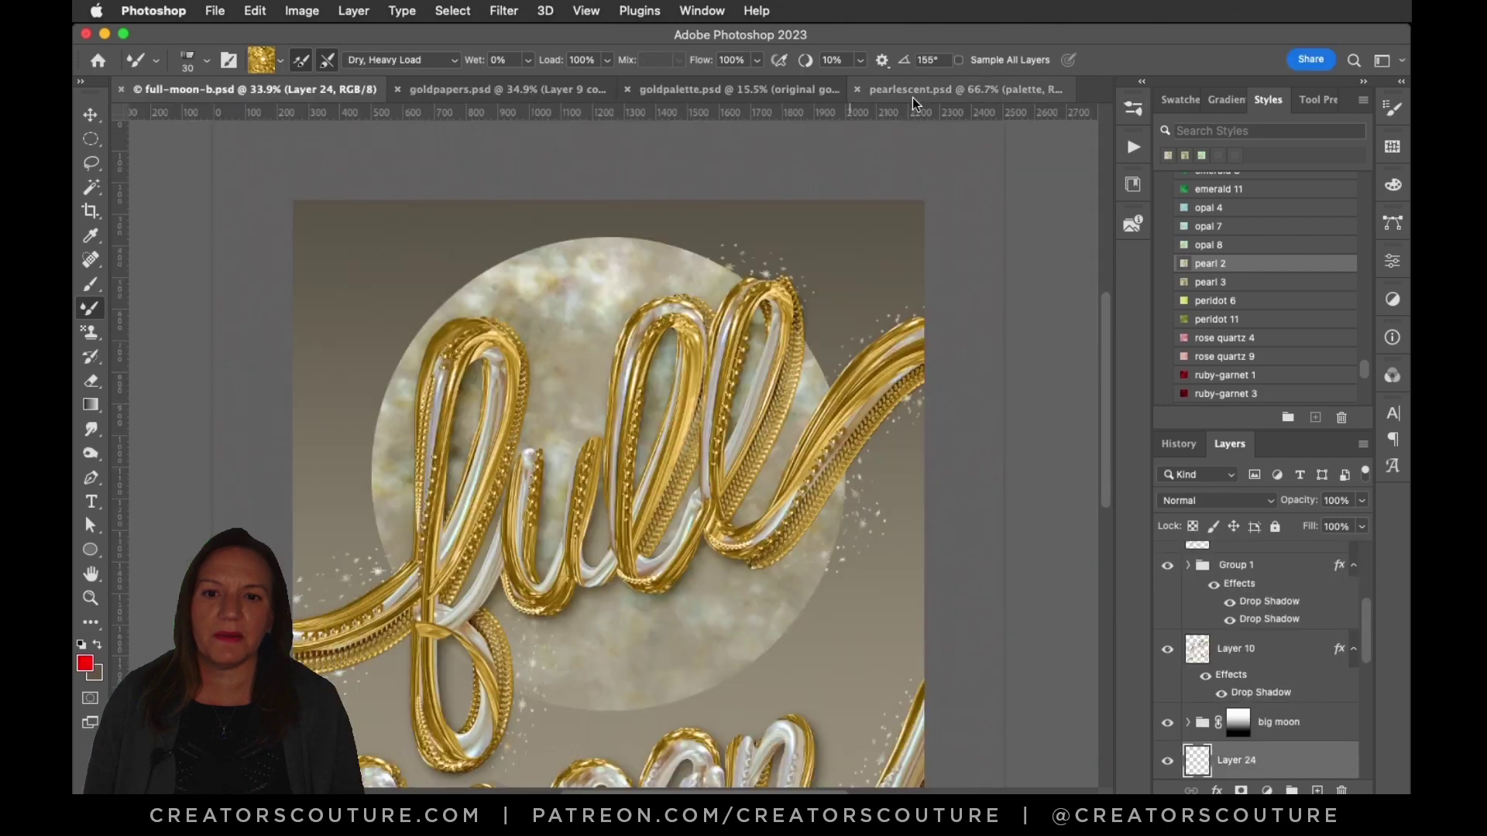
left_click(569, 418, "alt")
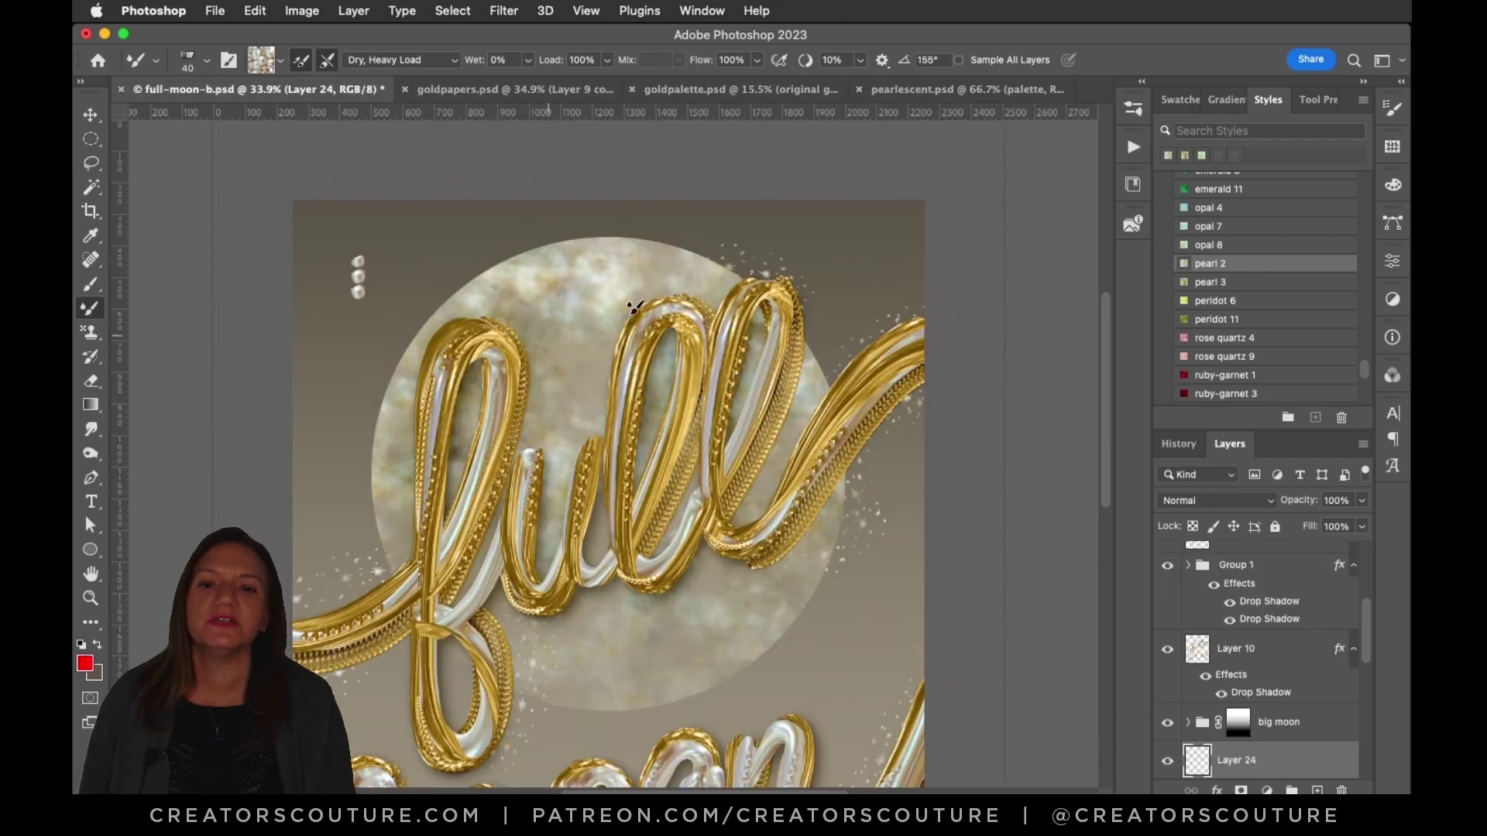
left_click(1132, 186)
left_click(929, 209)
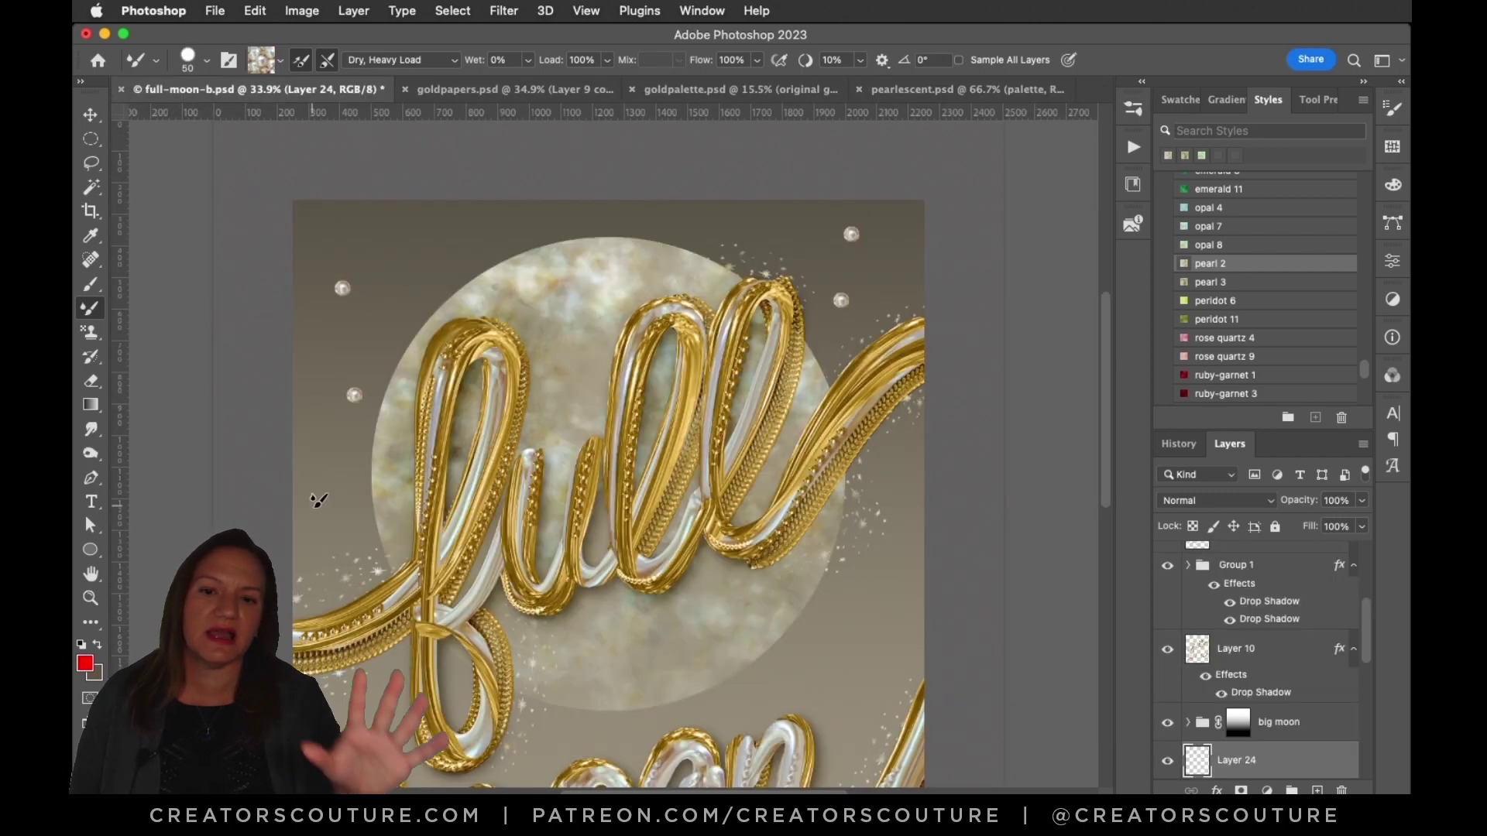
mouse_move(1108, 455)
left_mouse_down()
mouse_move(1107, 517)
mouse_move(1106, 474)
left_mouse_up()
Scatter gold four-point stars around the moon and lettering on a new layer with the Gold 17 style, using the 51 px starry 21 brush
left_click(1132, 186)
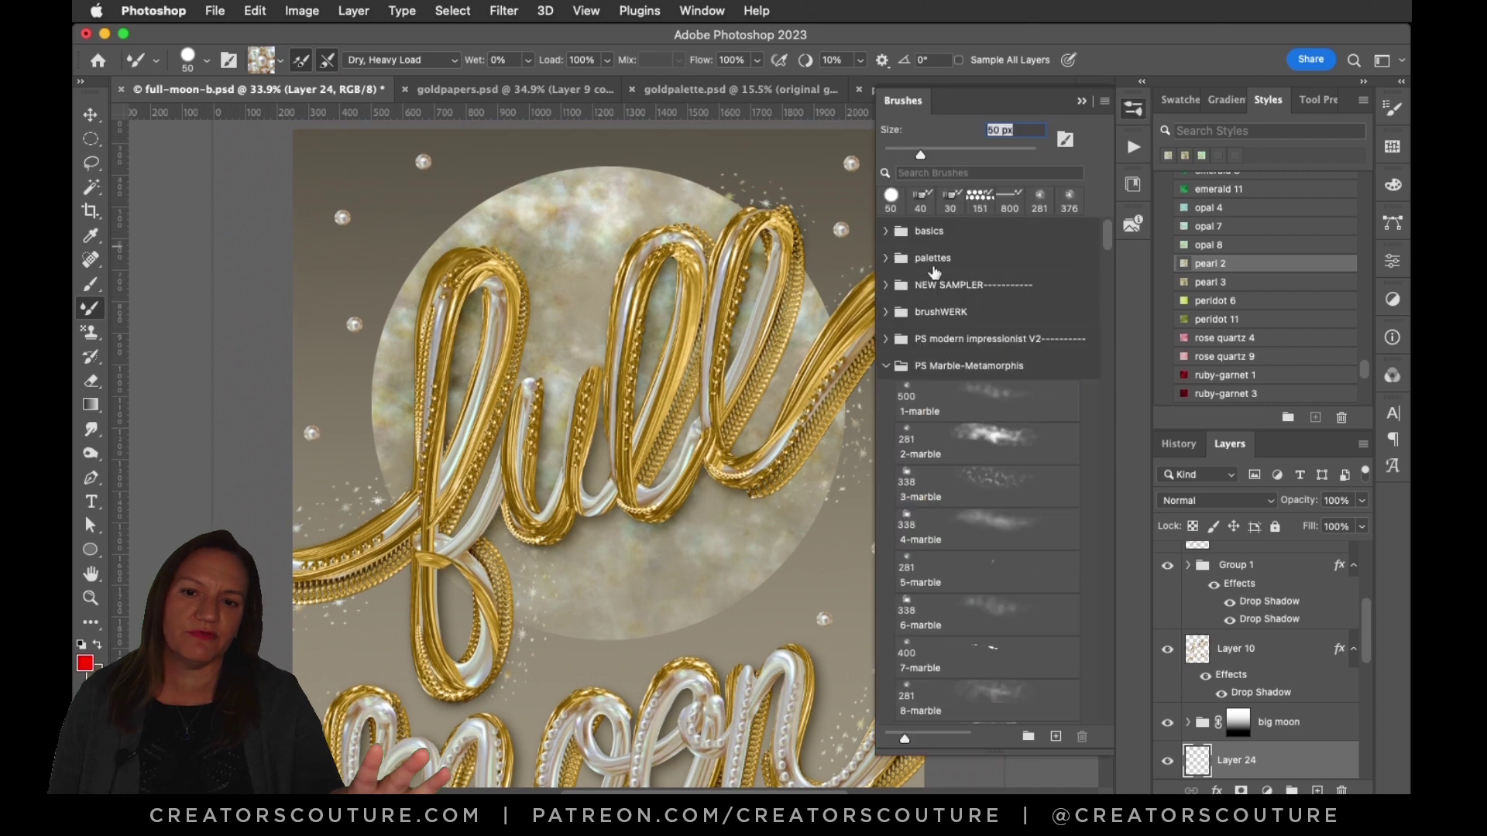
left_click(987, 487)
scroll(1091, 350, "down", 10)
left_click(998, 306)
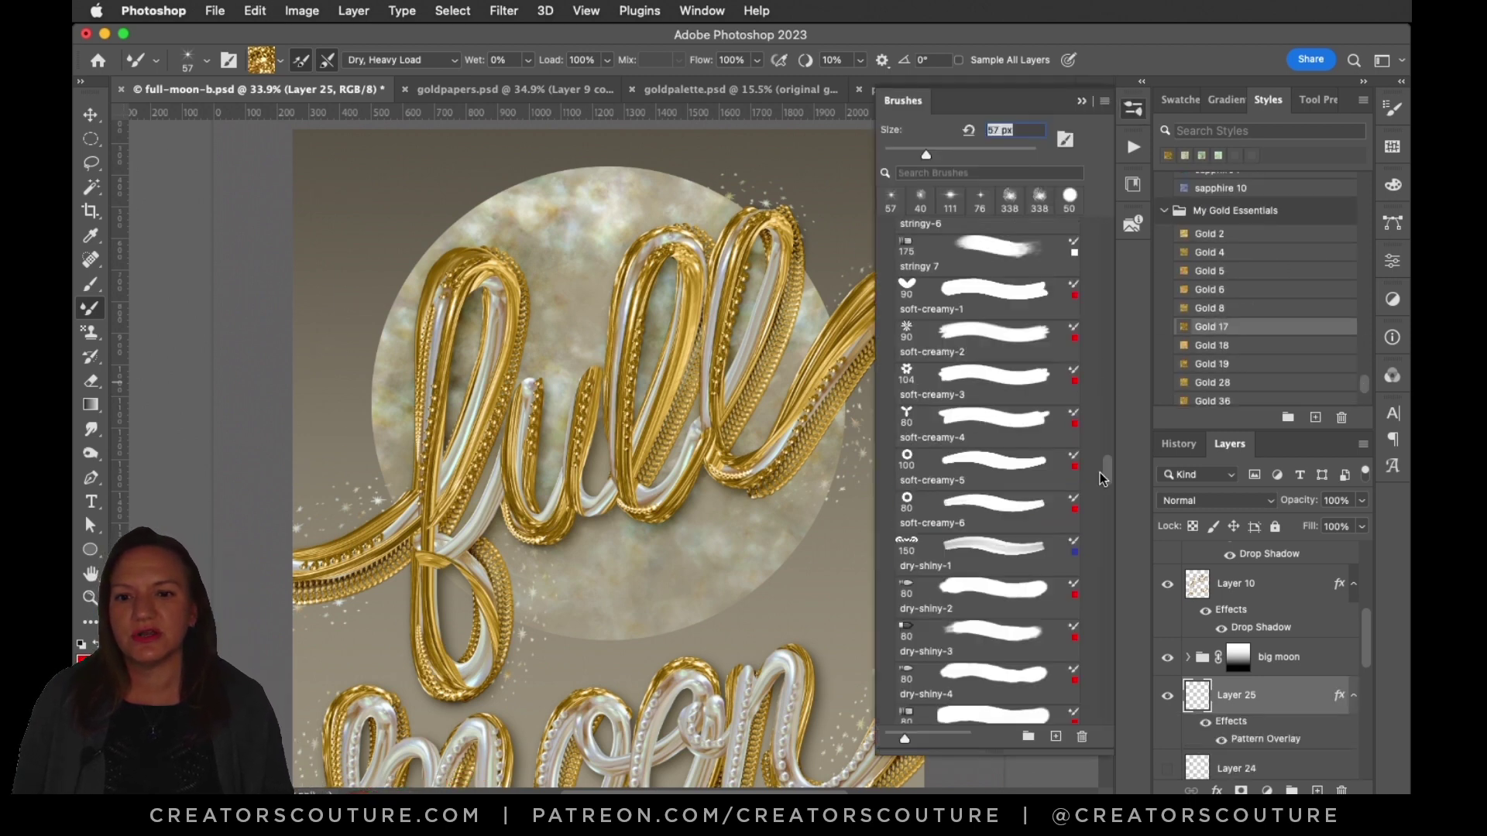
left_click_drag(1106, 472, 1107, 640)
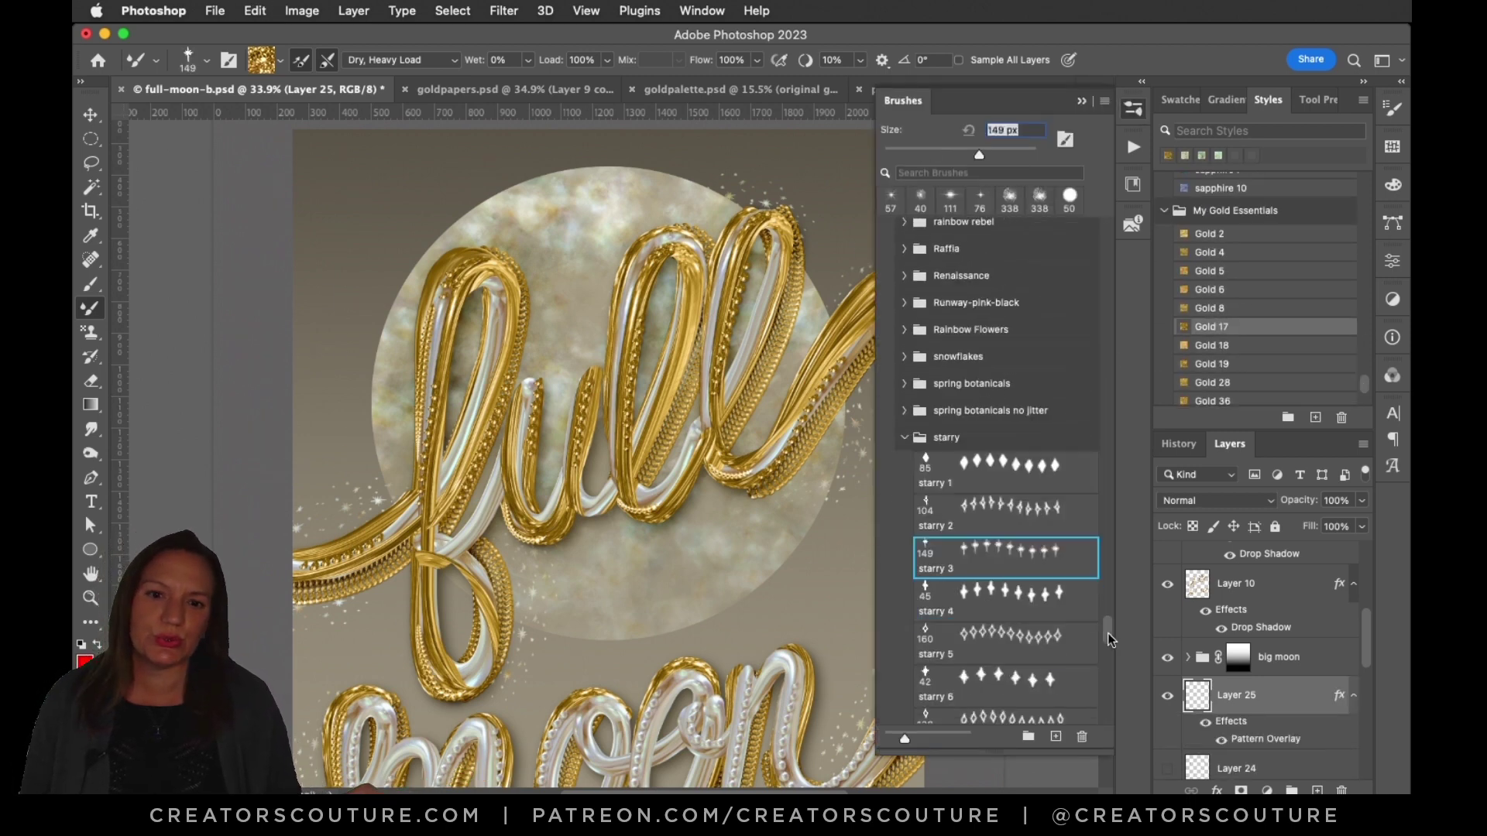
scroll(1007, 614, "down", 8)
left_click(852, 289)
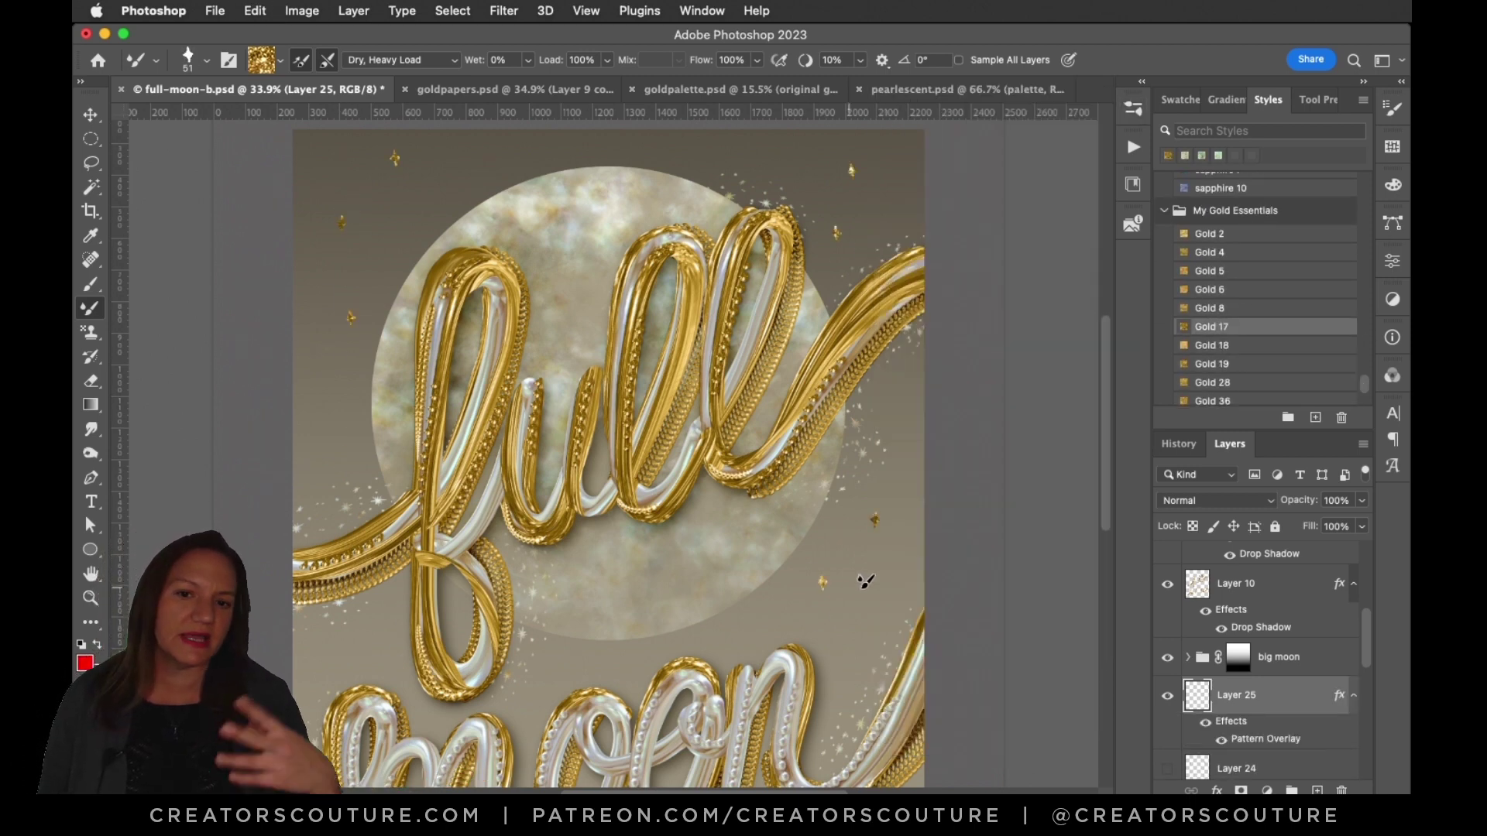
scroll(1096, 542, "down", 5)
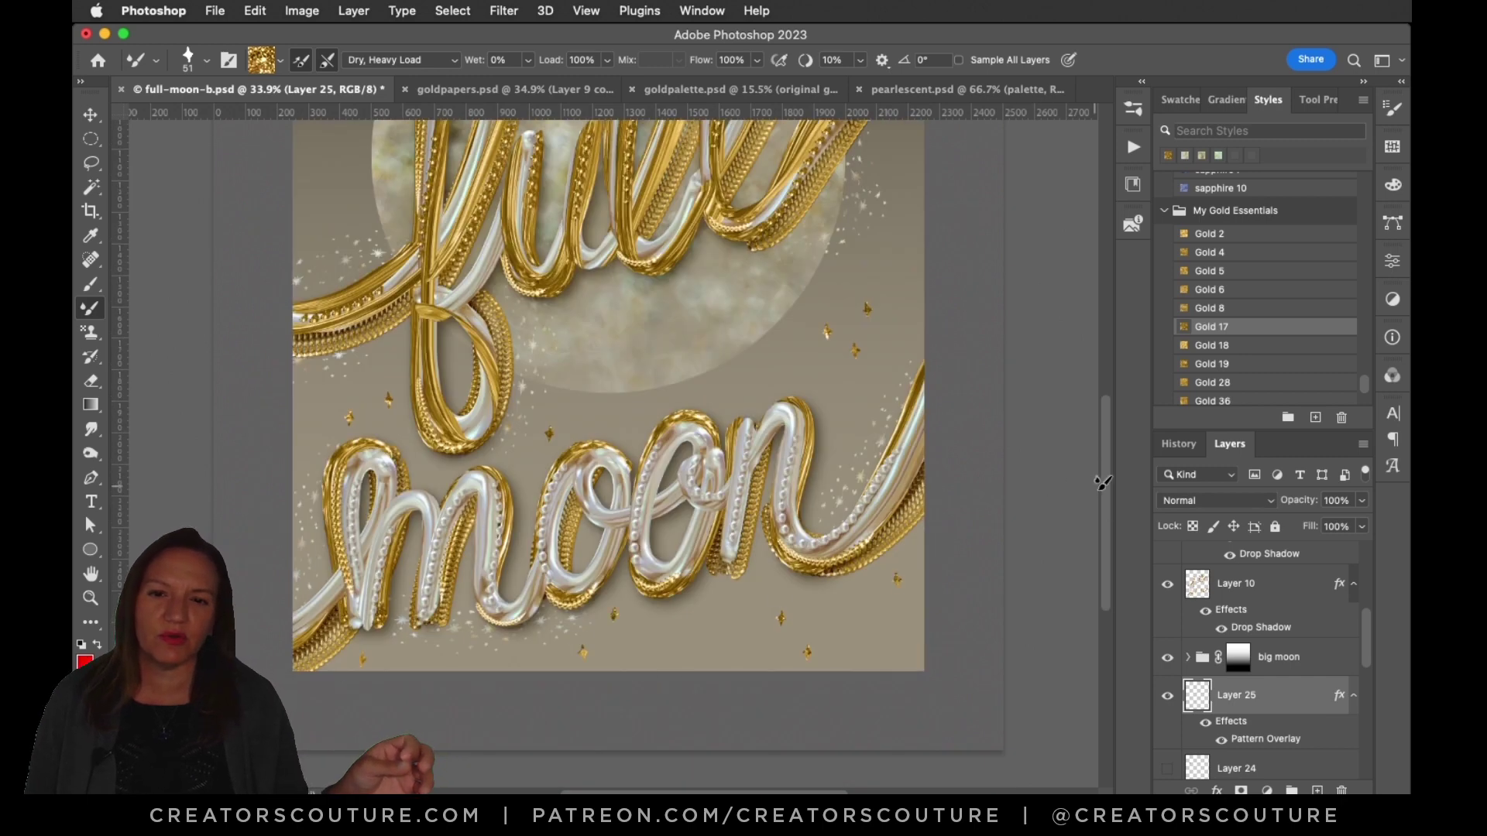
scroll(1103, 484, "up", 5)
Try 200 px starry 22 sparkles around the stars, and apply the pearl 2 style to a copy of Layer 25
scroll(1163, 739, "down", 2)
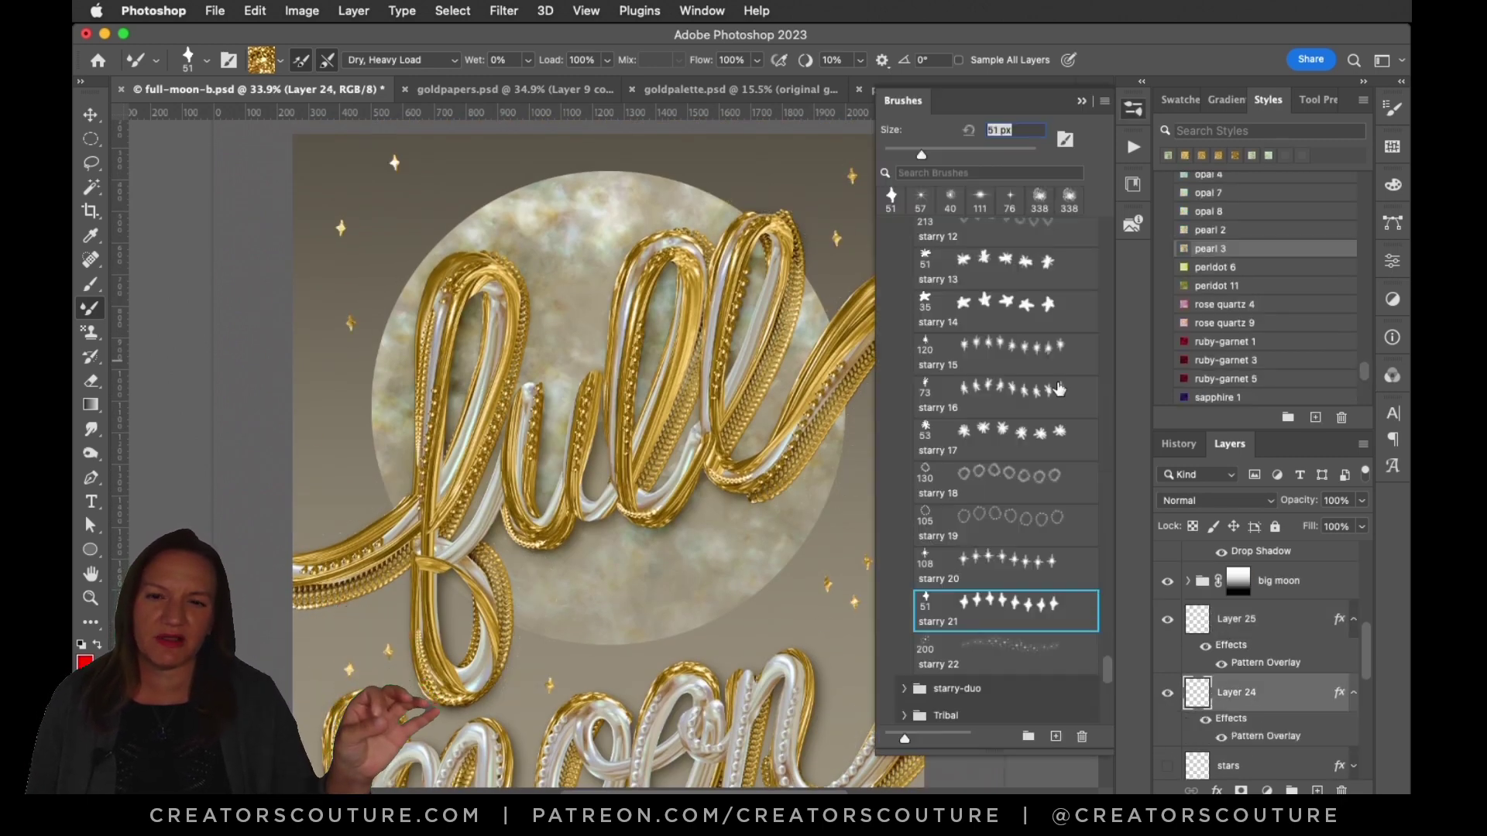
left_click(1125, 107)
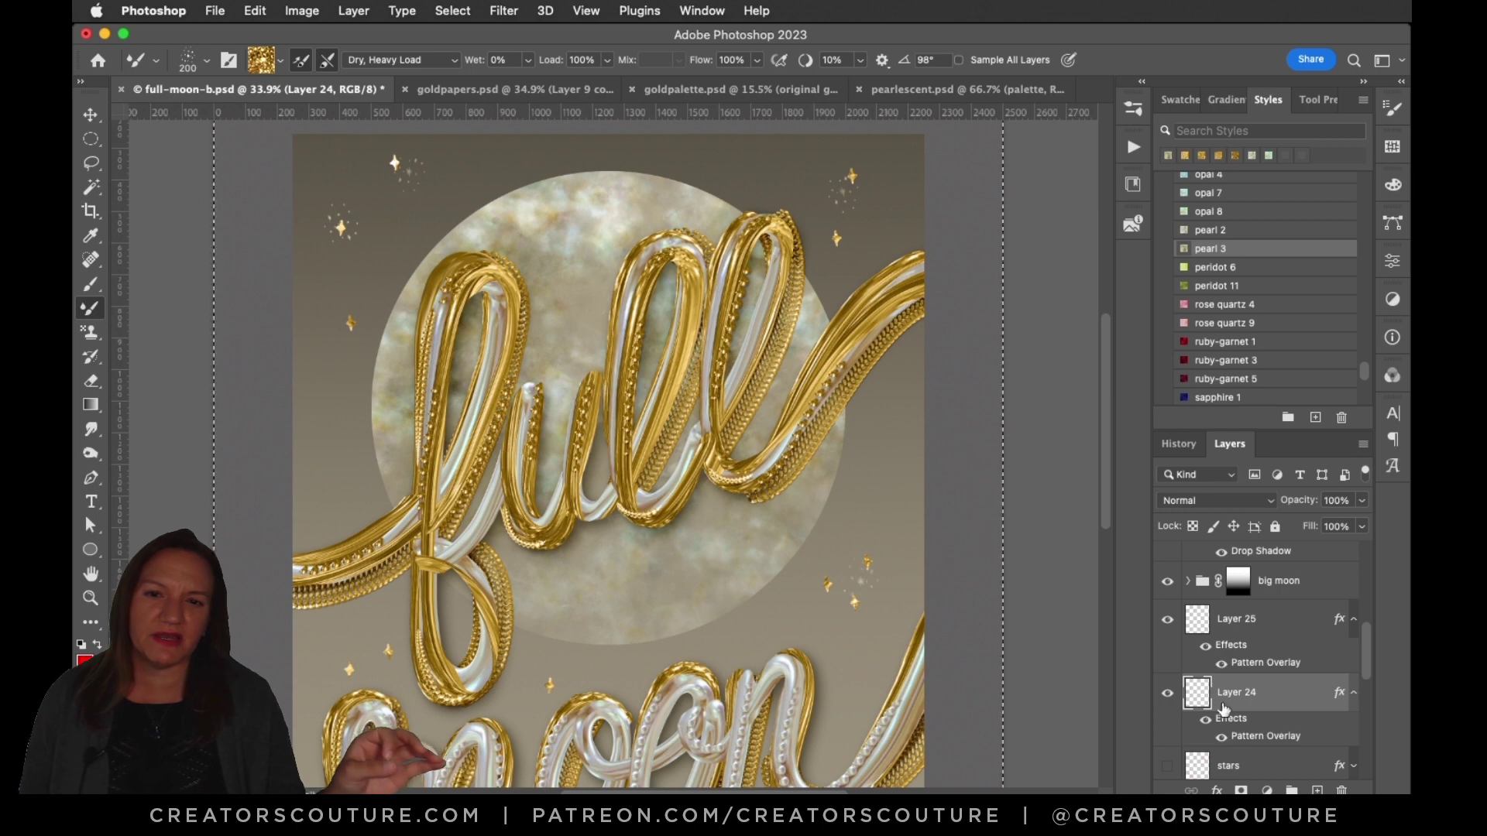
left_click(1209, 230)
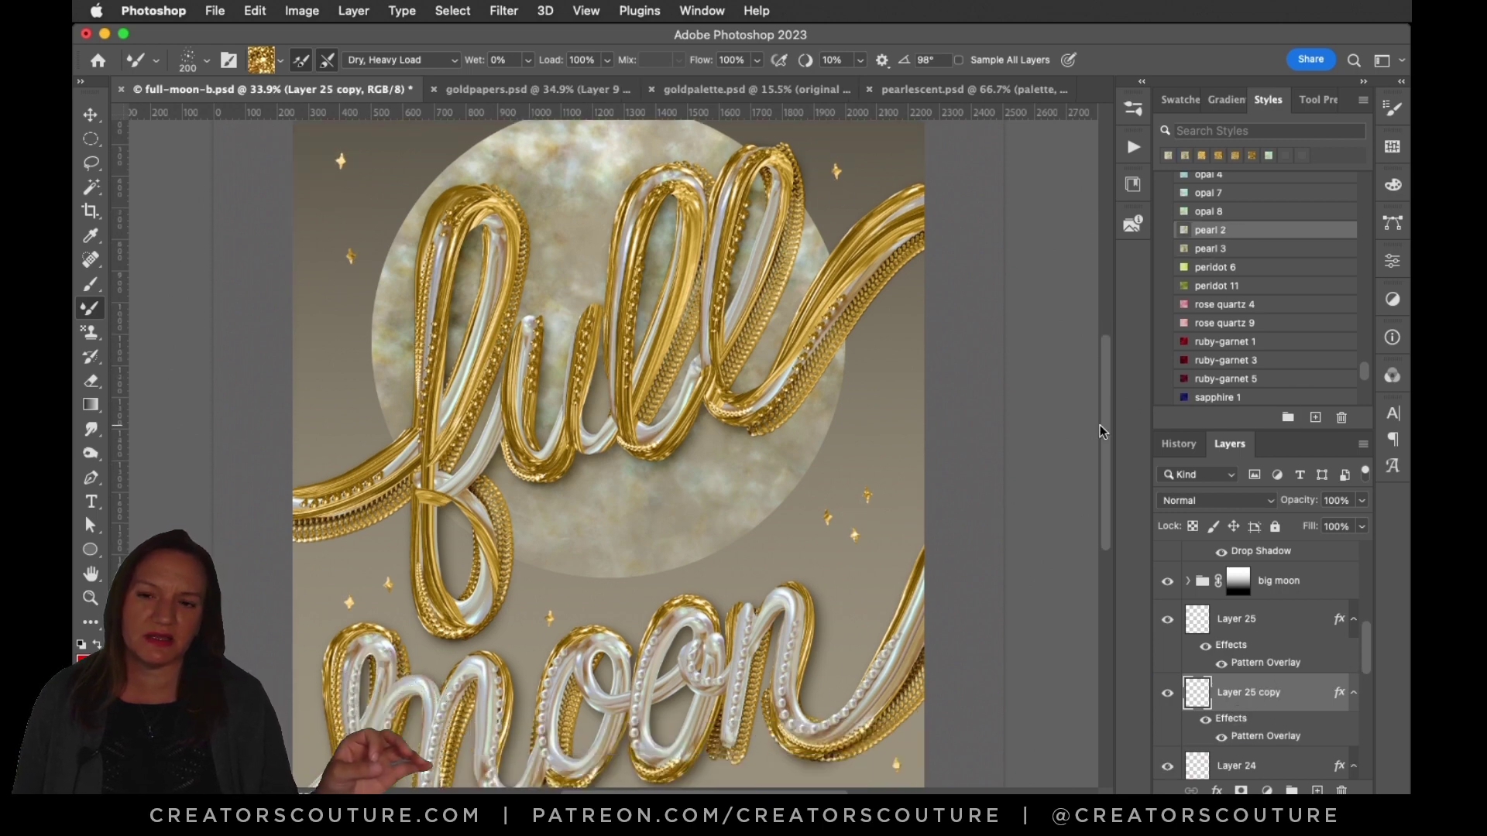
scroll(518, 423, "down", 1)
Move Layer 25 and Layer 25 copy above the big moon group
scroll(1219, 662, "down", 5)
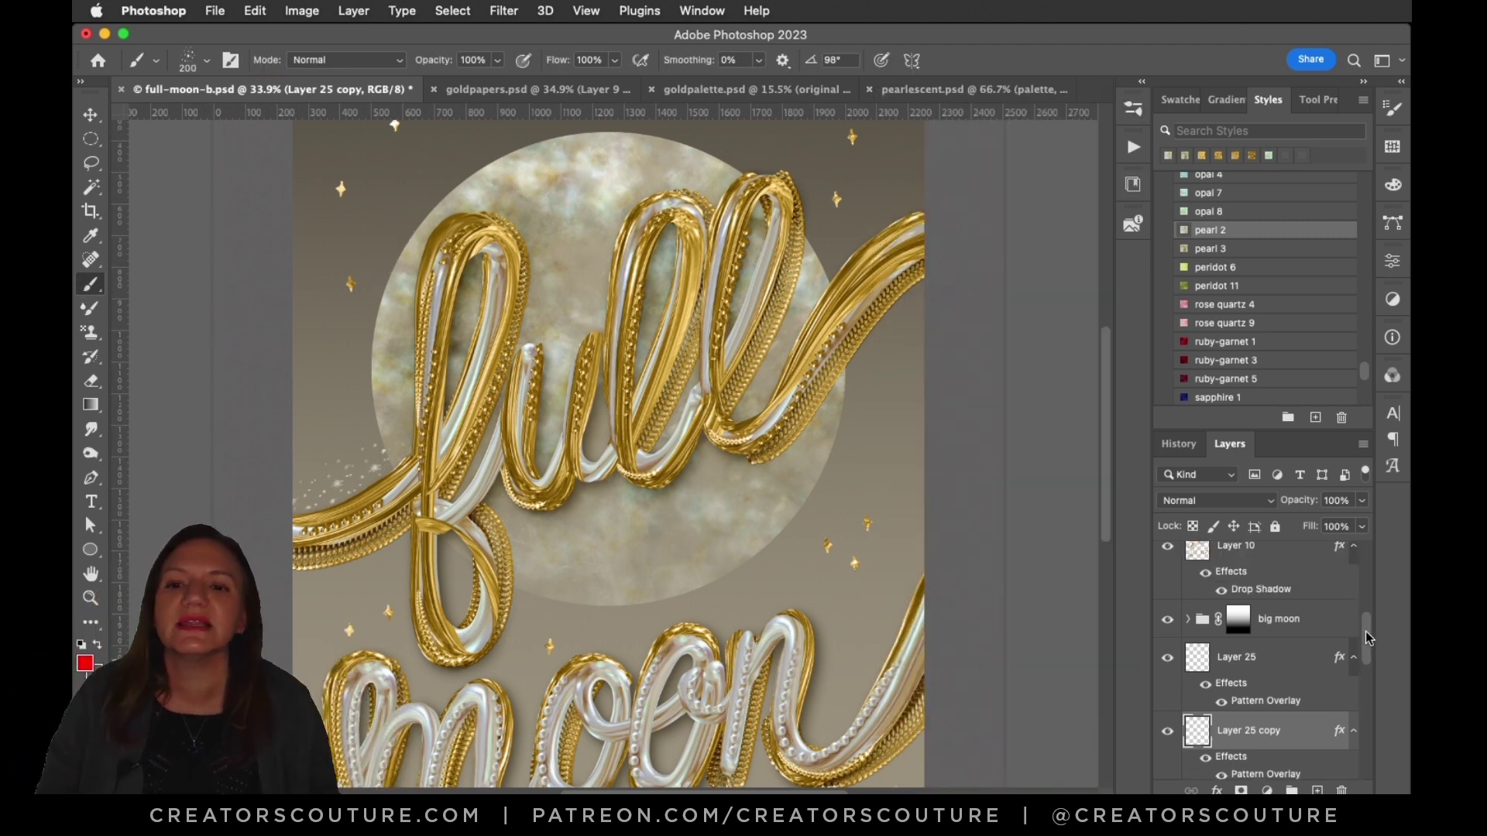
left_click(1268, 653)
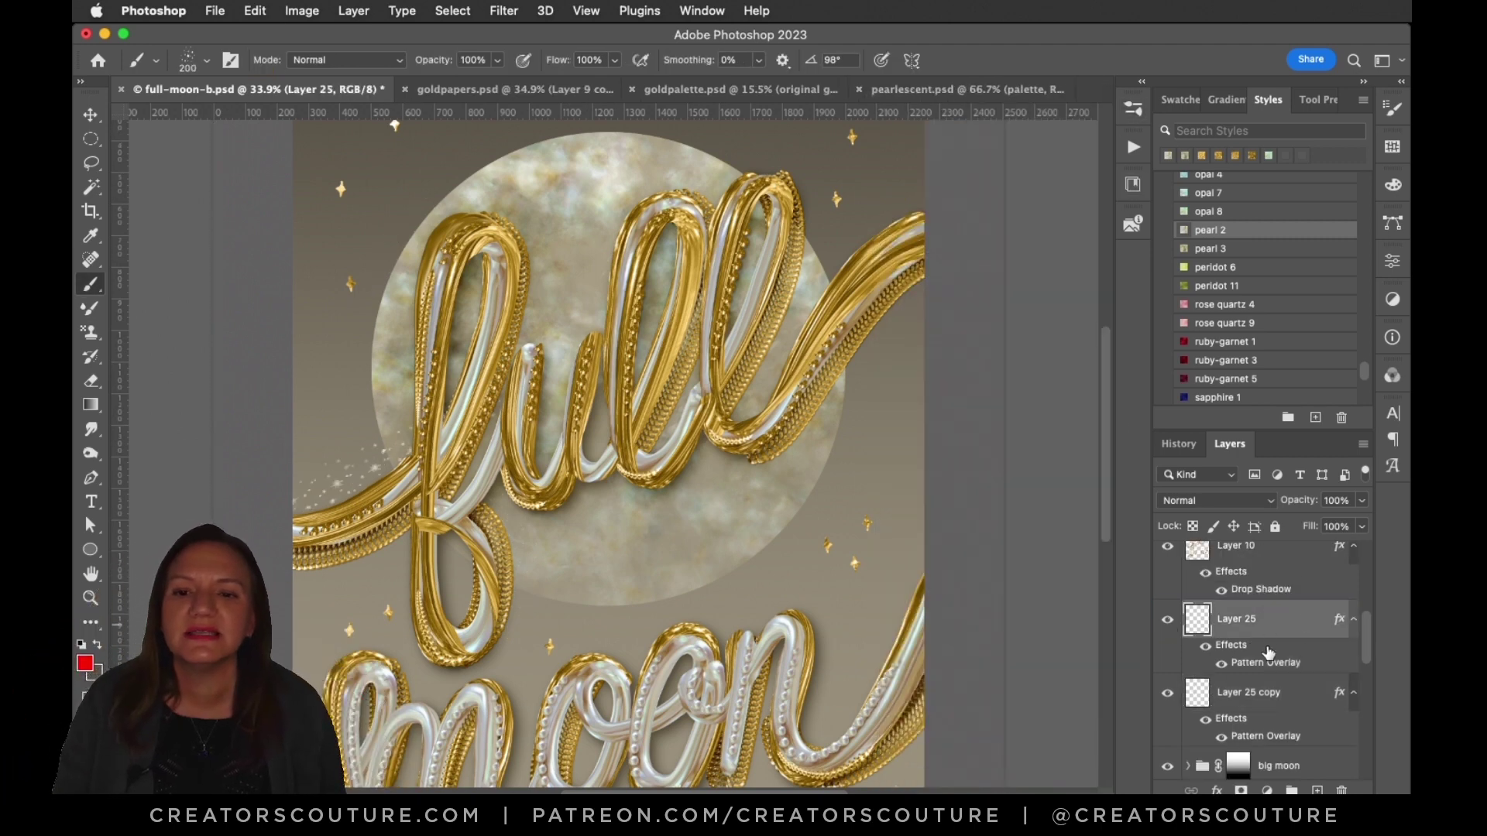
left_click(1246, 692)
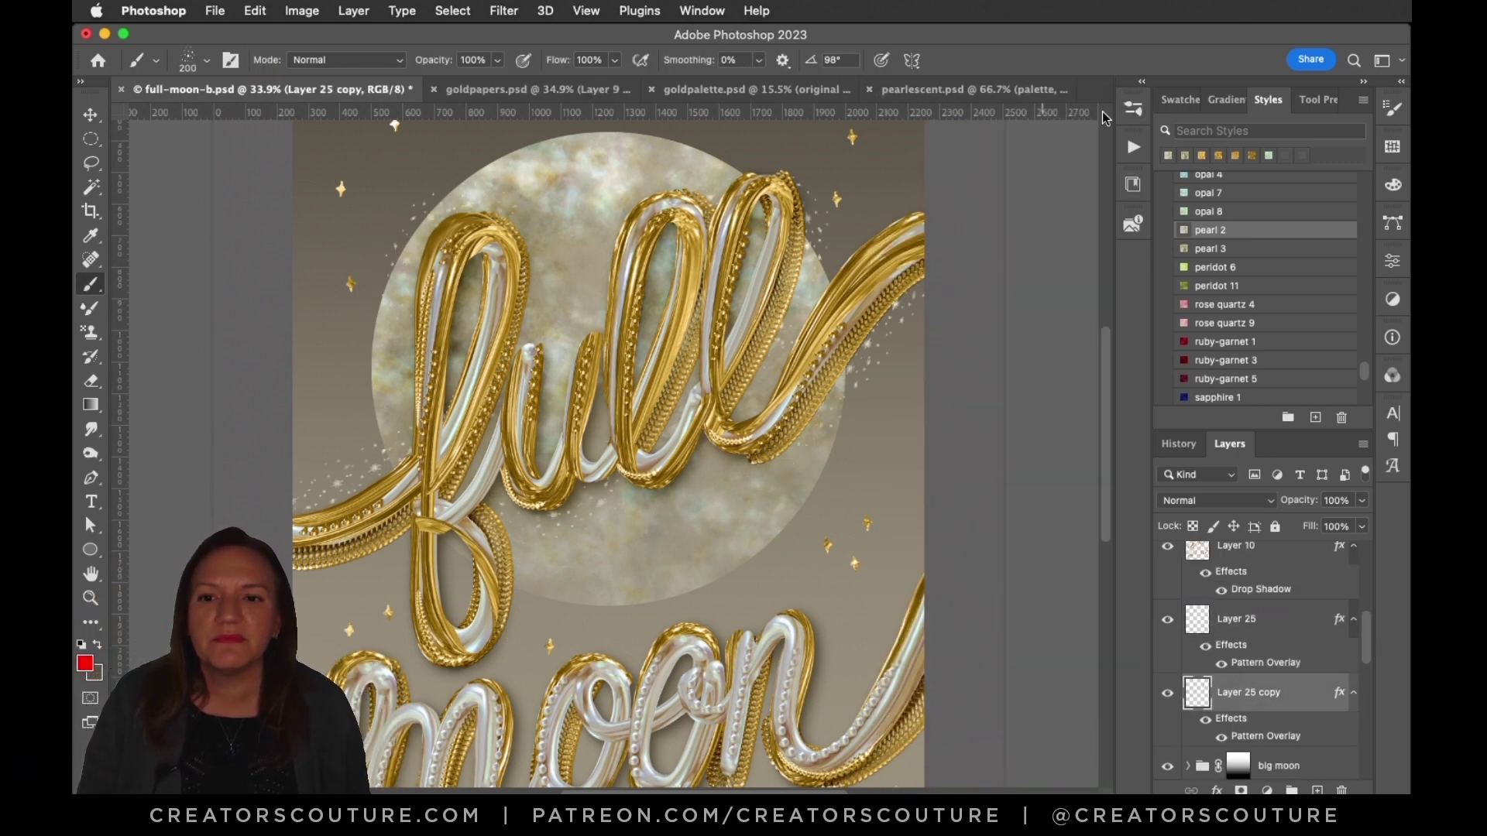
Delete the unused stars layer and Layer 20 below the big moon group
scroll(868, 604, "down", 5)
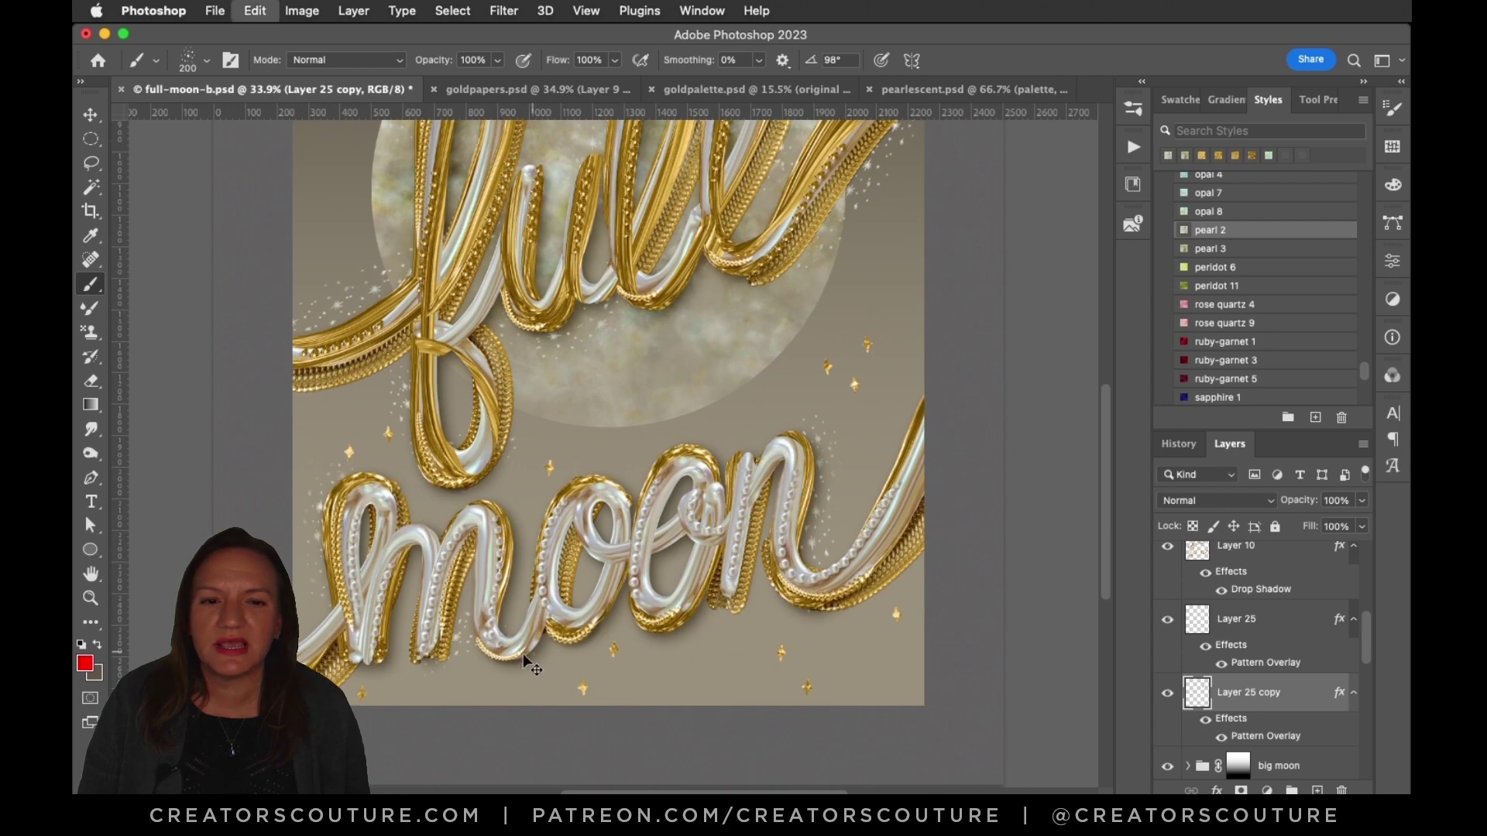
scroll(1043, 414, "up", 4)
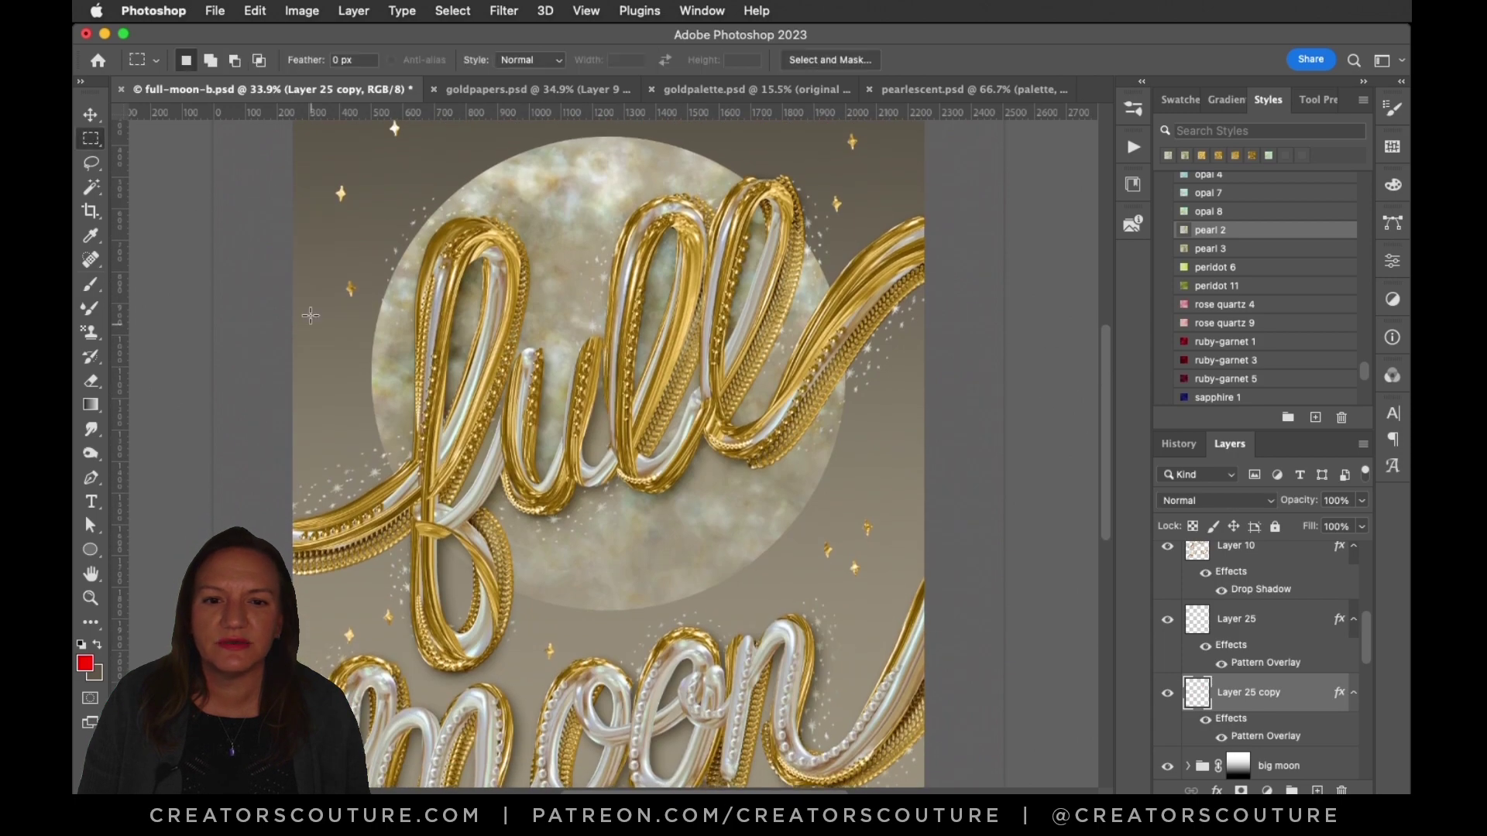
scroll(1254, 658, "down", 3)
left_click(1169, 617)
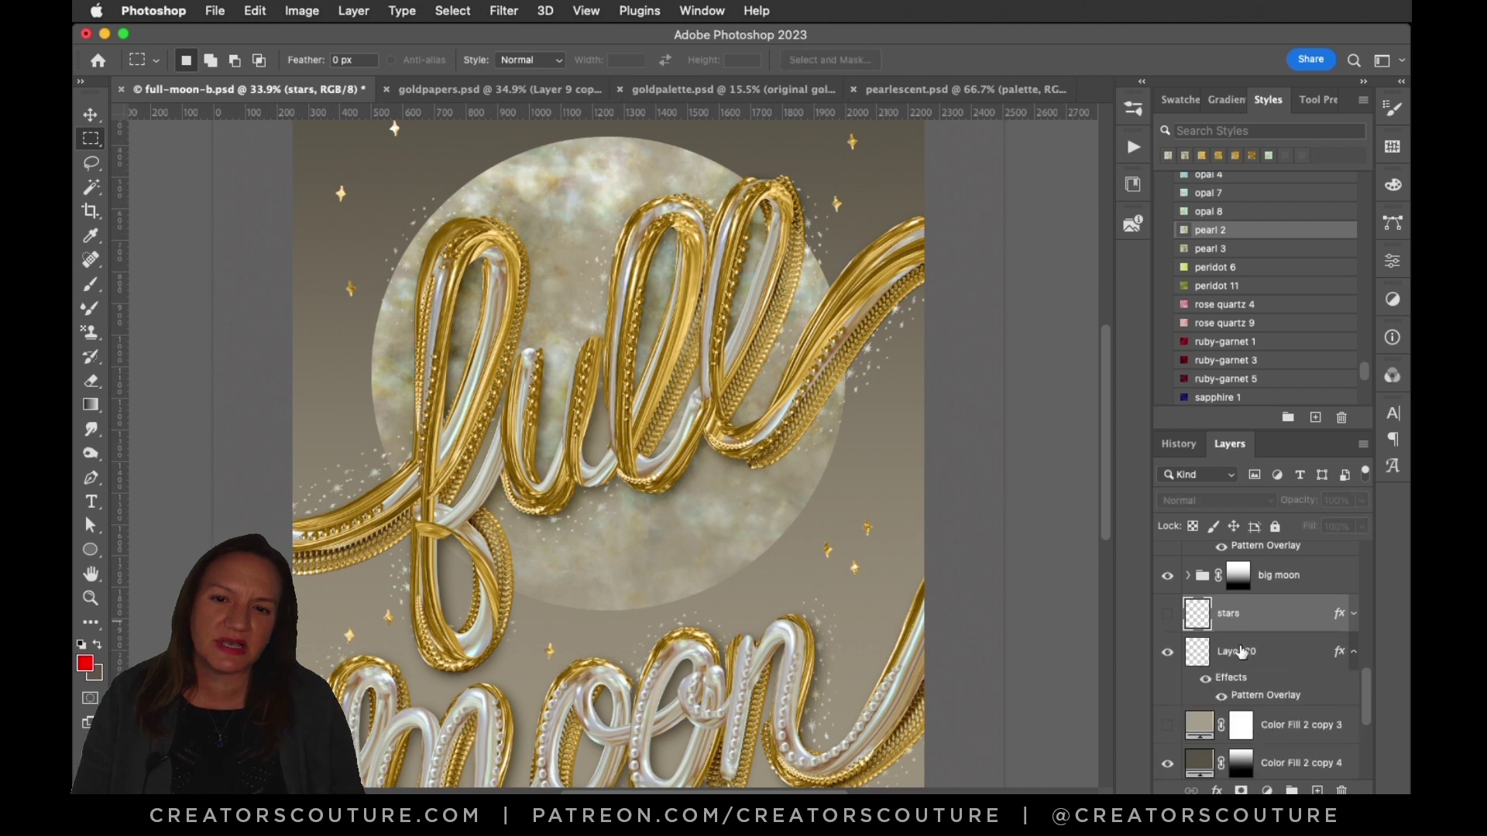
key("Delete")
Add a new layer below the big moon group and try stamping cloud texture beside the moon with a 195 px galaxy brush
key("s")
left_click(1132, 109)
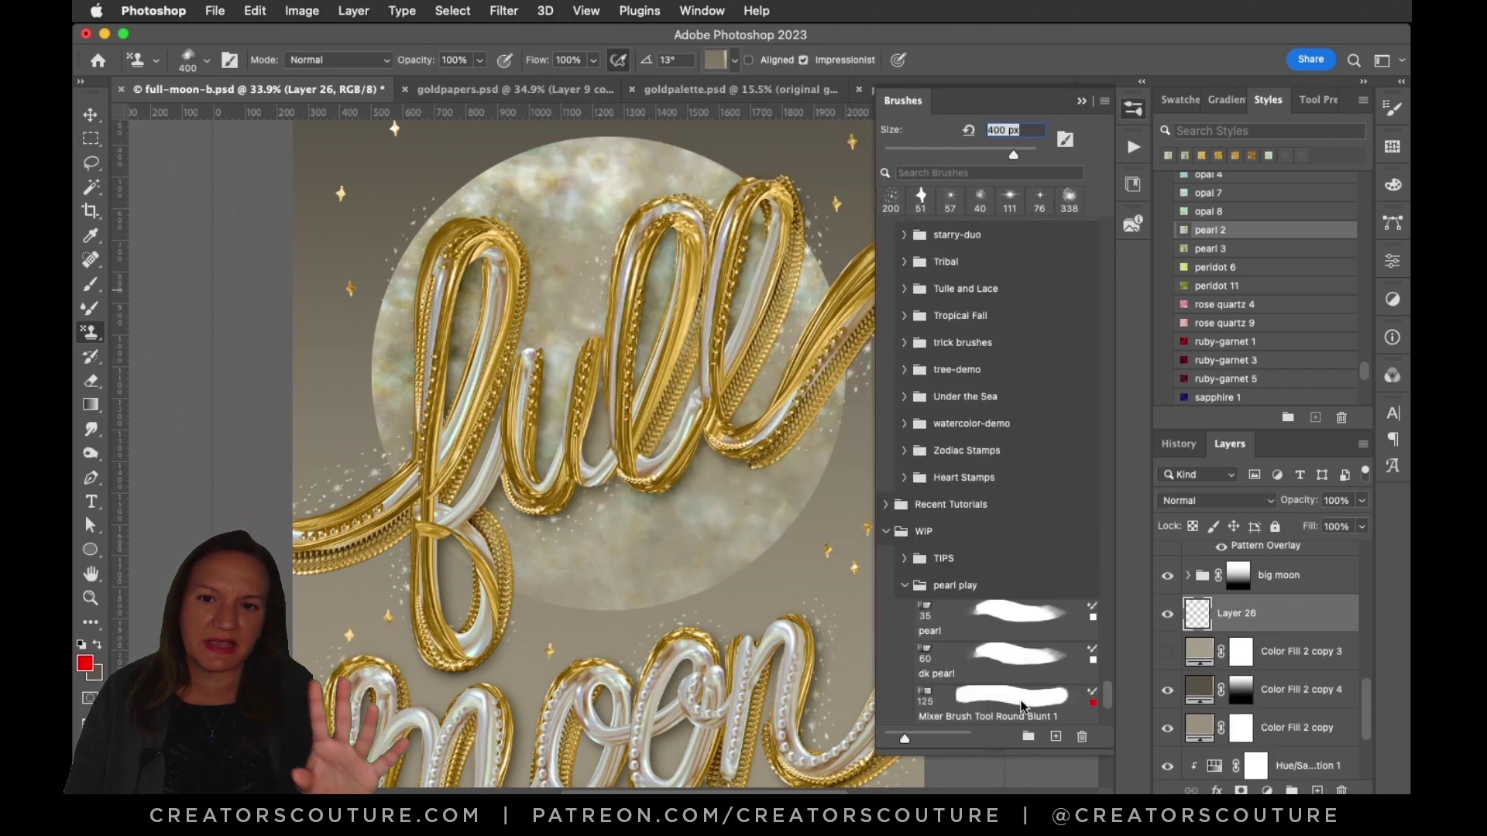
scroll(991, 426, "down", 3)
scroll(1111, 348, "up", 1)
scroll(305, 477, "down", 3)
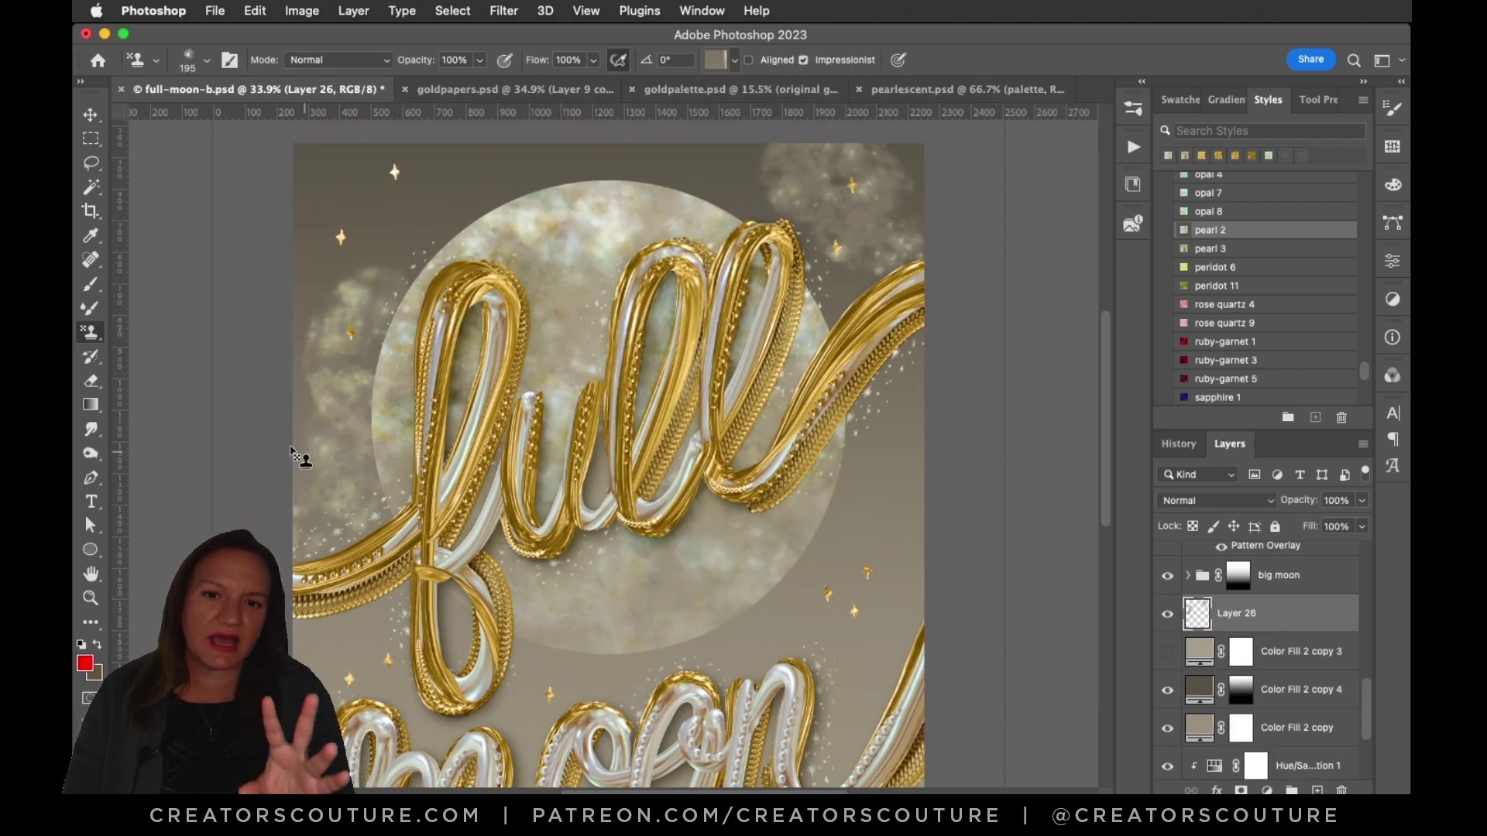
Stamp soft cloud texture across the taupe background on Layer 26 with larger galaxy brushes, including a 400 px tip
key("z")
key("F5")
key("s")
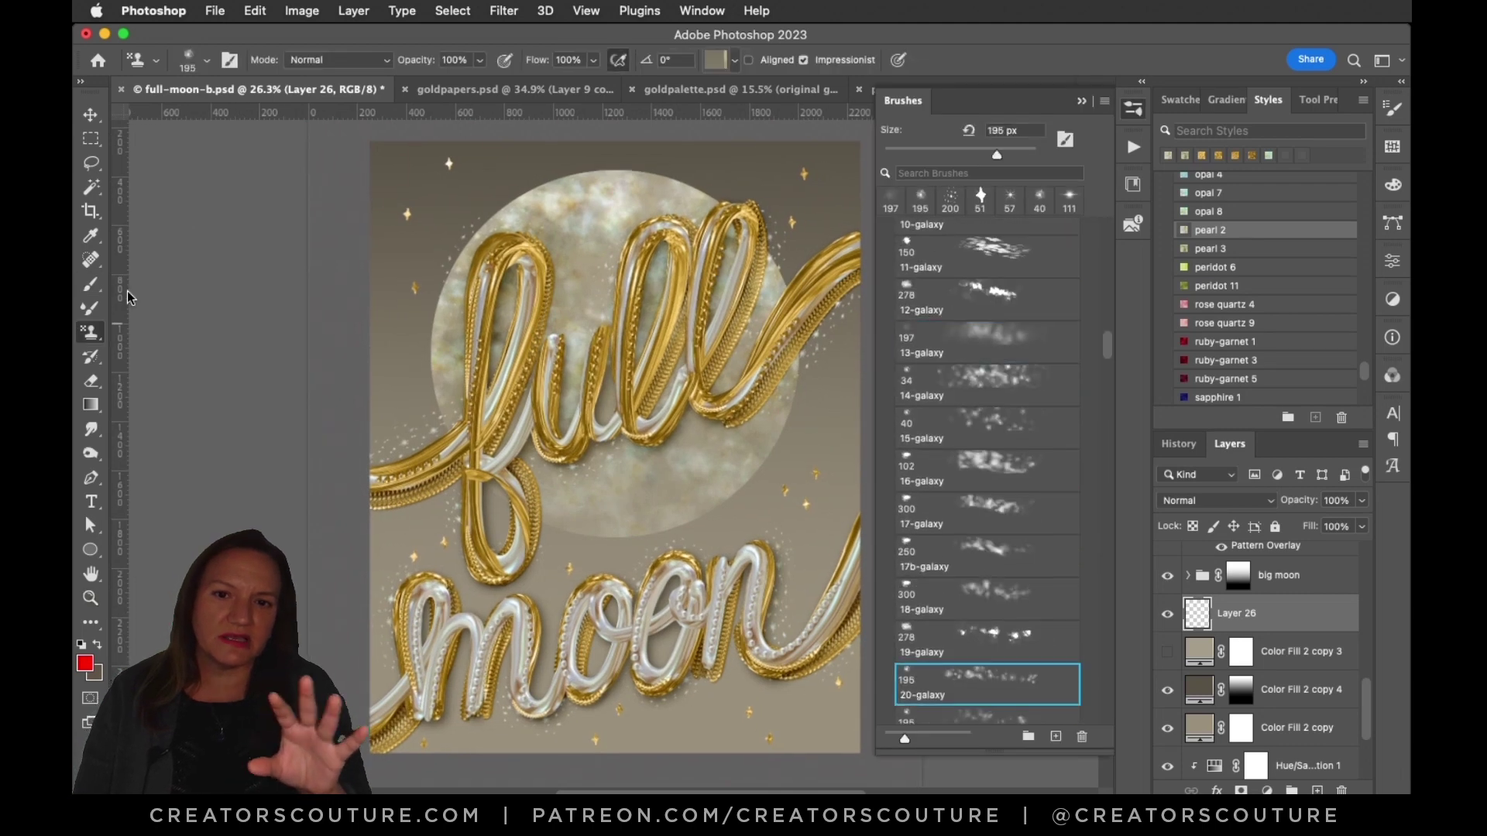
key("period")
key("period")
key("F5")
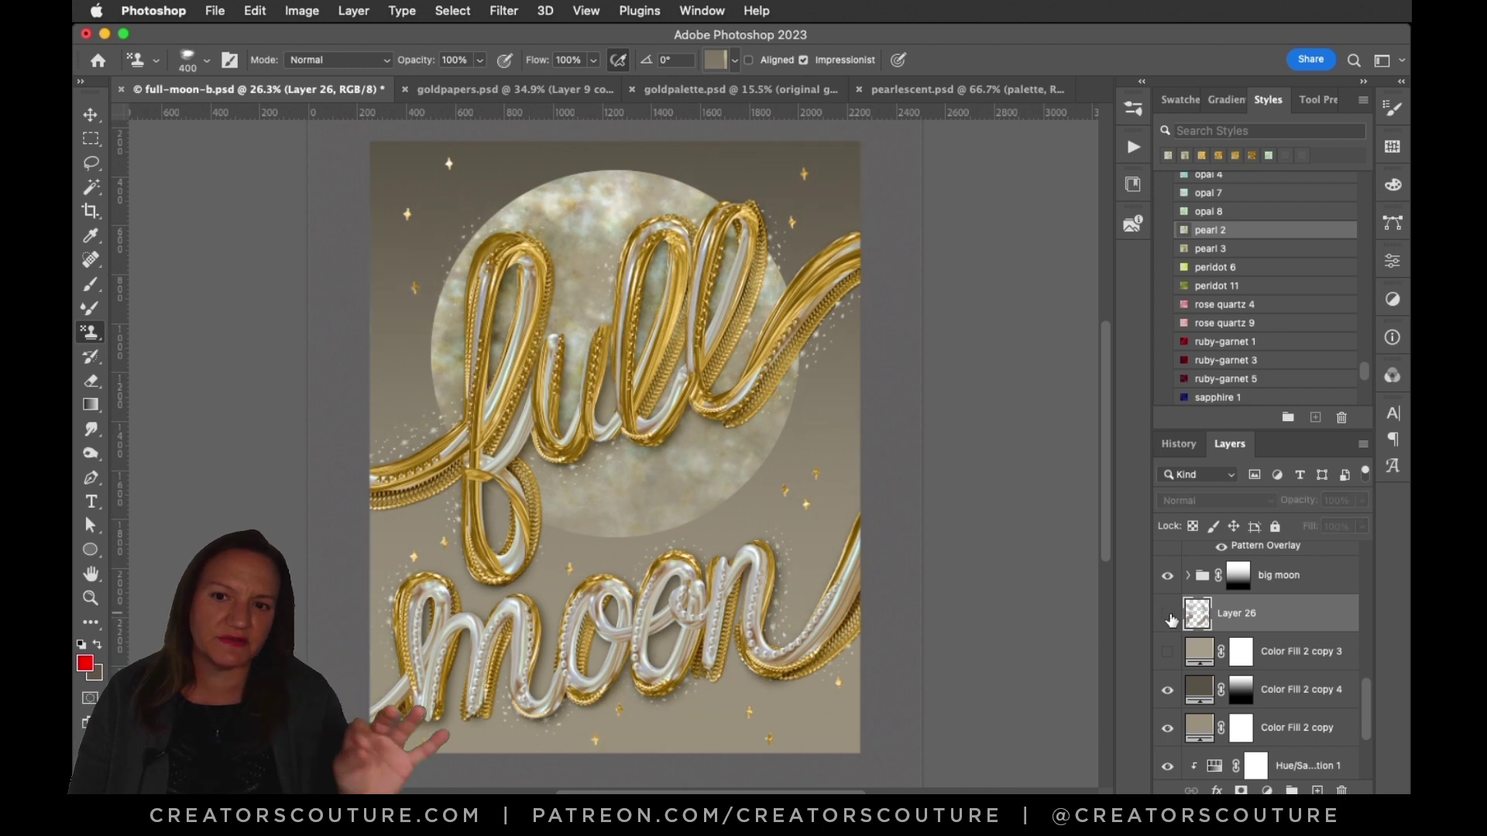
Add a new layer above Layer 26 and stamp faint galaxy texture on it with the 3-galaxy brush at 250 px
key("alt+shift+super+n")
key("F5")
key("comma")
key("comma")
key("comma")
key("comma")
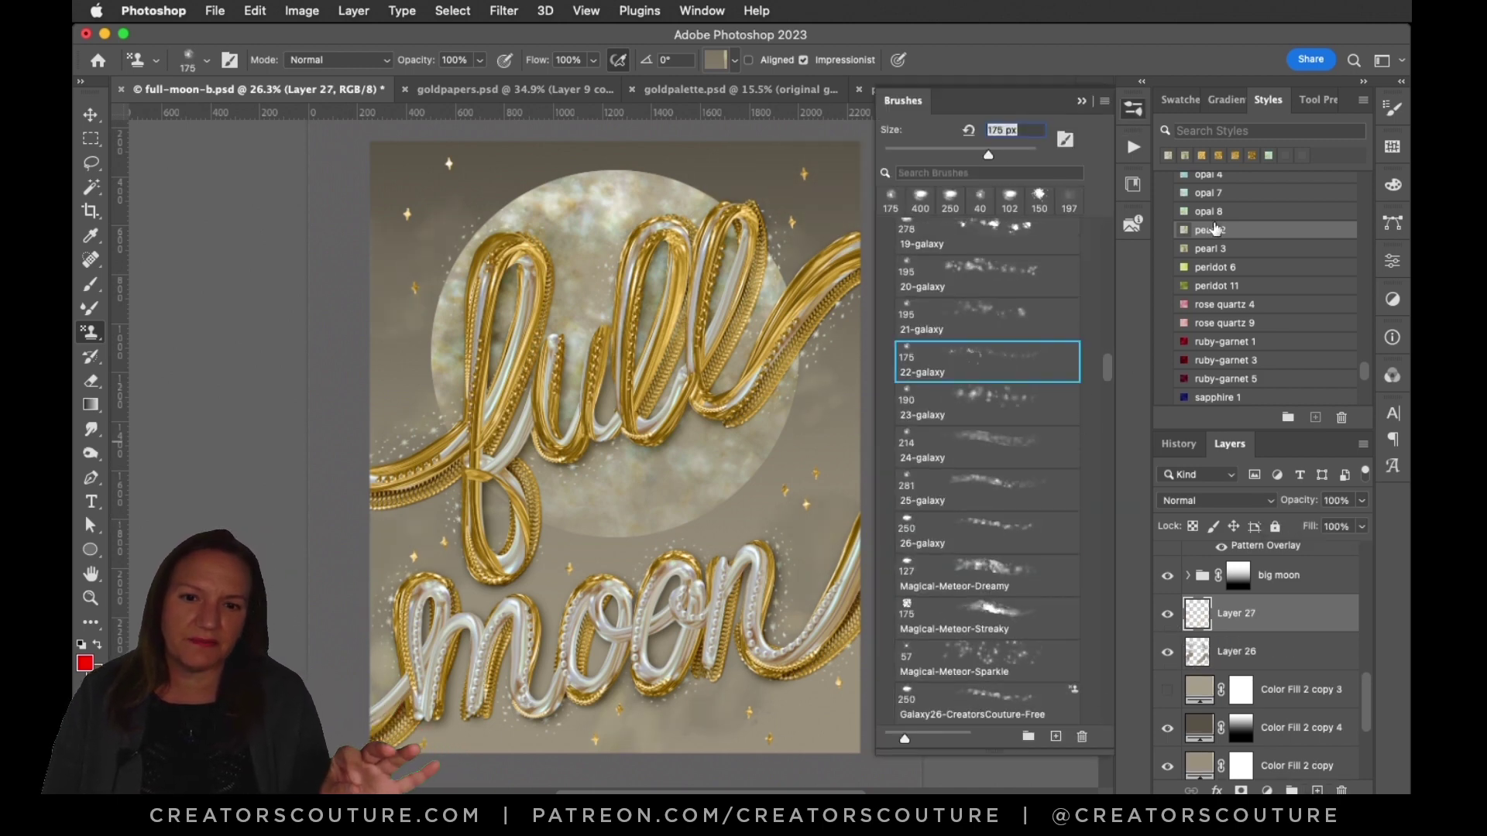
key("comma")
key("comma")
key("comma")
key("comma")
key("comma")
key("comma")
key("comma")
key("comma")
key("comma")
key("comma")
key("comma")
key("comma")
key("comma")
key("comma")
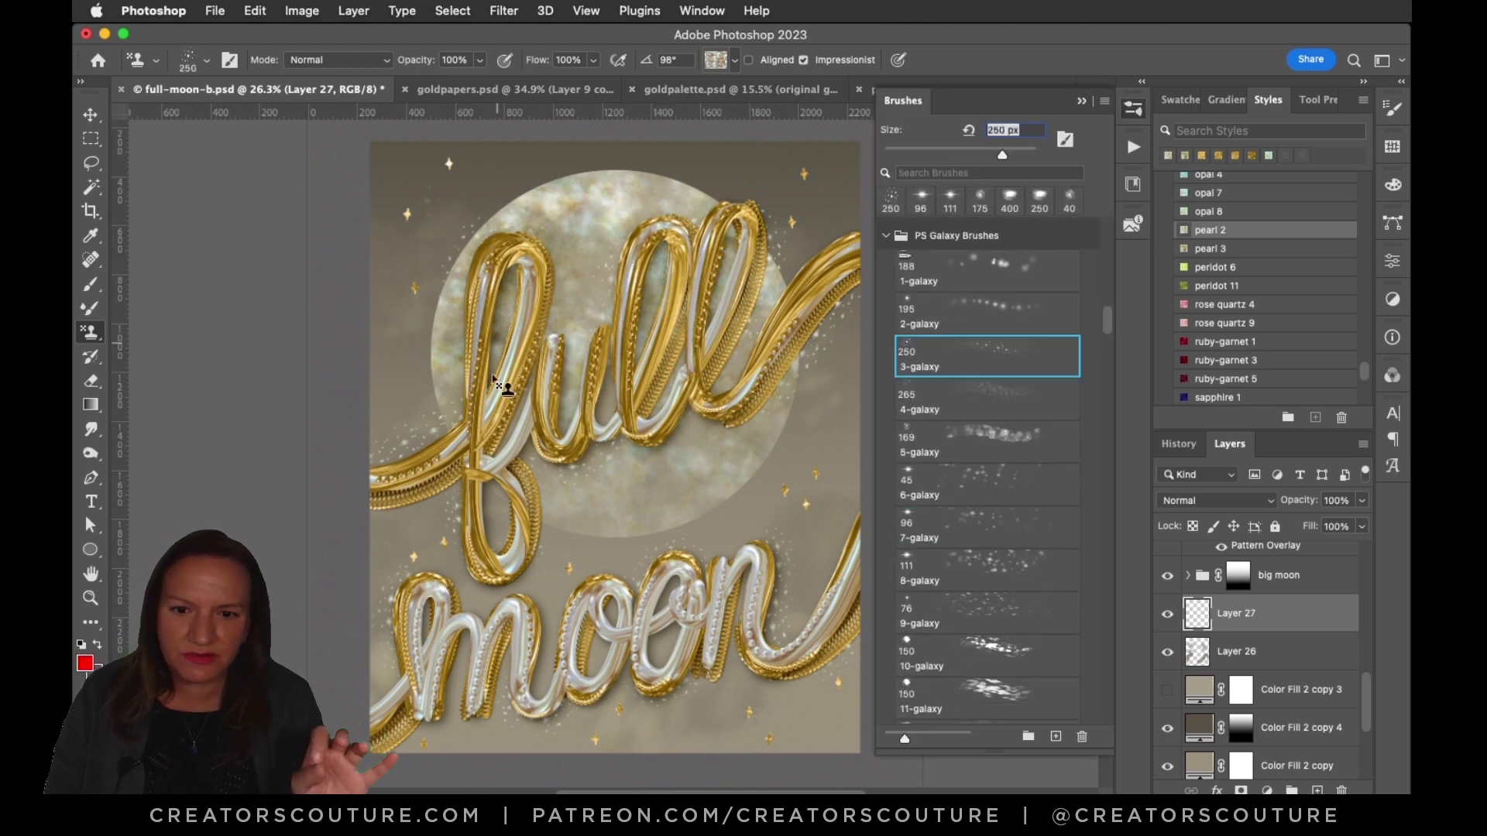
key("Return")
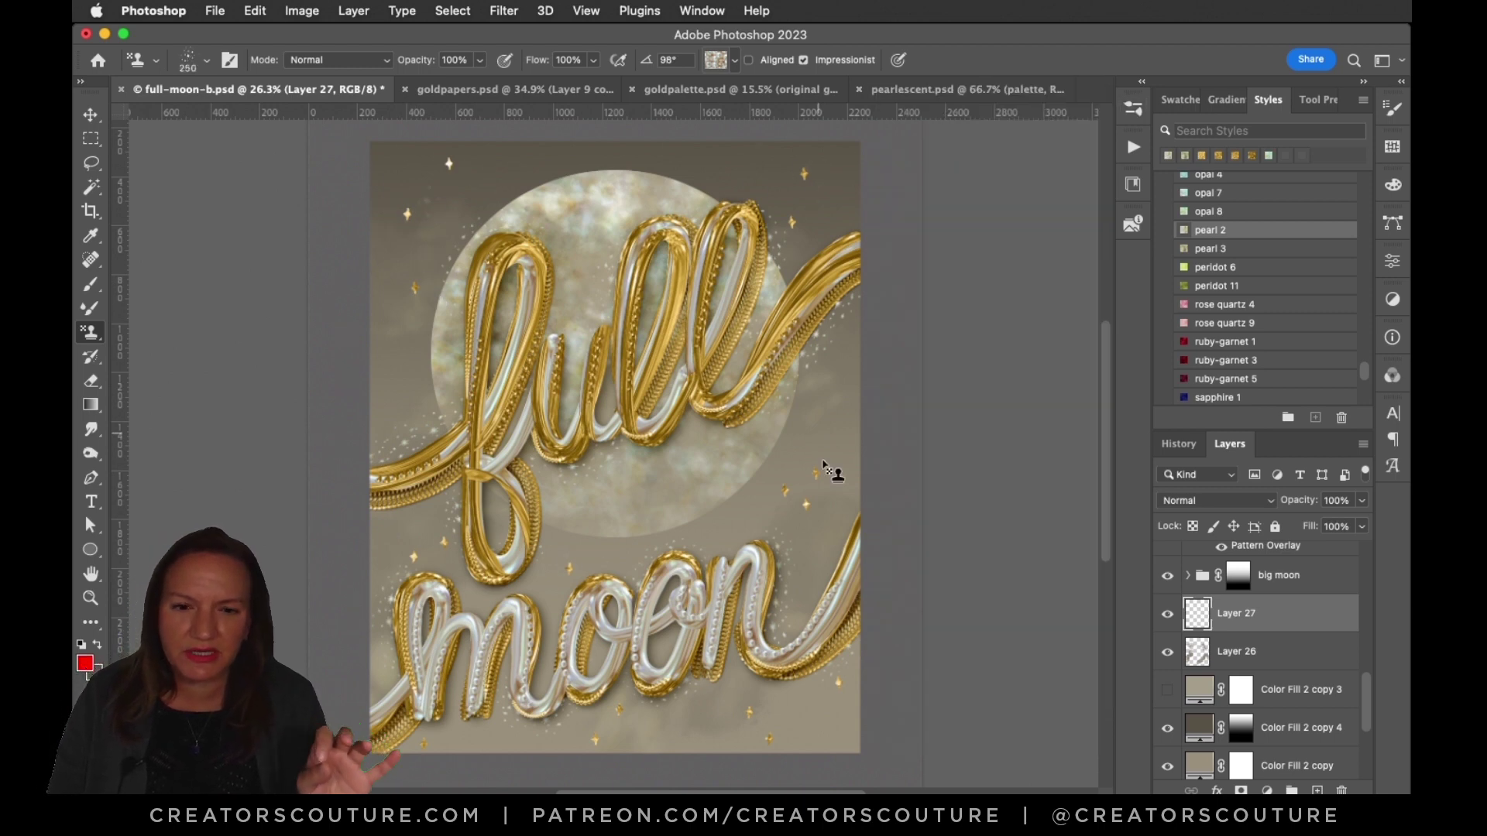
key("super+s")
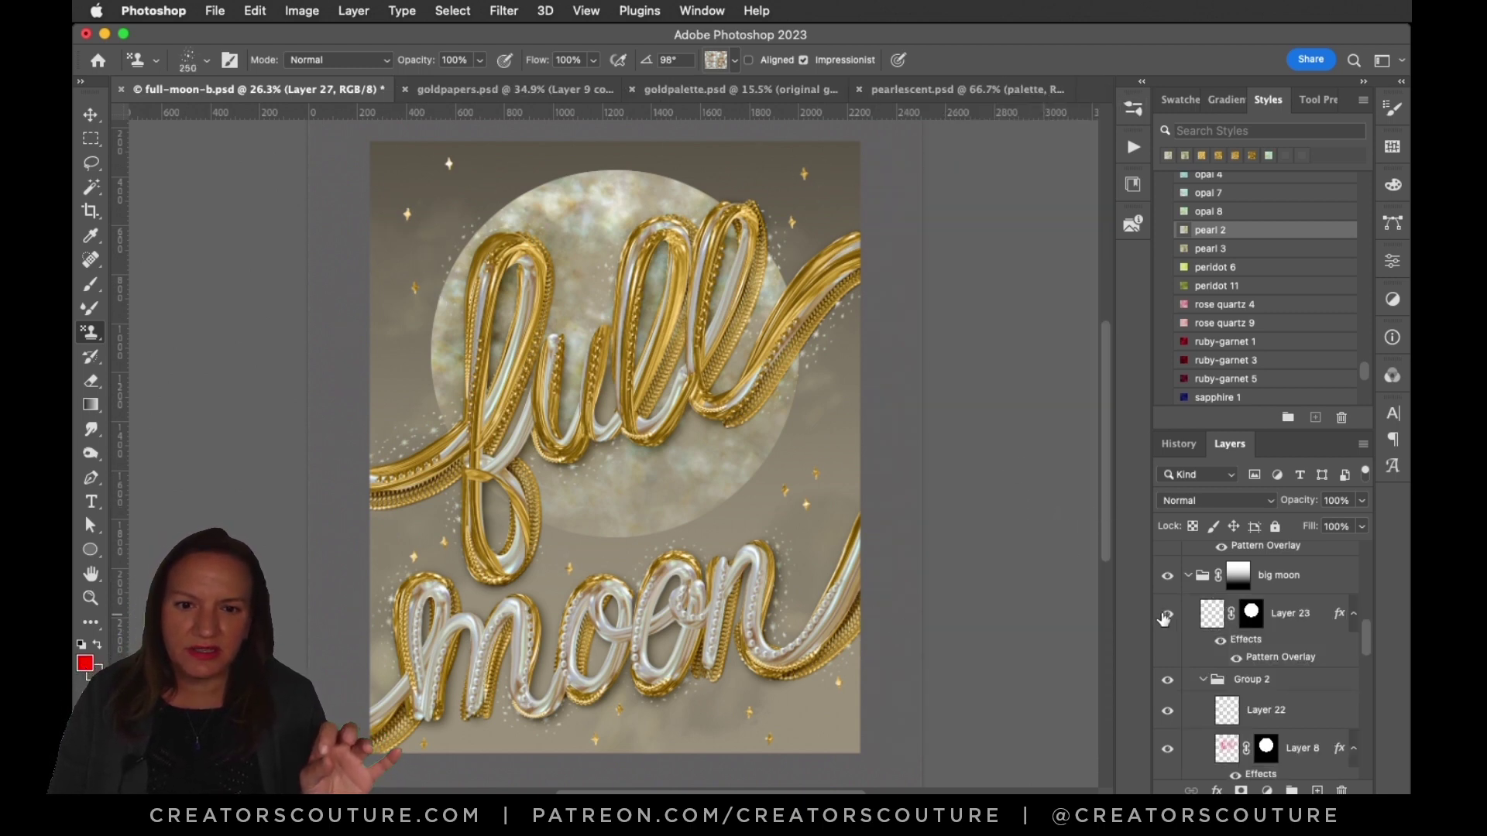
Try dry decorative Mixer Brush strokes on the moon's Layer 23, sampling the Palette 15 pearls and gold texture
key("b")
left_click(918, 89)
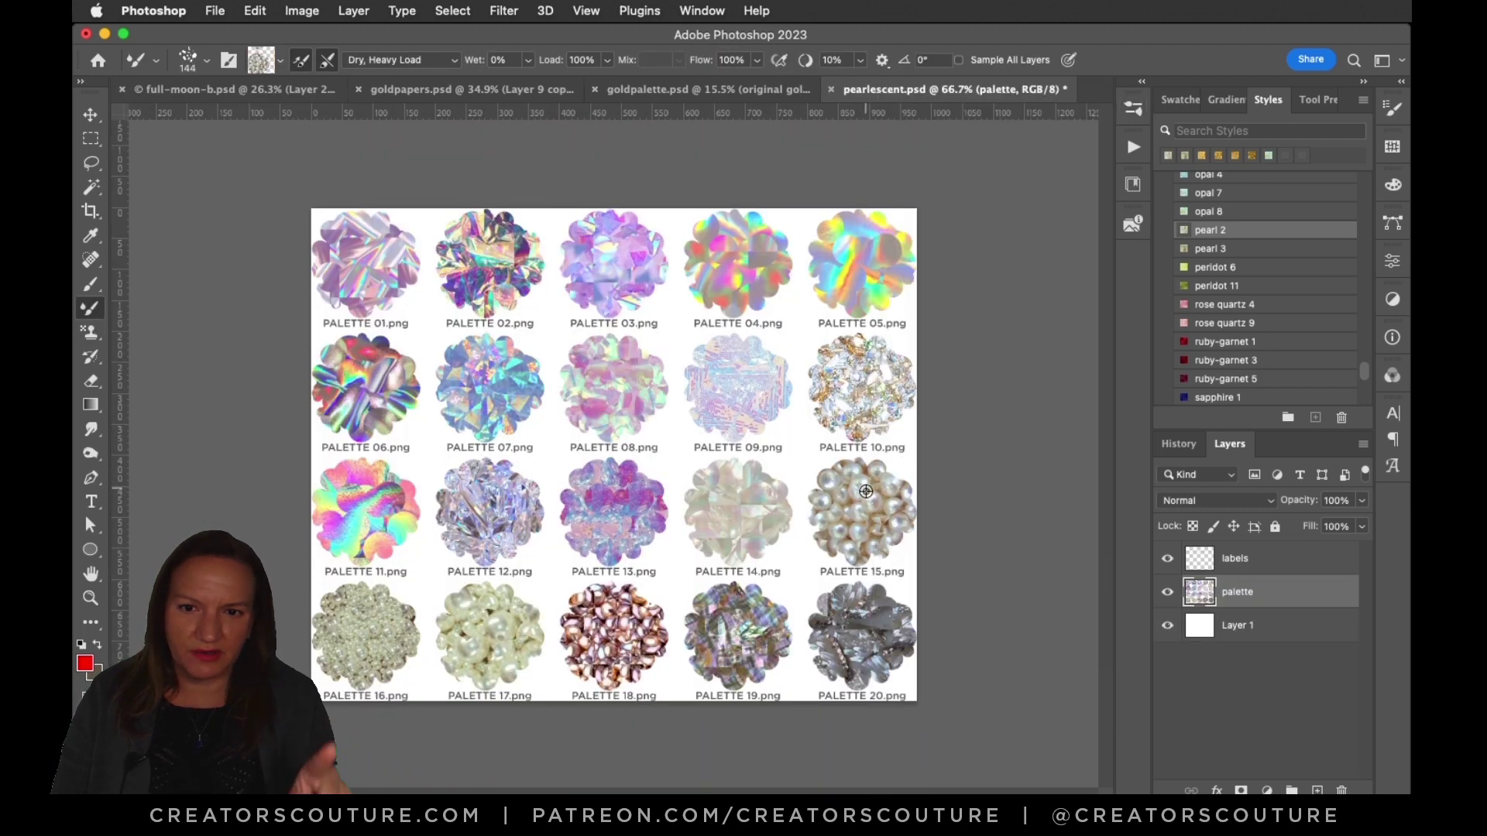
left_click(1133, 108)
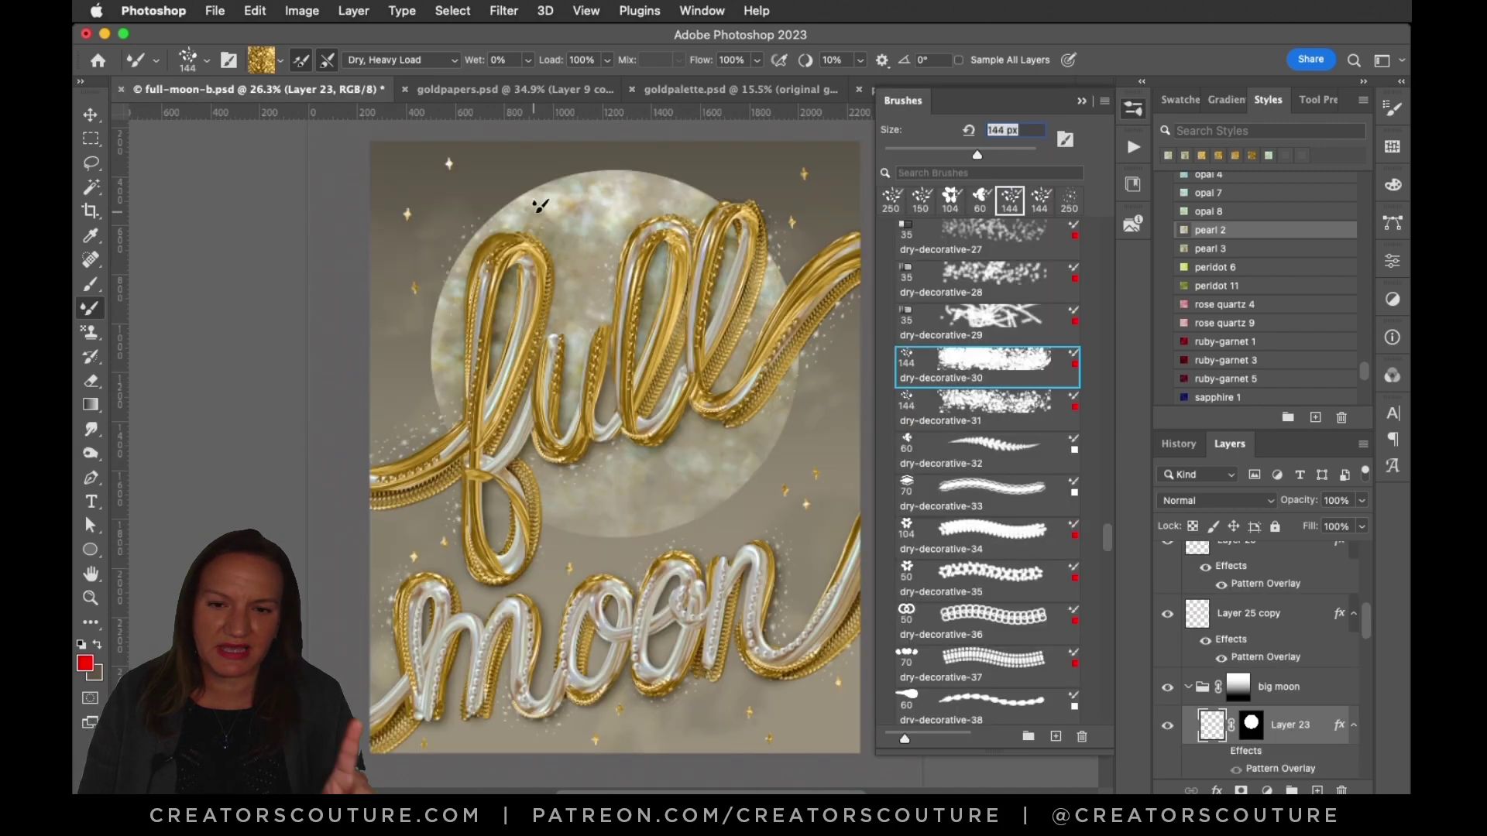
left_click(992, 283)
key("ctrl+s")
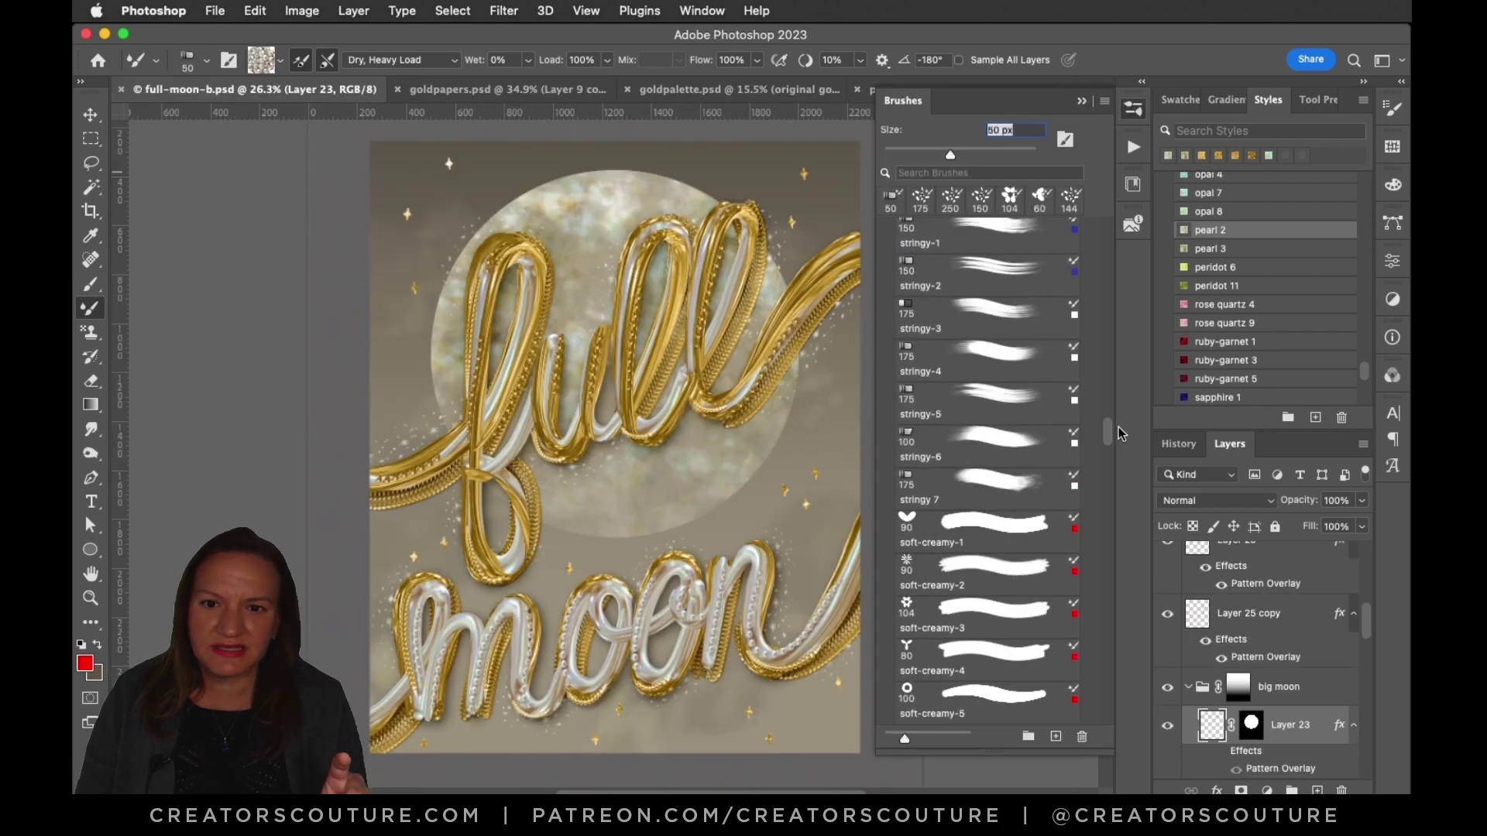
Collapse the big moon group, move Layer 23 out of it below Layer 27, and hide the layer's effects
scroll(988, 465, "down", 5)
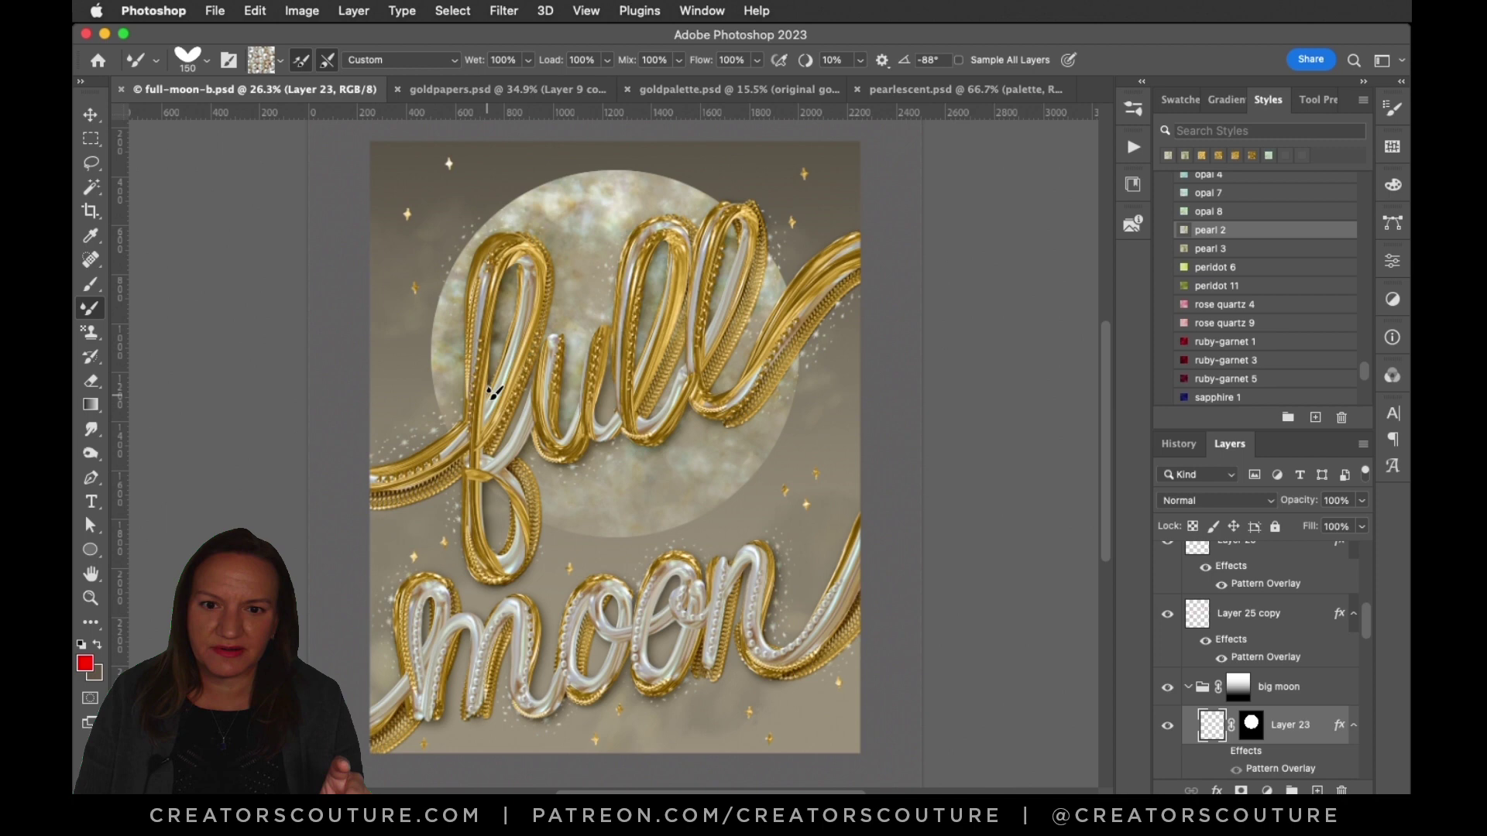
scroll(1254, 658, "down", 1)
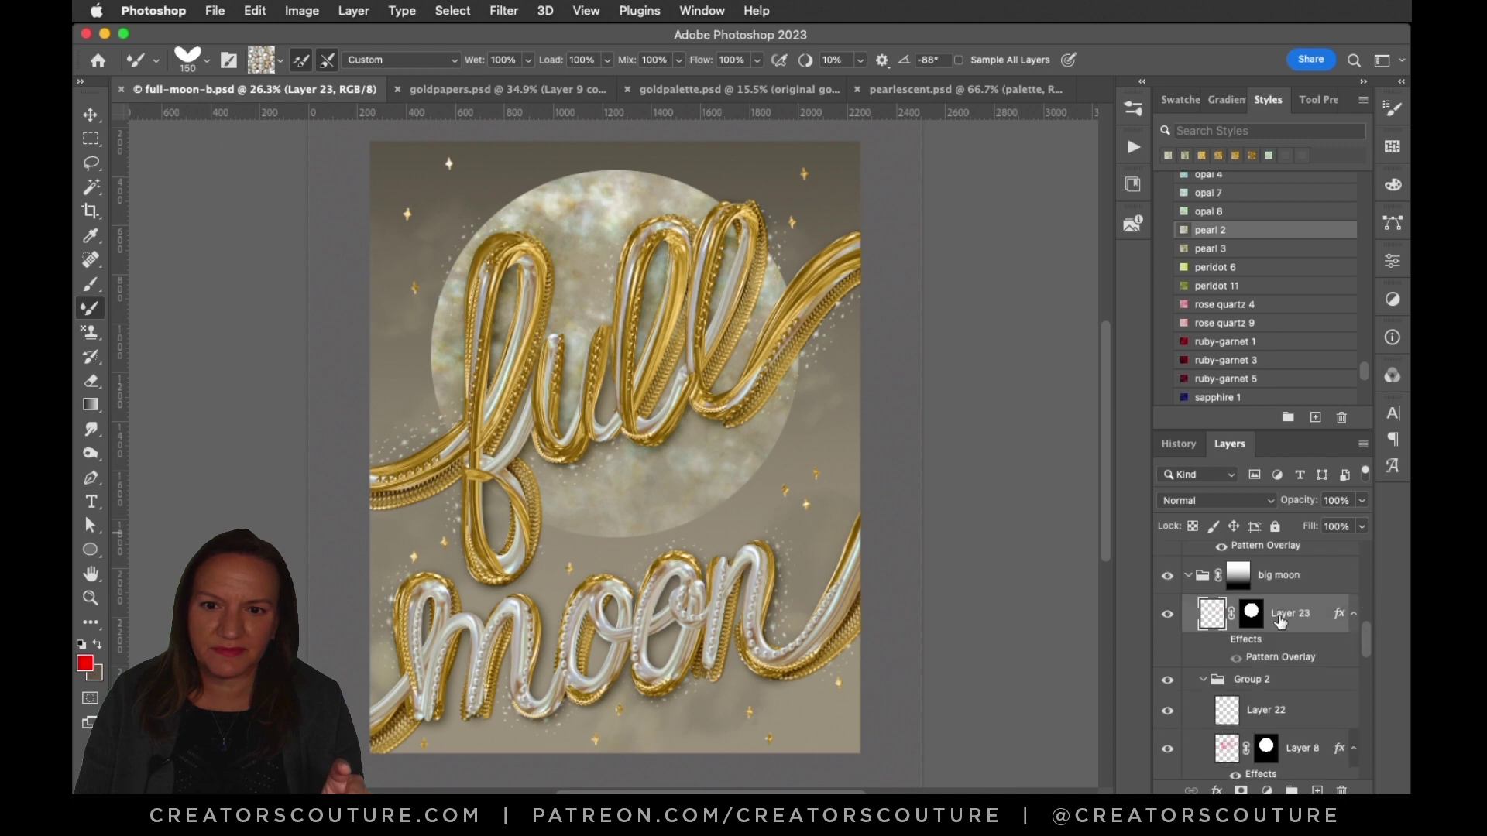
left_click(1187, 575)
left_click(1168, 582)
left_click(1168, 583)
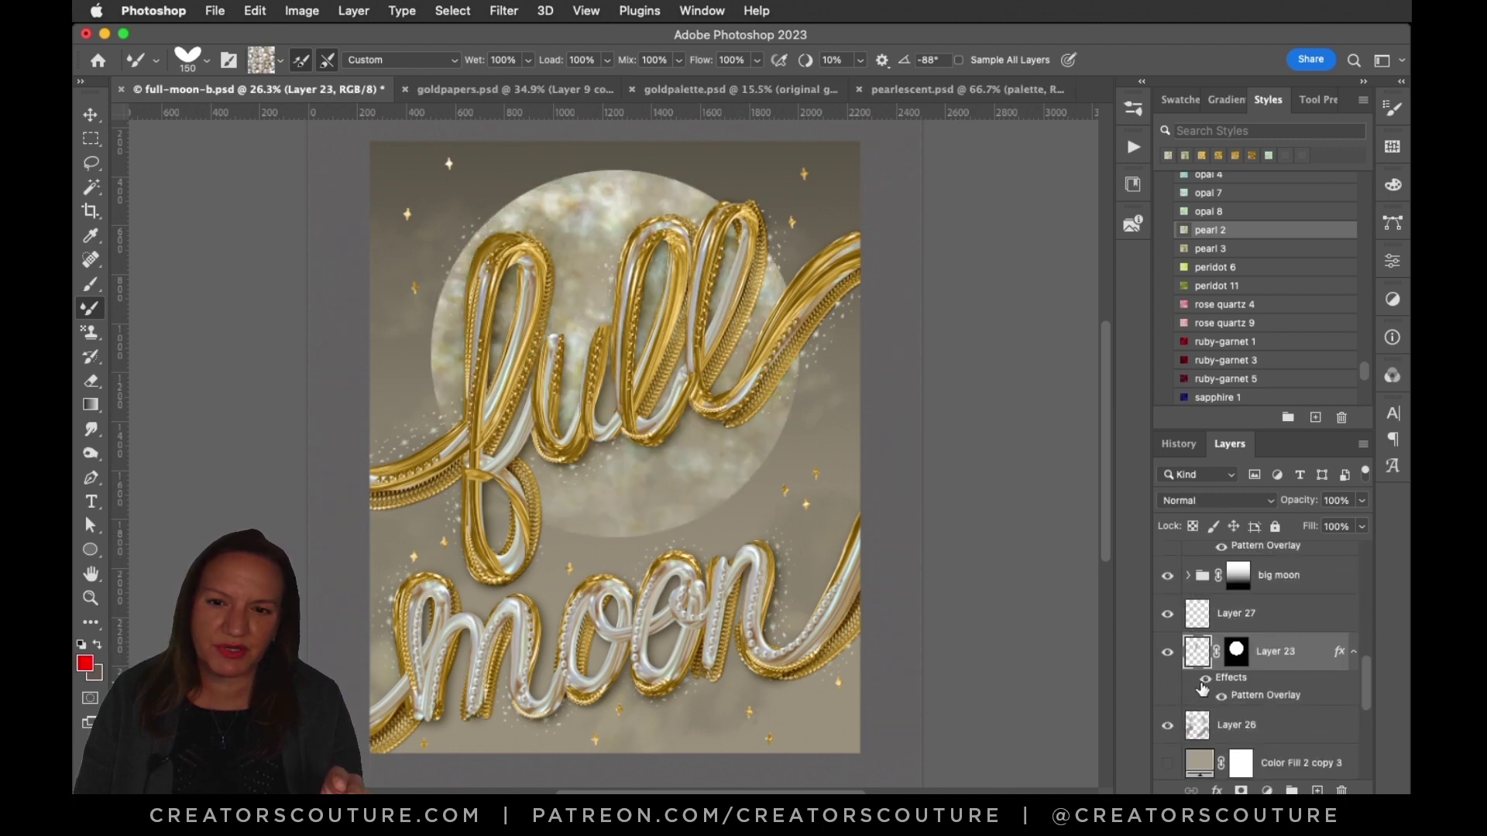
key("super+bracketleft")
key("super+bracketleft")
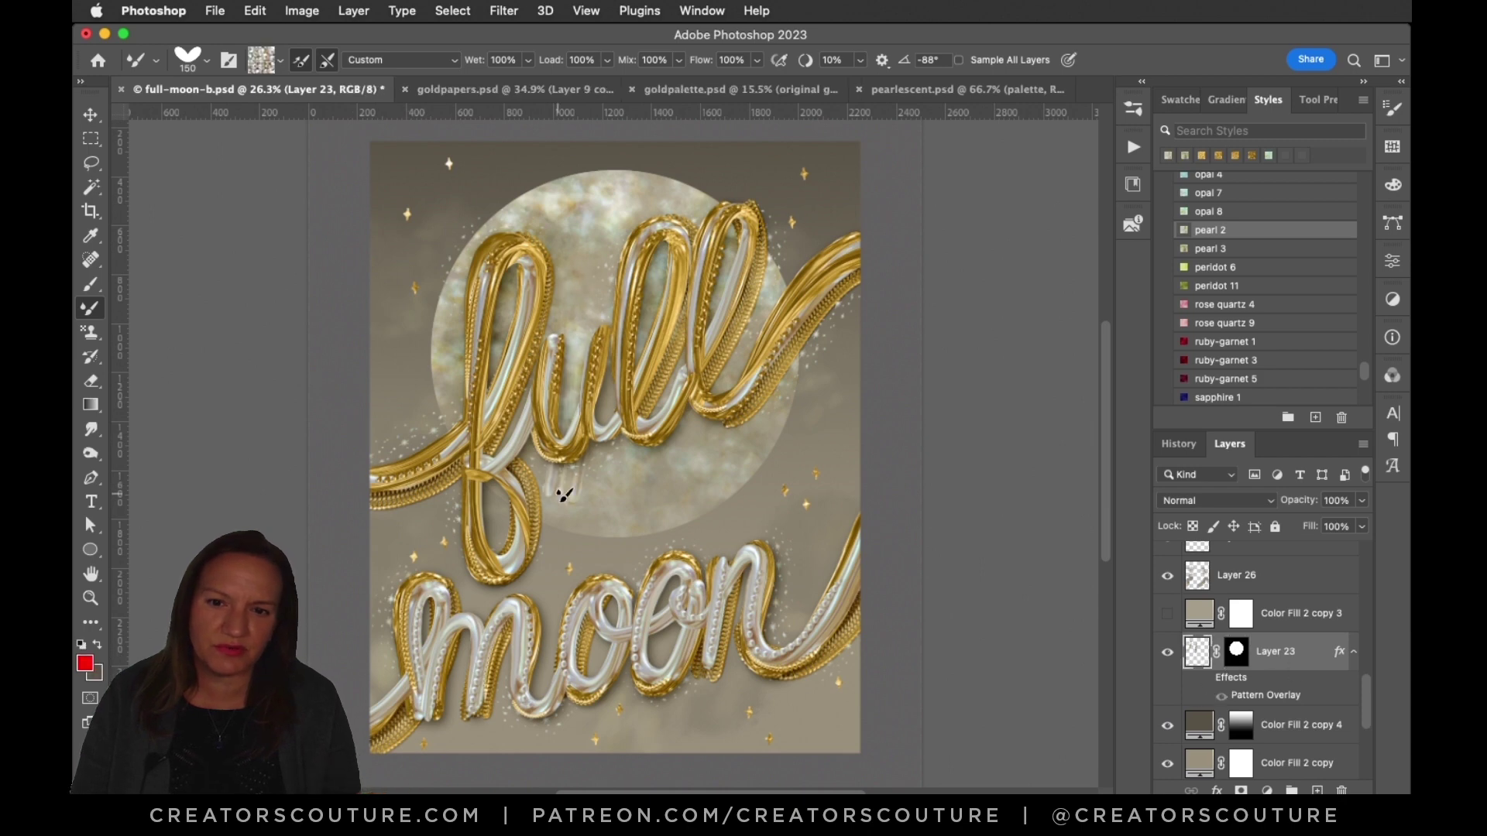
Try a wide looping pearl ribbon behind the lettering on Layer 23 with the 150 px Mixer Brush, and undo it
key("super+bracketleft")
key("super+bracketleft")
key("super+bracketleft")
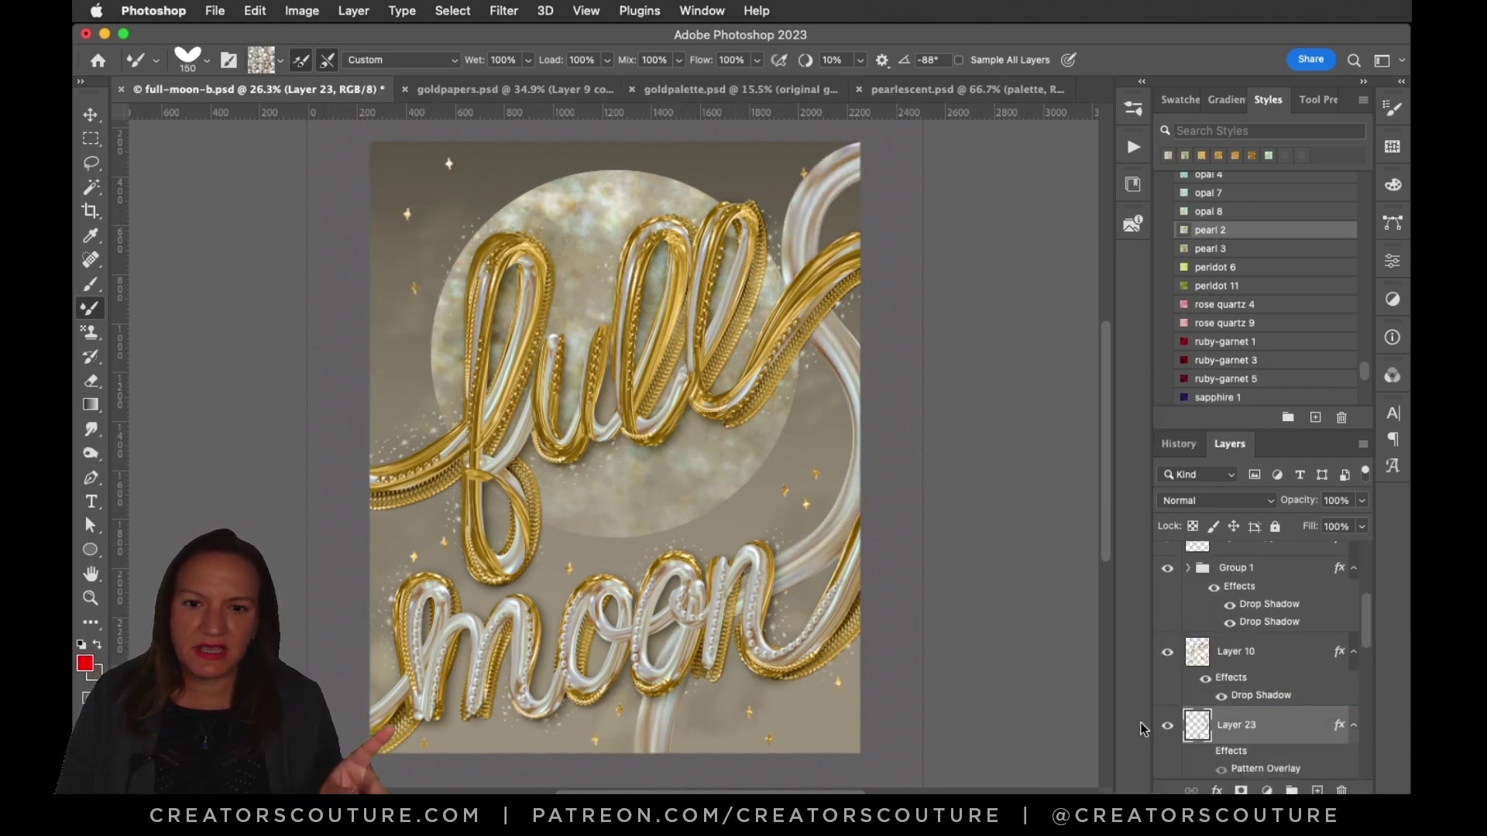
key("super+z")
scroll(777, 168, "left", 3)
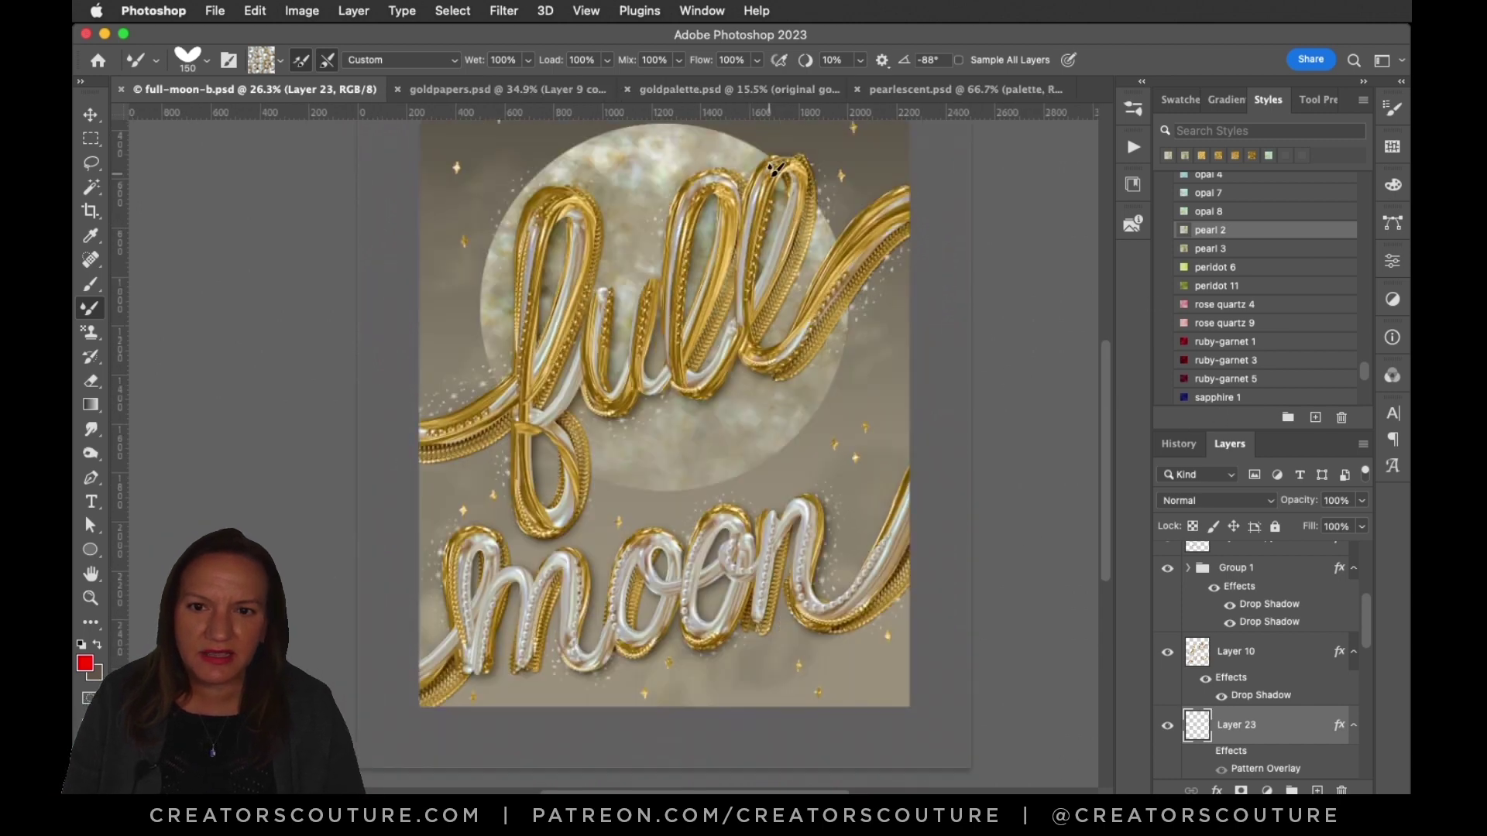